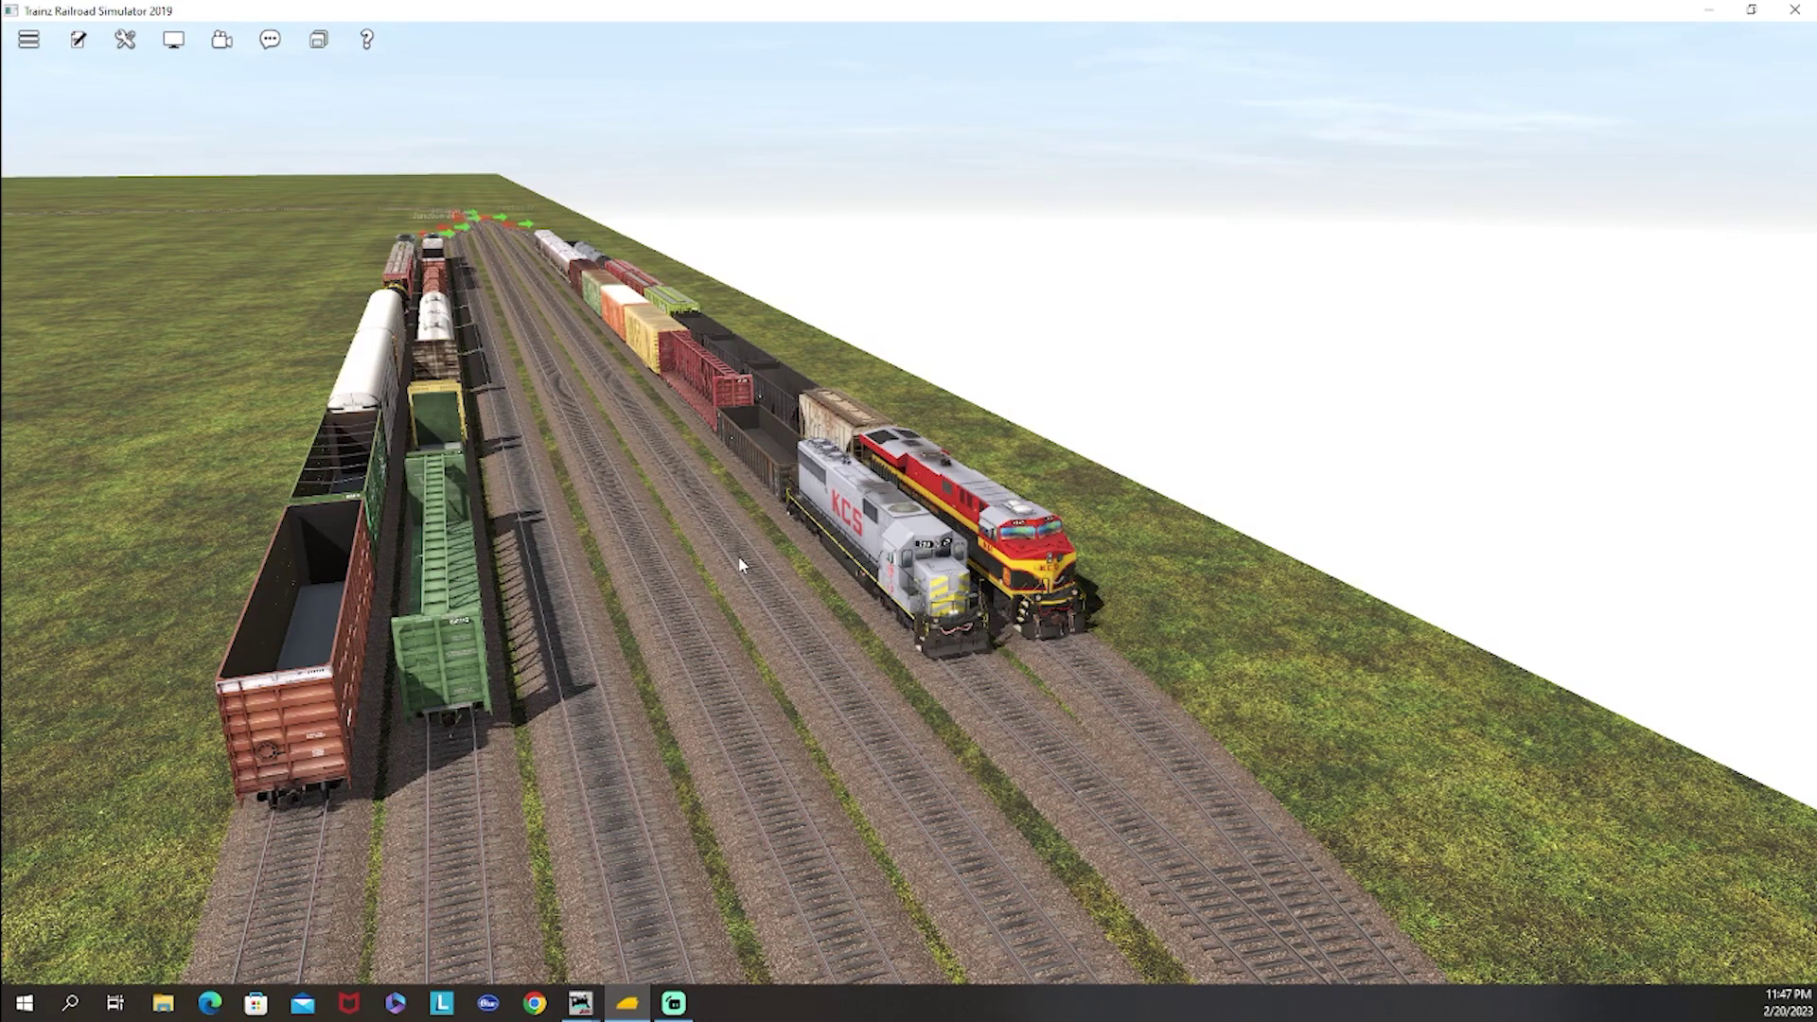
# Step: Switch to JMRI PanelPro, minimise its main window and bring up the Trains list
pyautogui.moveTo(580, 1001)
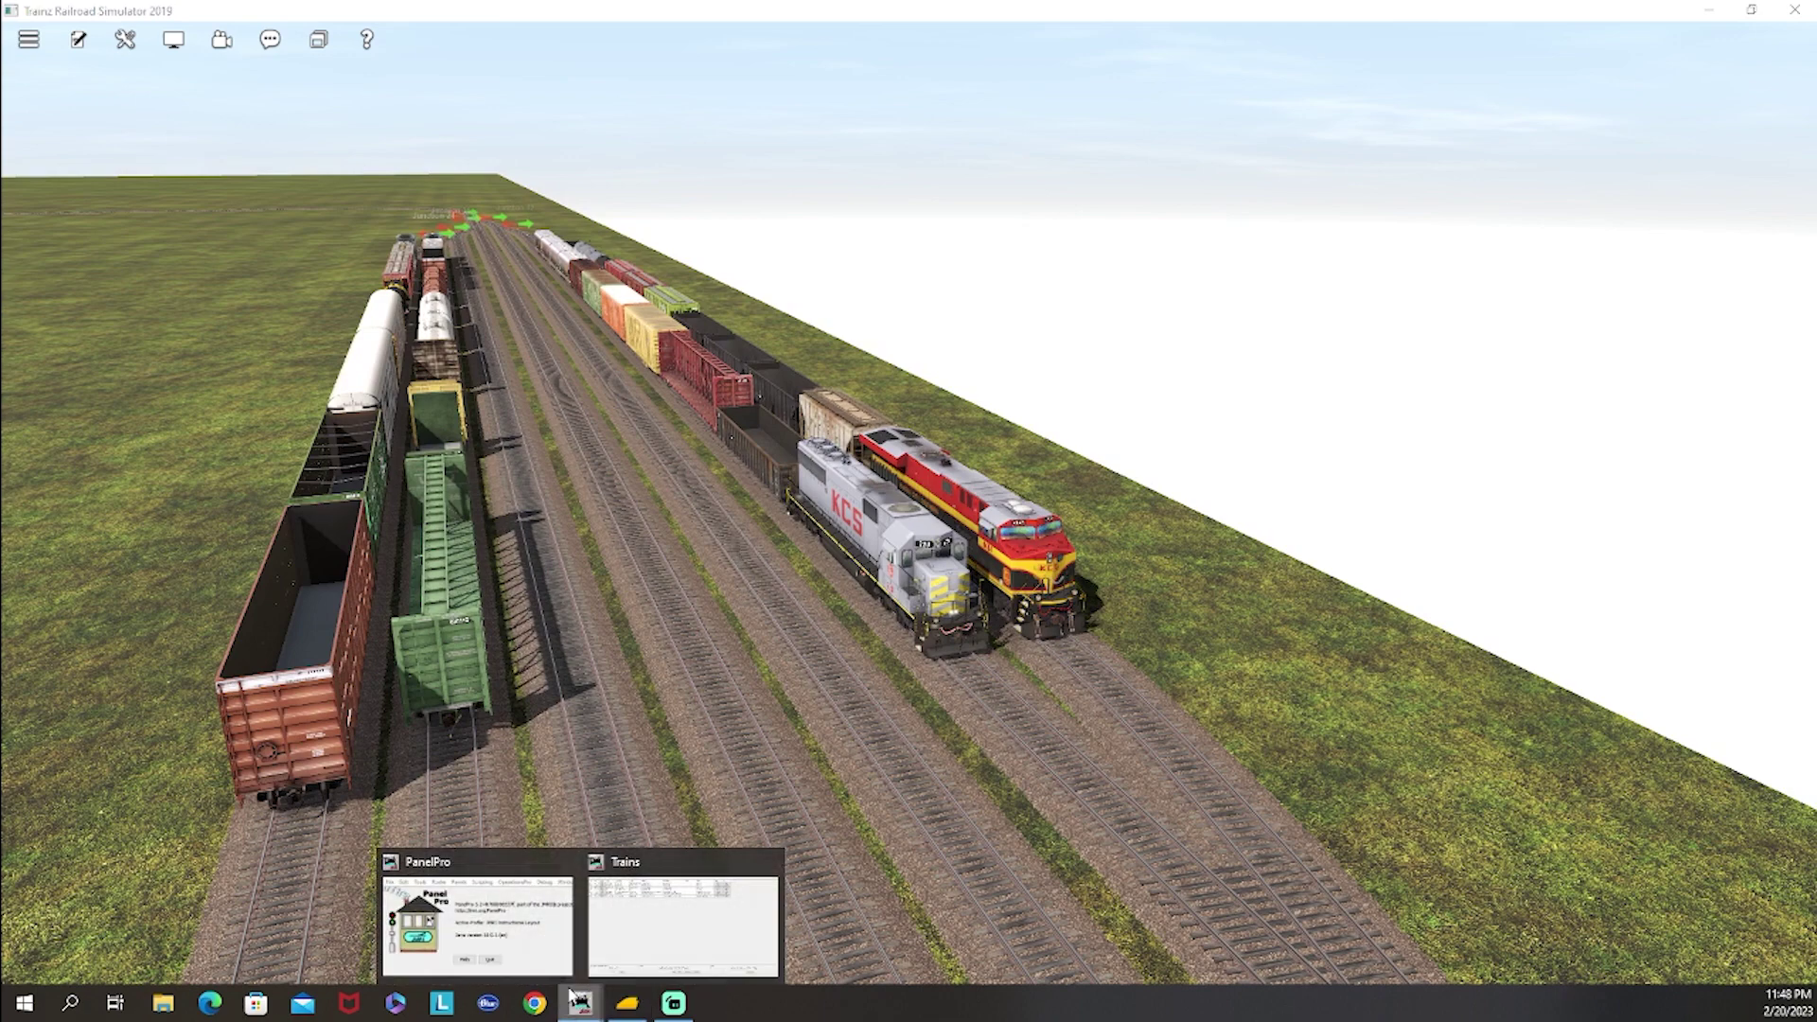
pyautogui.click(511, 922)
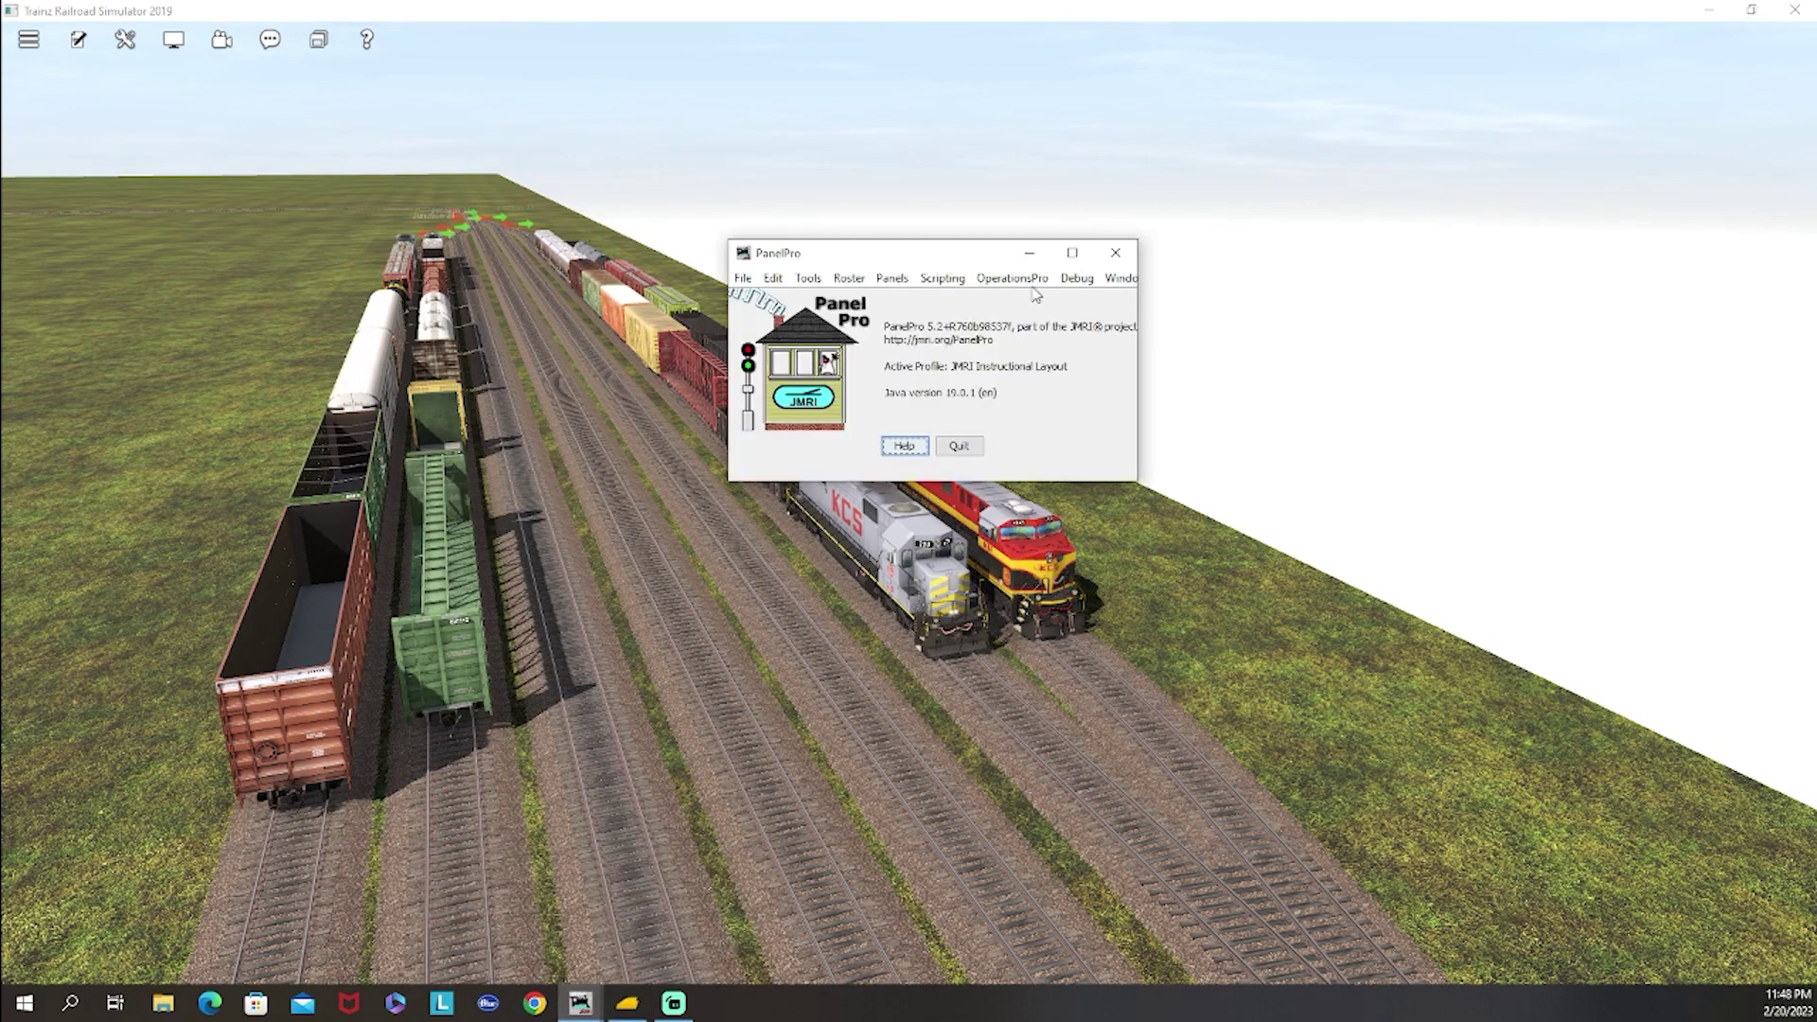
pyautogui.click(1030, 253)
pyautogui.moveTo(596, 993)
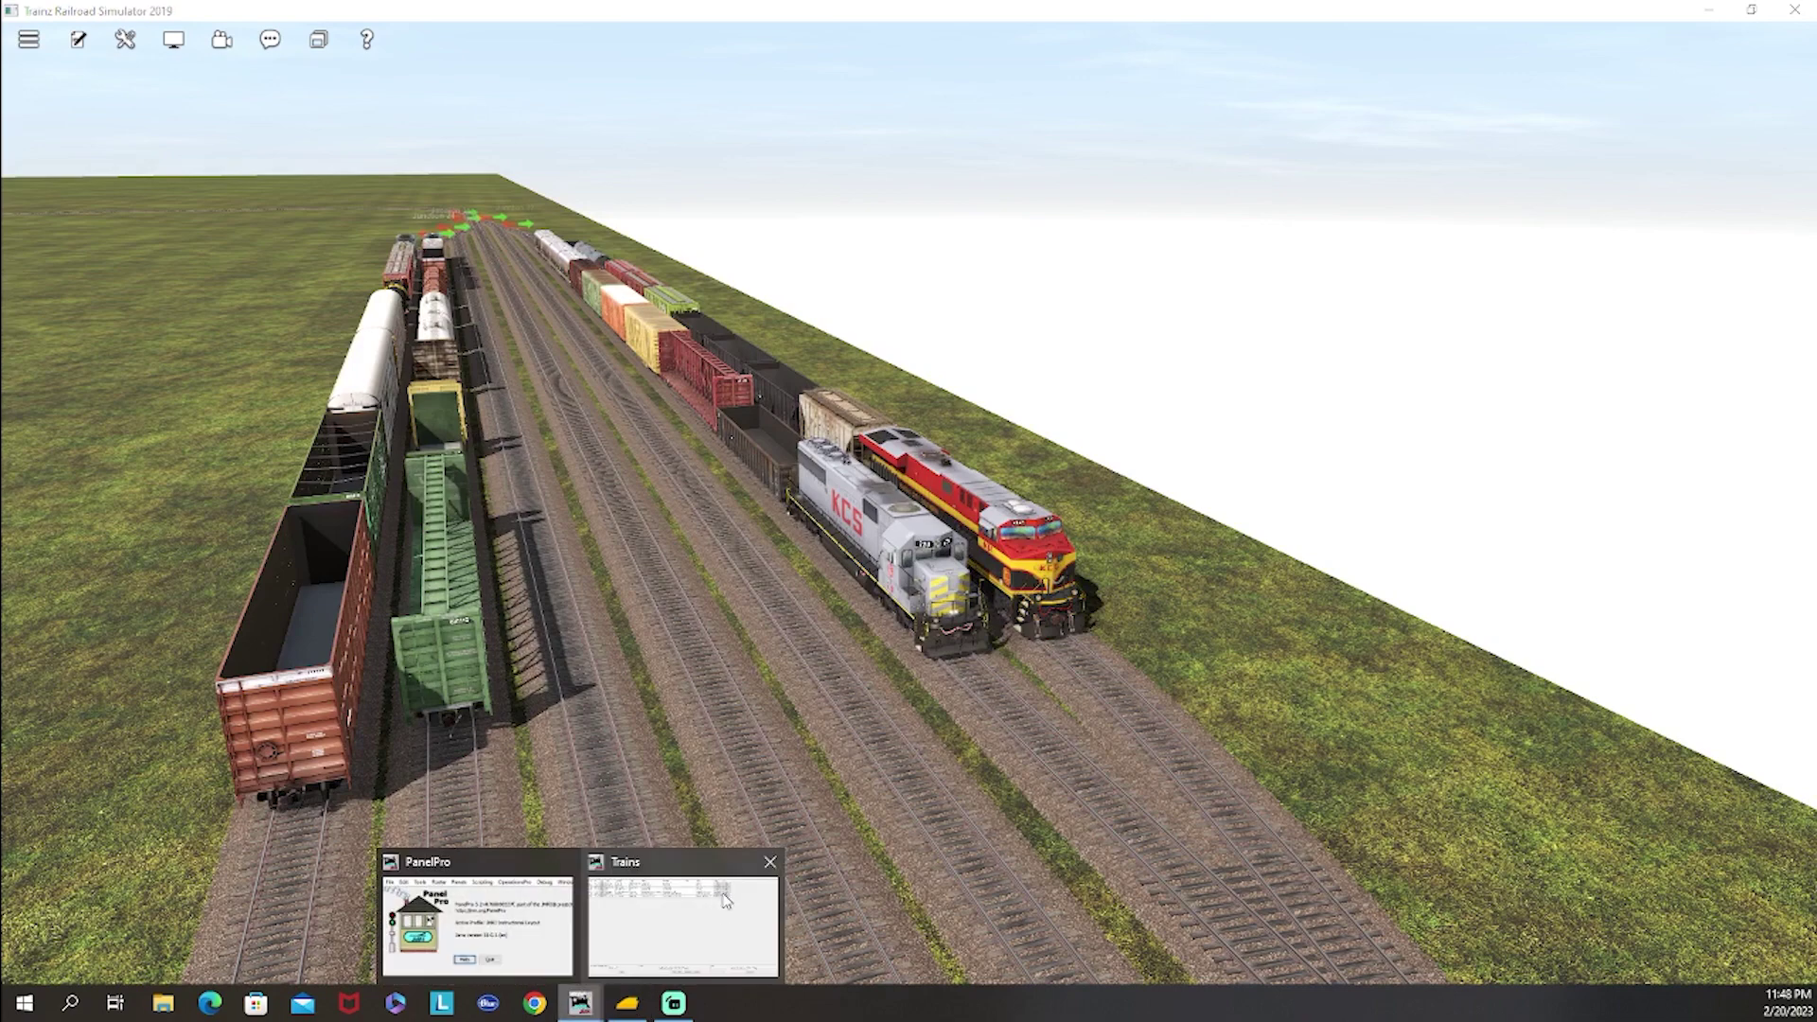
pyautogui.click(724, 899)
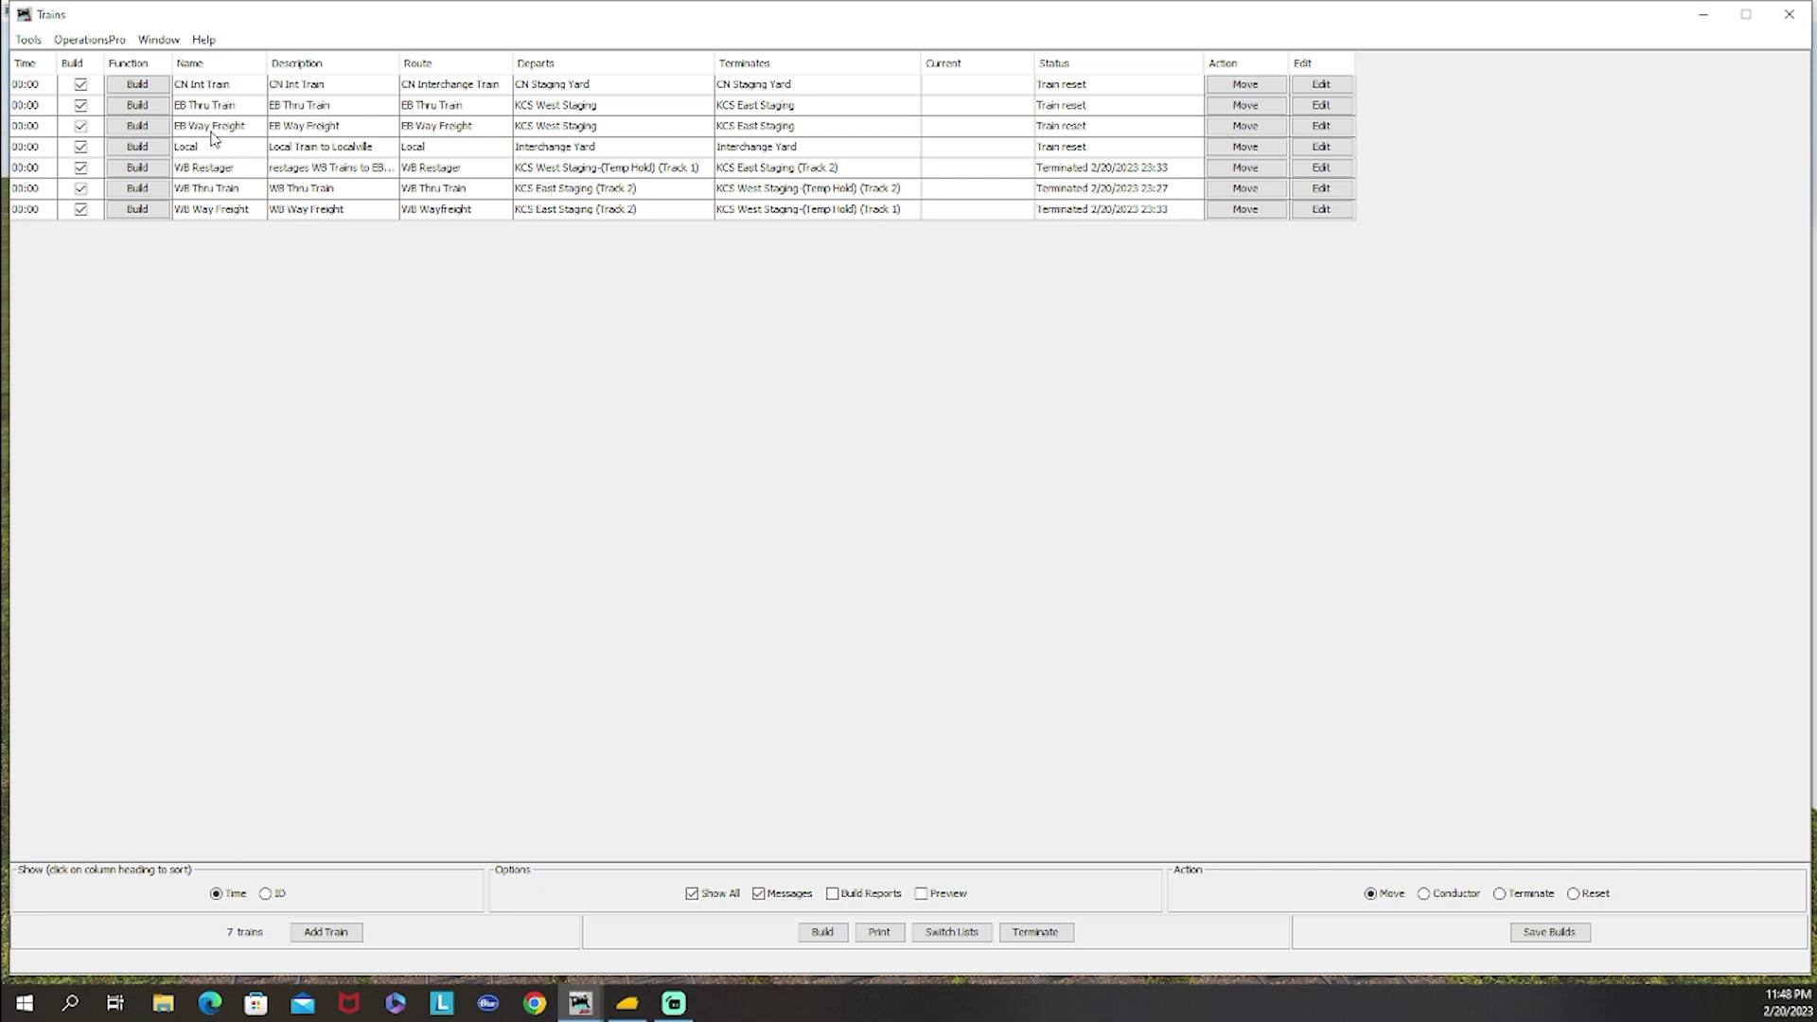
# Step: Switch to Trainz Railroad Simulator 2019 to look over the staged trains, and return to the JMRI Trains list
pyautogui.click(625, 1003)
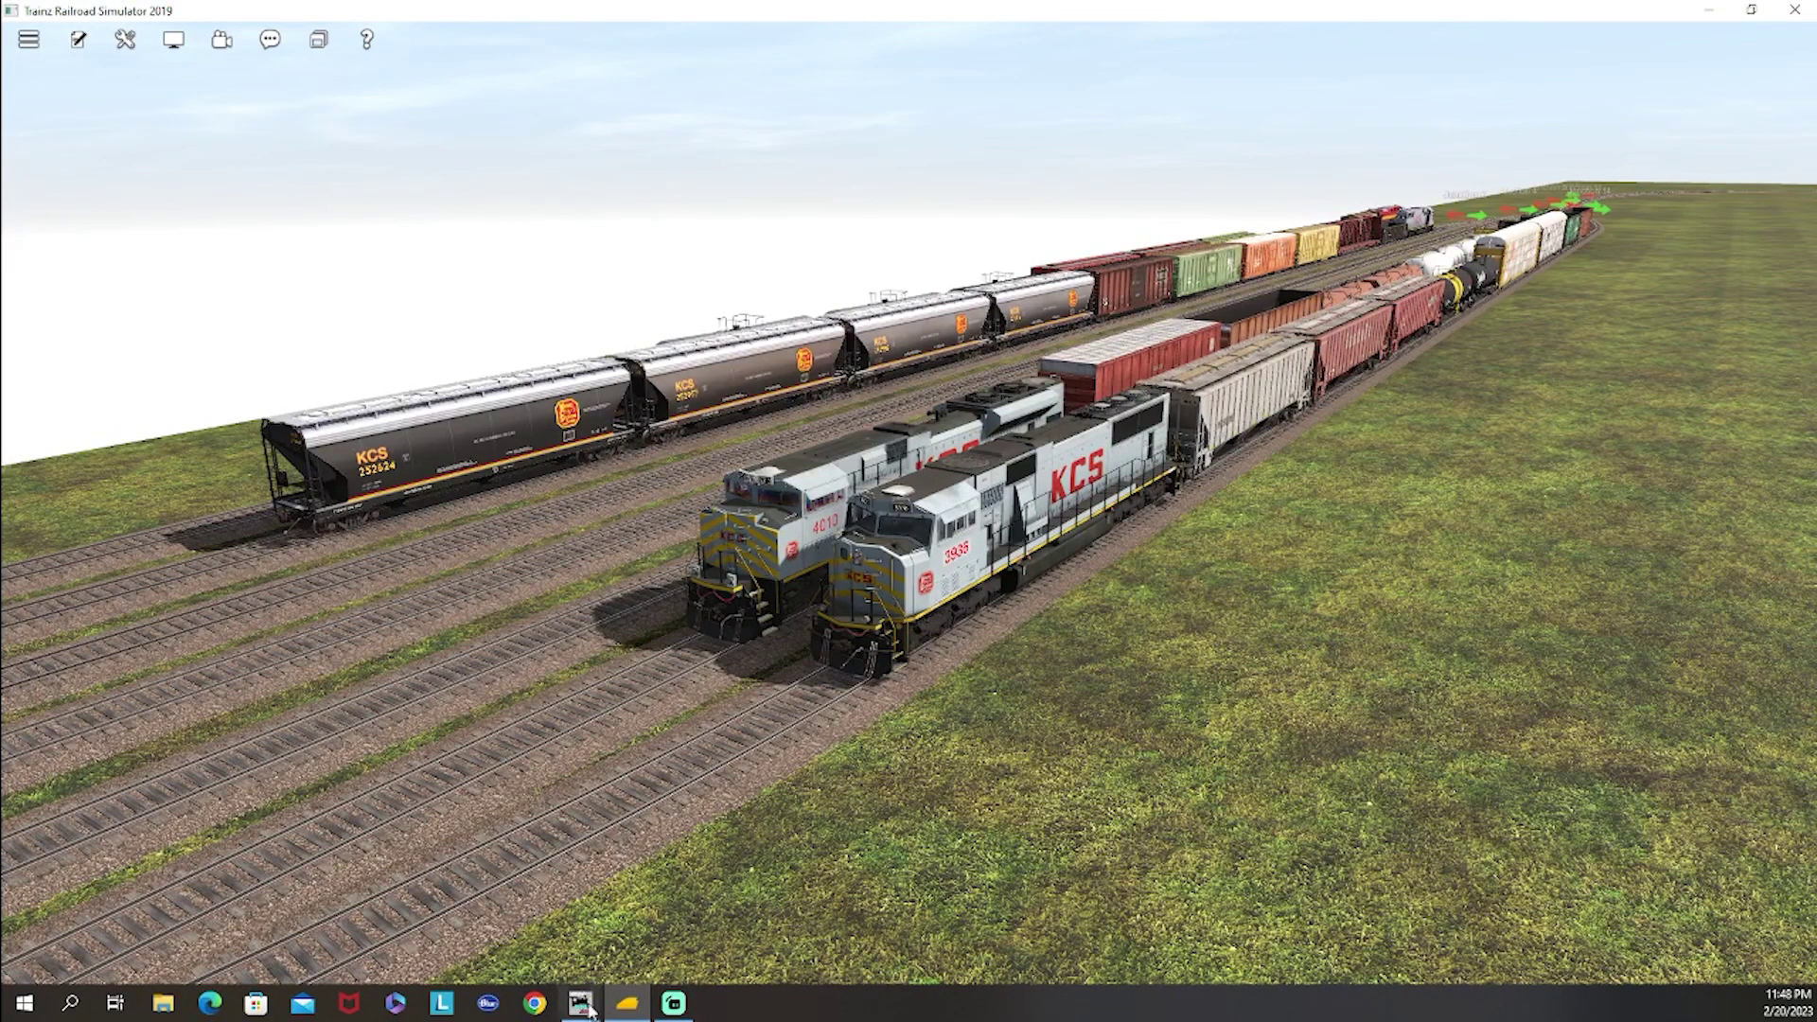
pyautogui.moveTo(580, 1002)
pyautogui.click(682, 908)
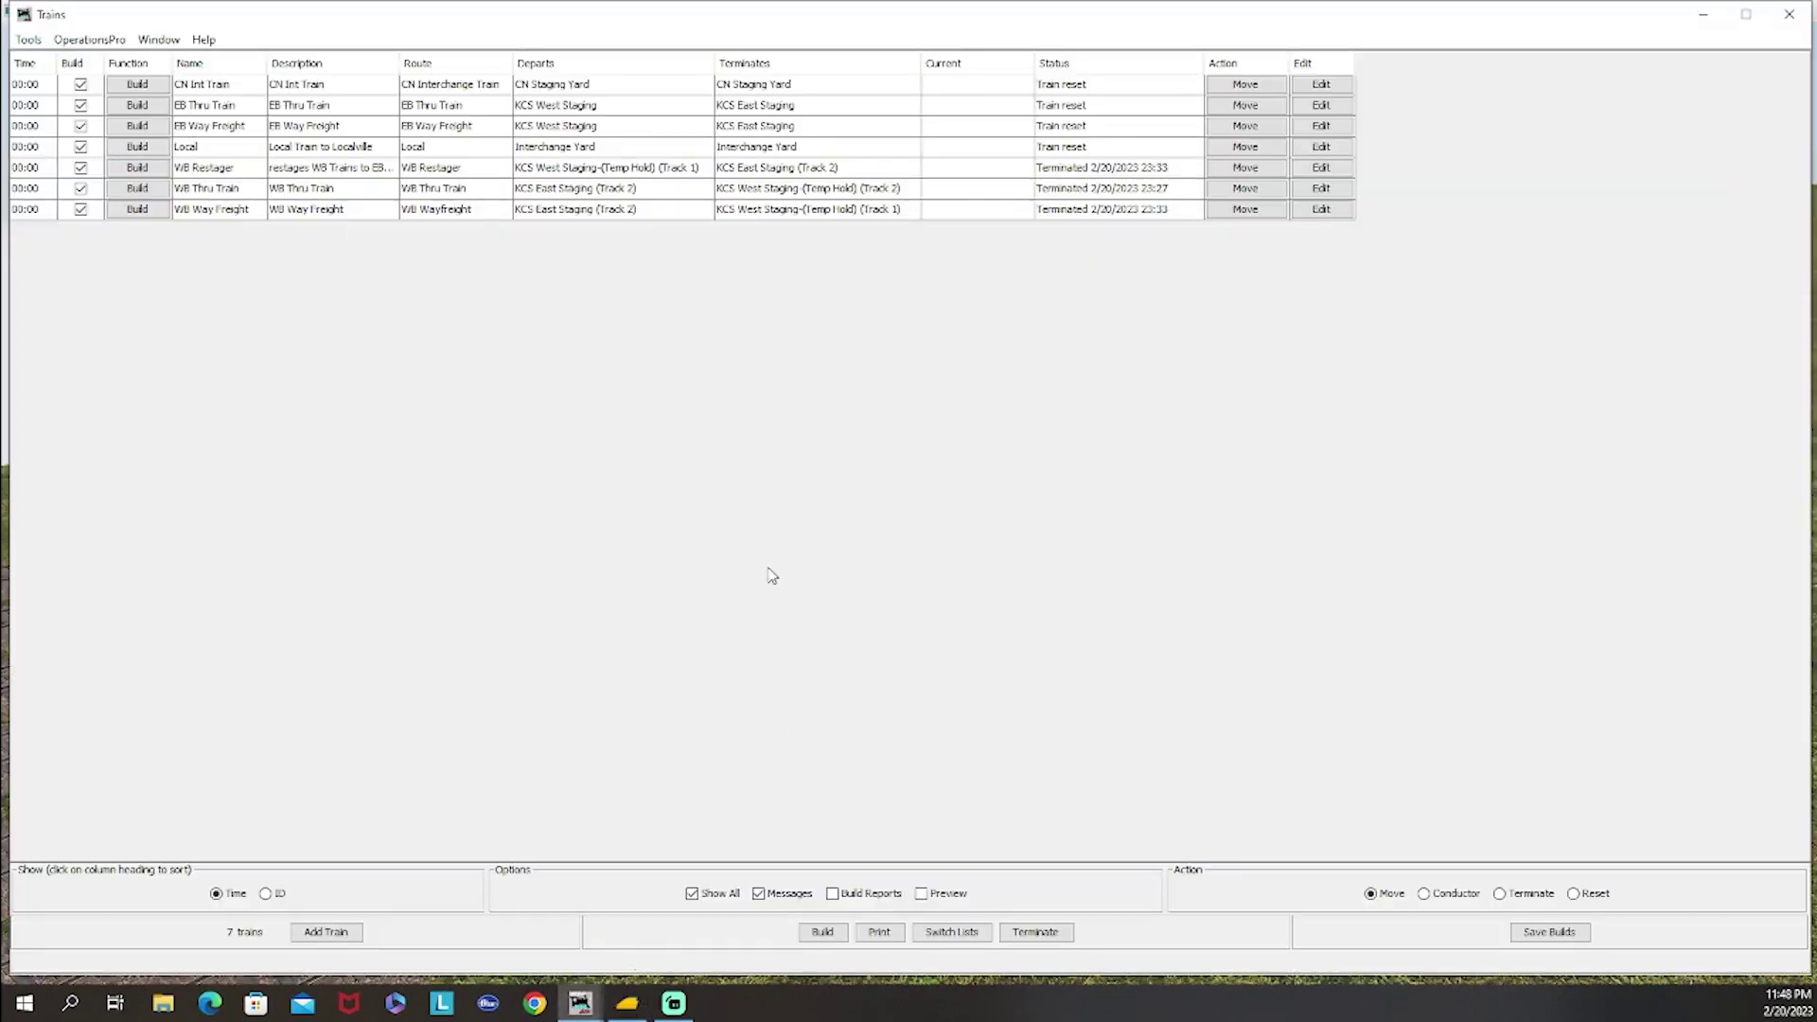
# Step: Open the Locations list and highlight KCS West Staging-(Temp Hold), KCS West Staging and KCS East Staging in turn
pyautogui.click(114, 40)
pyautogui.click(124, 93)
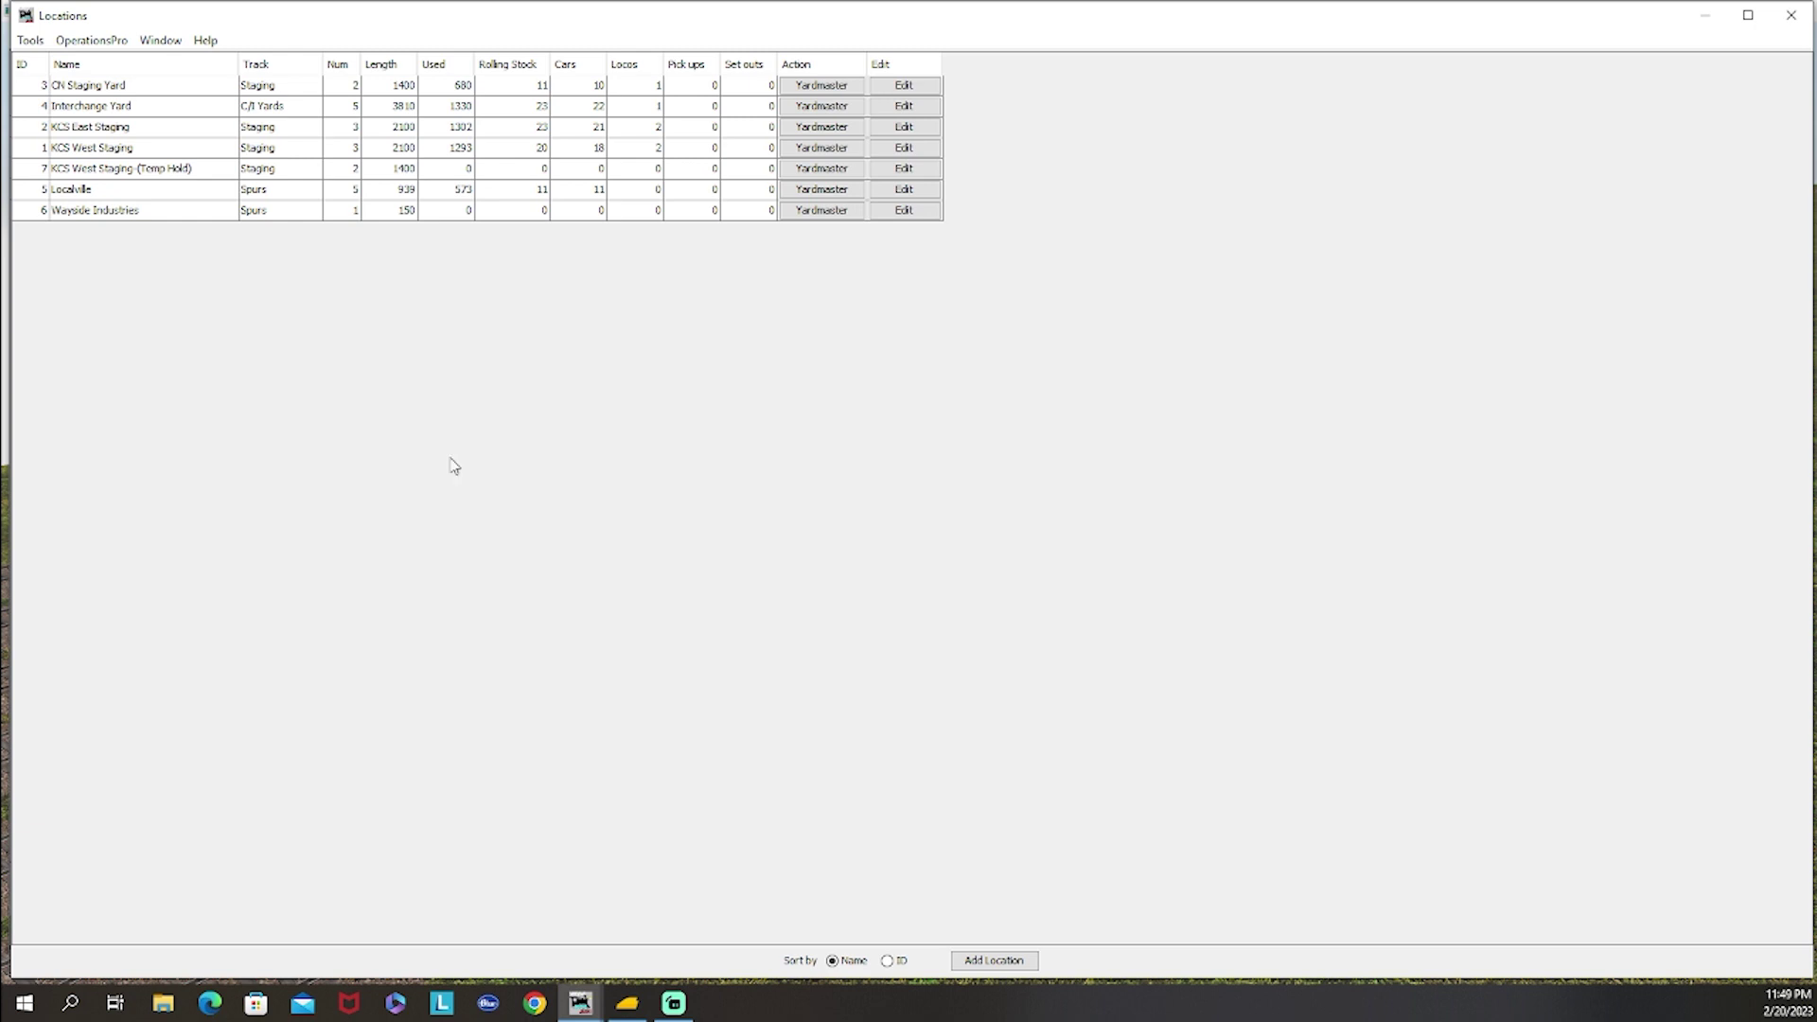
pyautogui.click(165, 176)
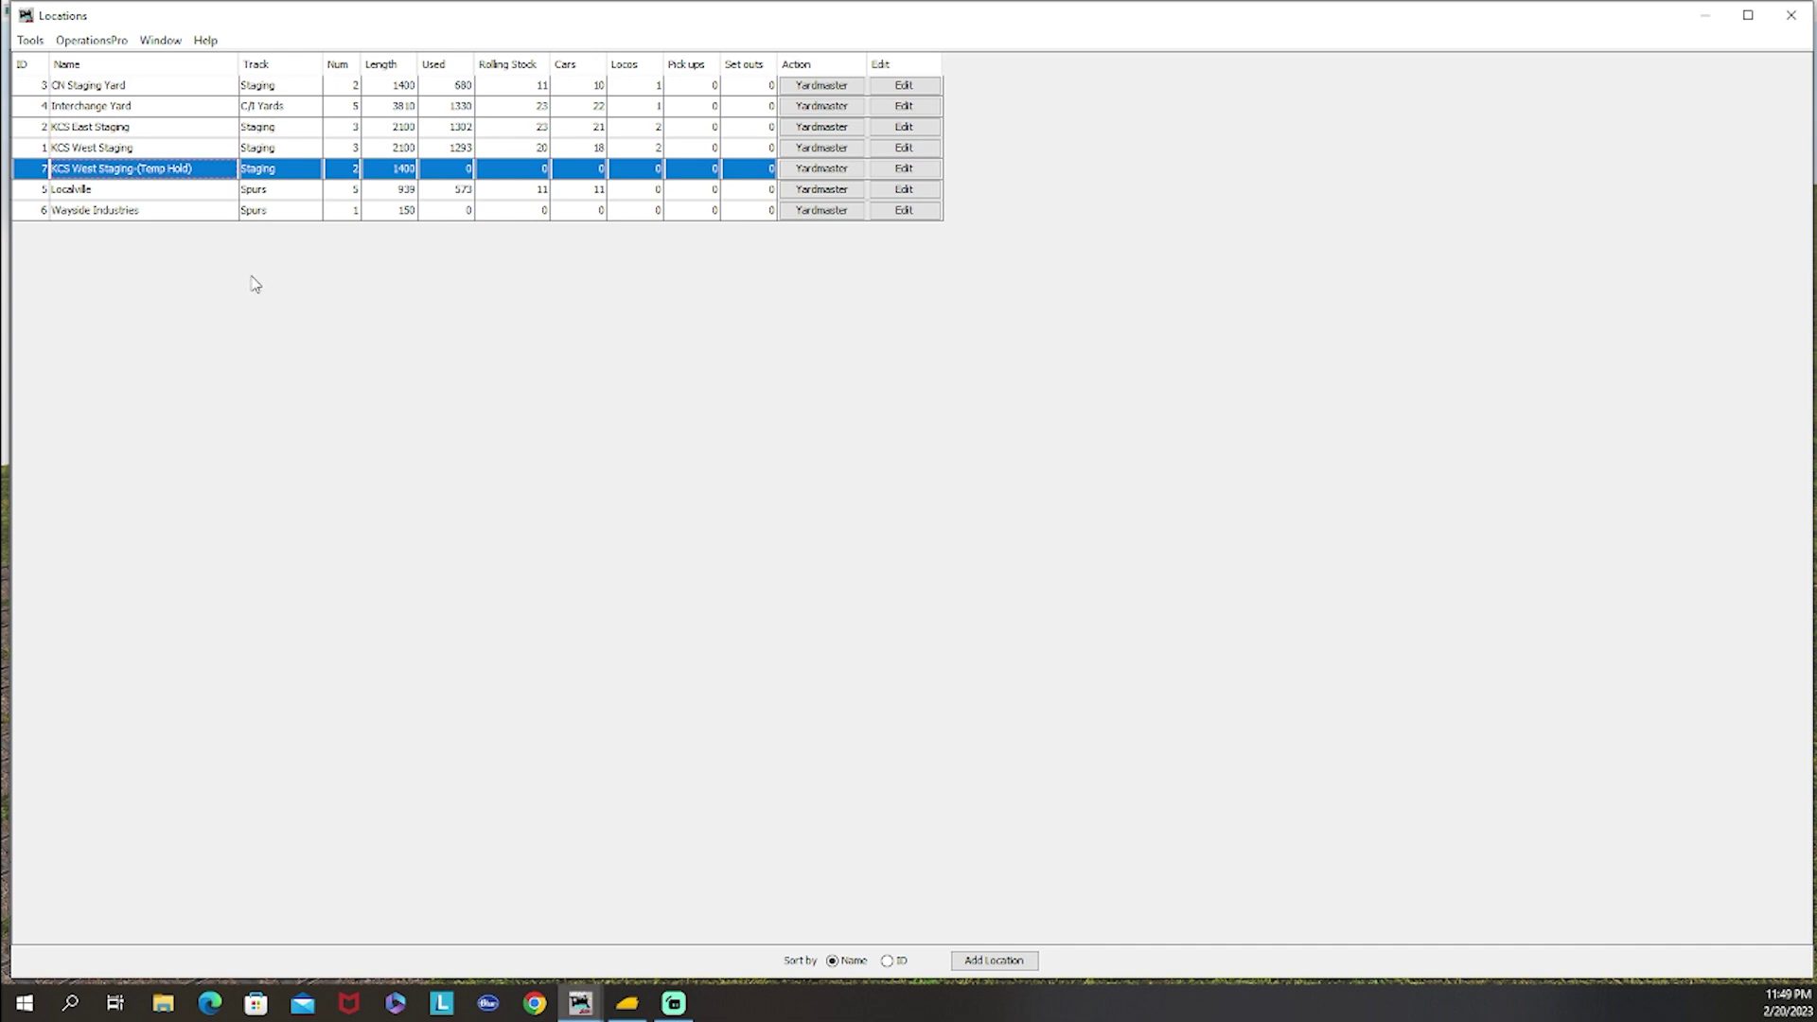
pyautogui.click(123, 151)
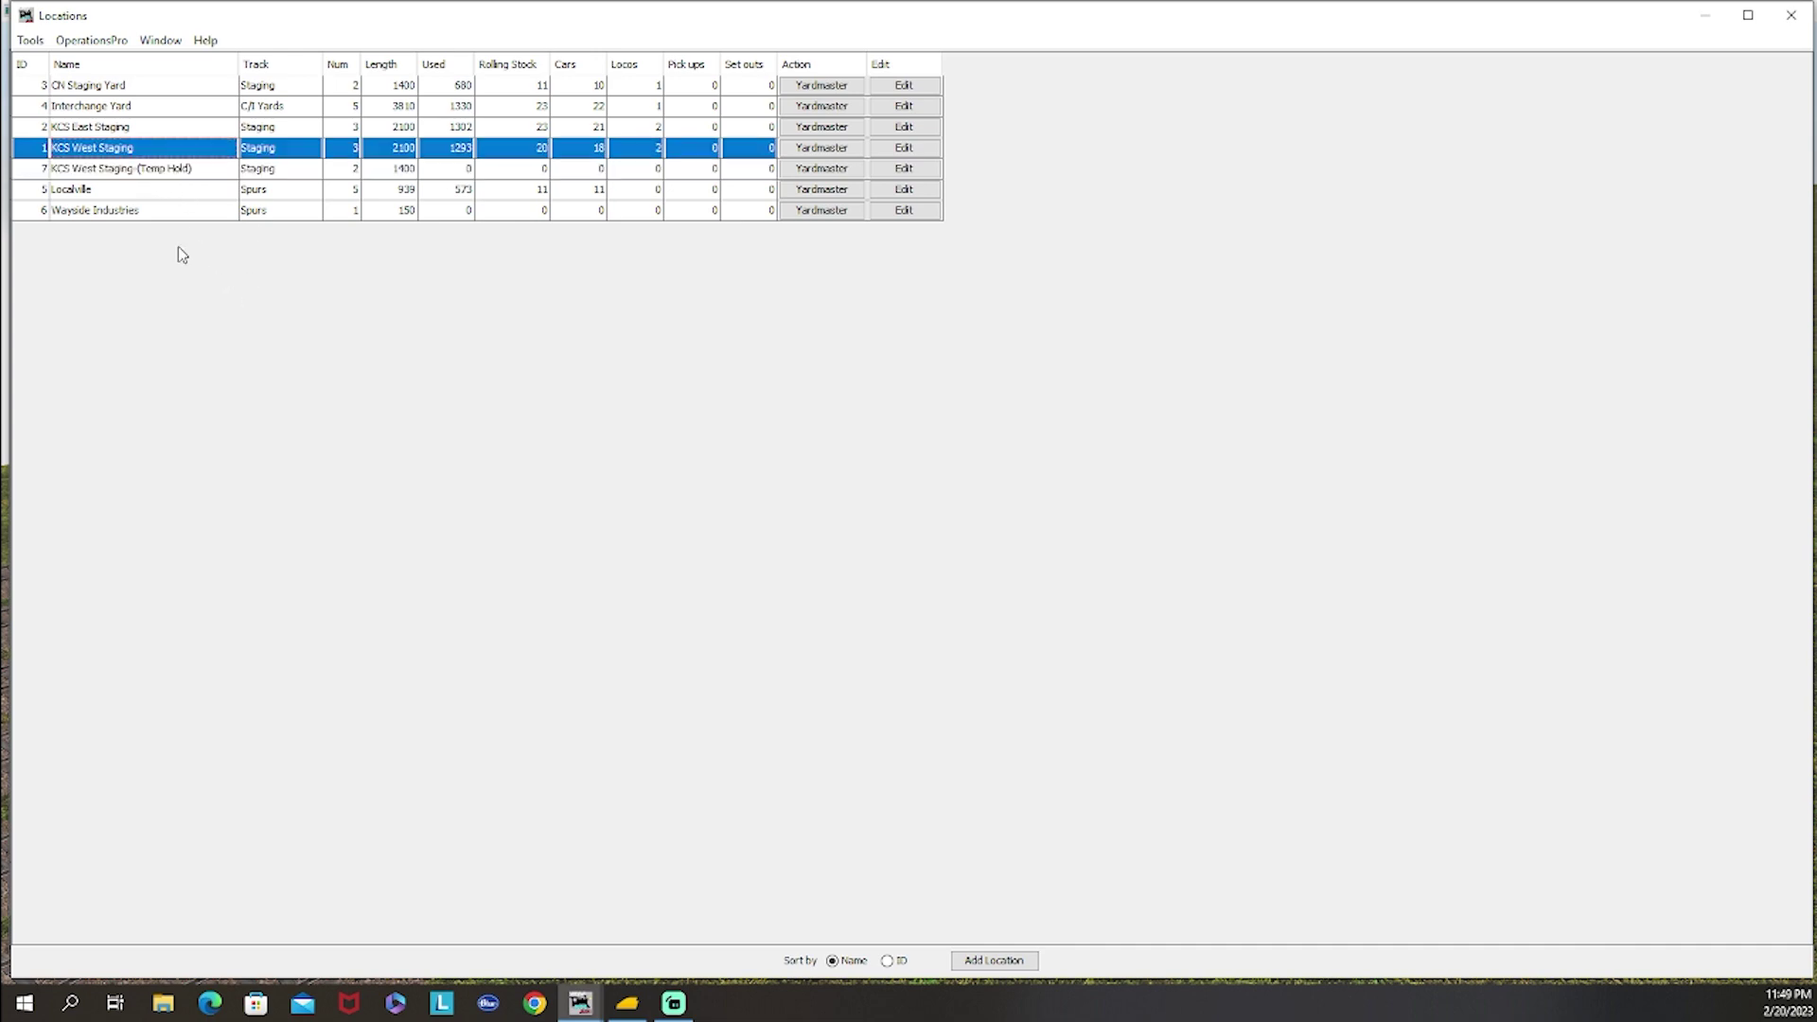
pyautogui.click(153, 129)
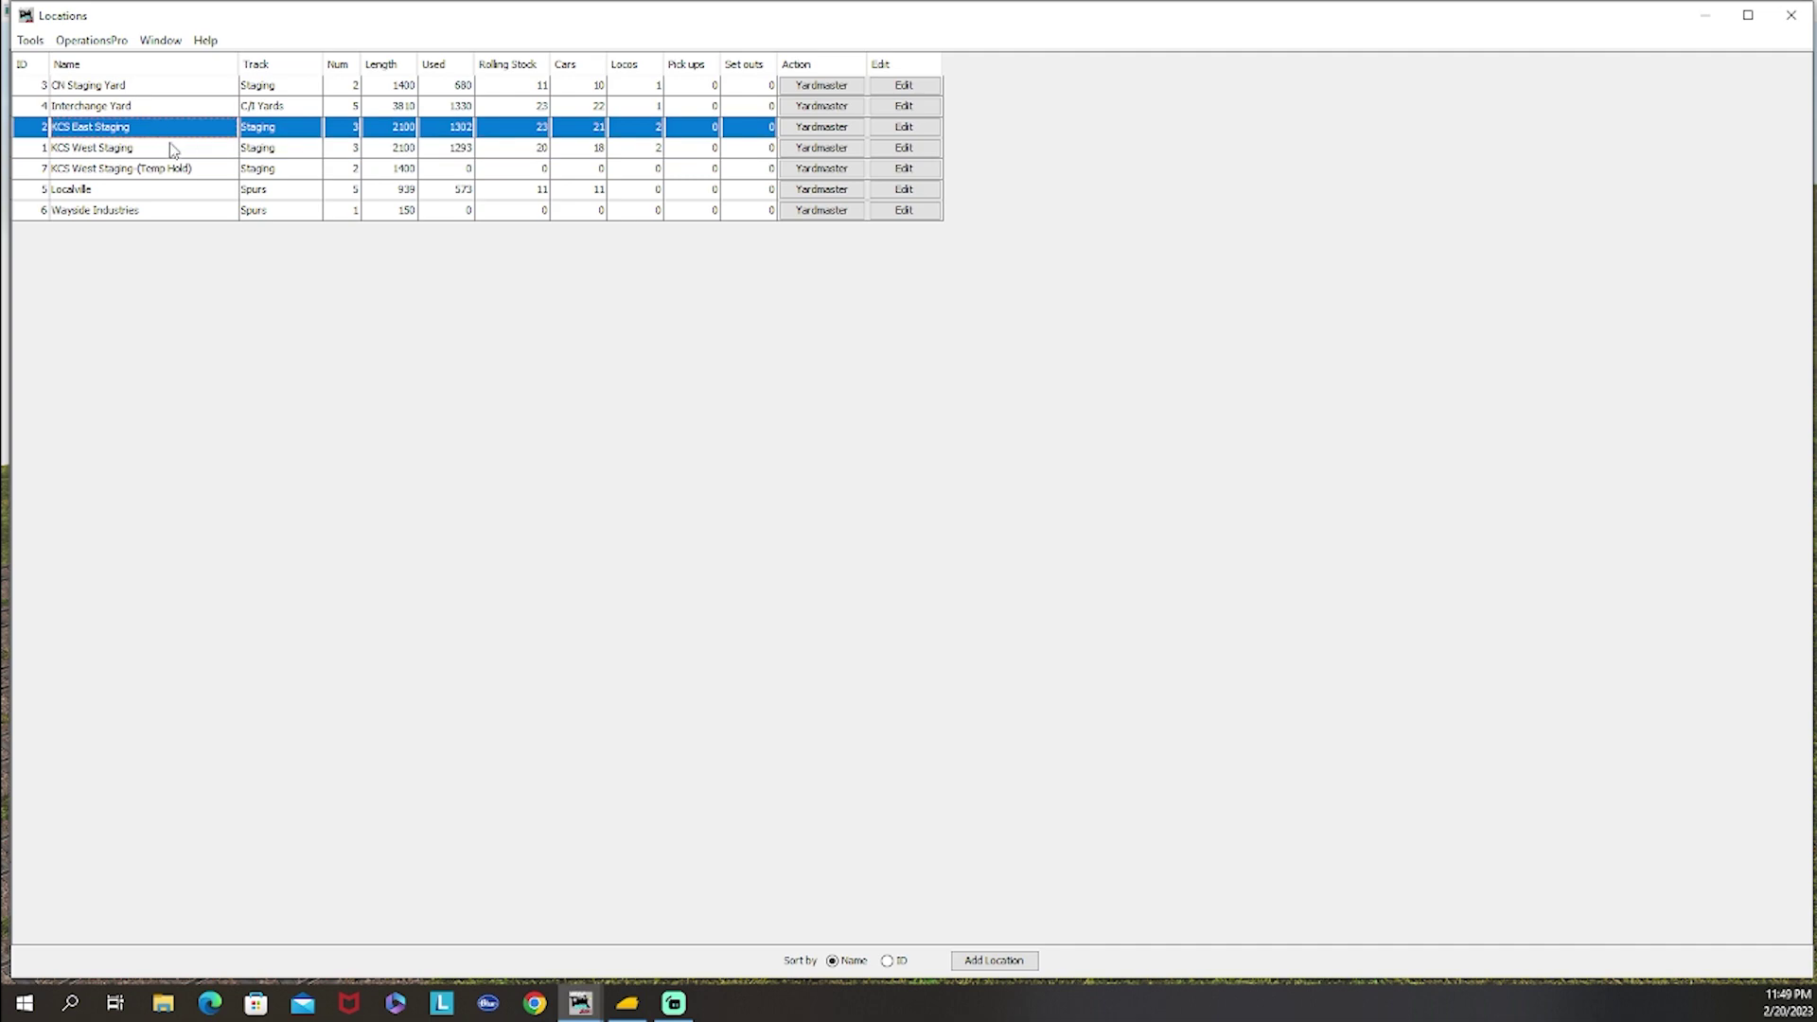
# Step: Add a new location named KCS East Staging-(Temp Hold) and make its tracks staging only
pyautogui.click(975, 960)
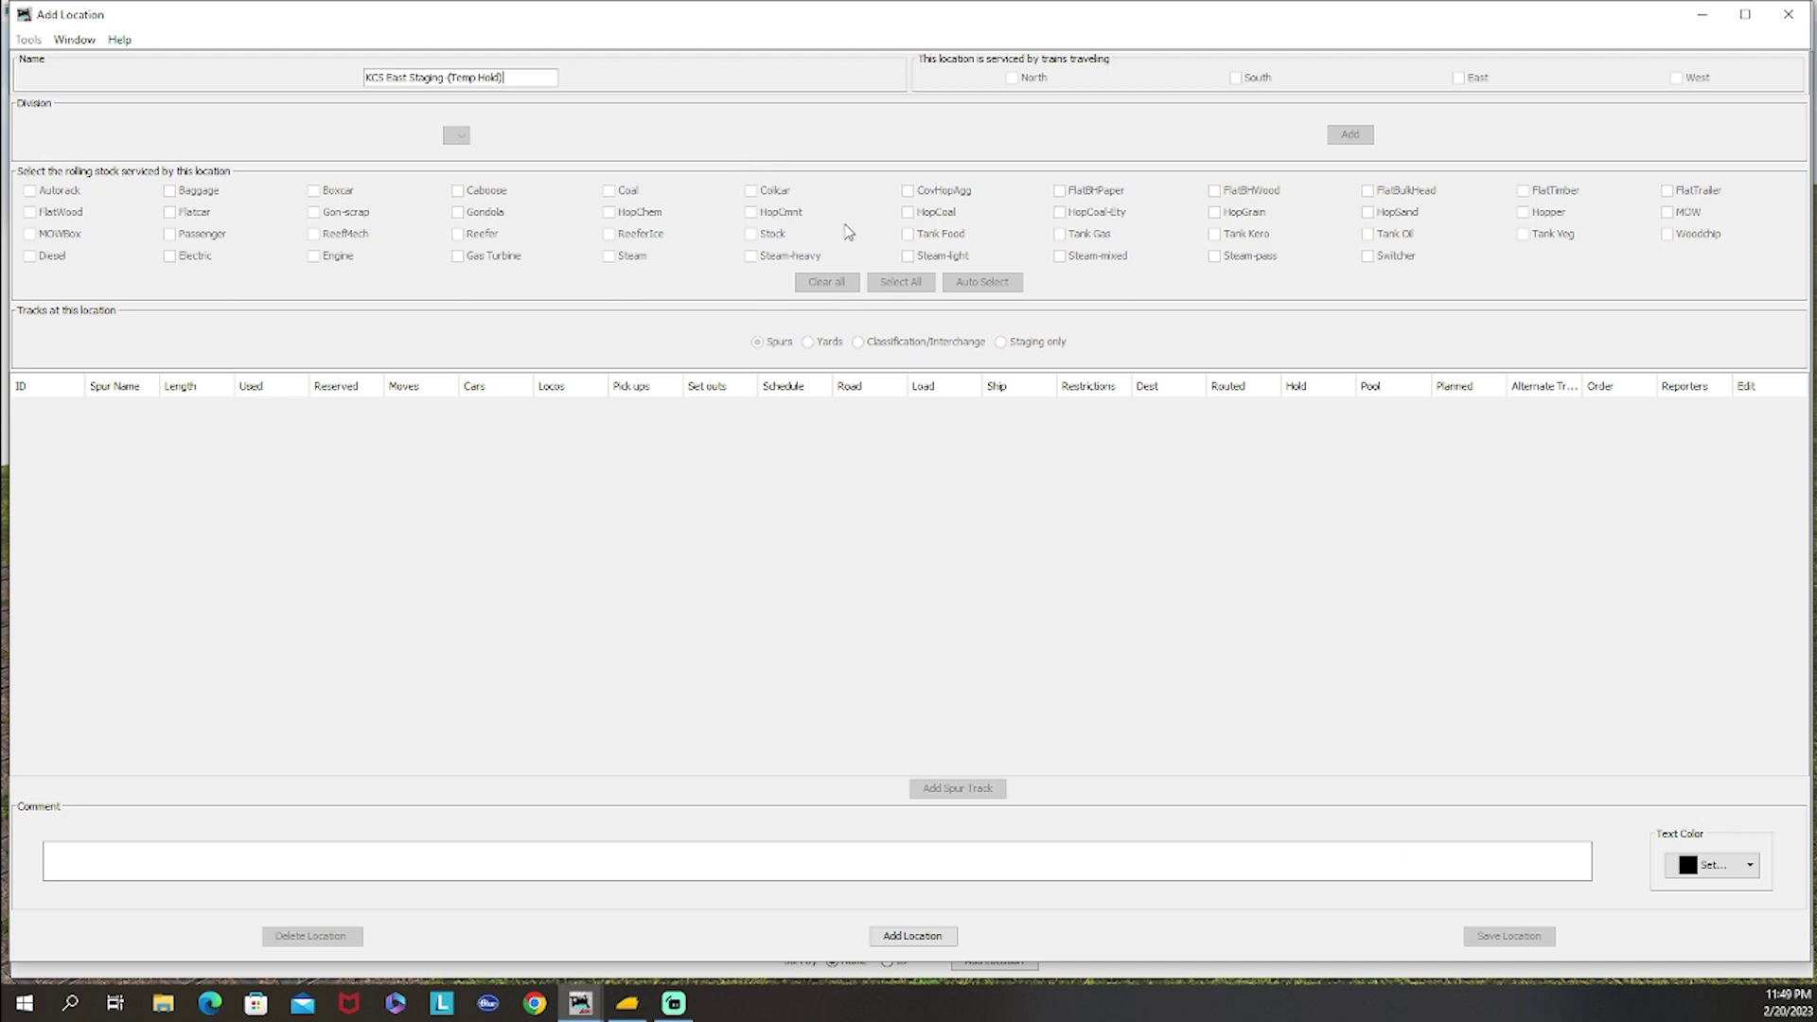
pyautogui.click(913, 936)
pyautogui.click(1001, 342)
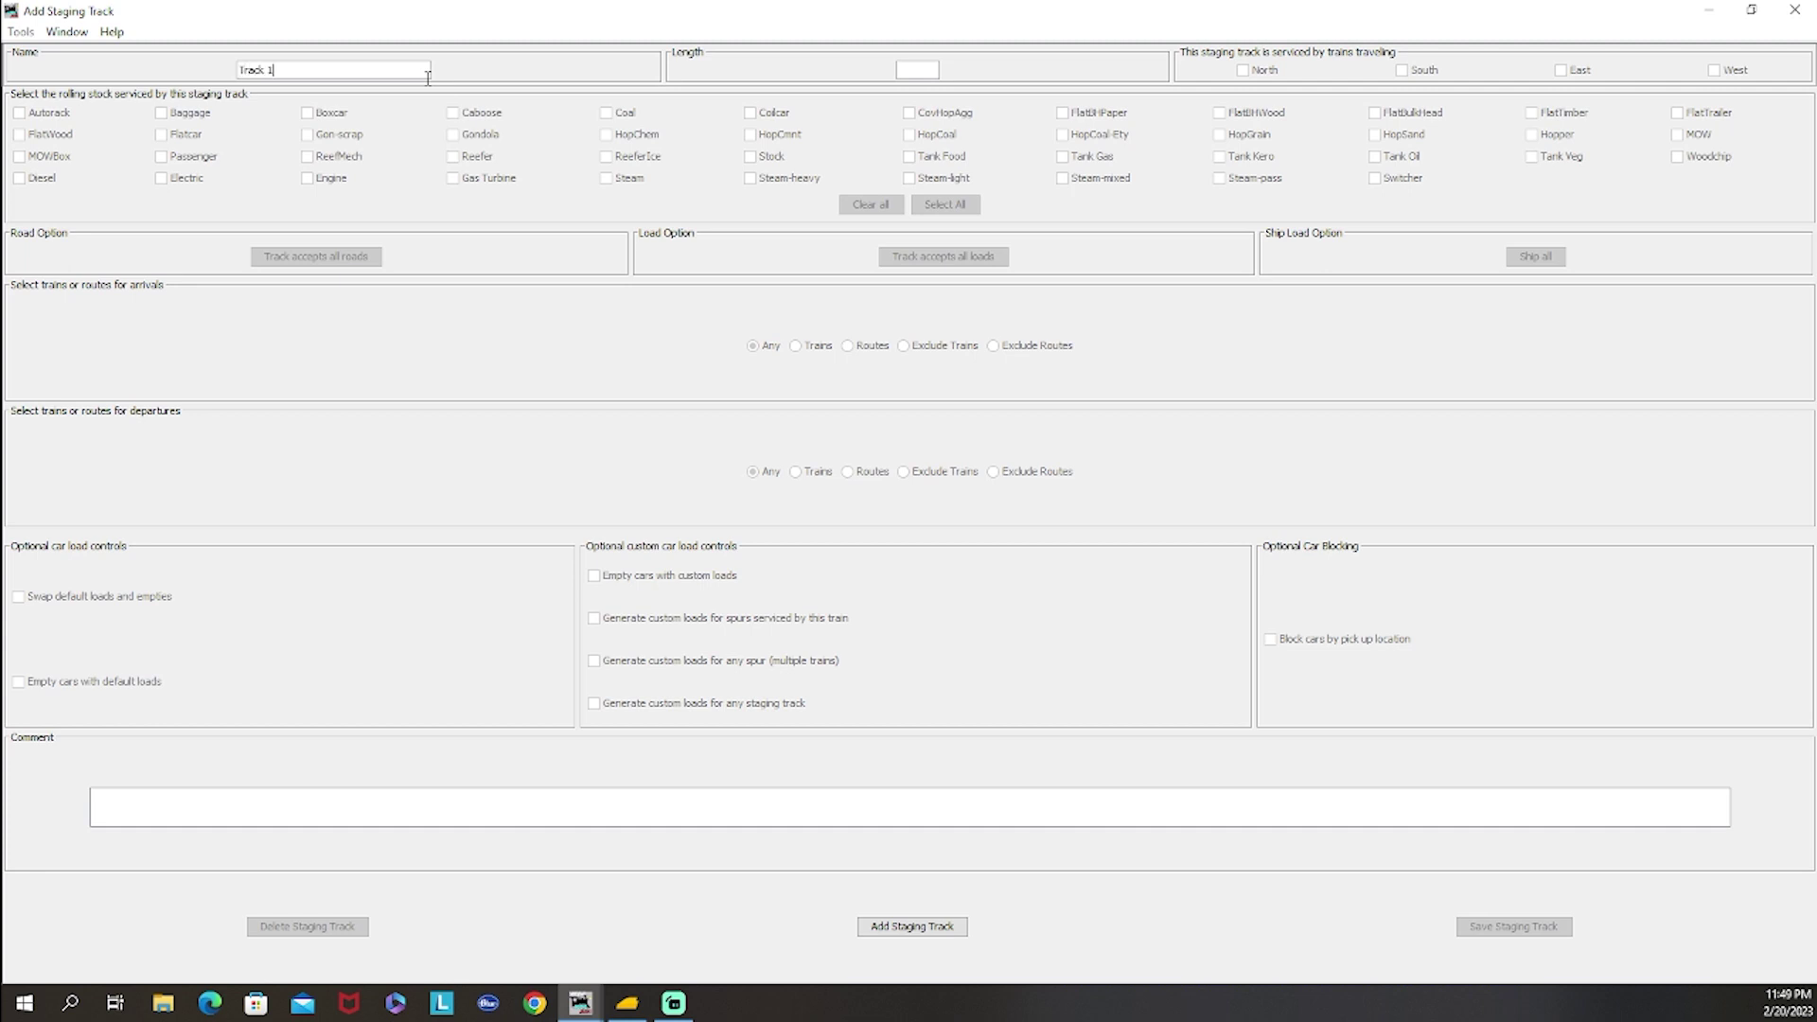
# Step: Add staging track Track 1 with a length of 700, enable Empty cars with custom loads, and save it
pyautogui.click(908, 70)
pyautogui.write('700')
pyautogui.click(936, 925)
pyautogui.click(716, 579)
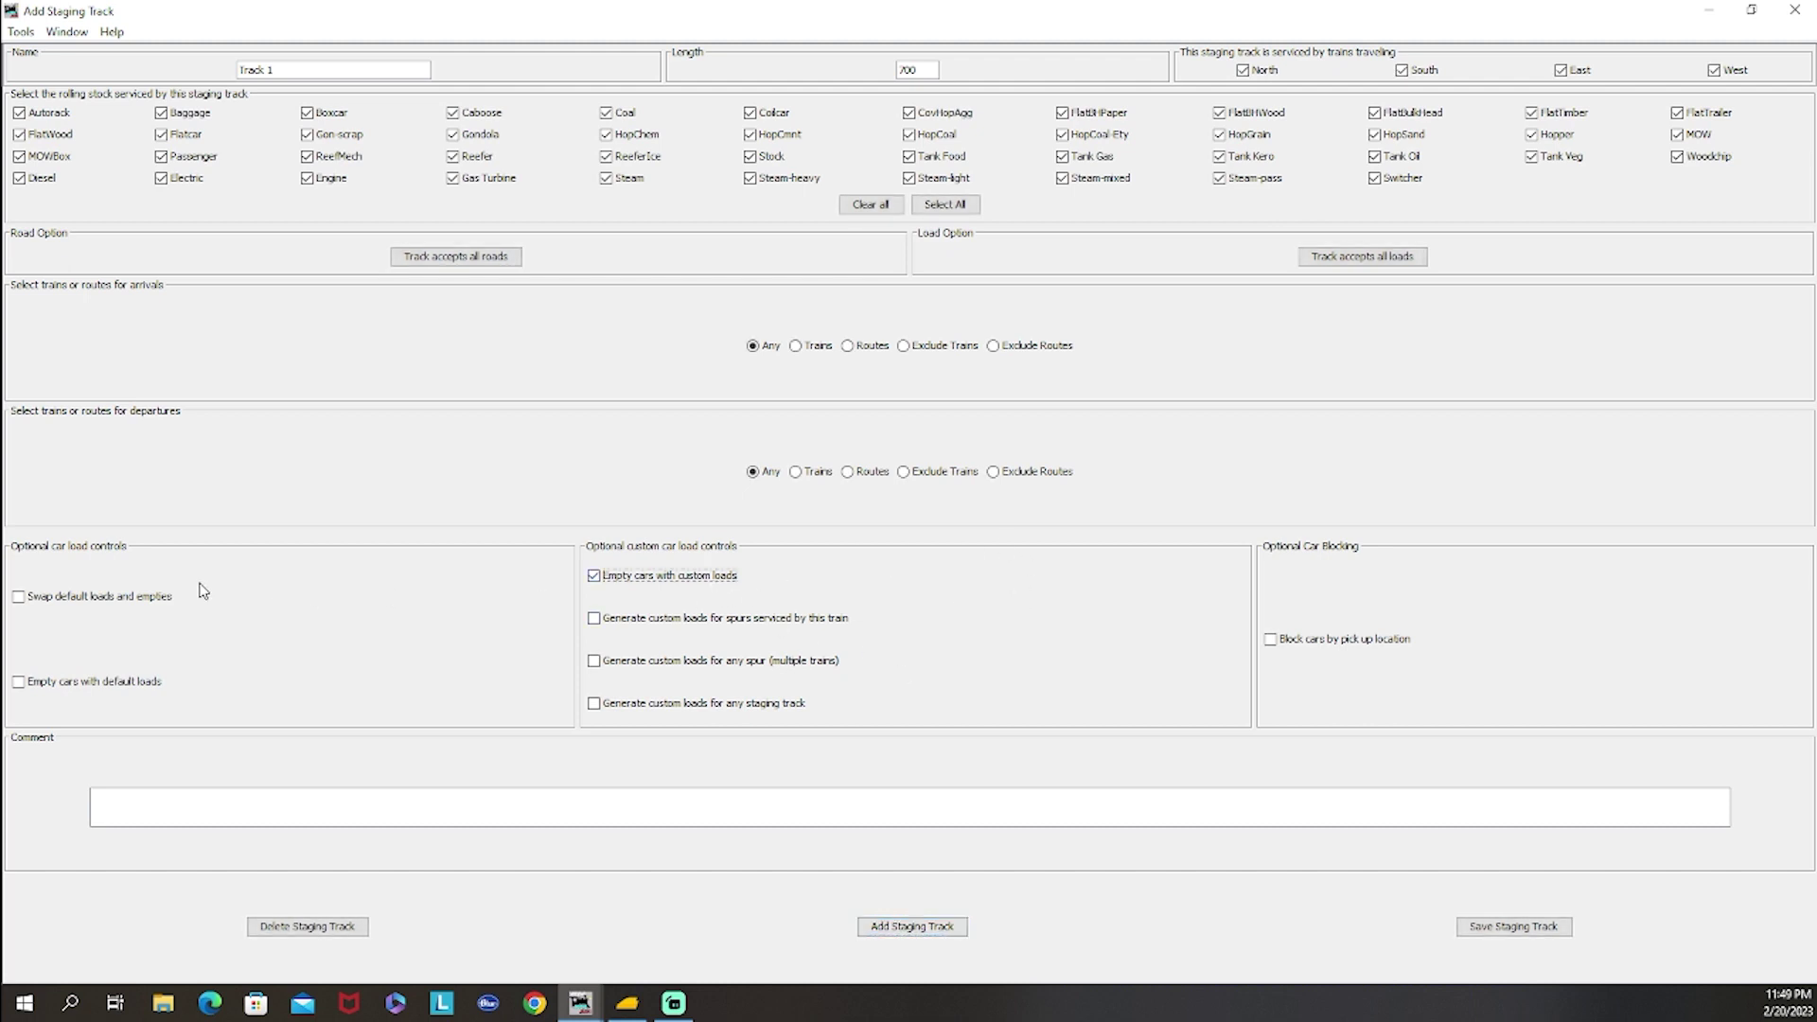
pyautogui.click(1512, 926)
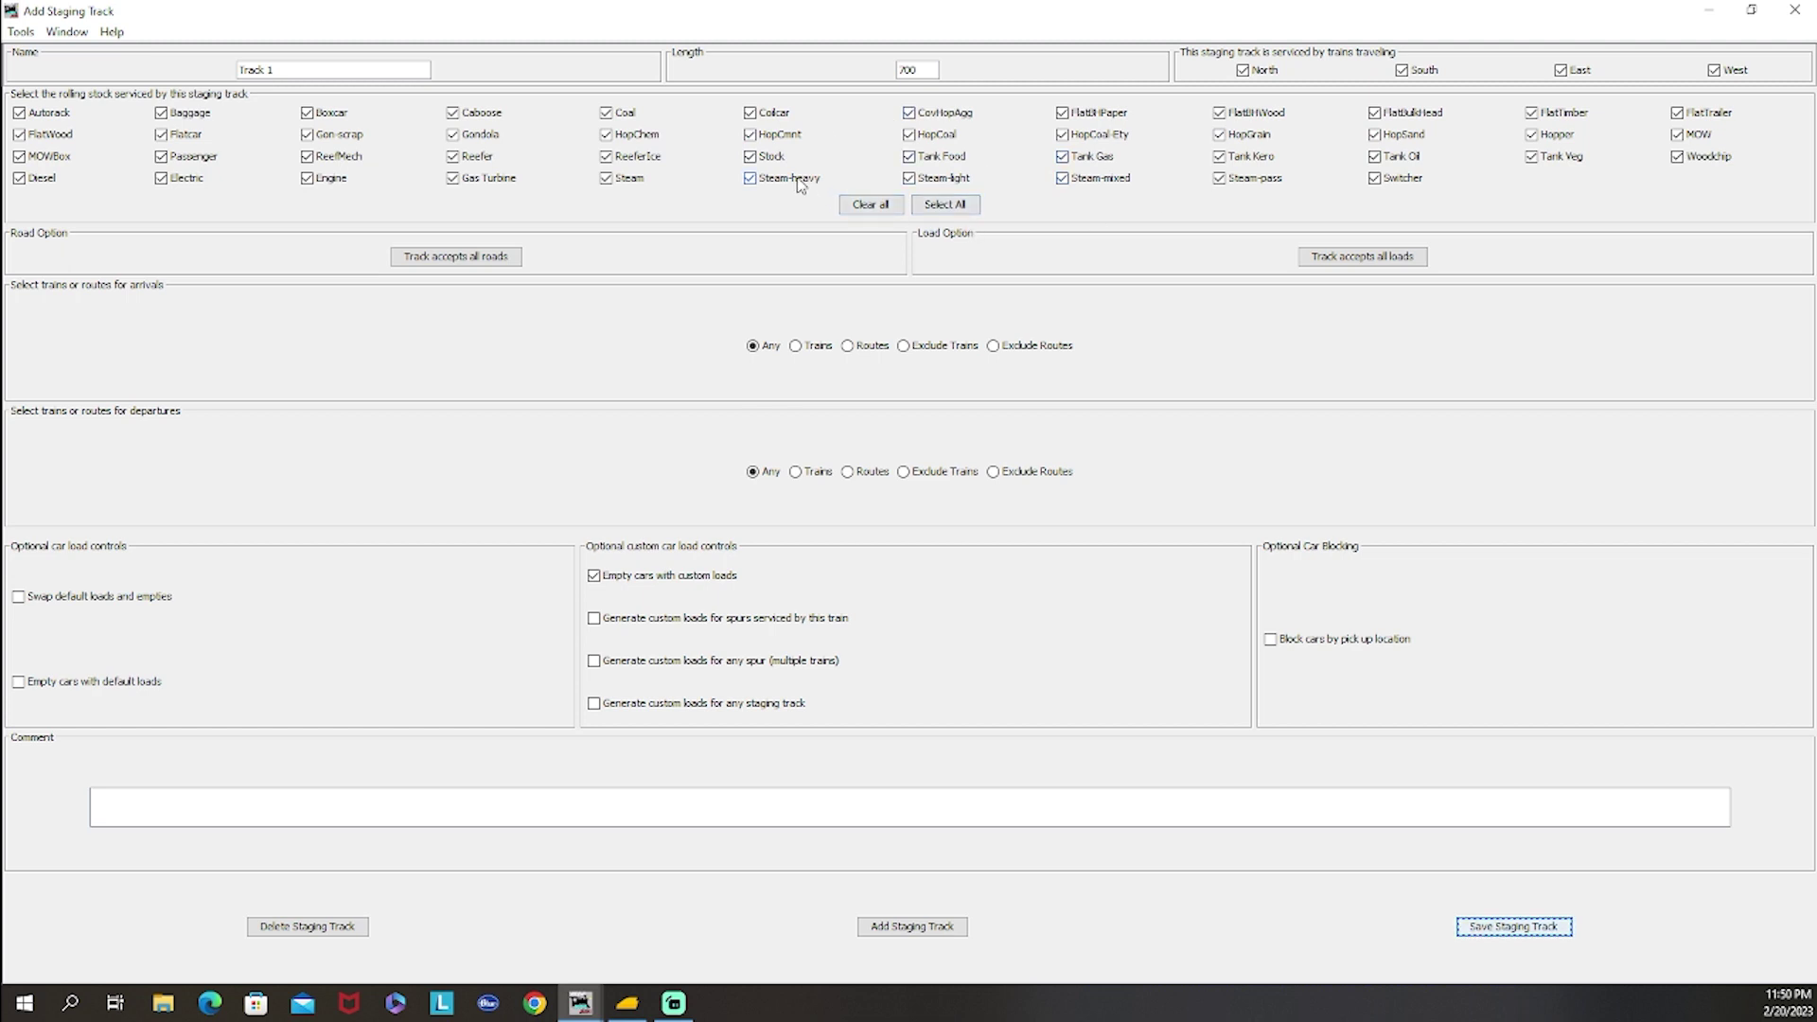
# Step: Add a second staging track named Track 2 with the same settings, save it and close the track editor
pyautogui.click(359, 69)
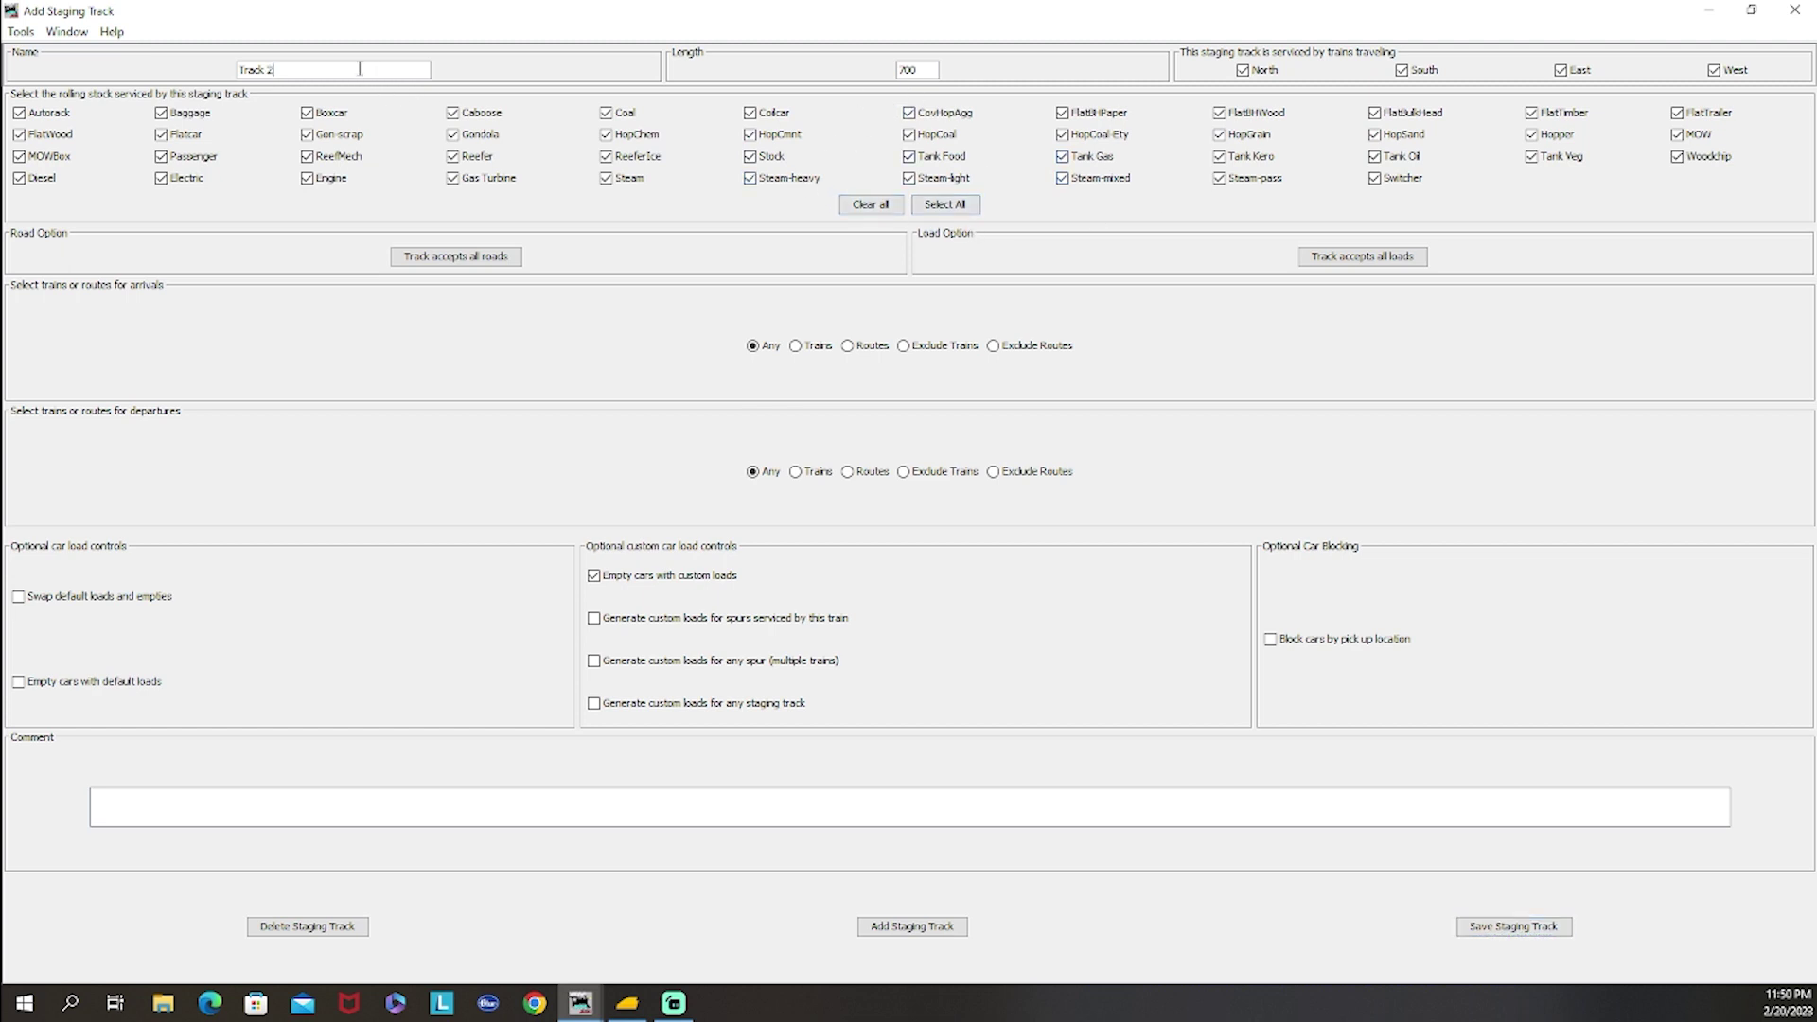
pyautogui.click(925, 926)
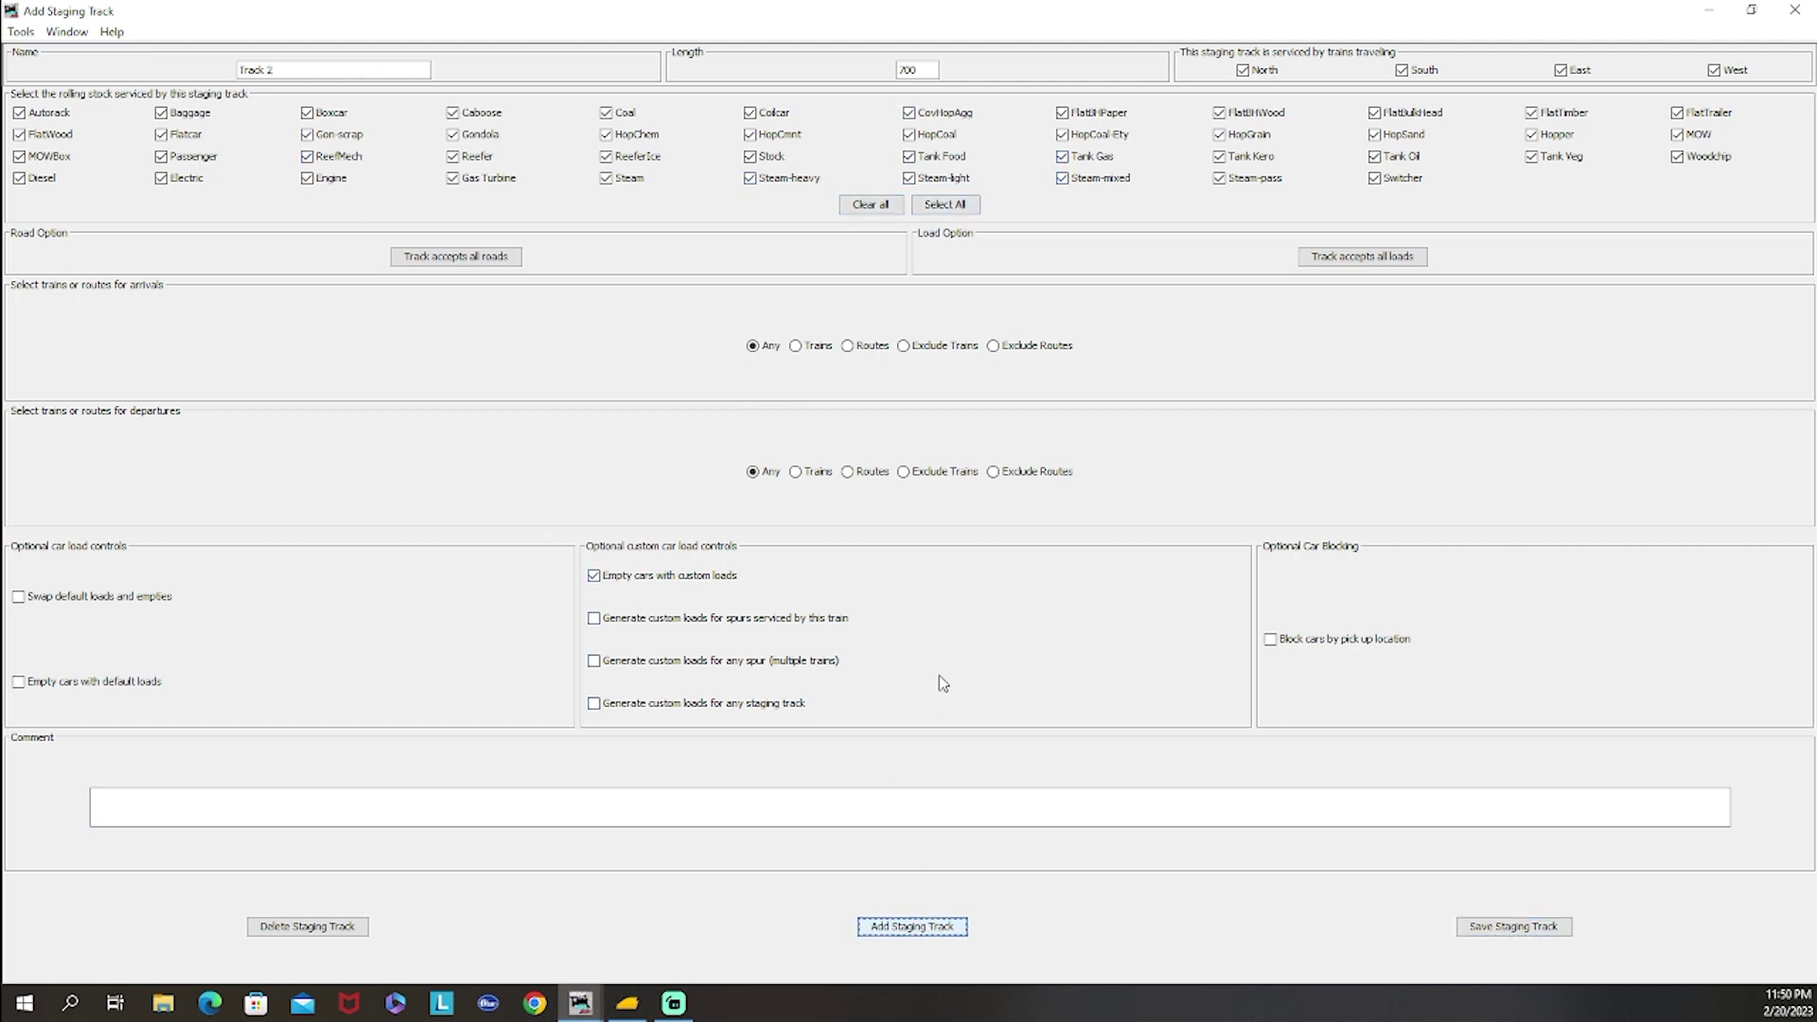
pyautogui.click(1514, 926)
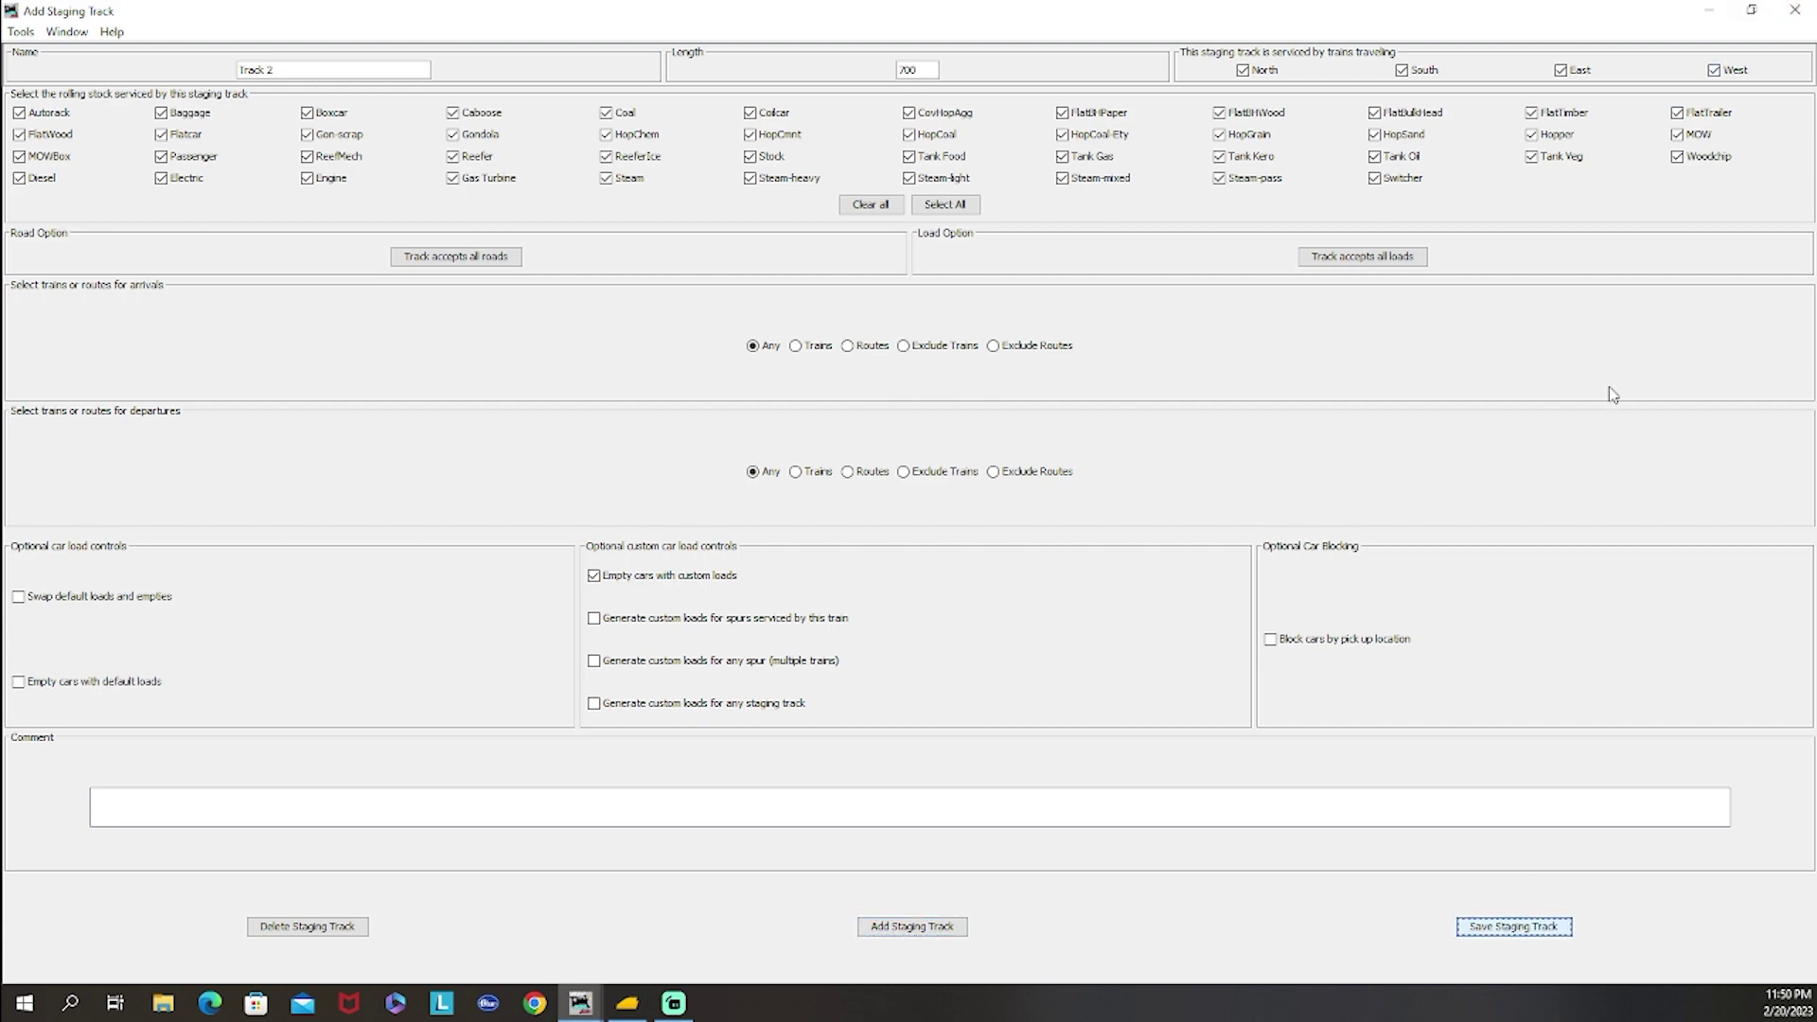
pyautogui.click(1794, 10)
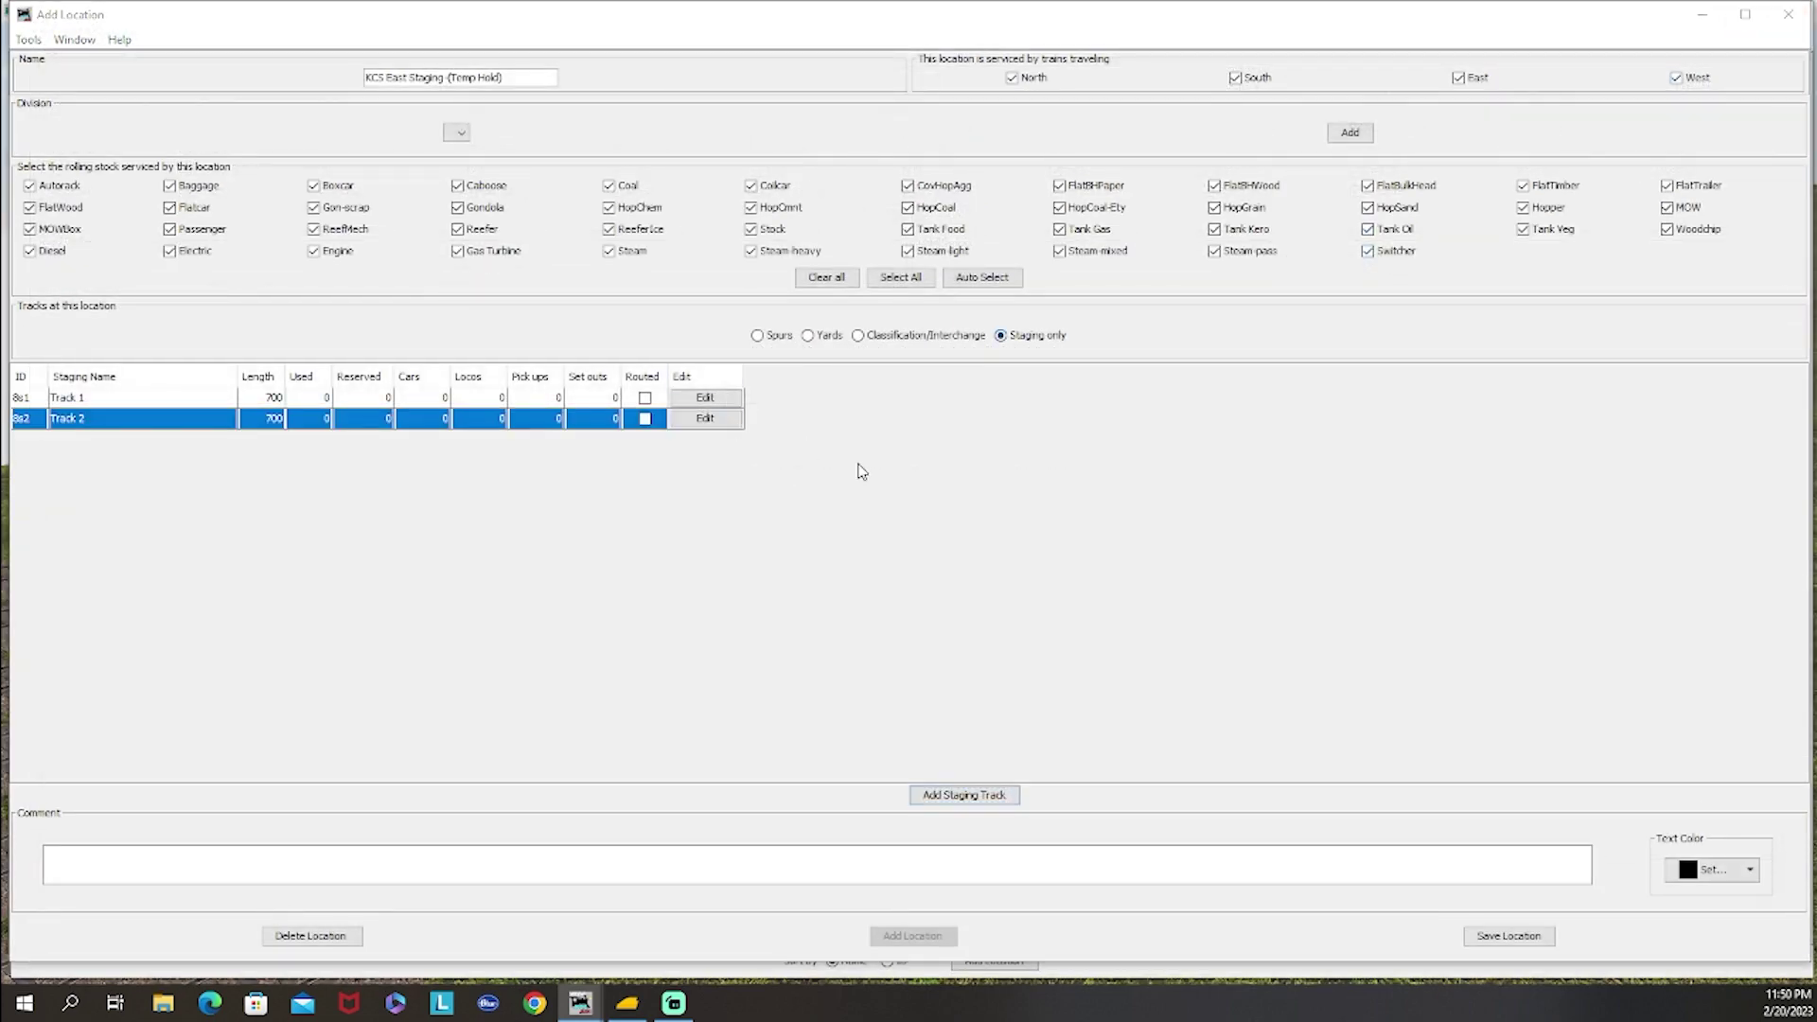
# Step: Reopen Track 2 to review and save it, and save and close the KCS East Staging-(Temp Hold) location
pyautogui.click(705, 417)
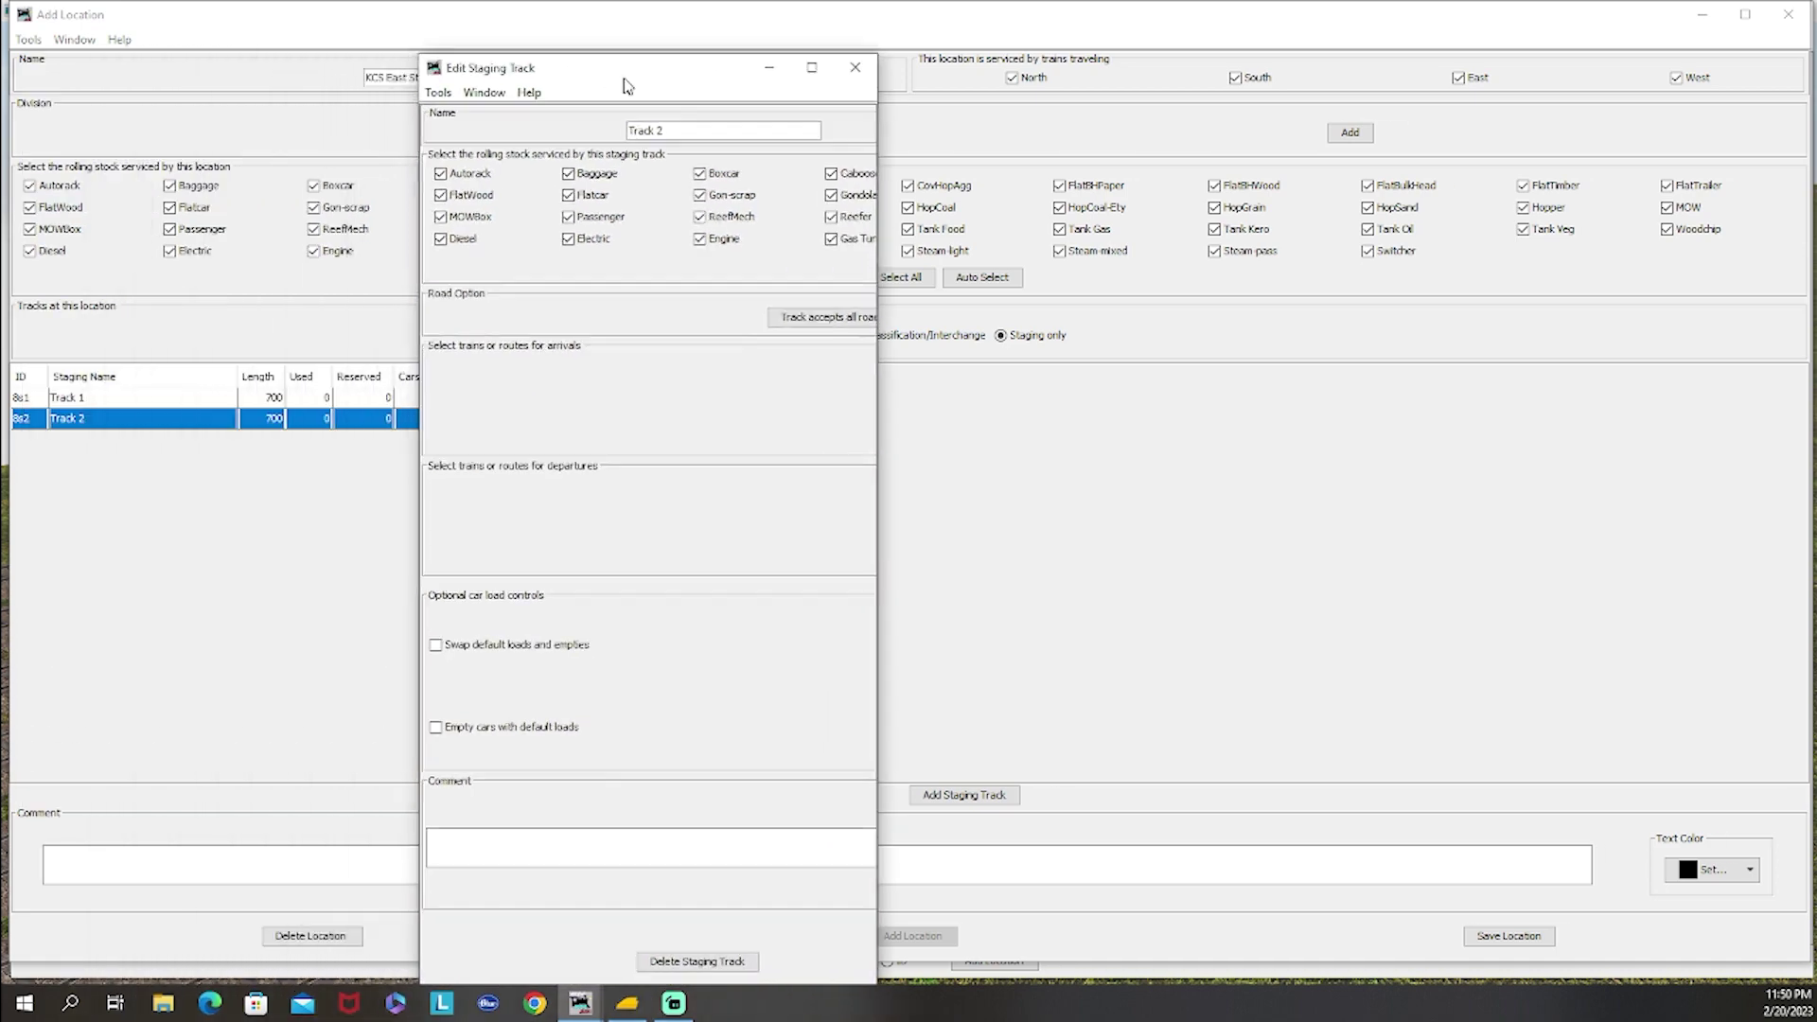
pyautogui.click(811, 65)
pyautogui.click(1512, 927)
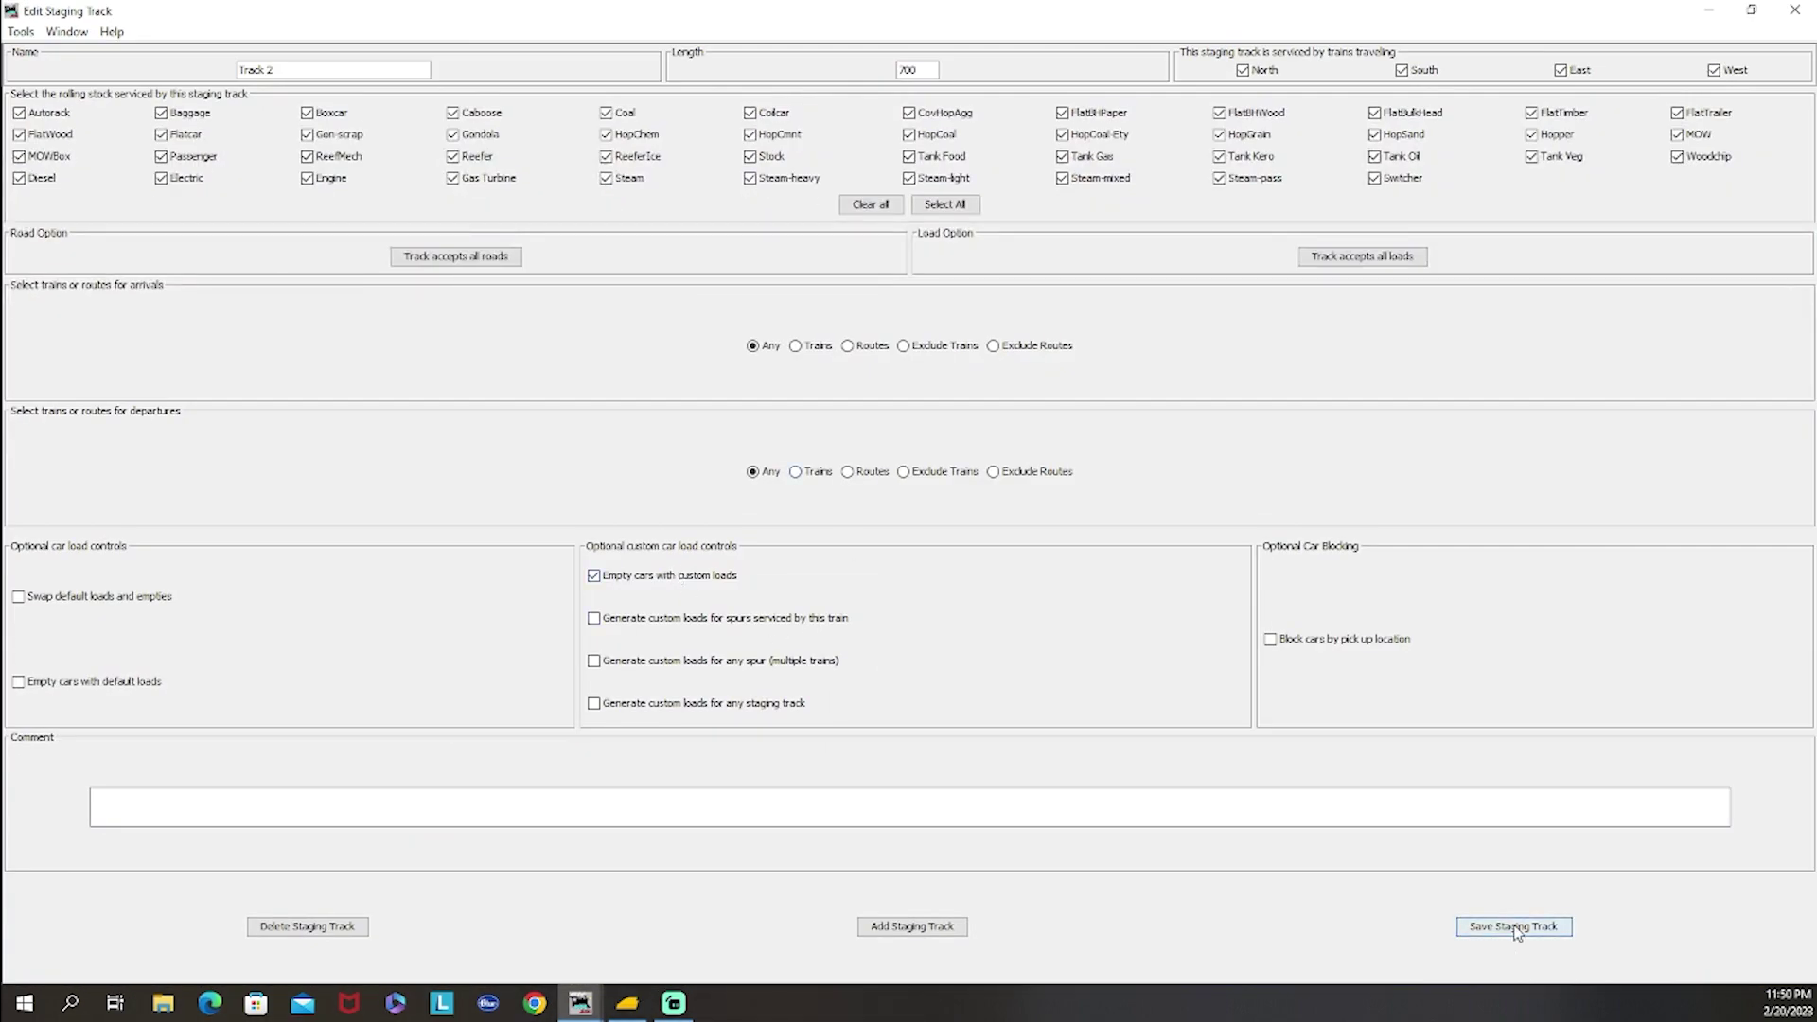
pyautogui.click(1794, 9)
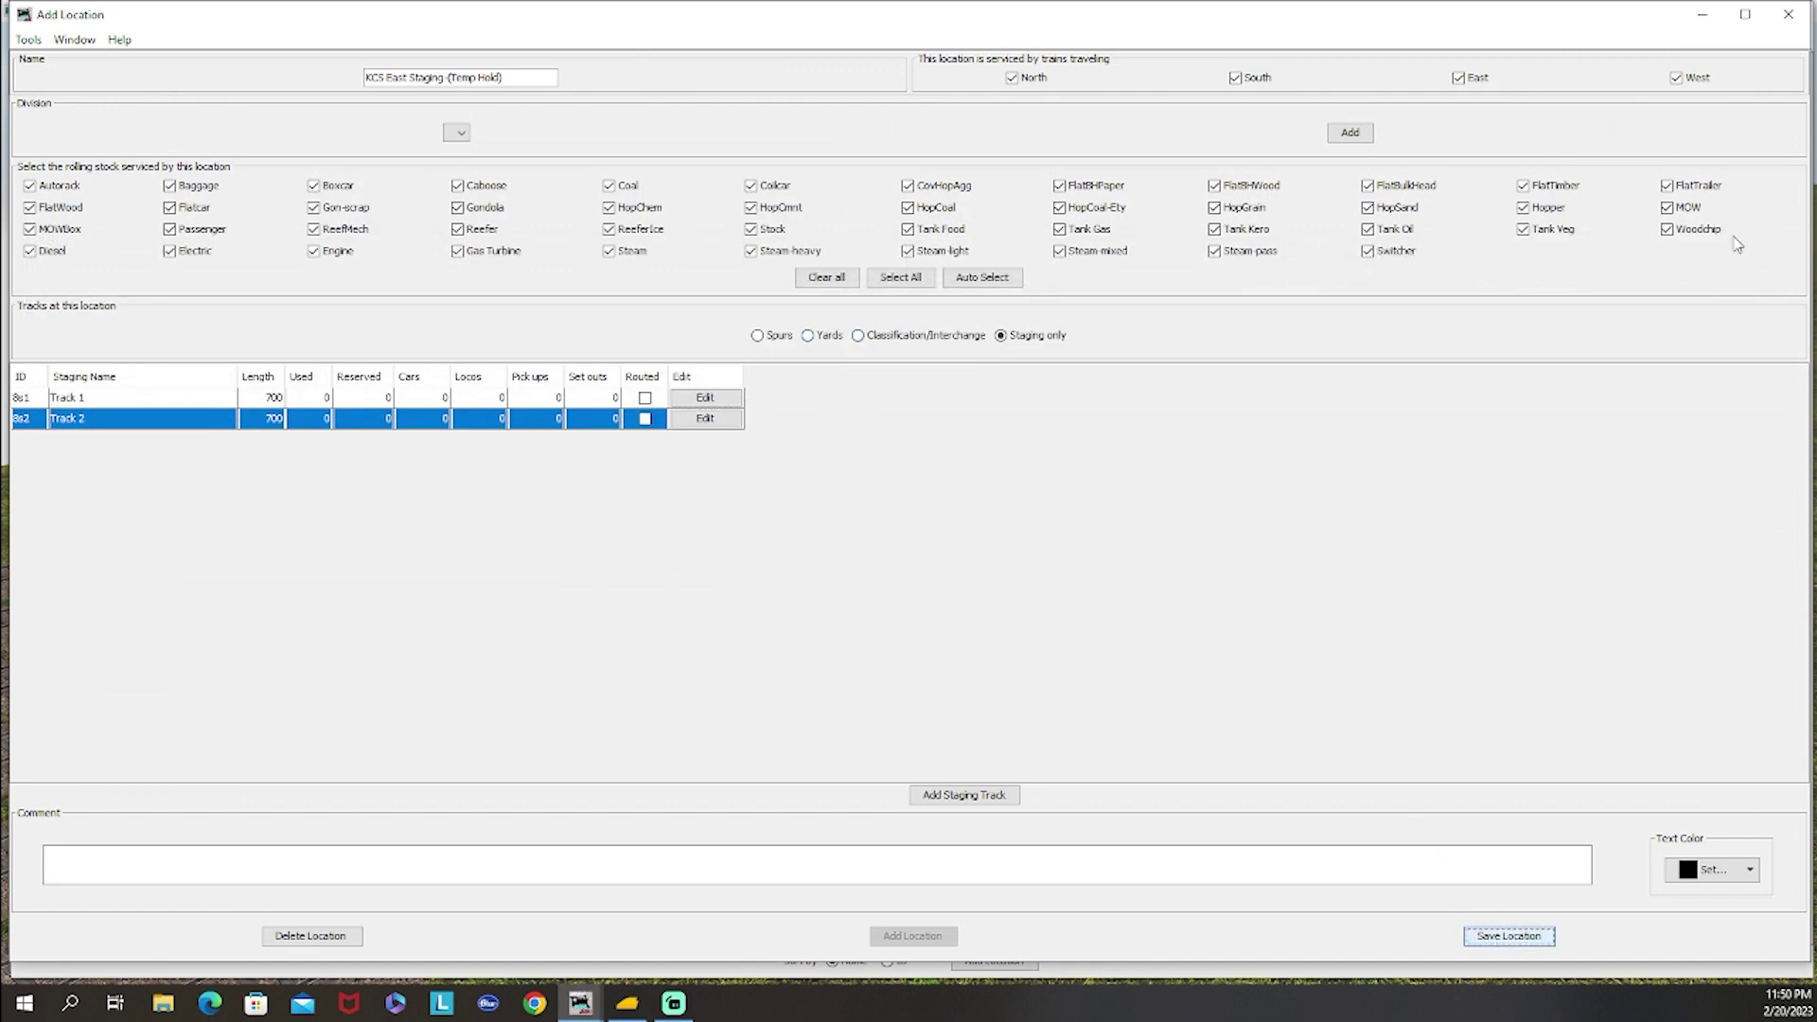
pyautogui.click(1789, 14)
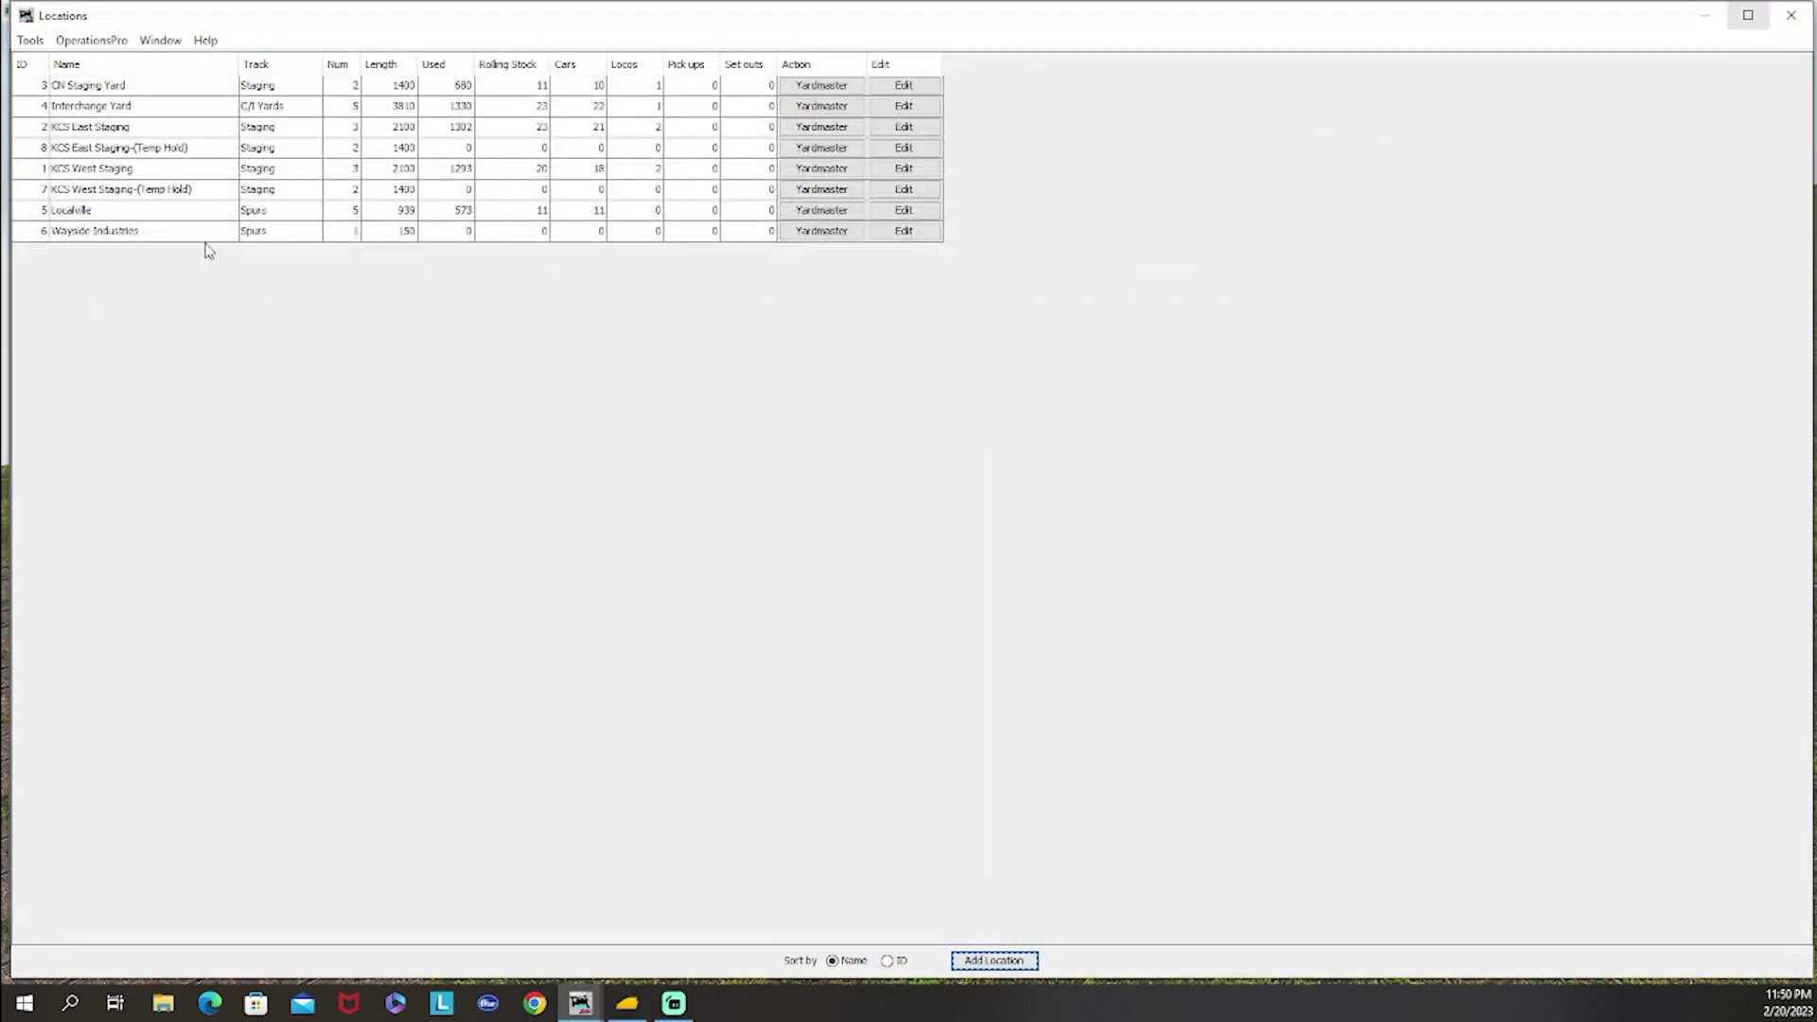
# Step: Open the Routes list and reposition its window so the routes are easy to reach
pyautogui.click(92, 40)
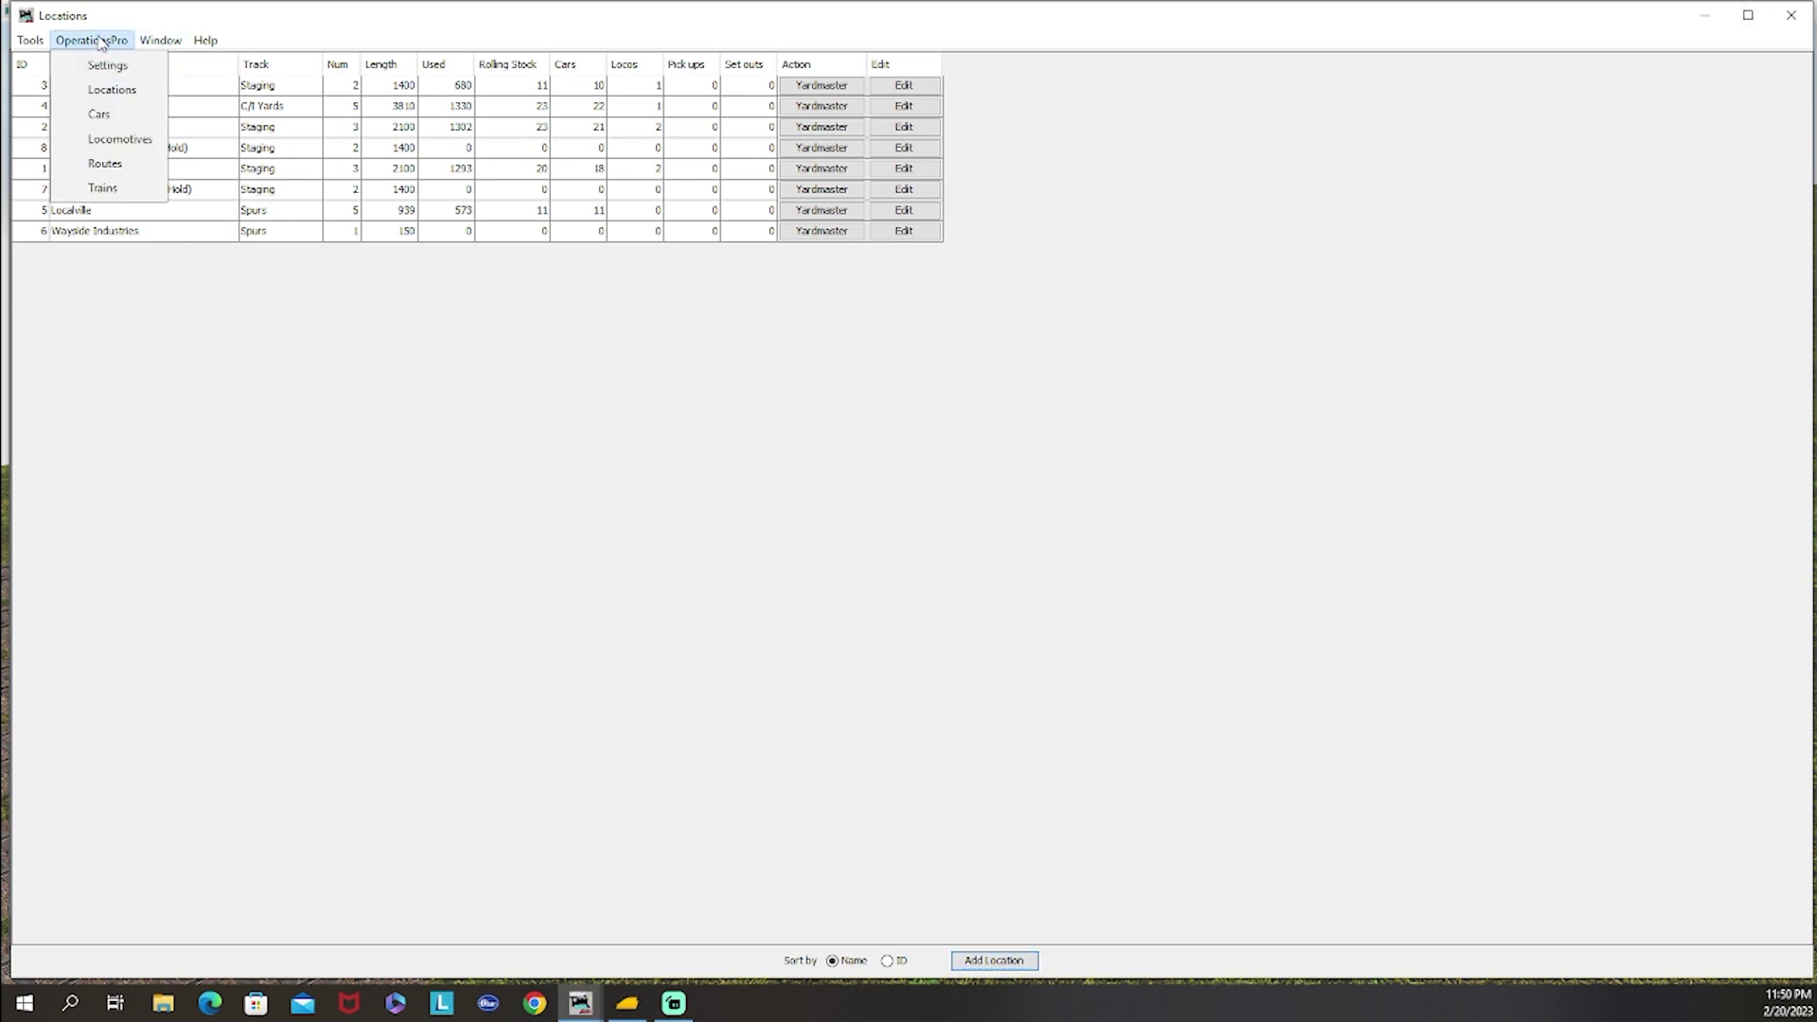
pyautogui.click(112, 165)
pyautogui.moveTo(1029, 187); pyautogui.dragTo(1190, 263)
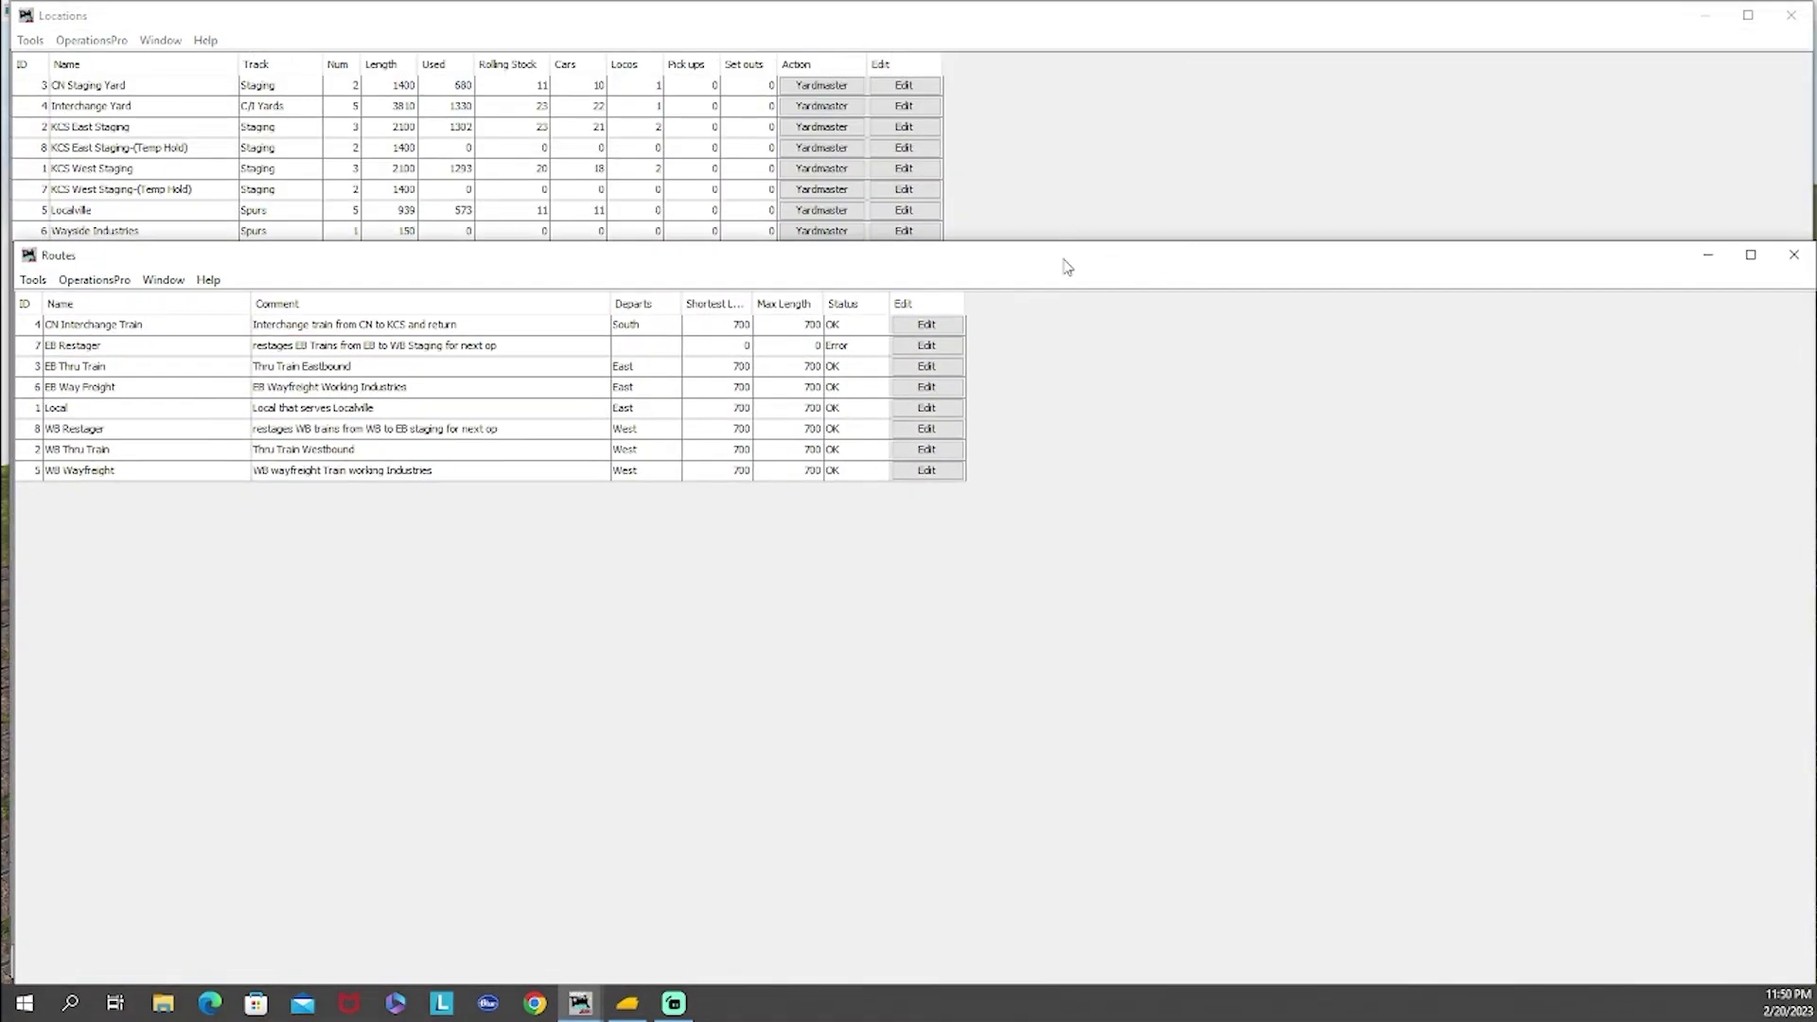
pyautogui.moveTo(1034, 260); pyautogui.dragTo(1043, 62)
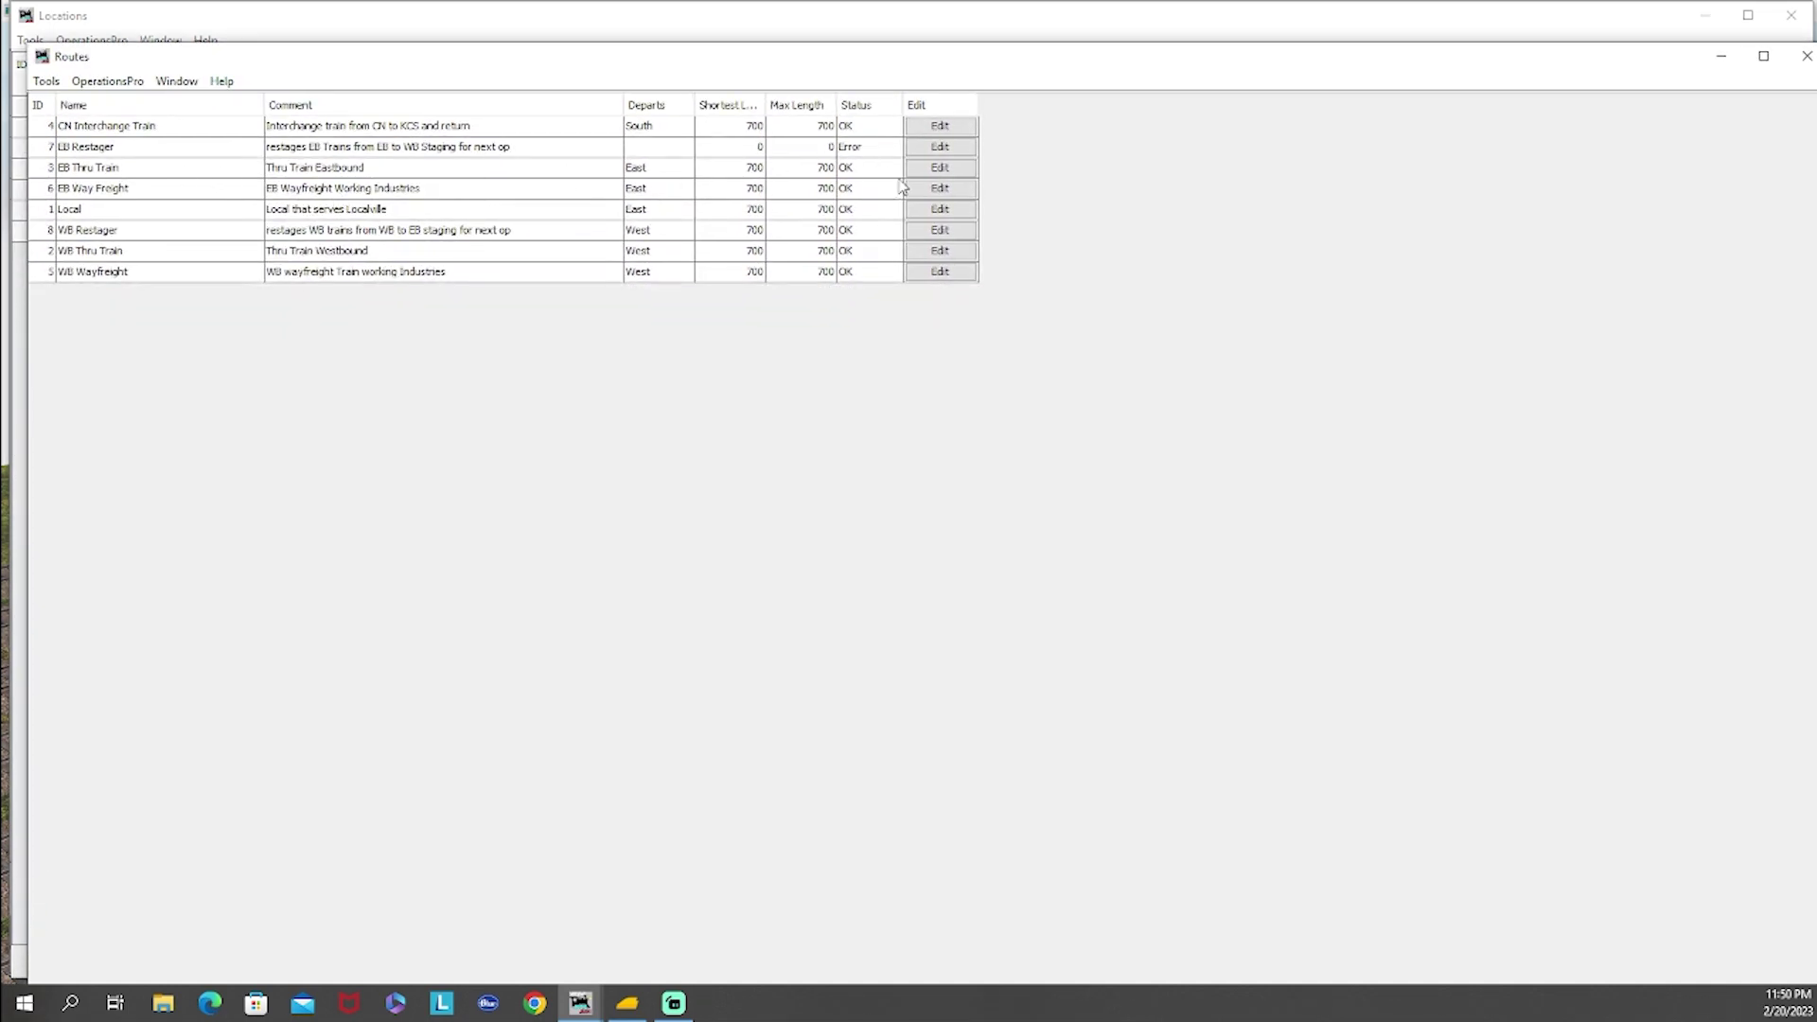
# Step: Open the EB Thru Train route for editing and add KCS East Staging-(Temp Hold) as its last location
pyautogui.click(940, 173)
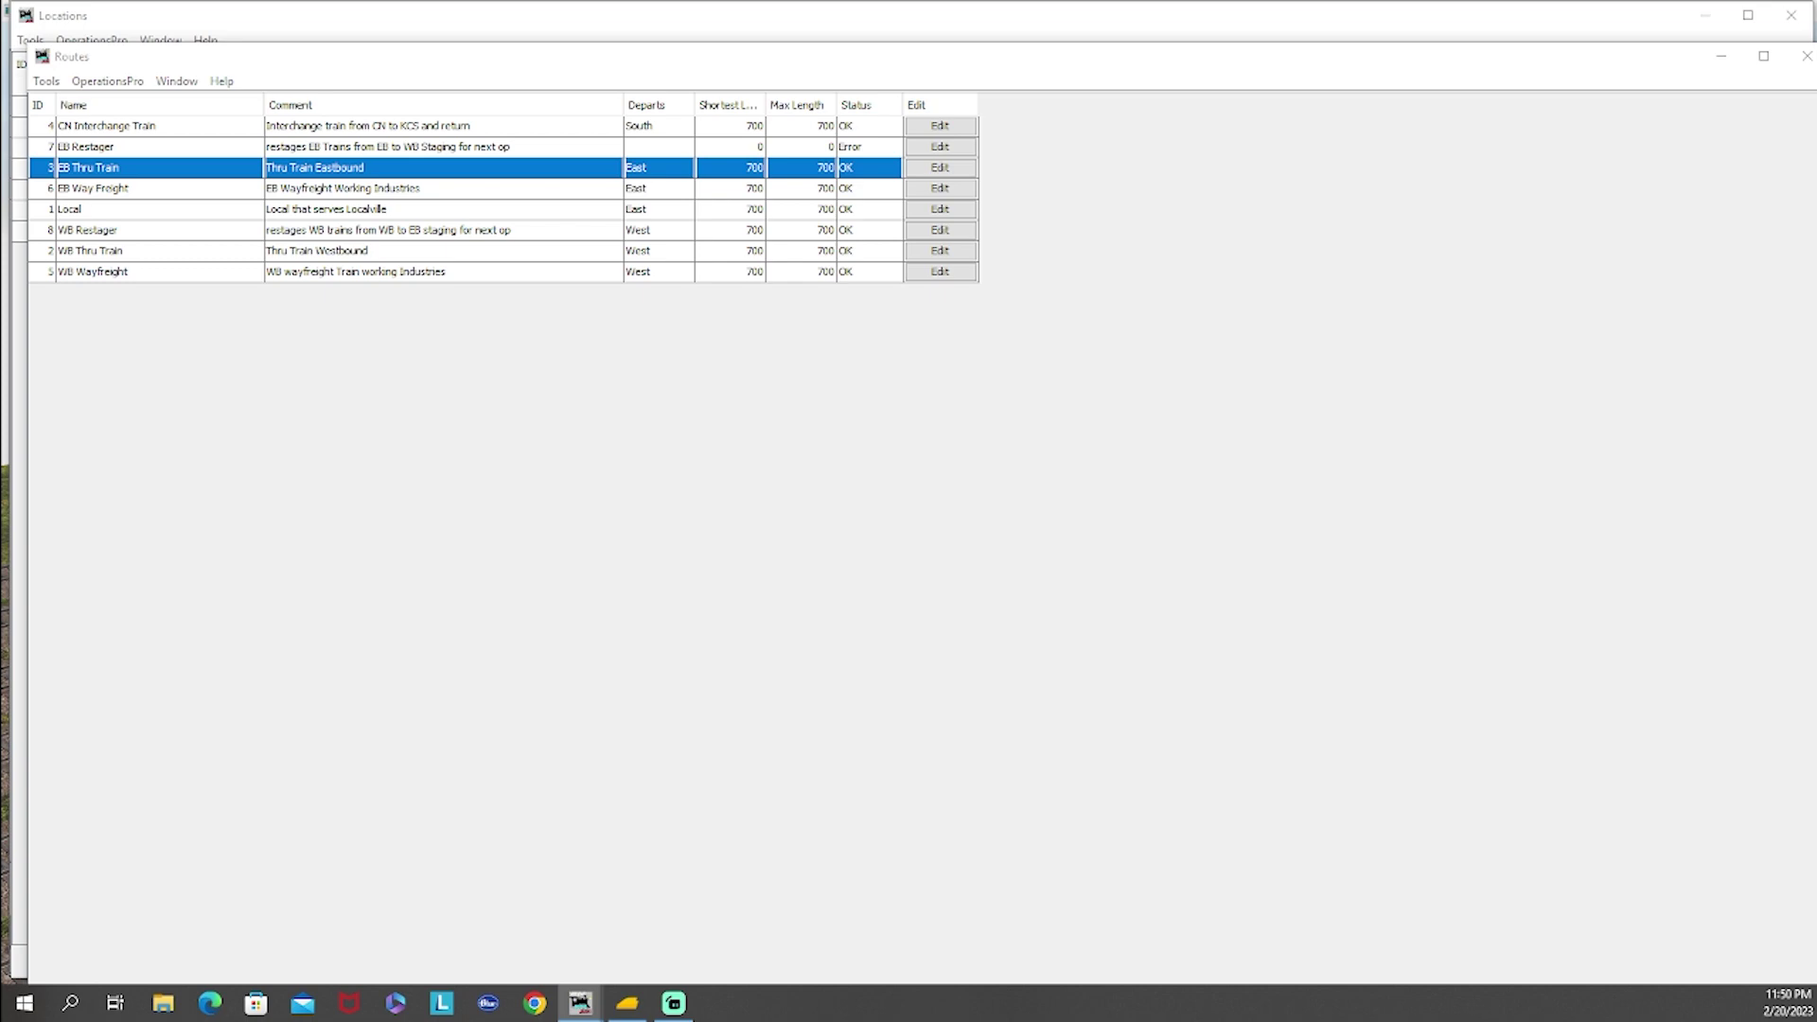
pyautogui.moveTo(1200, 48); pyautogui.dragTo(1279, 54)
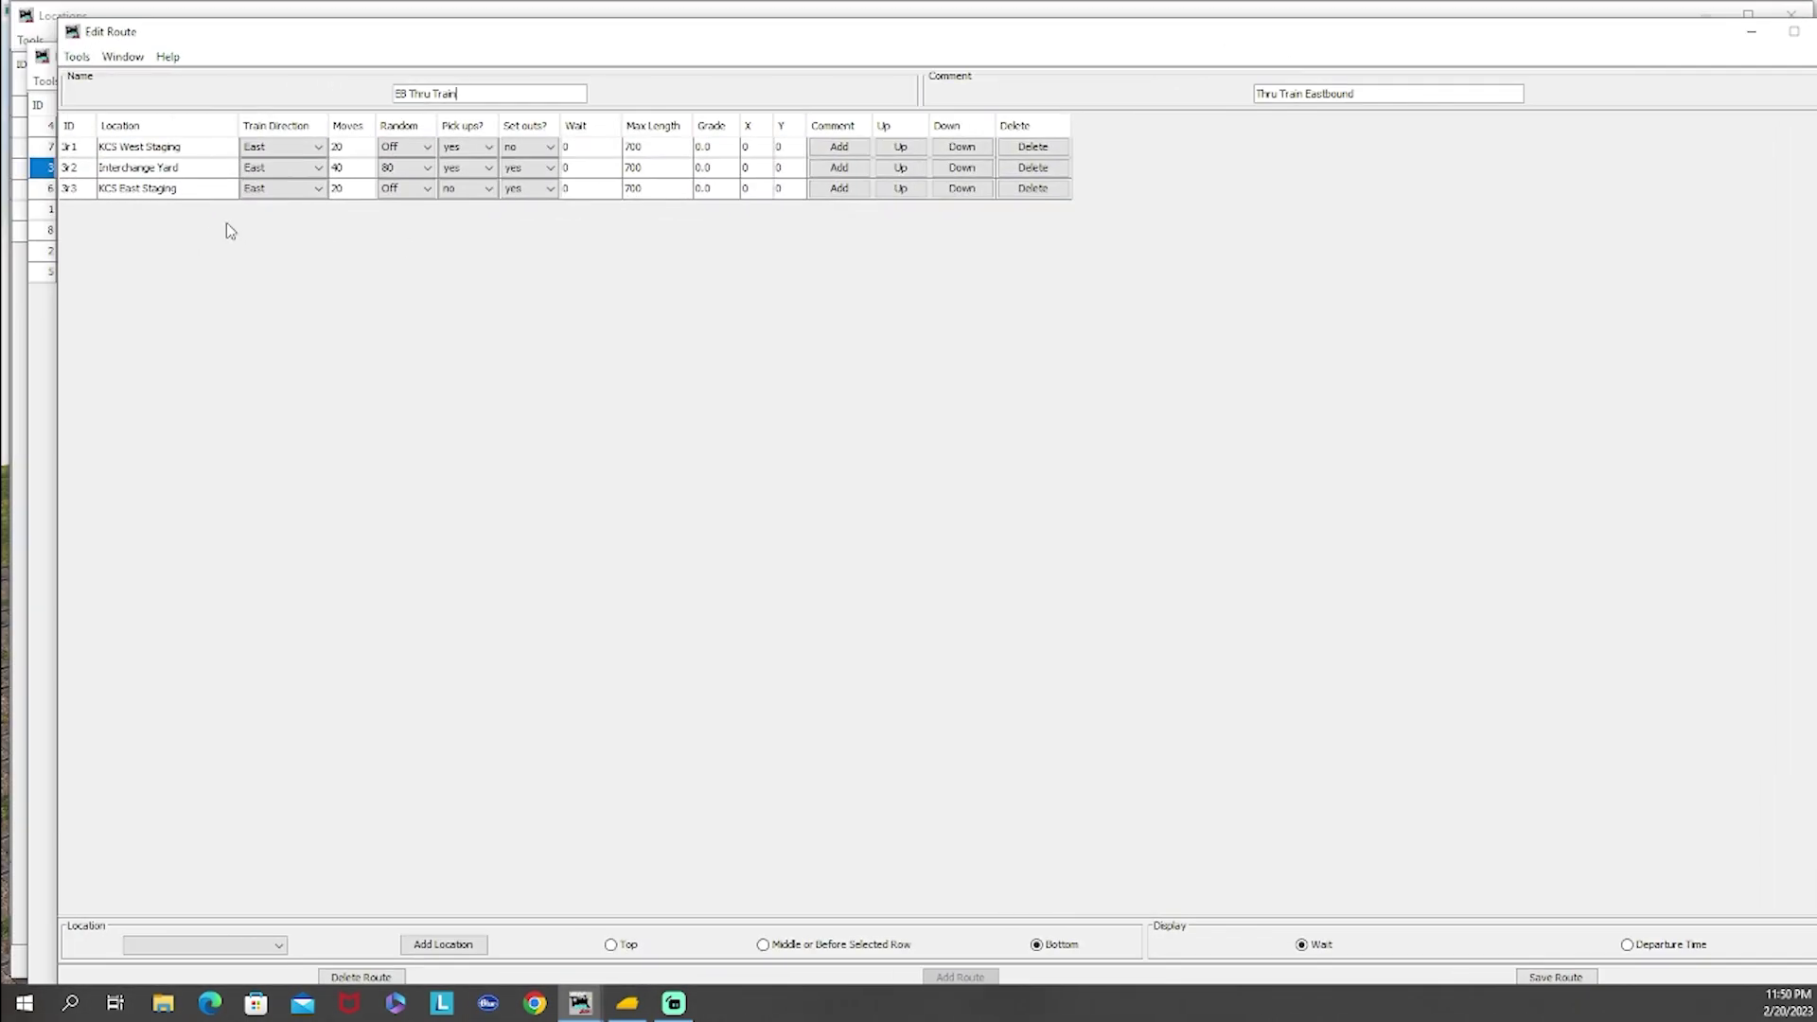
pyautogui.click(185, 194)
pyautogui.click(244, 946)
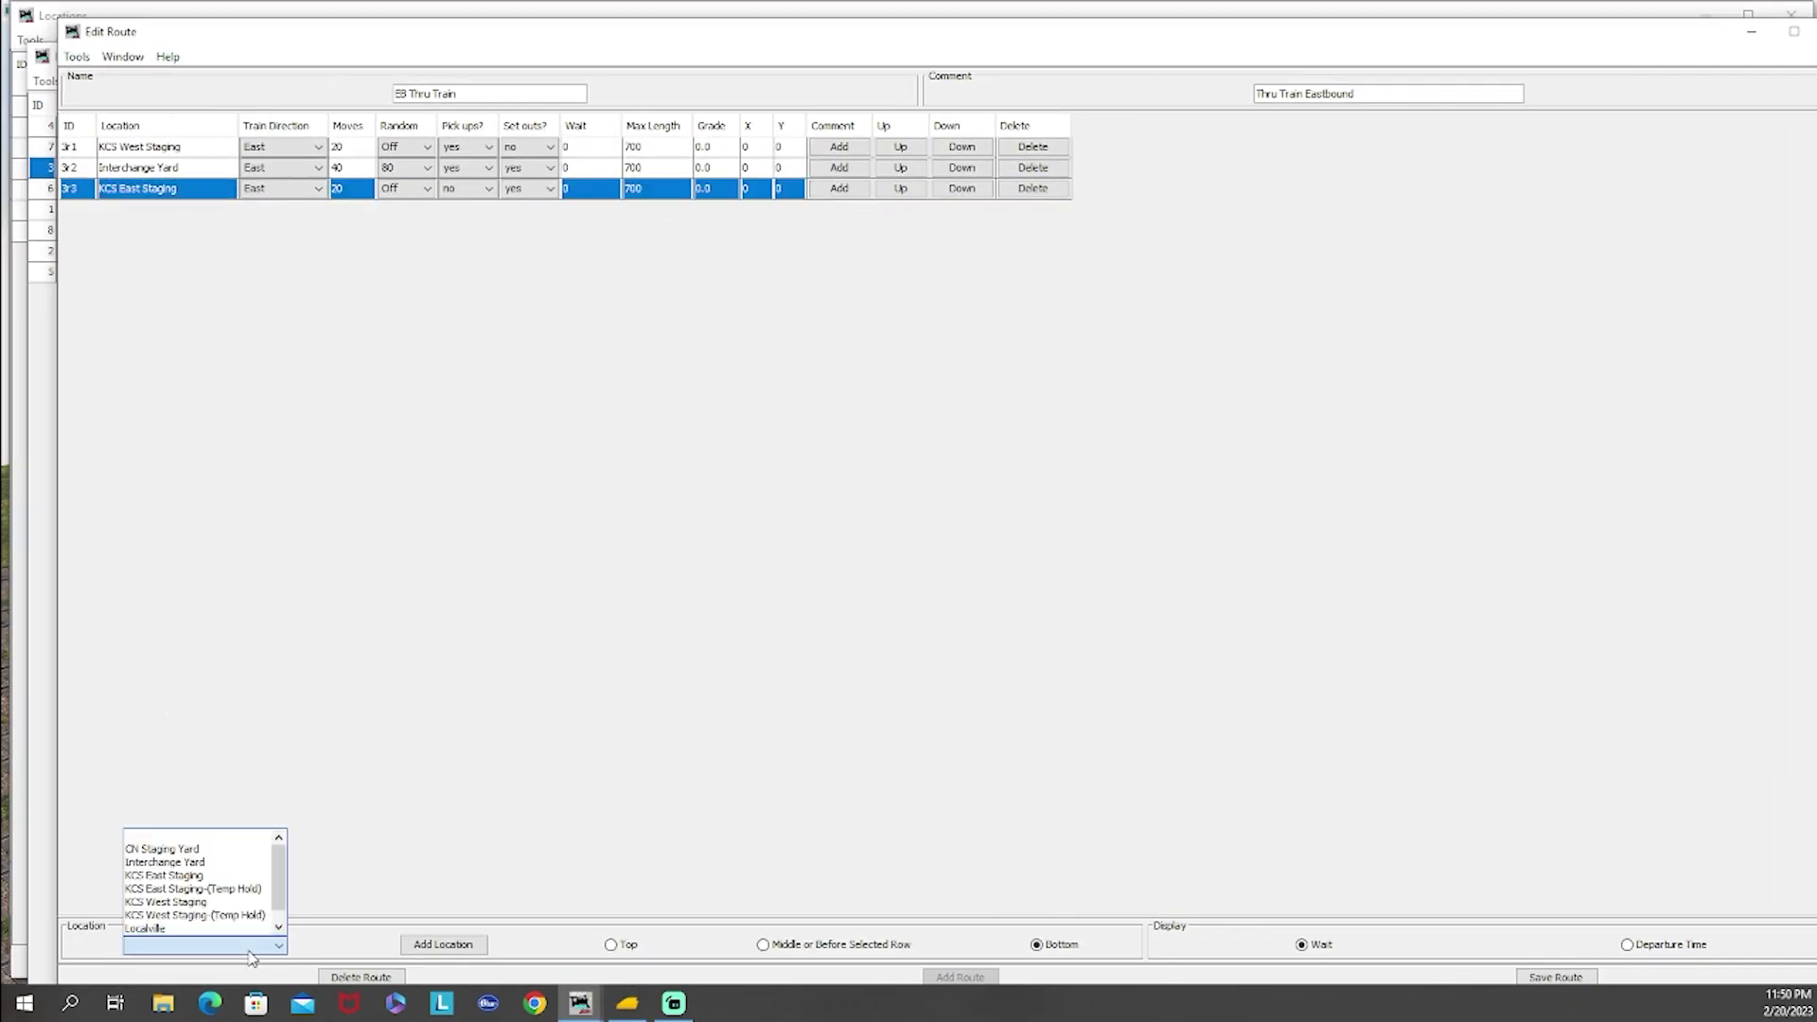
pyautogui.click(239, 889)
pyautogui.click(480, 945)
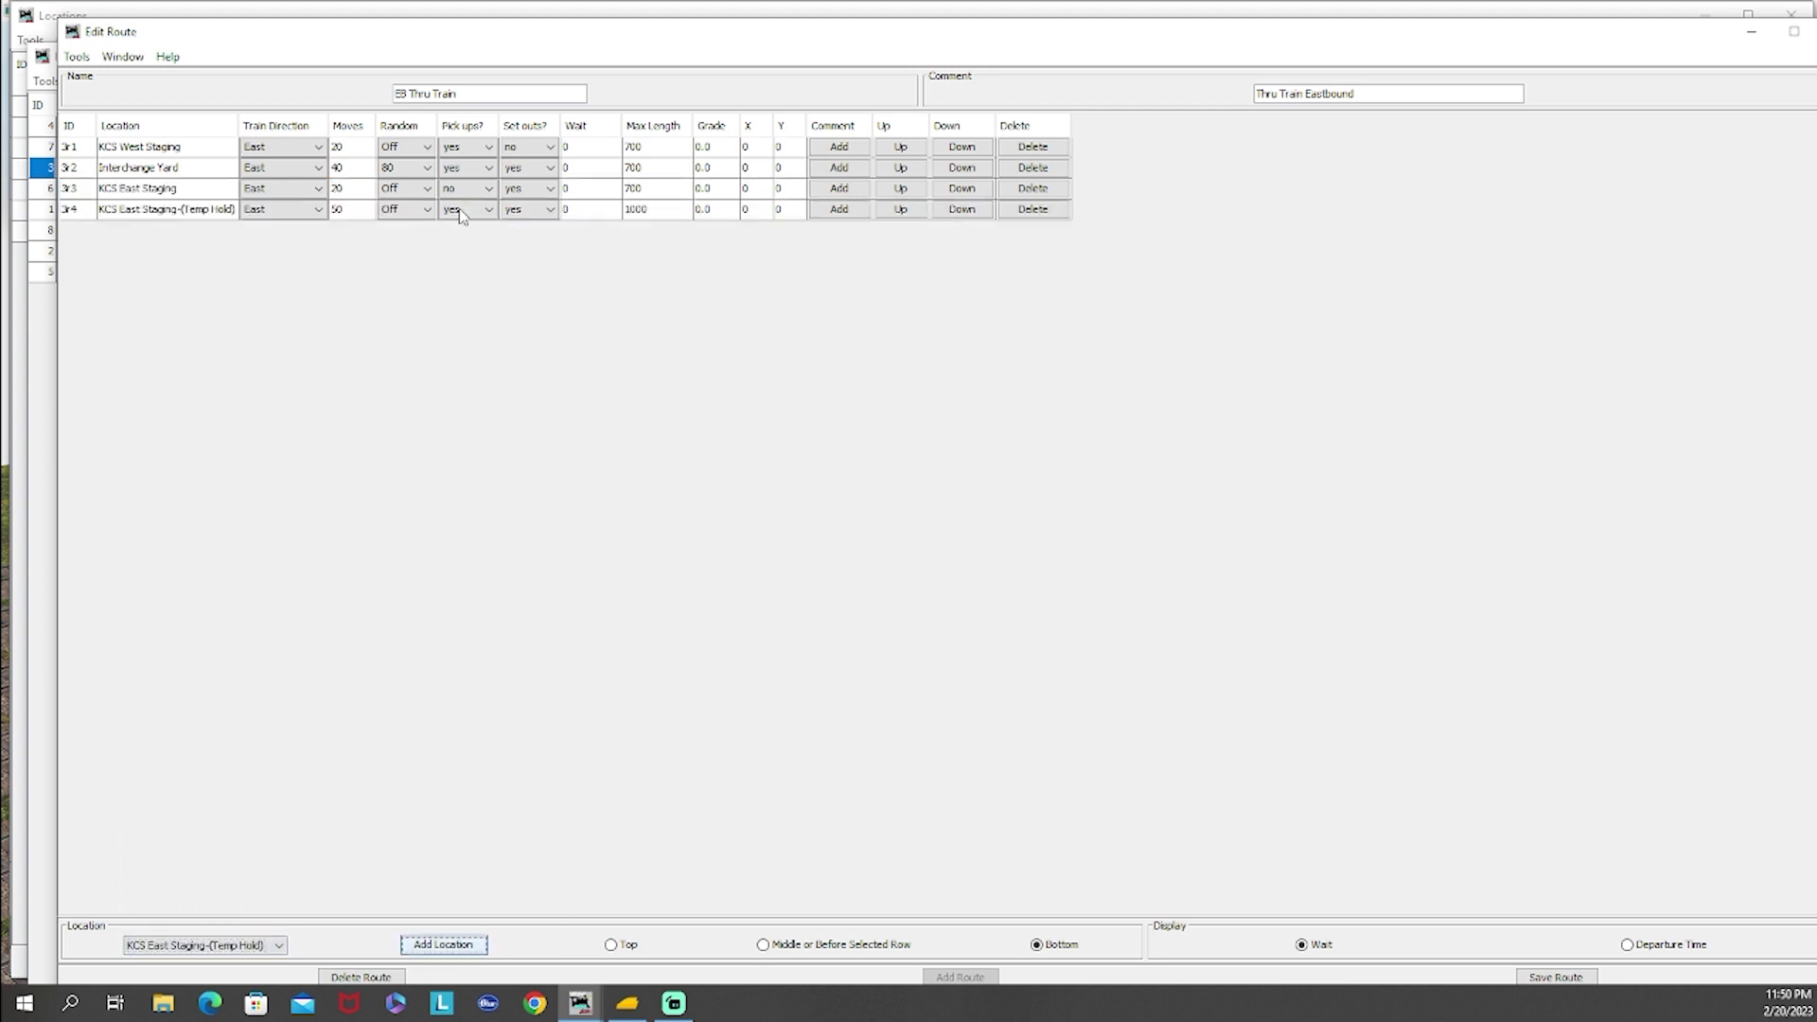
# Step: For the KCS East Staging-(Temp Hold) stop, set moves to 20, pick ups to no and max length to 700
pyautogui.doubleClick(345, 209)
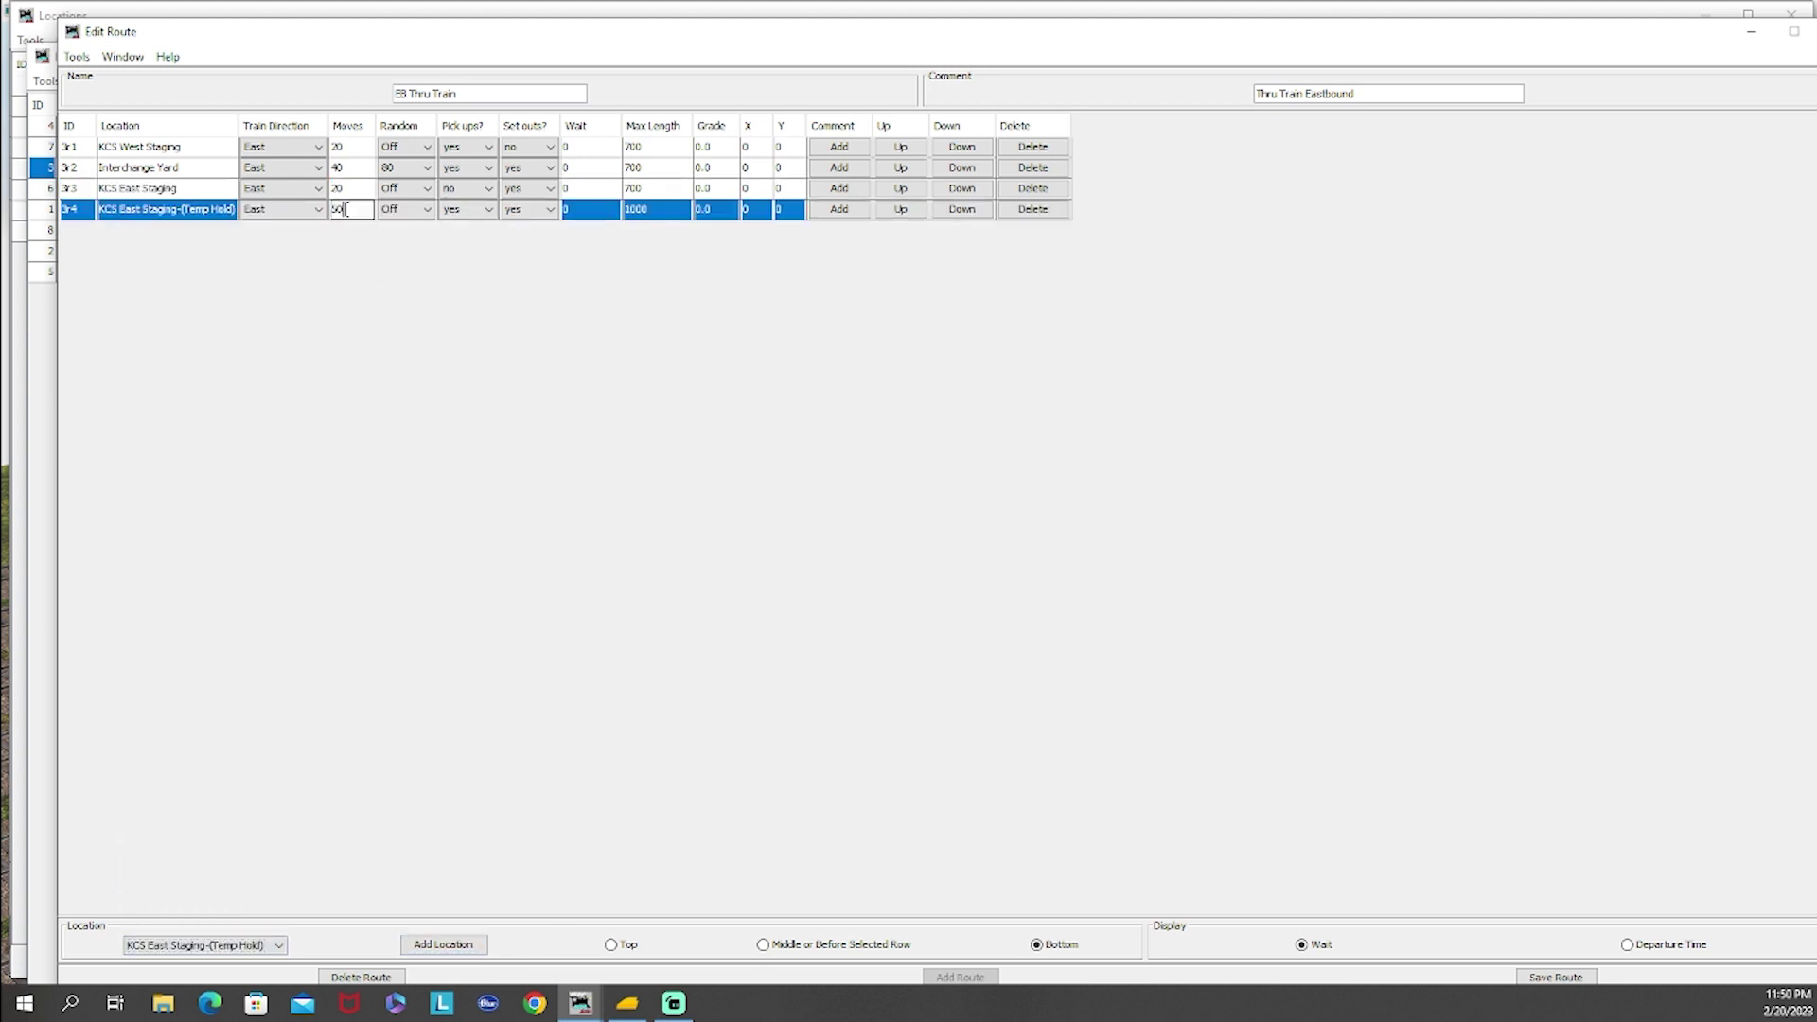
pyautogui.write('20')
pyautogui.click(457, 212)
pyautogui.click(458, 243)
pyautogui.doubleClick(659, 209)
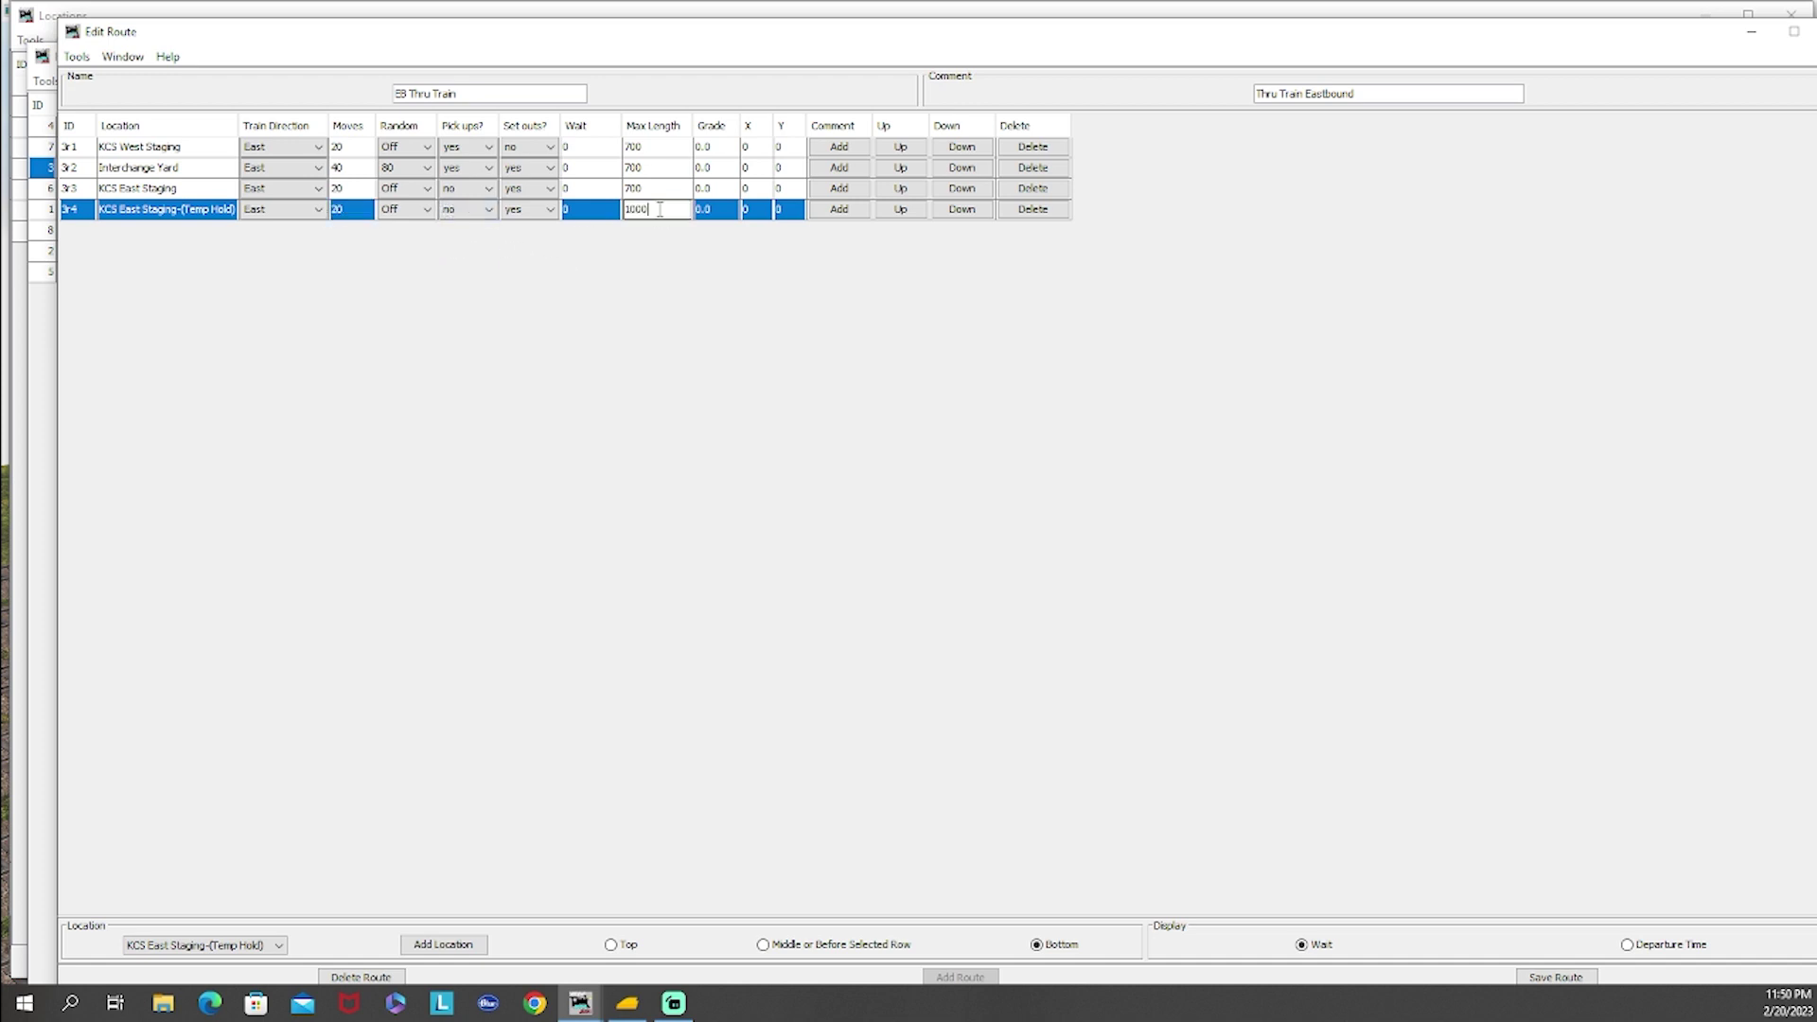
pyautogui.press('BackSpace')
pyautogui.press('BackSpace')
pyautogui.press('BackSpace')
pyautogui.press('BackSpace')
pyautogui.write('700')
# Step: Delete the KCS East Staging stop from the EB Thru Train route, save the route and close its editor
pyautogui.click(1031, 190)
pyautogui.click(1556, 976)
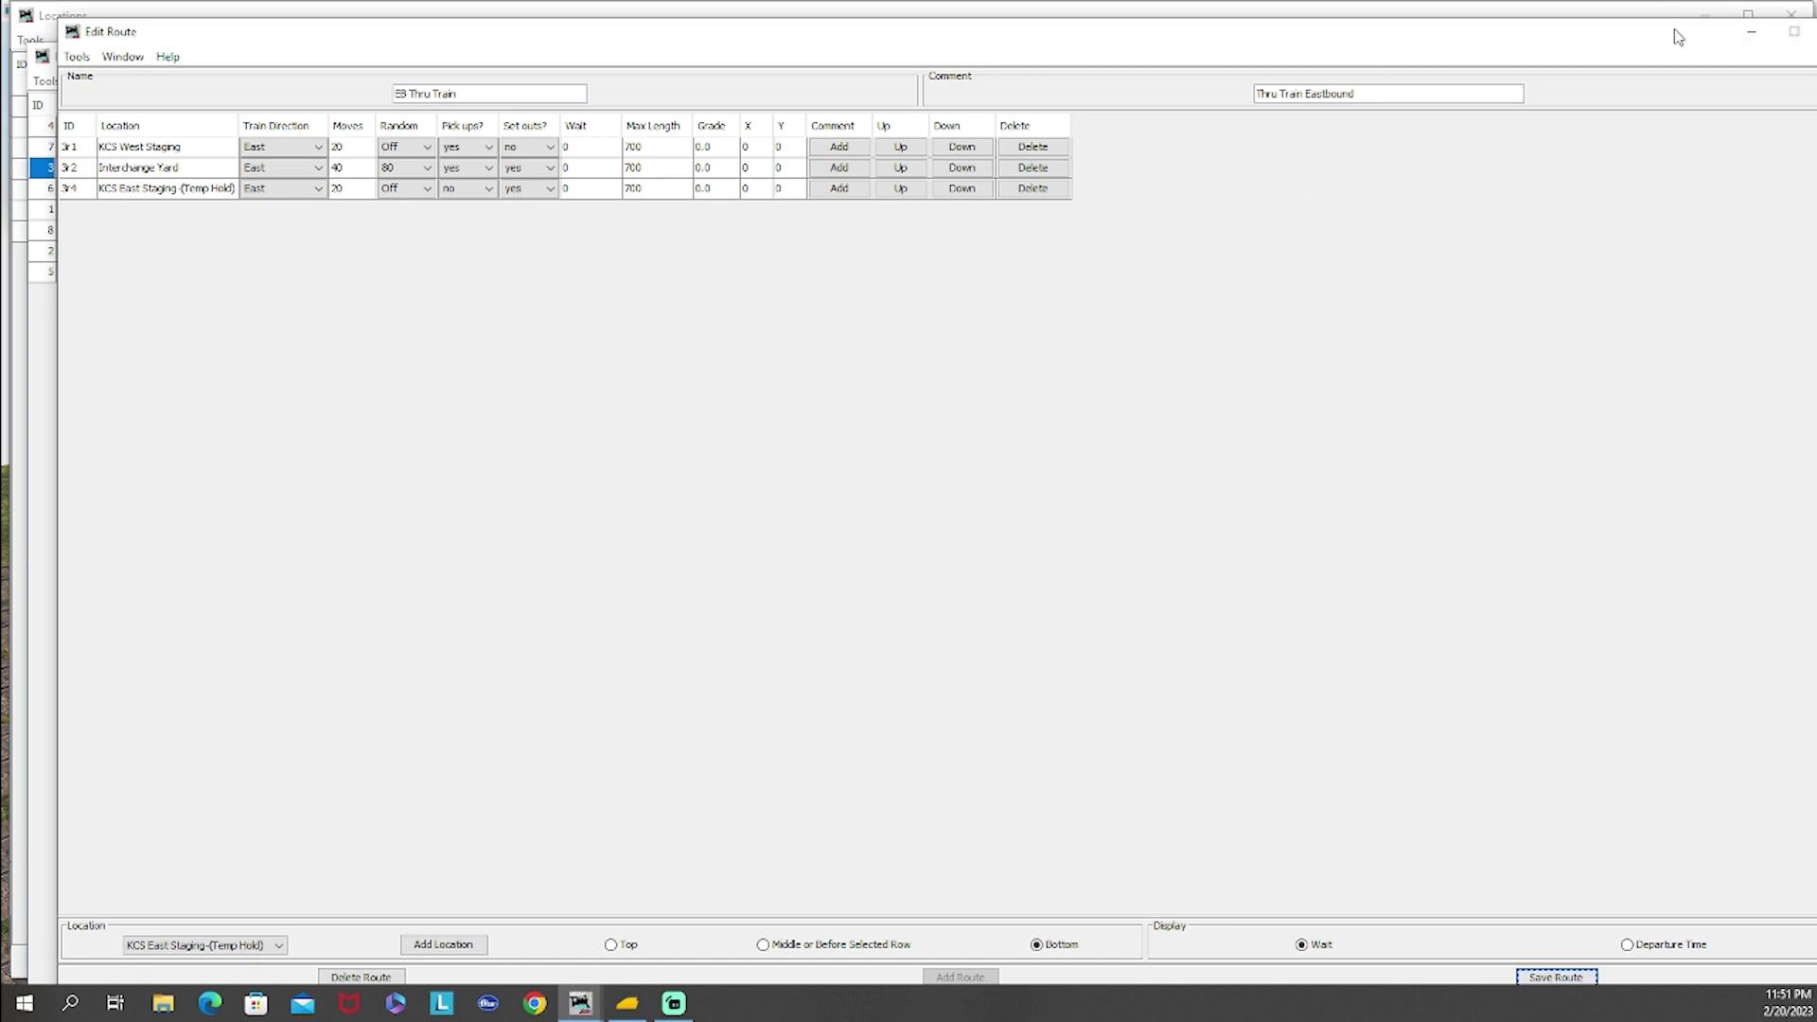
pyautogui.moveTo(1680, 38); pyautogui.dragTo(1669, 35)
pyautogui.moveTo(1621, 34); pyautogui.dragTo(1587, 26)
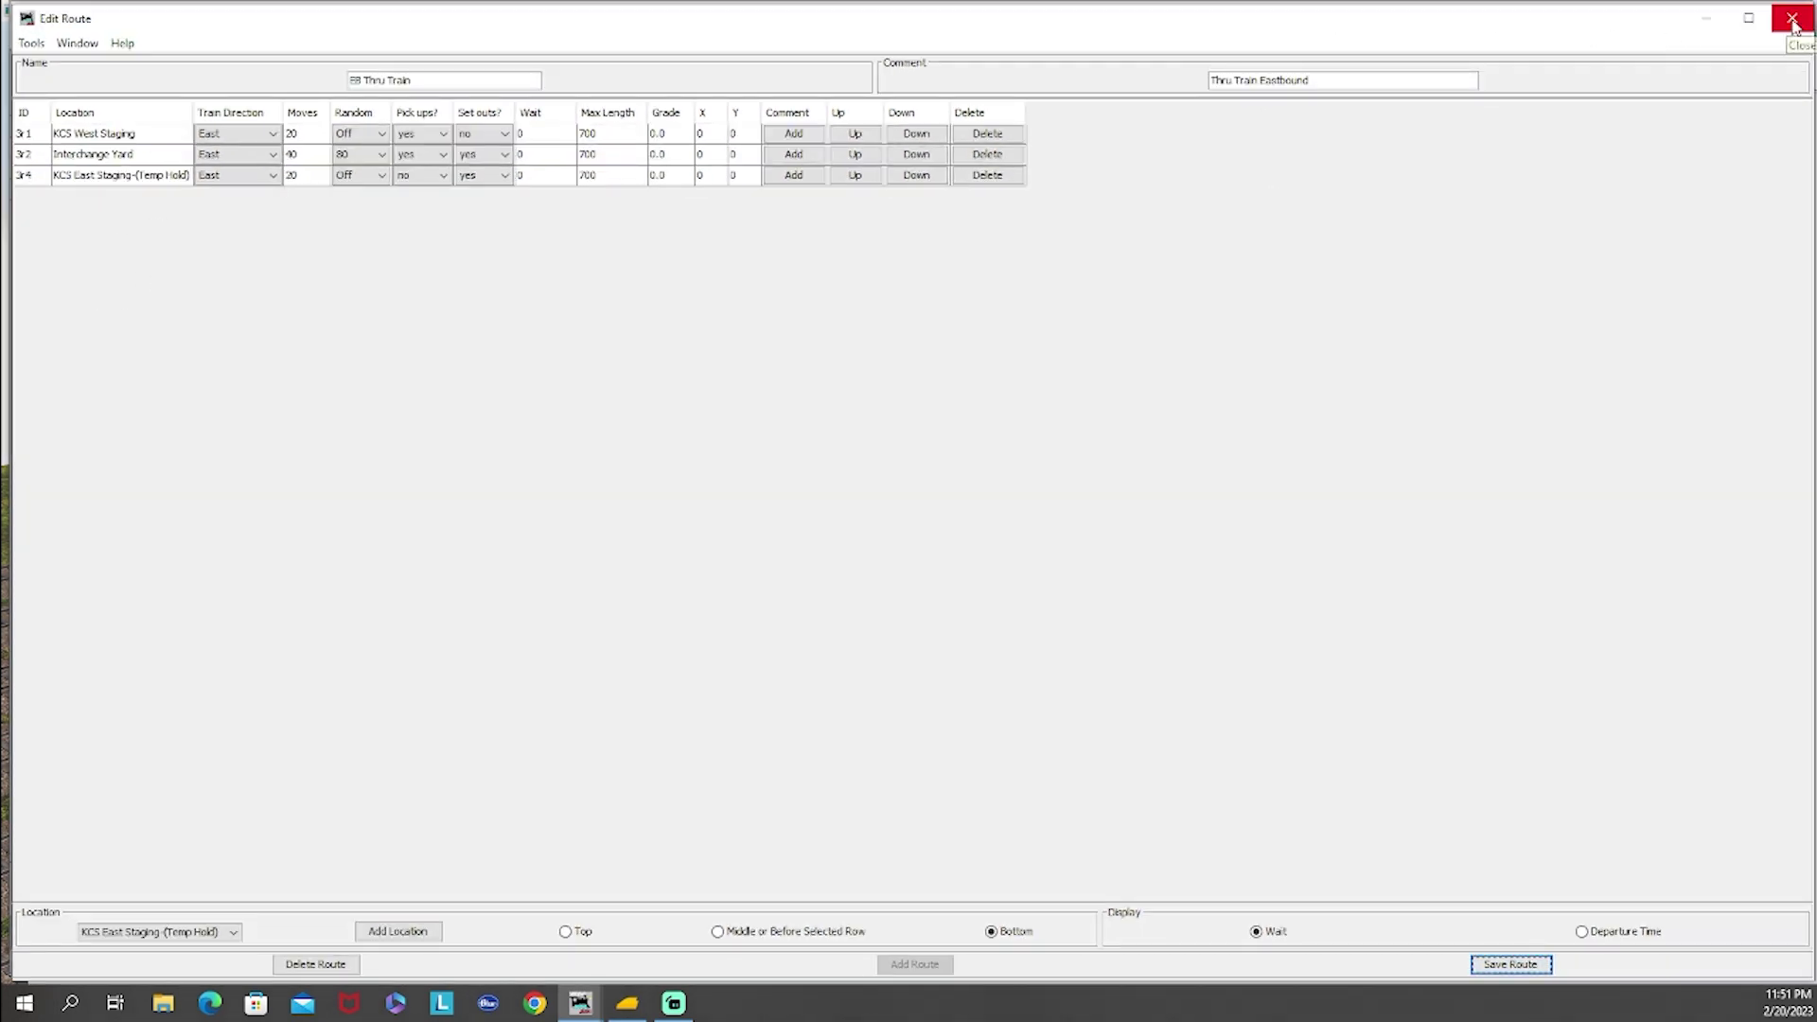
pyautogui.click(1793, 21)
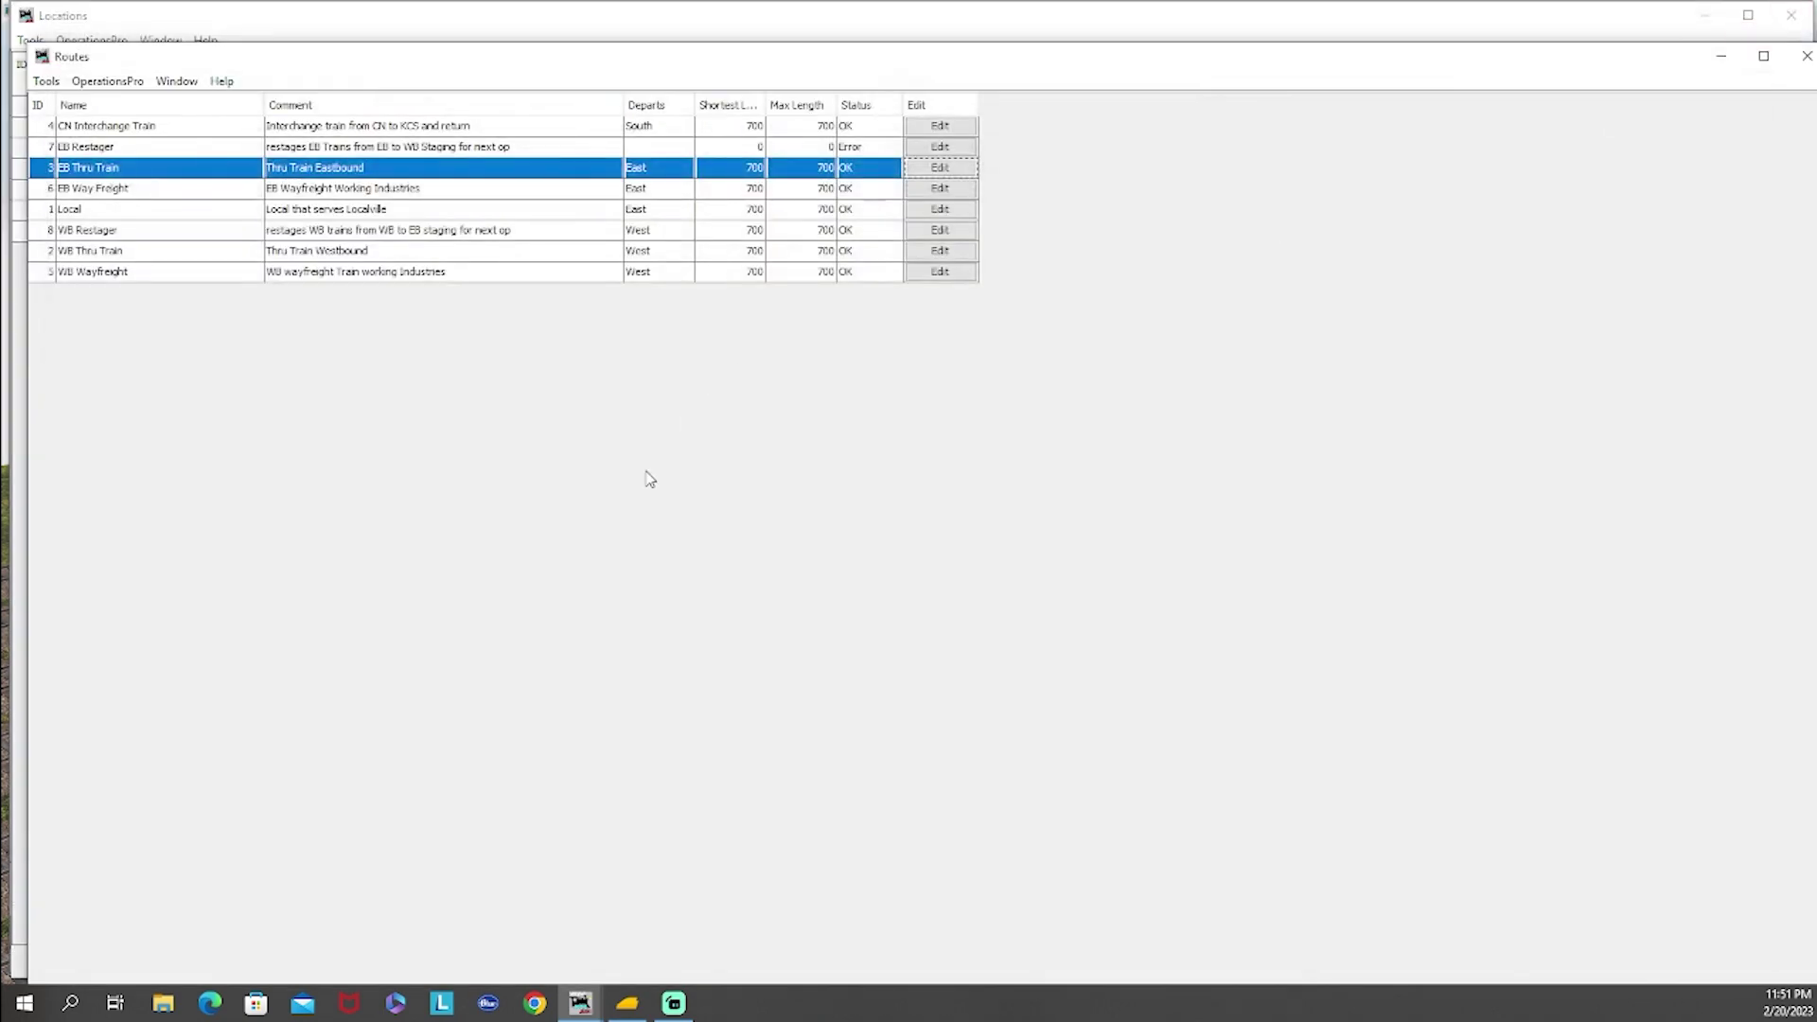
# Step: Open the EB Way Freight route for editing and add KCS East Staging-(Temp Hold) as its last location
pyautogui.click(960, 193)
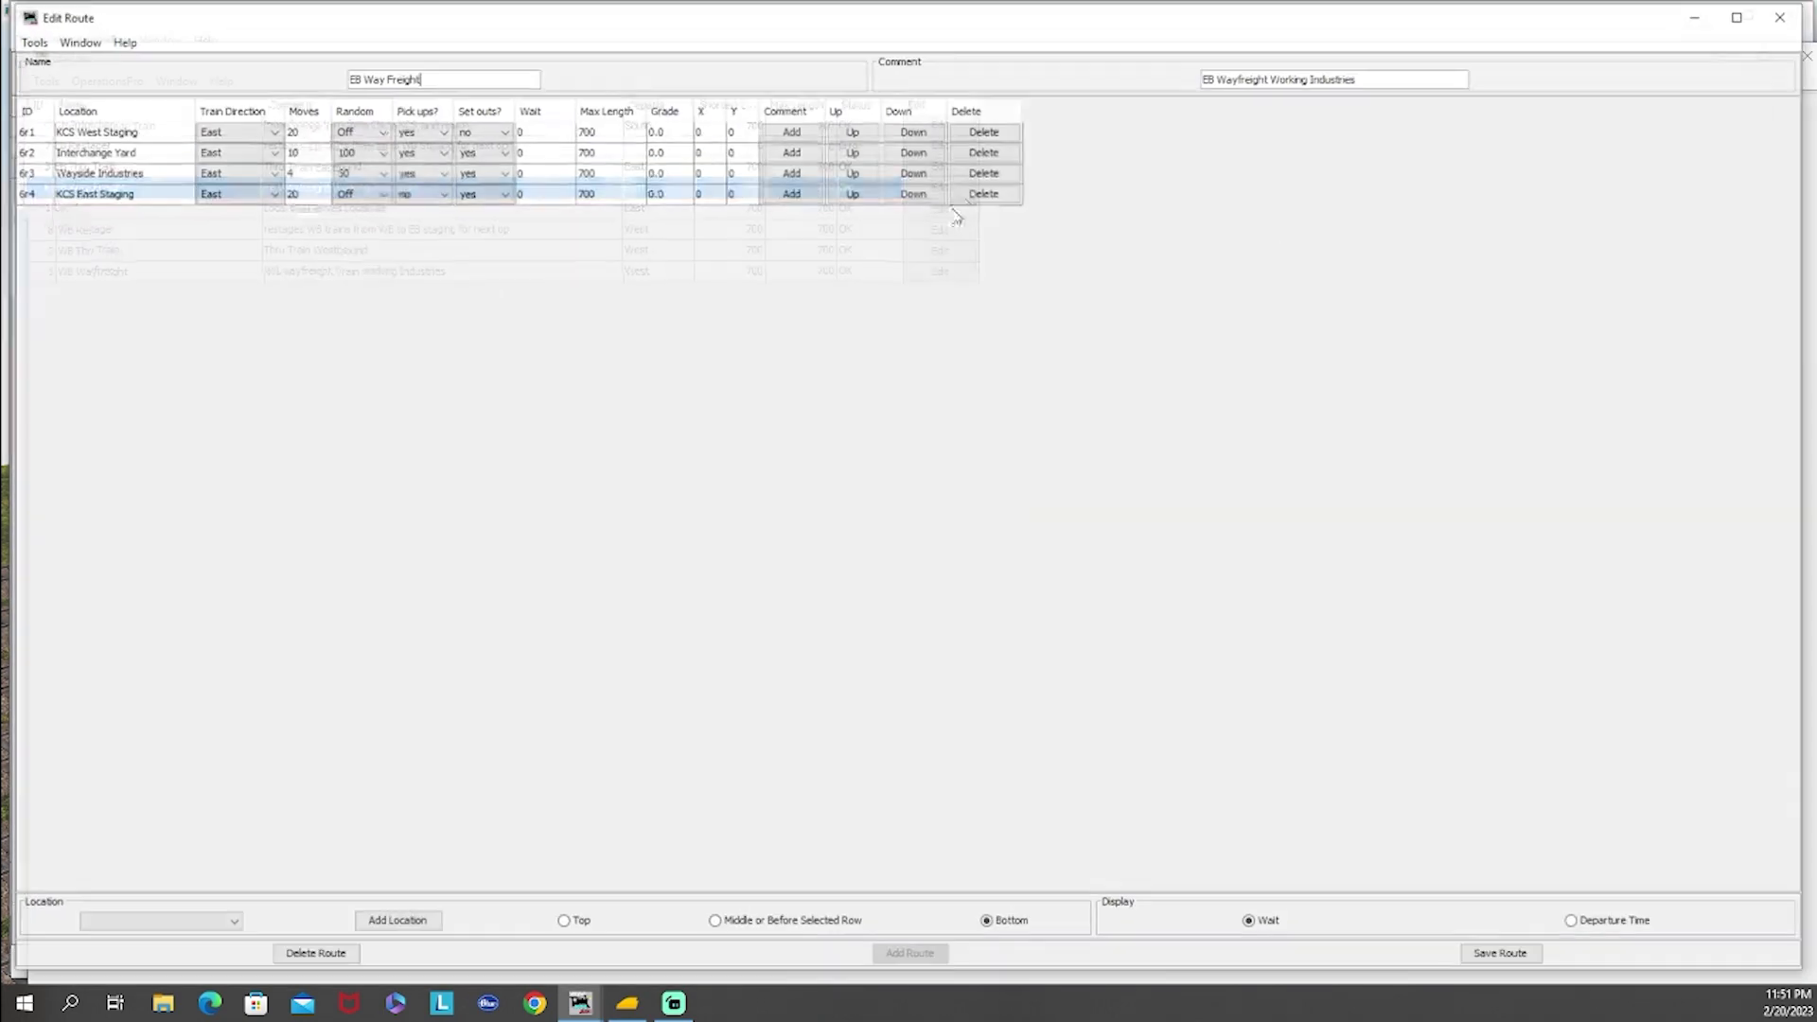
pyautogui.click(181, 922)
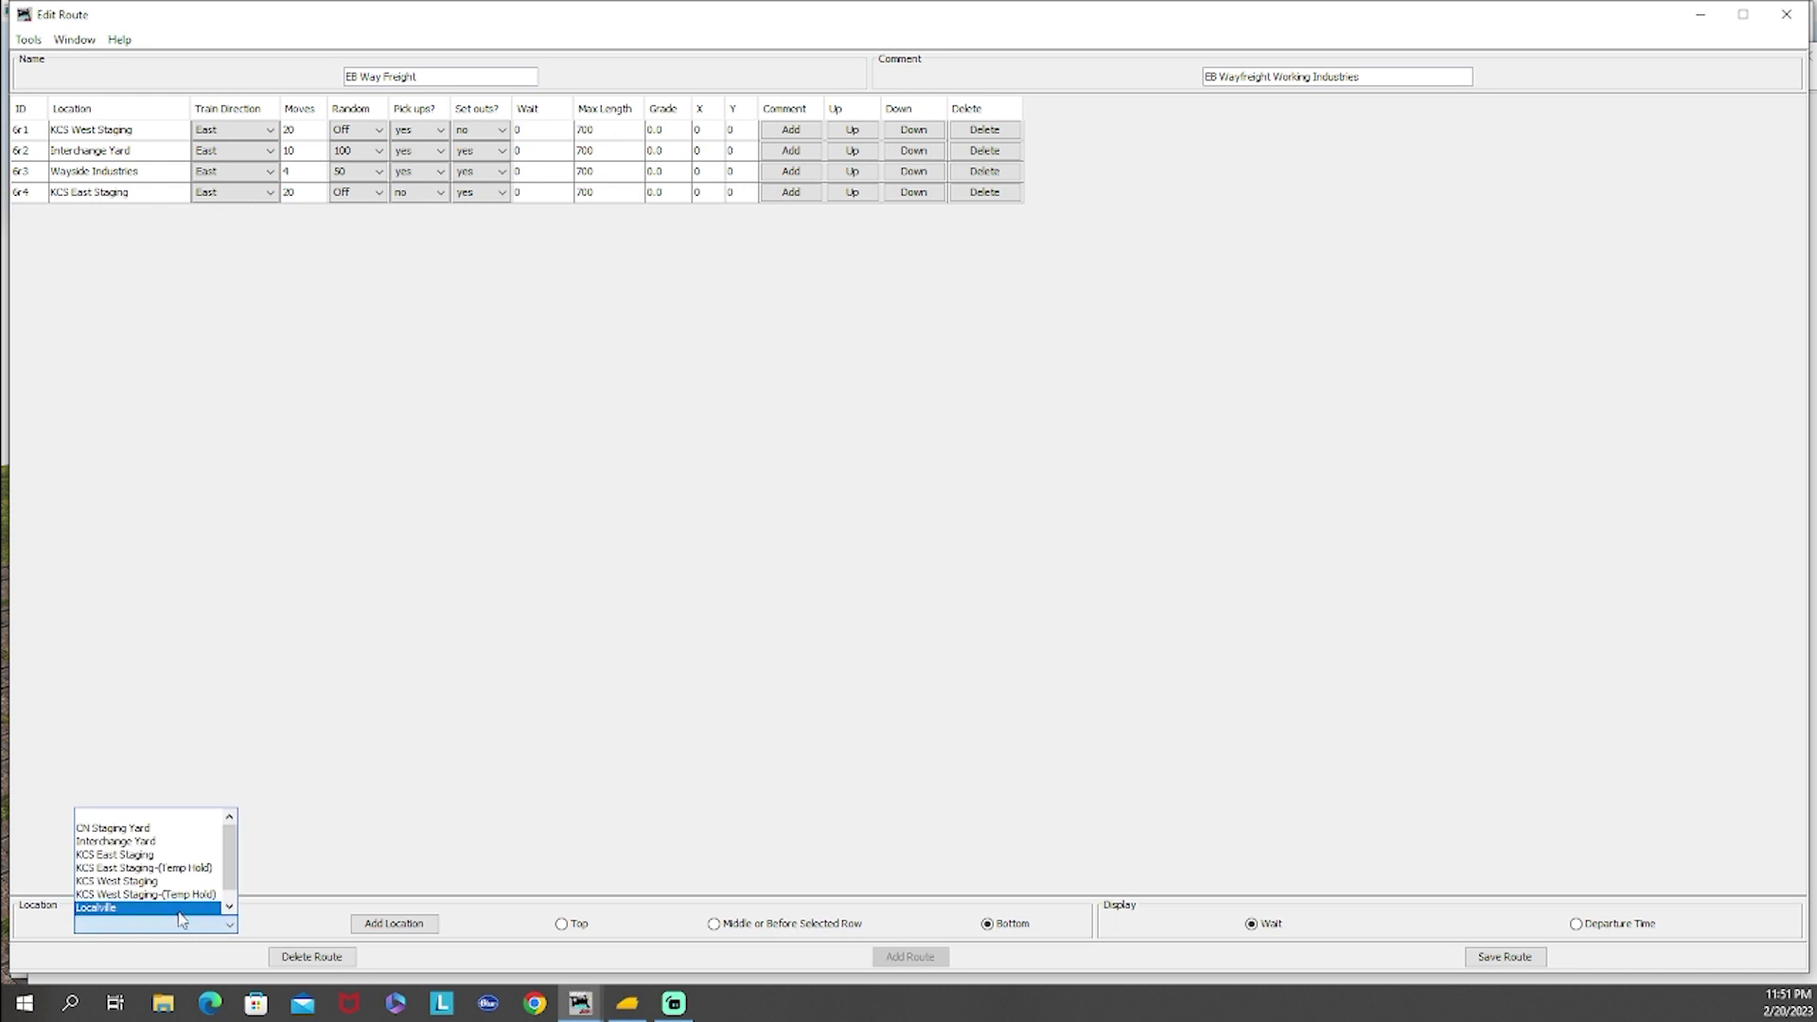
pyautogui.click(196, 868)
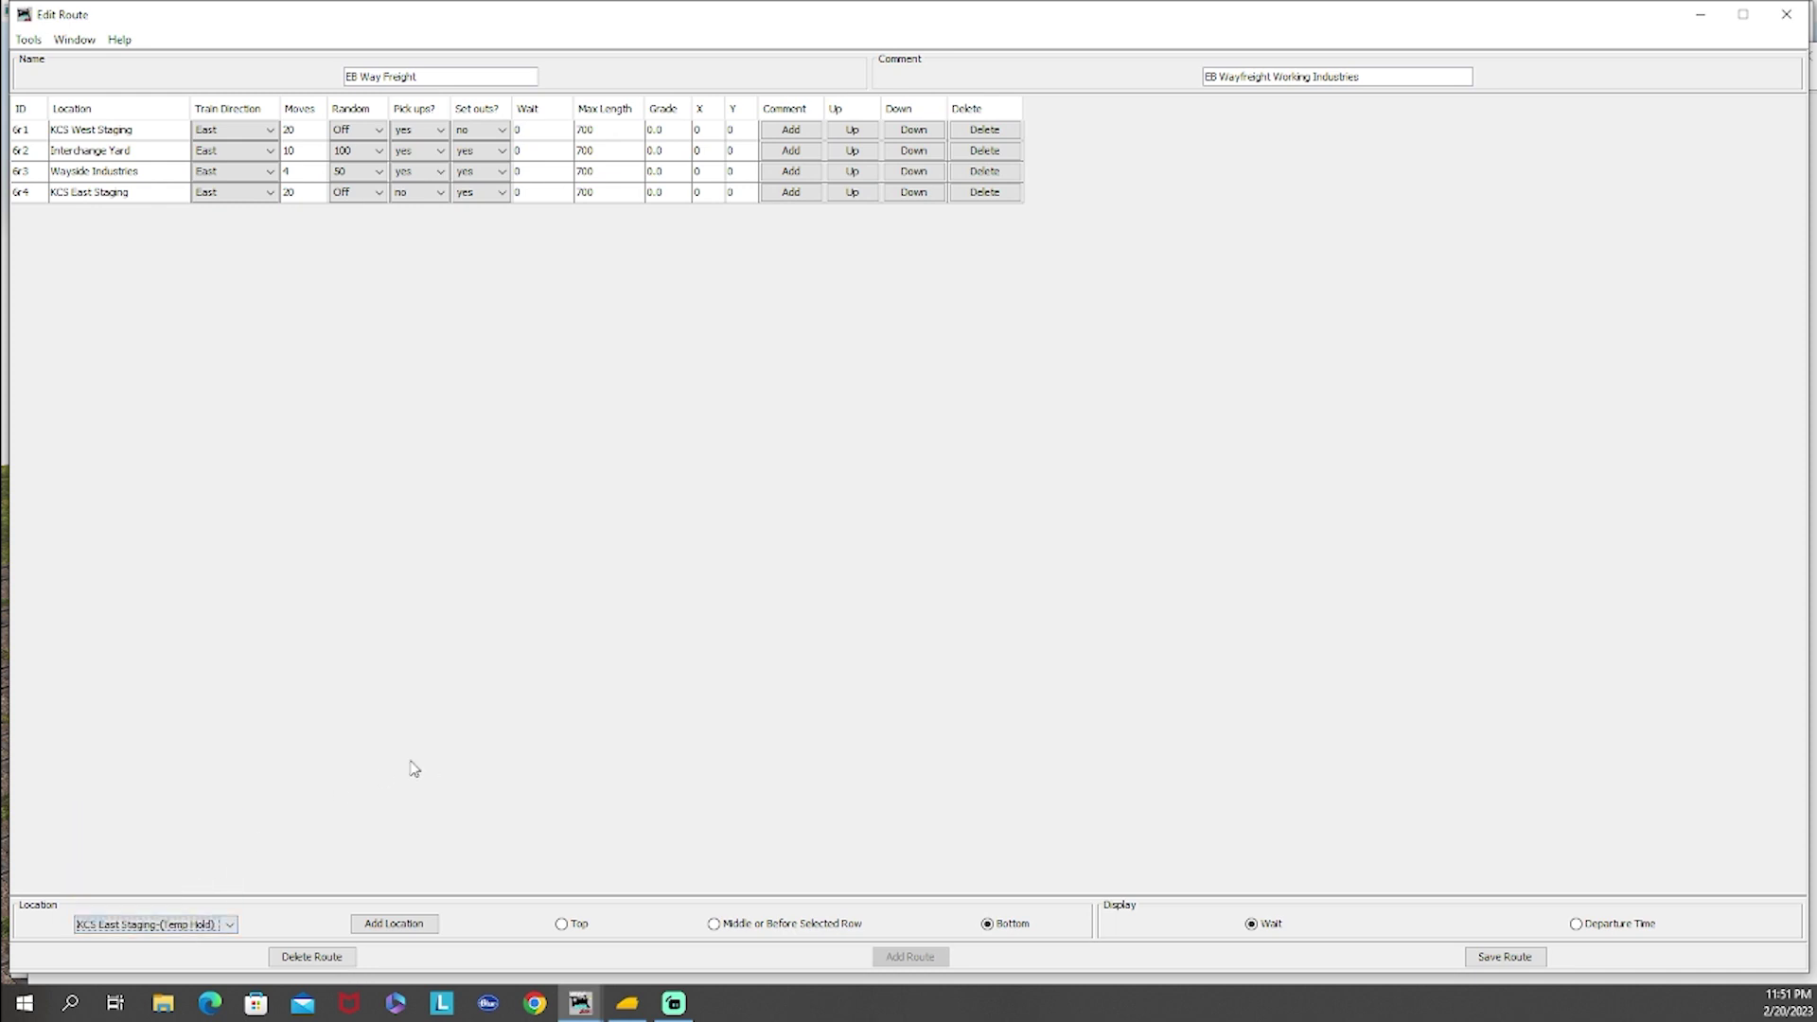
pyautogui.click(393, 924)
# Step: In the EB Way Freight route, set the KCS East Staging-(Temp Hold) stop to 20 moves, no pick ups and max length 700
pyautogui.doubleClick(300, 214)
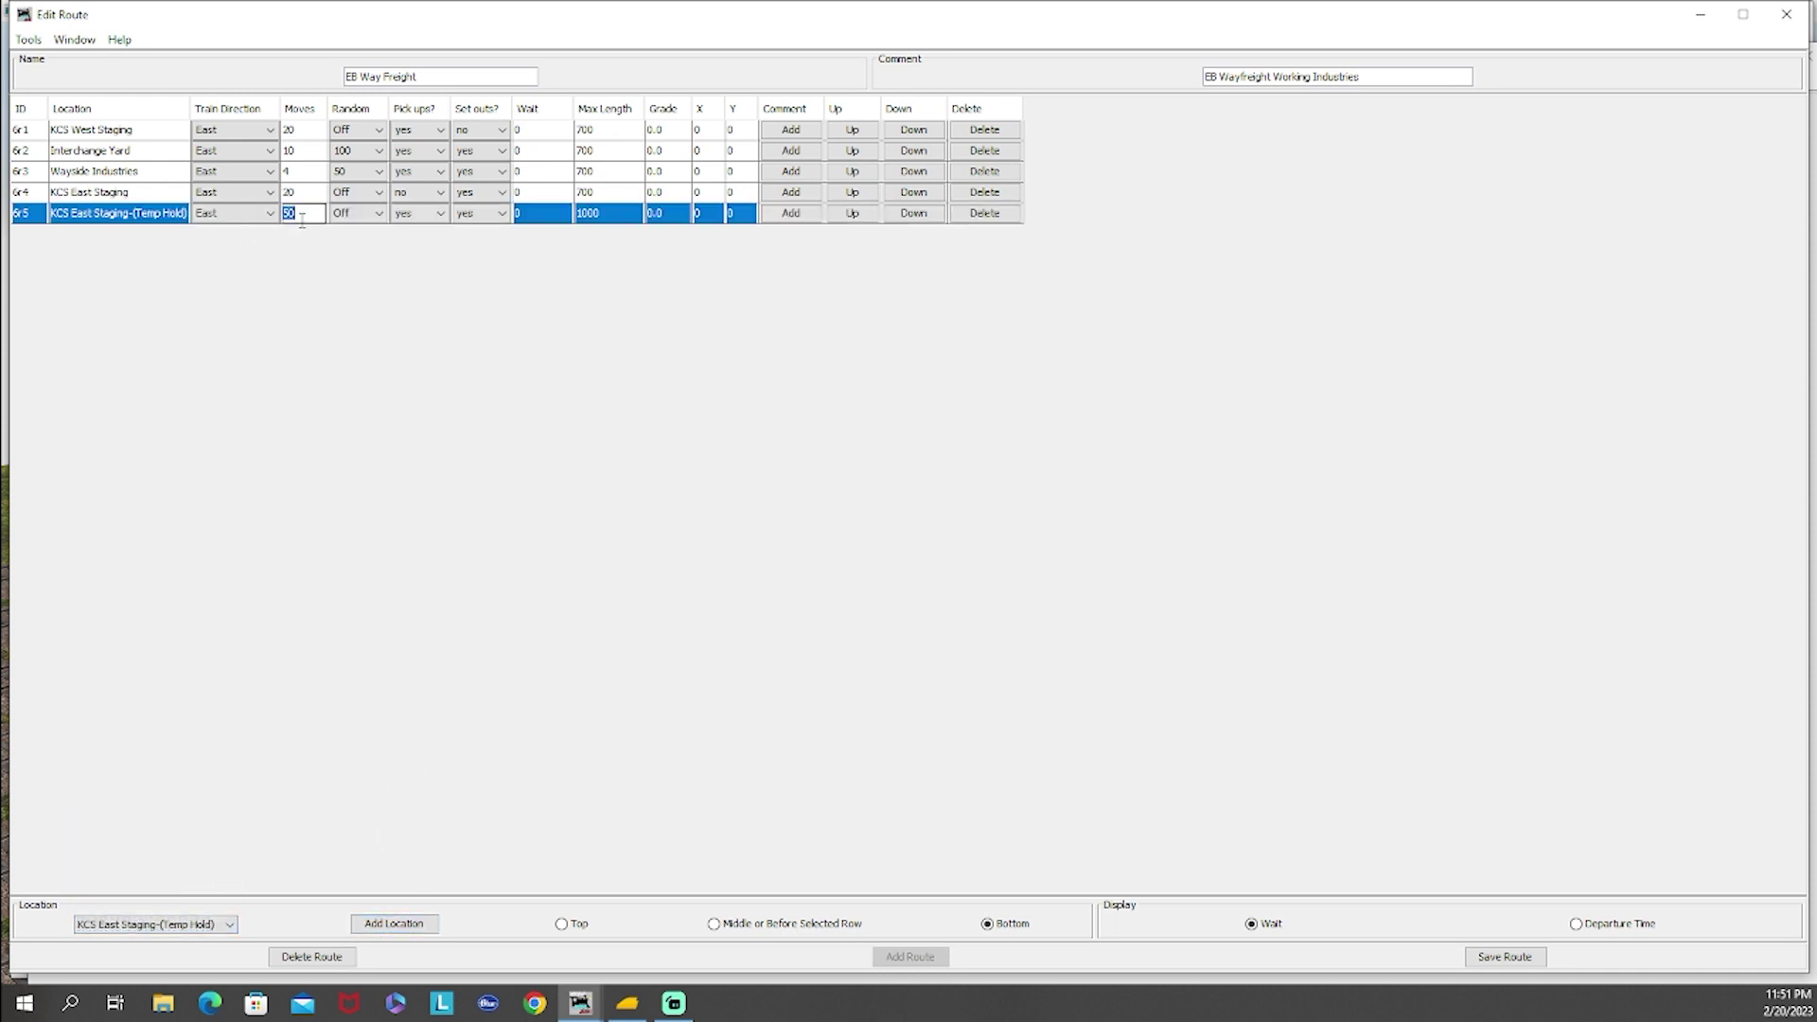
pyautogui.write('20')
pyautogui.click(397, 213)
pyautogui.click(417, 249)
pyautogui.doubleClick(591, 213)
pyautogui.doubleClick(602, 212)
pyautogui.write('700')
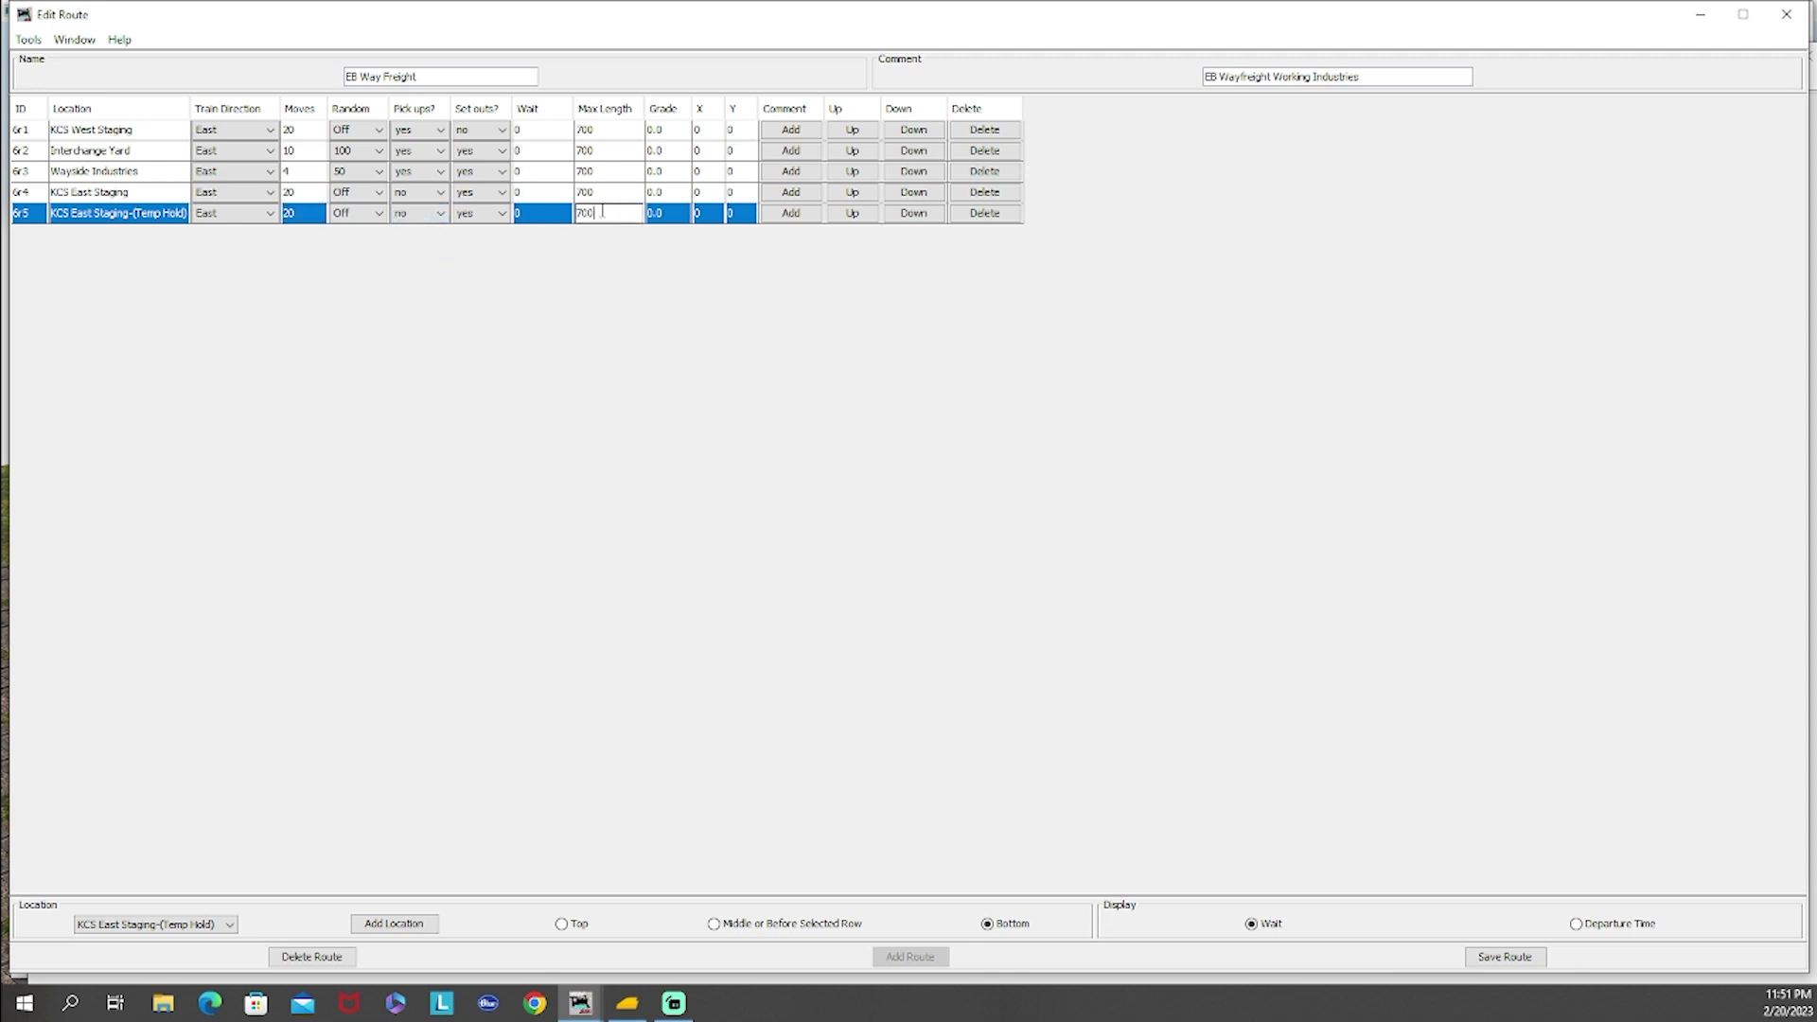
# Step: Delete the KCS East Staging stop from the EB Way Freight route, save the route and close its editor
pyautogui.click(975, 194)
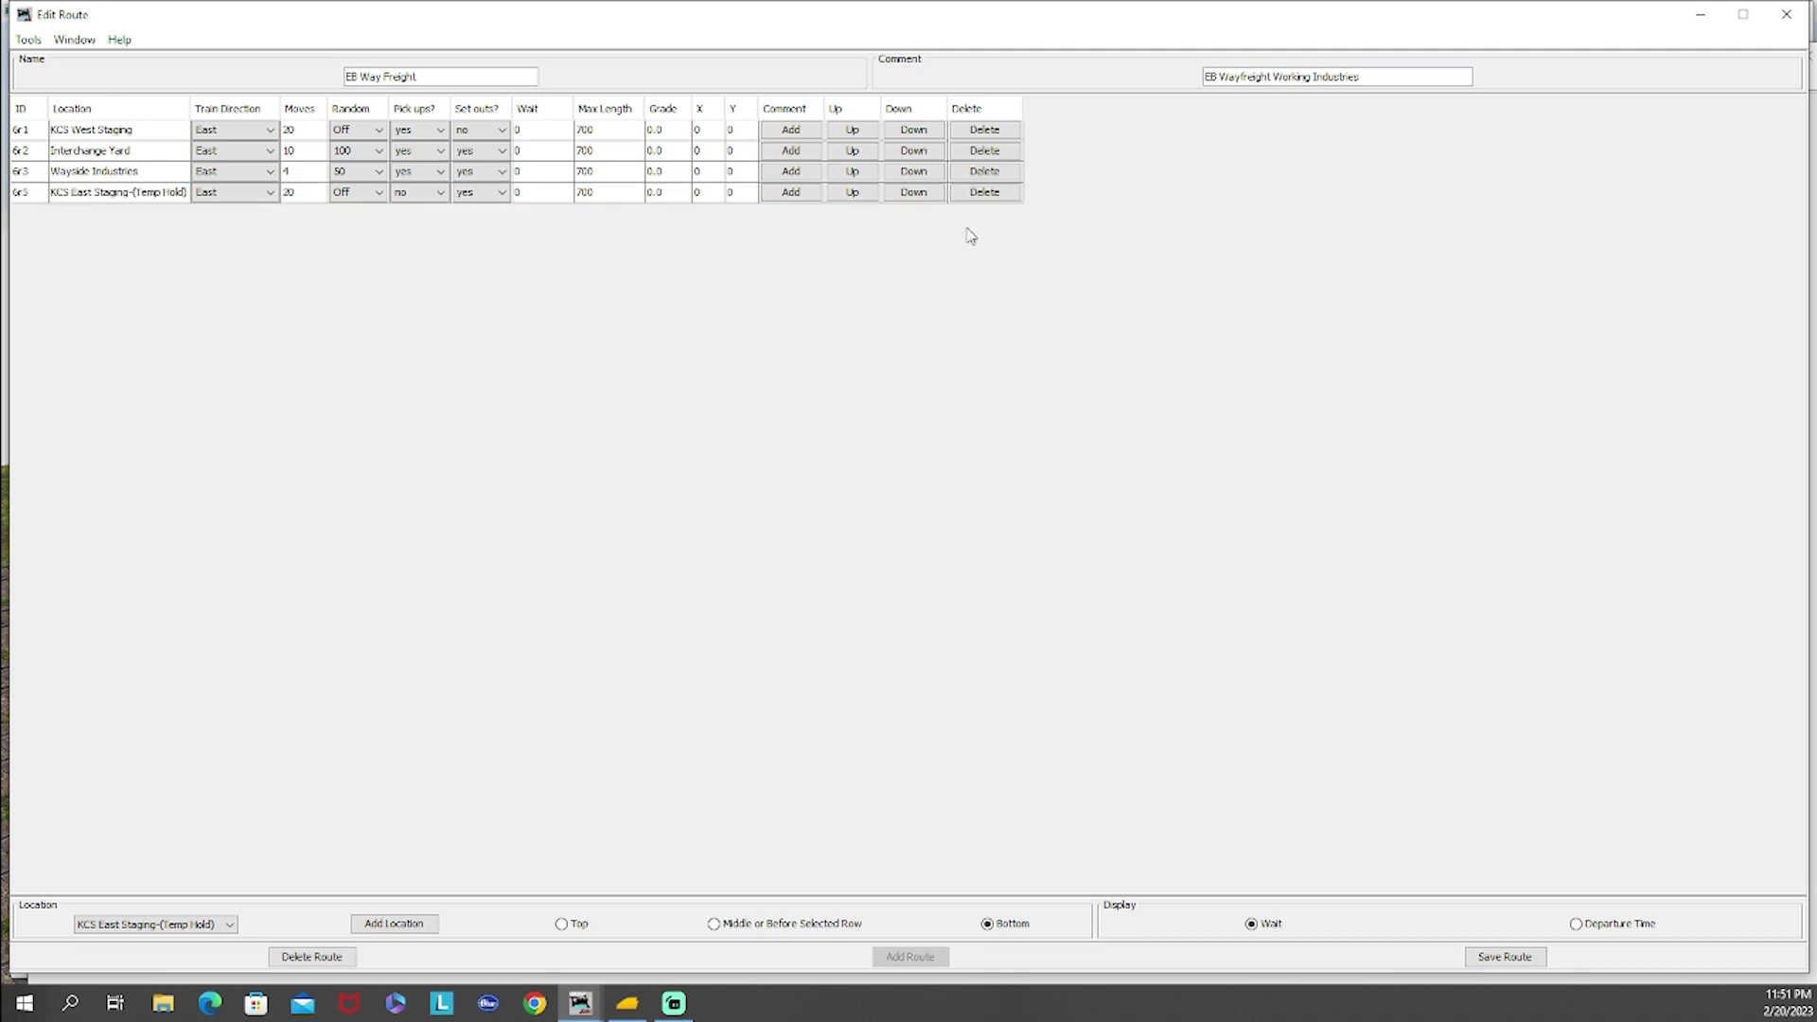
pyautogui.click(1500, 959)
pyautogui.click(1787, 15)
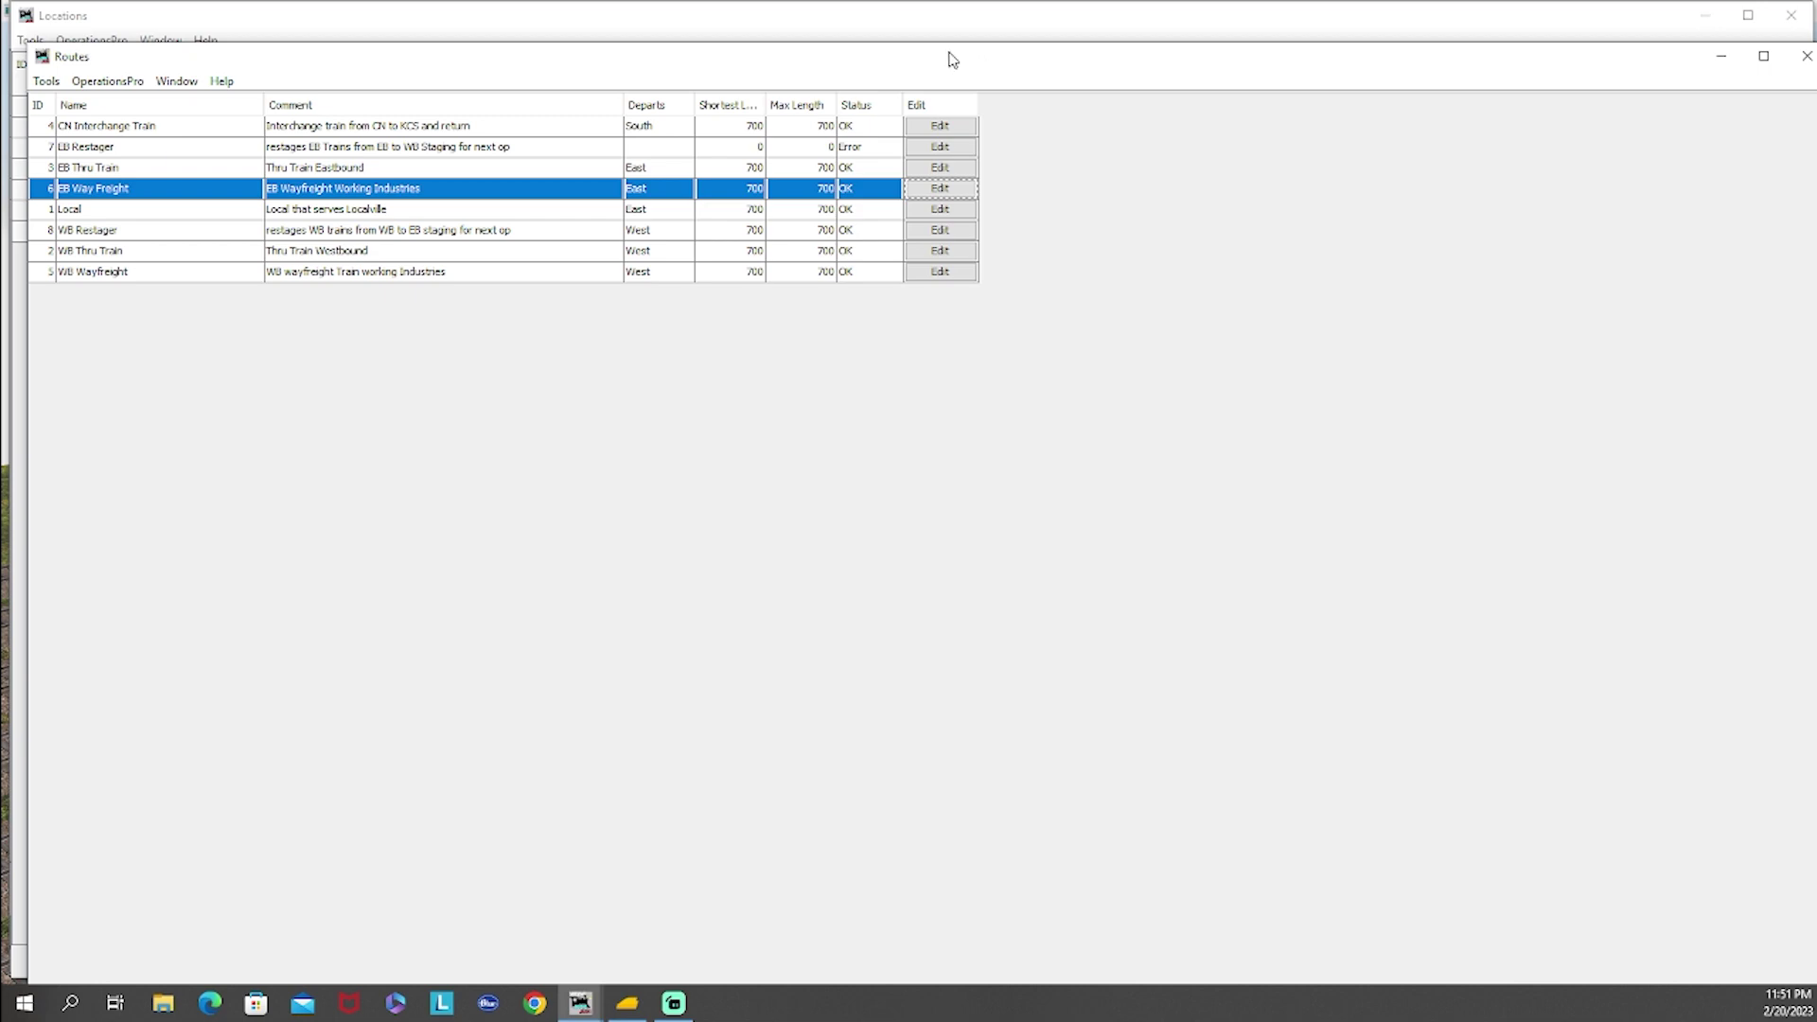
# Step: Minimize the Routes window, close the Locations window and select the WB Restager train in the Trains list
pyautogui.moveTo(1009, 66); pyautogui.dragTo(994, 35)
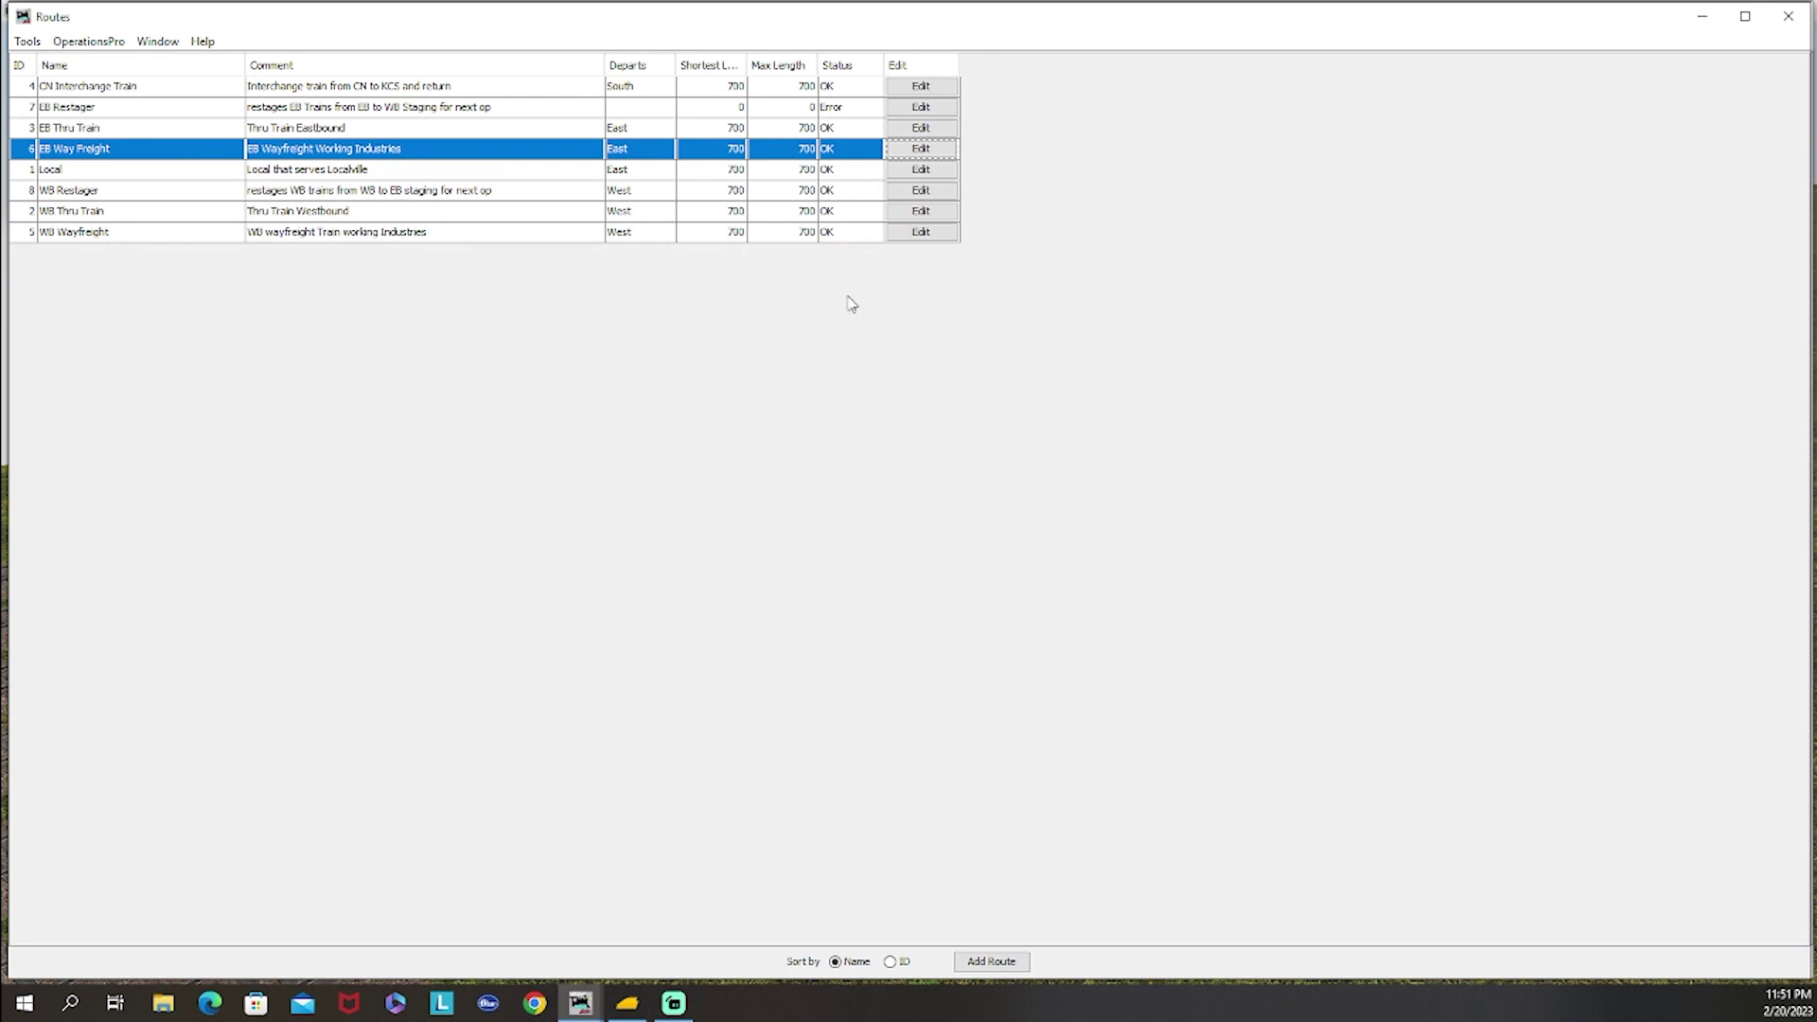
pyautogui.click(1714, 13)
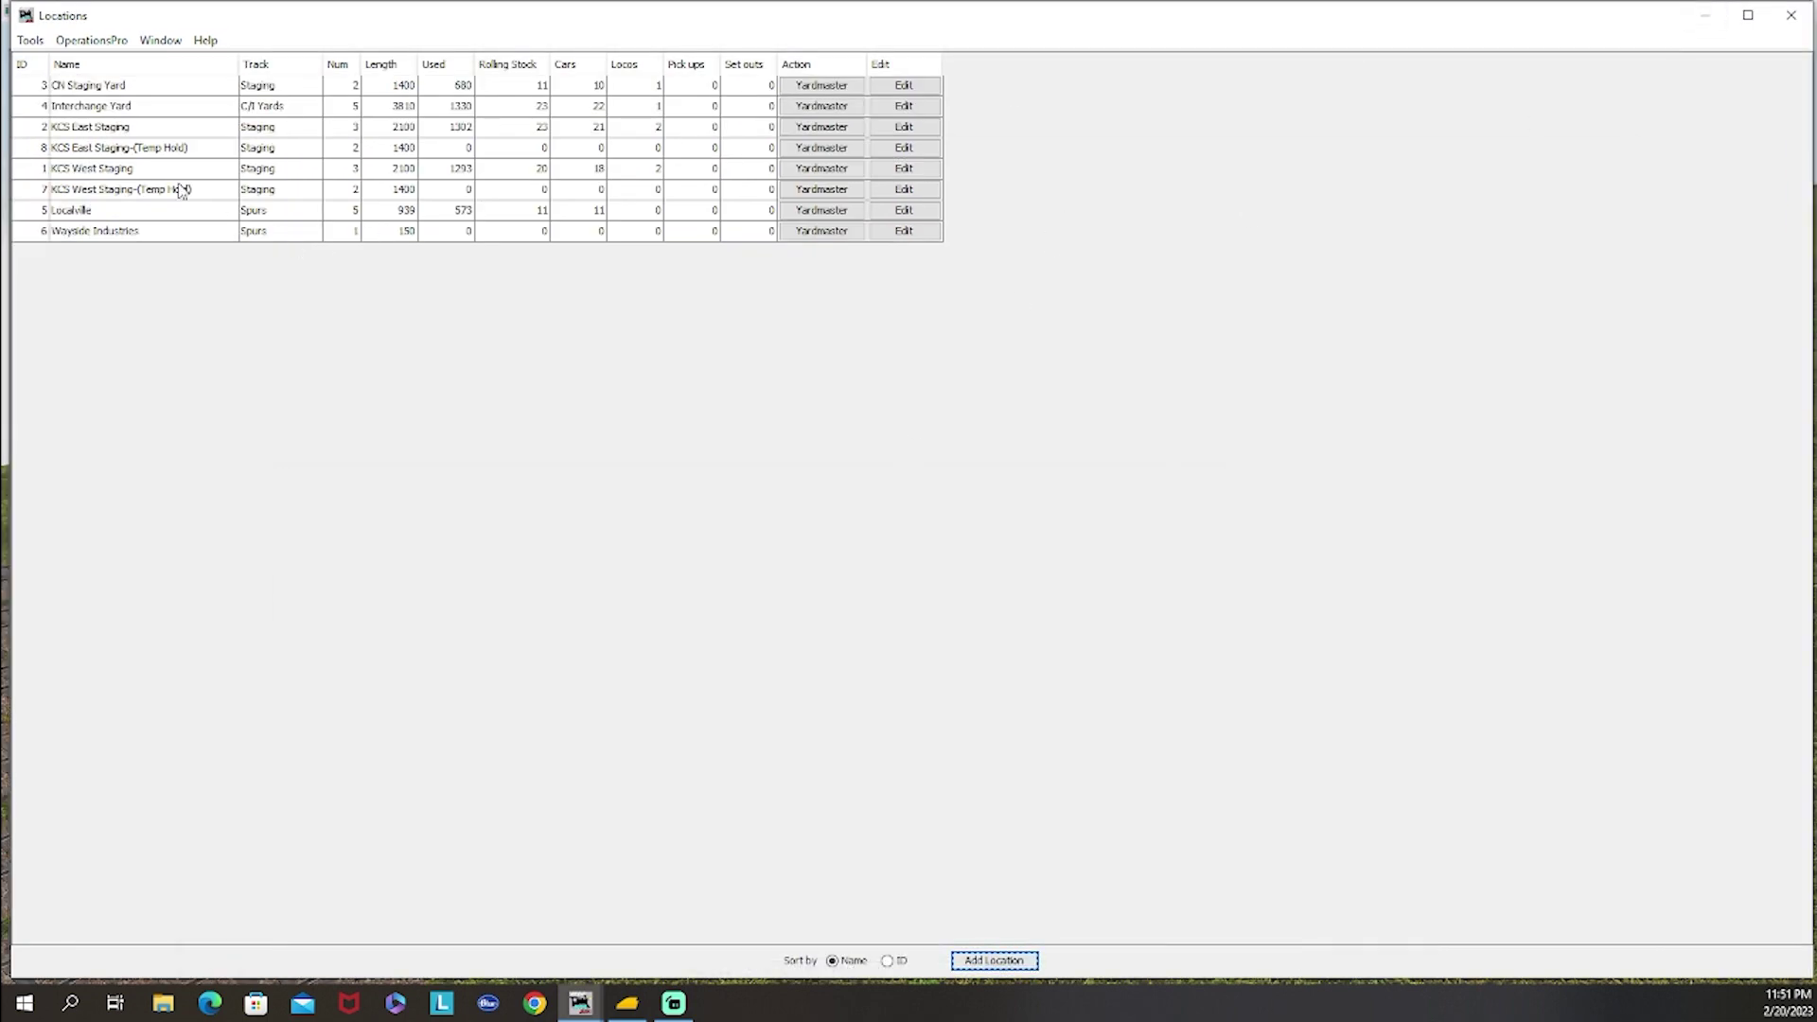
pyautogui.click(1791, 15)
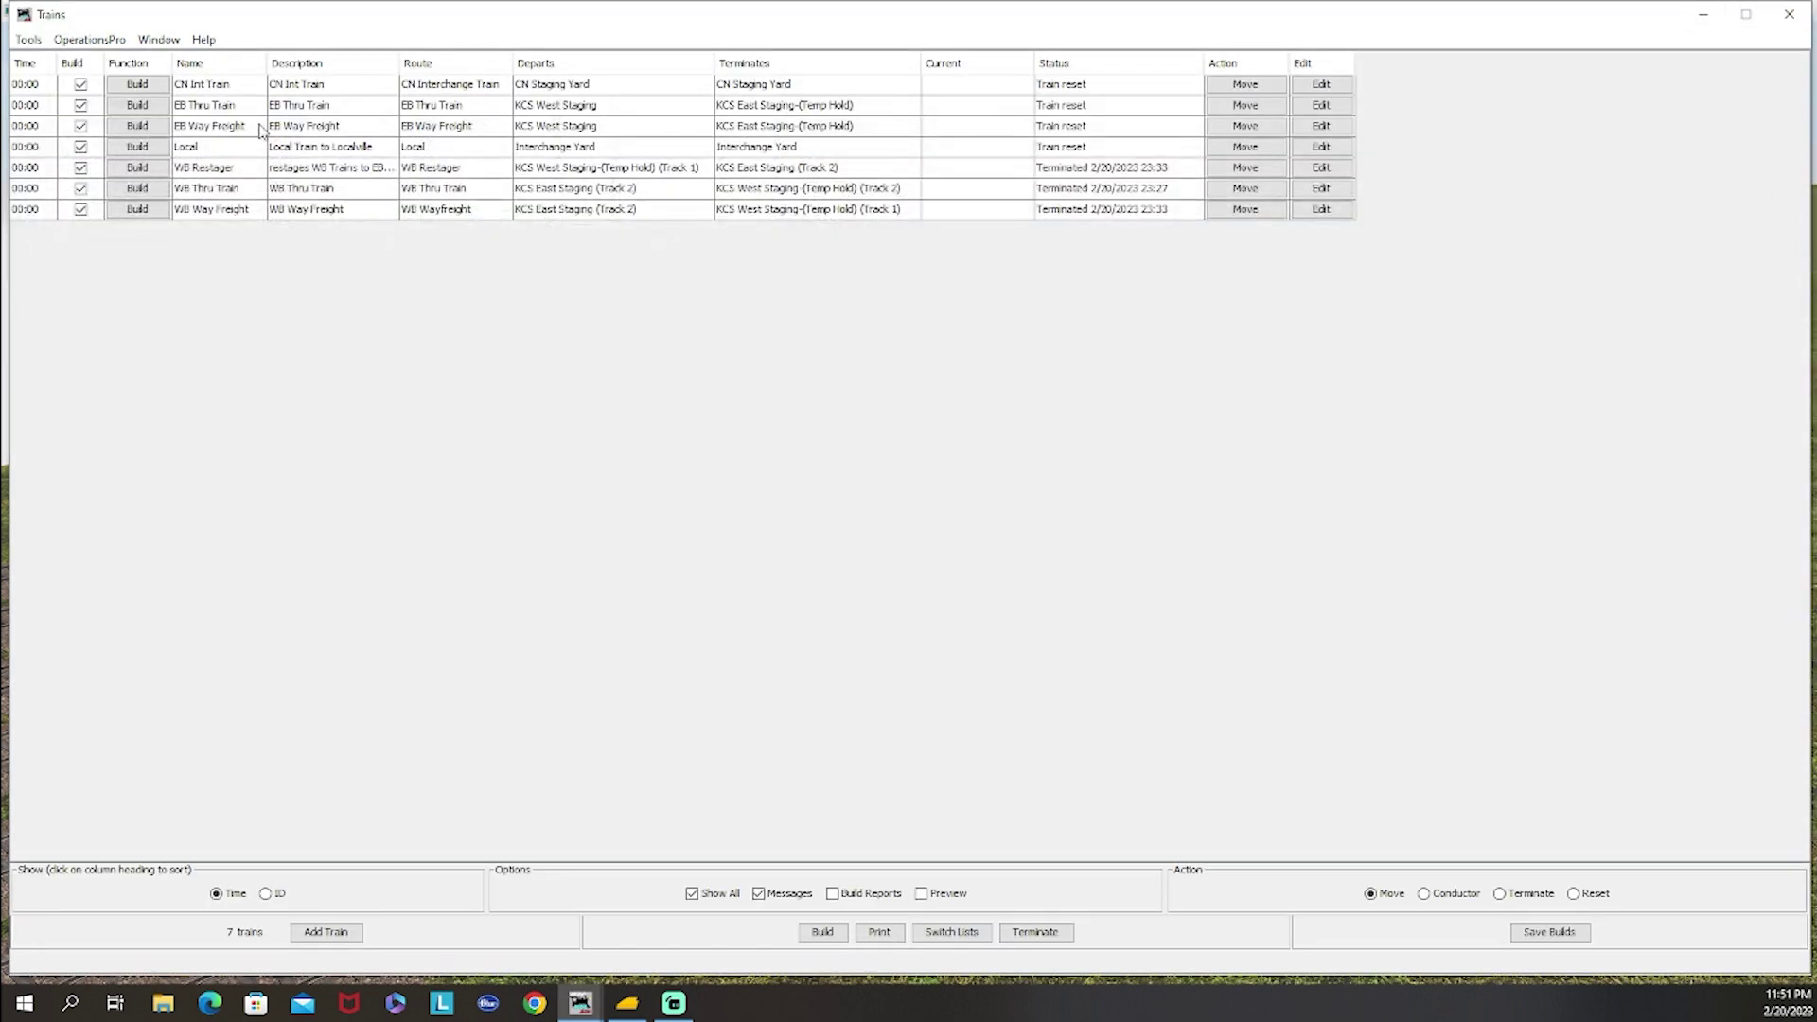
pyautogui.click(222, 176)
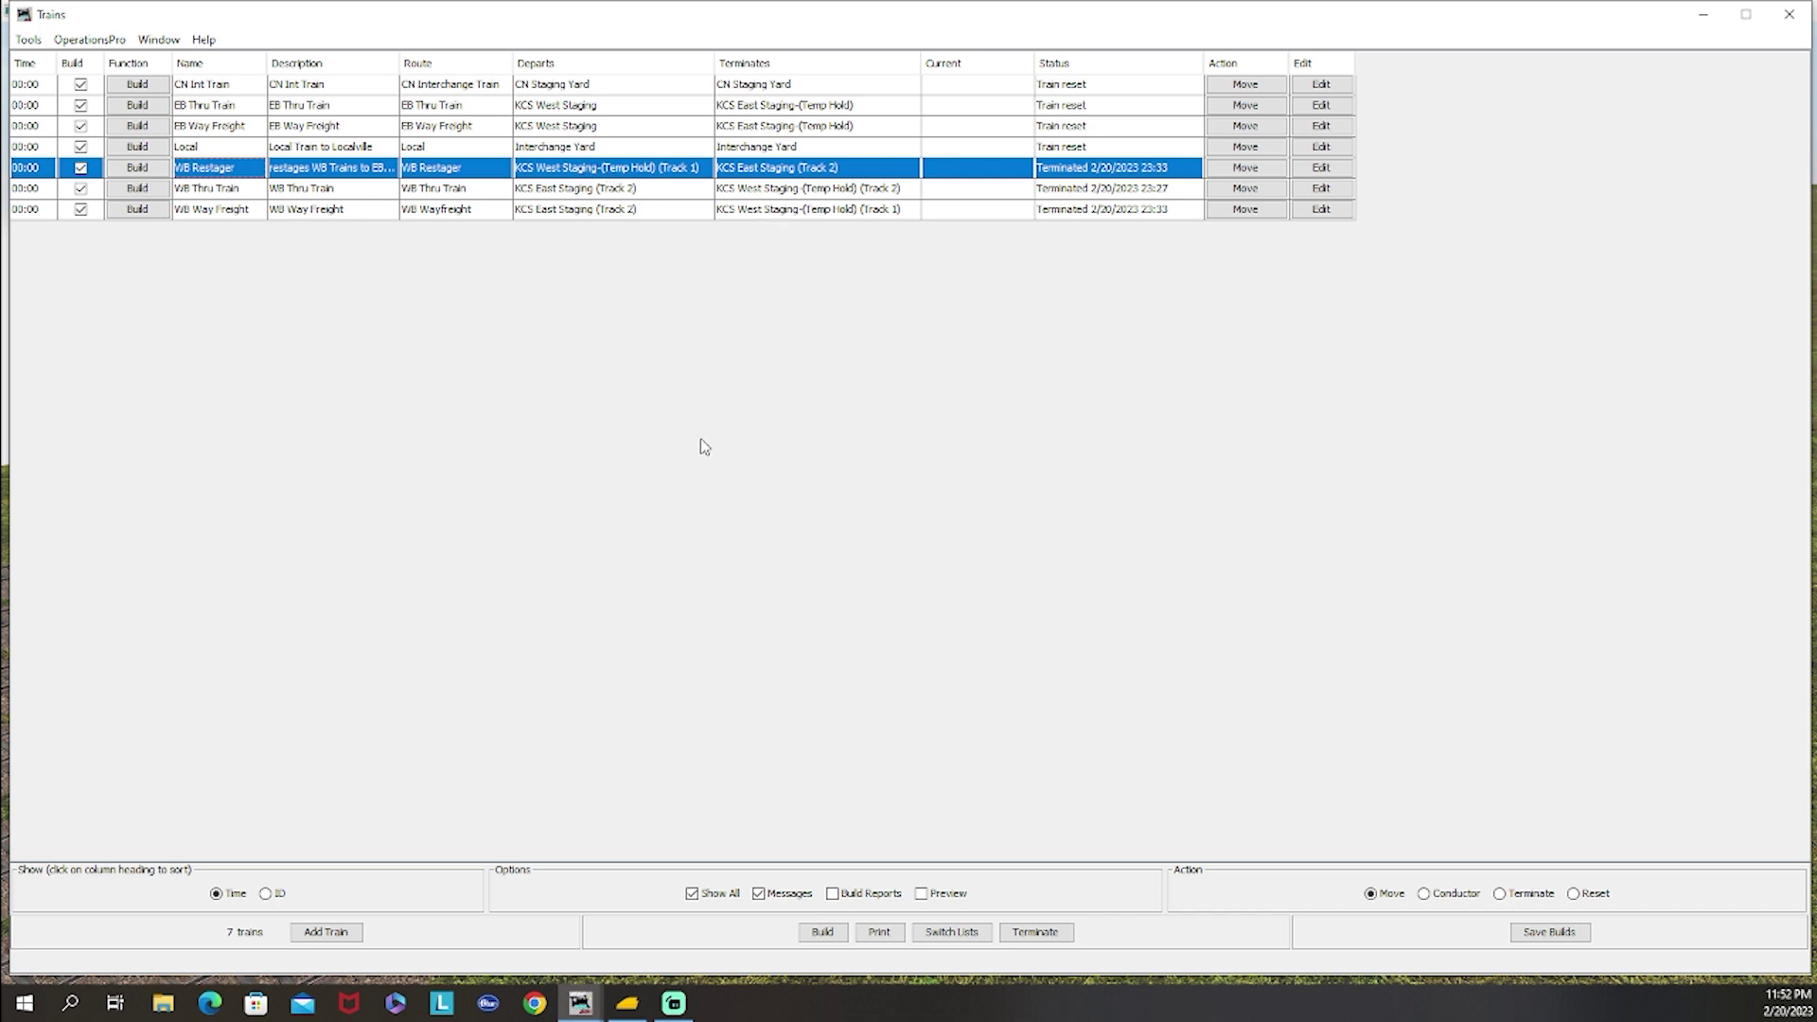
# Step: Switch to Trainz Railroad Simulator and examine the trains standing on the staging yard tracks
pyautogui.moveTo(584, 1007)
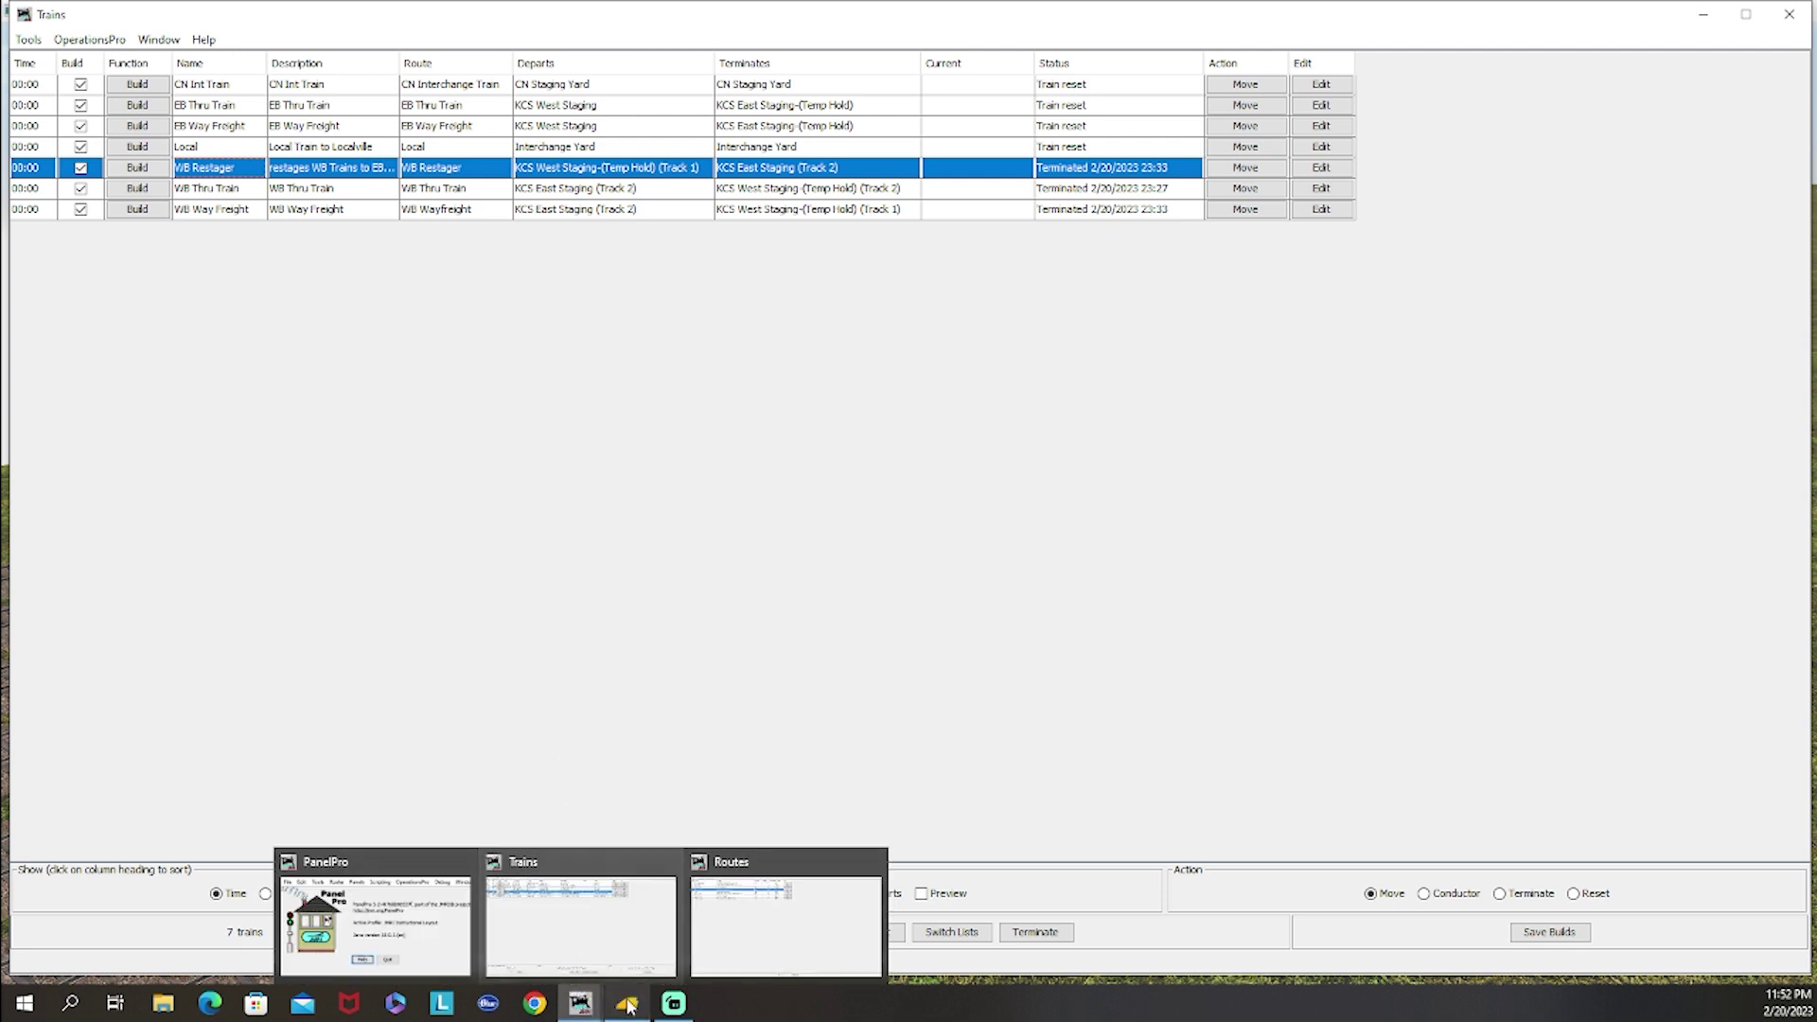
pyautogui.hotkey('alt', 'Tab')
pyautogui.moveTo(972, 544)
pyautogui.mouseDown()
pyautogui.moveTo(1091, 377)
pyautogui.moveTo(842, 350)
pyautogui.moveTo(516, 373)
pyautogui.moveTo(753, 455)
pyautogui.moveTo(721, 547)
pyautogui.moveTo(770, 547)
pyautogui.moveTo(907, 511)
pyautogui.moveTo(933, 467)
pyautogui.moveTo(1204, 406)
pyautogui.moveTo(1204, 383)
pyautogui.moveTo(1121, 375)
pyautogui.moveTo(1094, 406)
pyautogui.moveTo(1135, 492)
pyautogui.moveTo(1013, 516)
pyautogui.moveTo(925, 486)
pyautogui.moveTo(859, 547)
pyautogui.moveTo(897, 514)
pyautogui.moveTo(869, 527)
pyautogui.mouseUp()
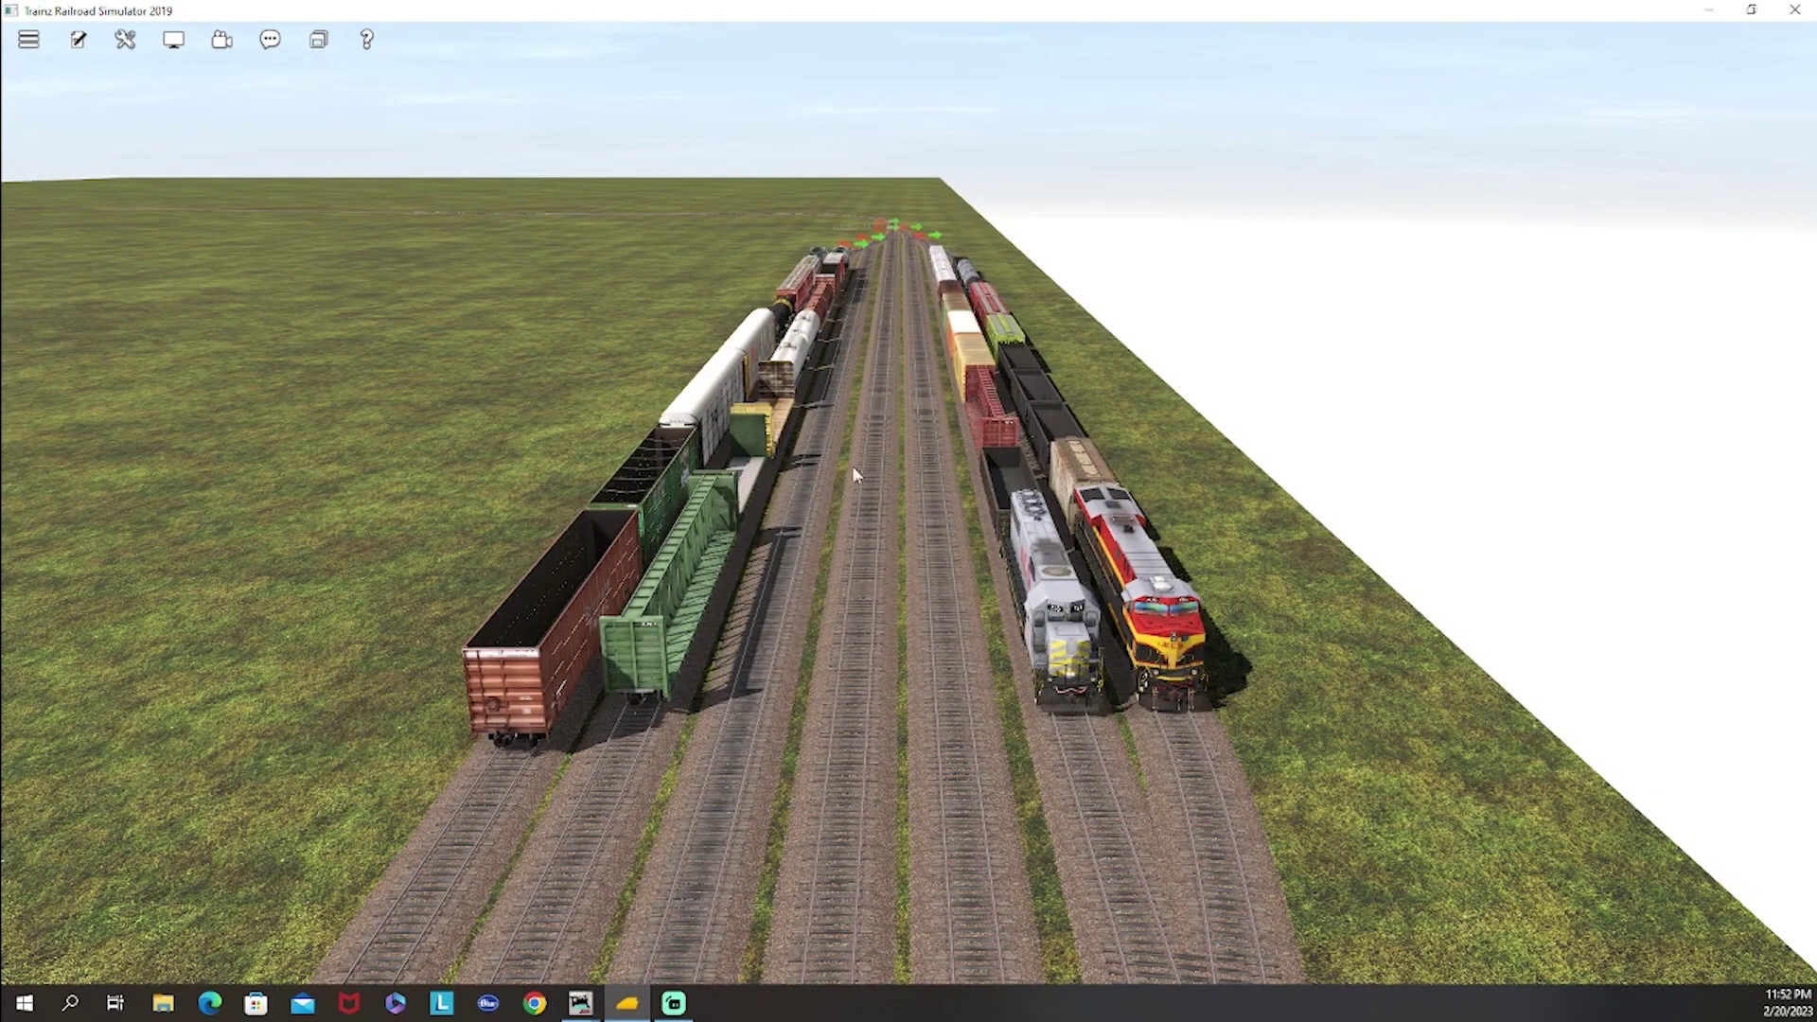
pyautogui.moveTo(857, 500)
pyautogui.mouseDown()
pyautogui.moveTo(941, 514)
pyautogui.moveTo(870, 516)
pyautogui.moveTo(913, 511)
pyautogui.moveTo(643, 953)
pyautogui.mouseUp()
# Step: Return to the JMRI Routes list, open the EB Restager route and add KCS East Staging-(Temp Hold) followed by KCS West Staging
pyautogui.moveTo(580, 1001)
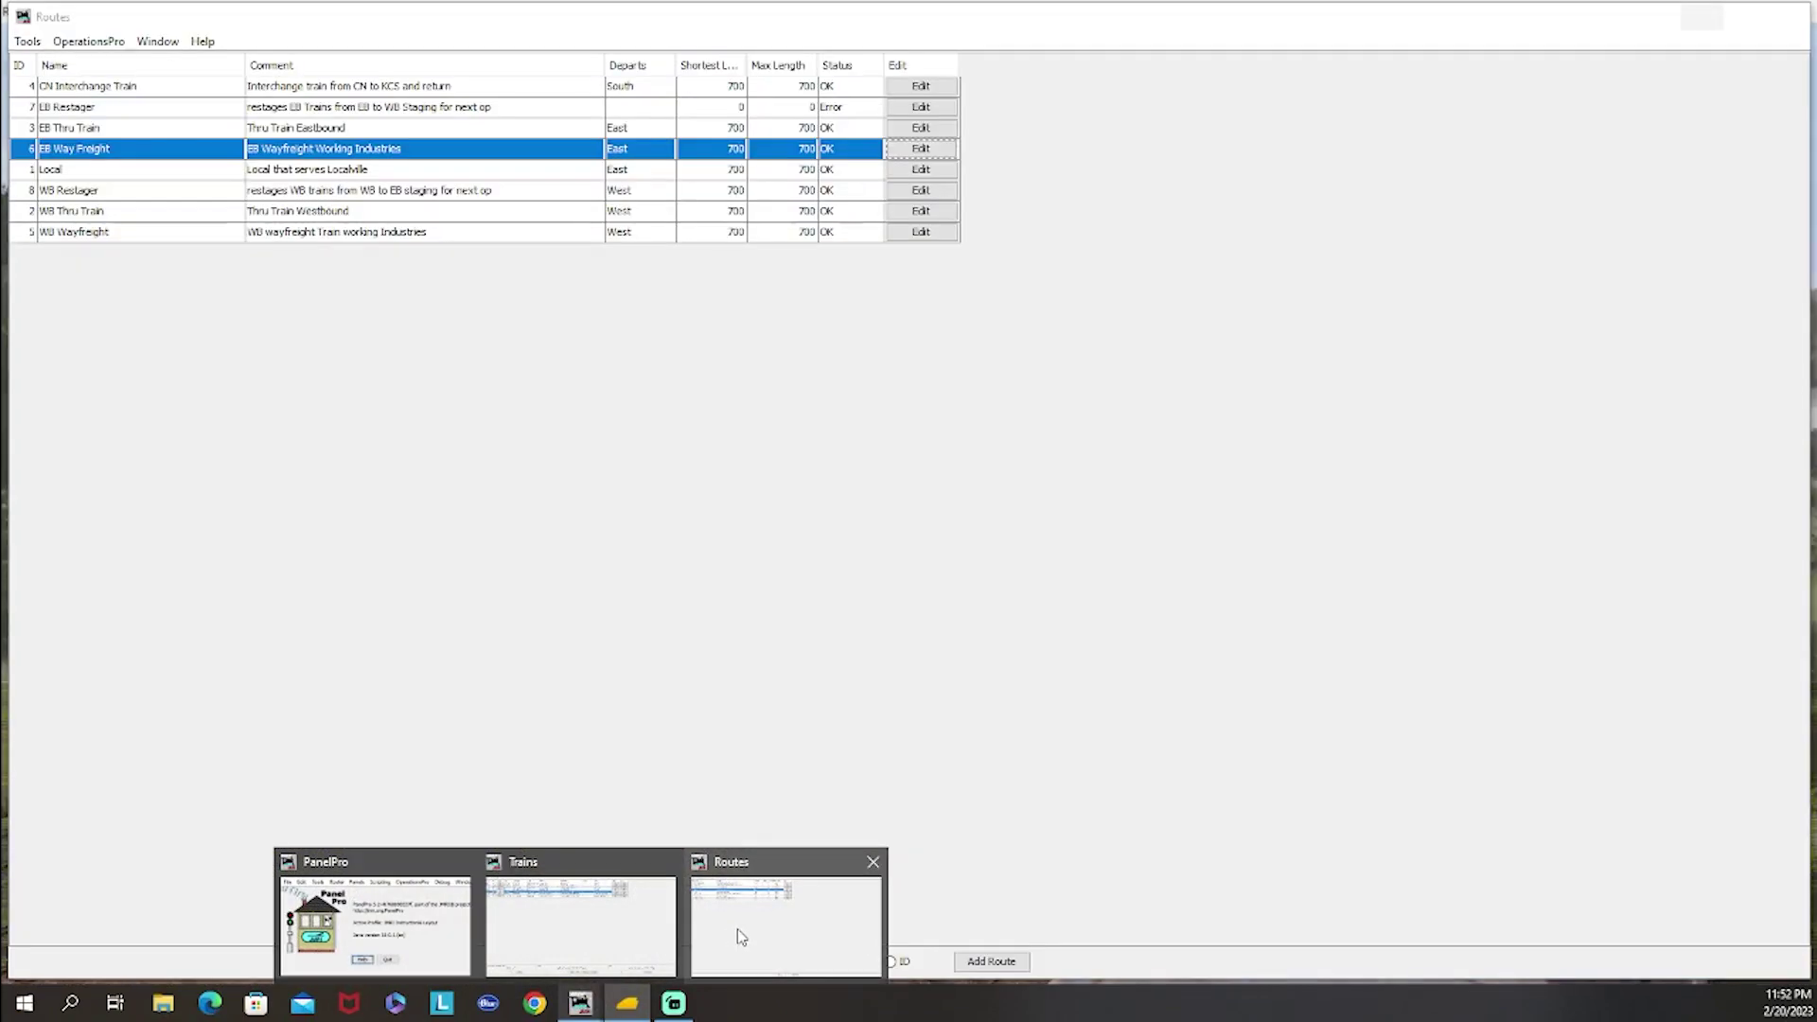
pyautogui.click(736, 929)
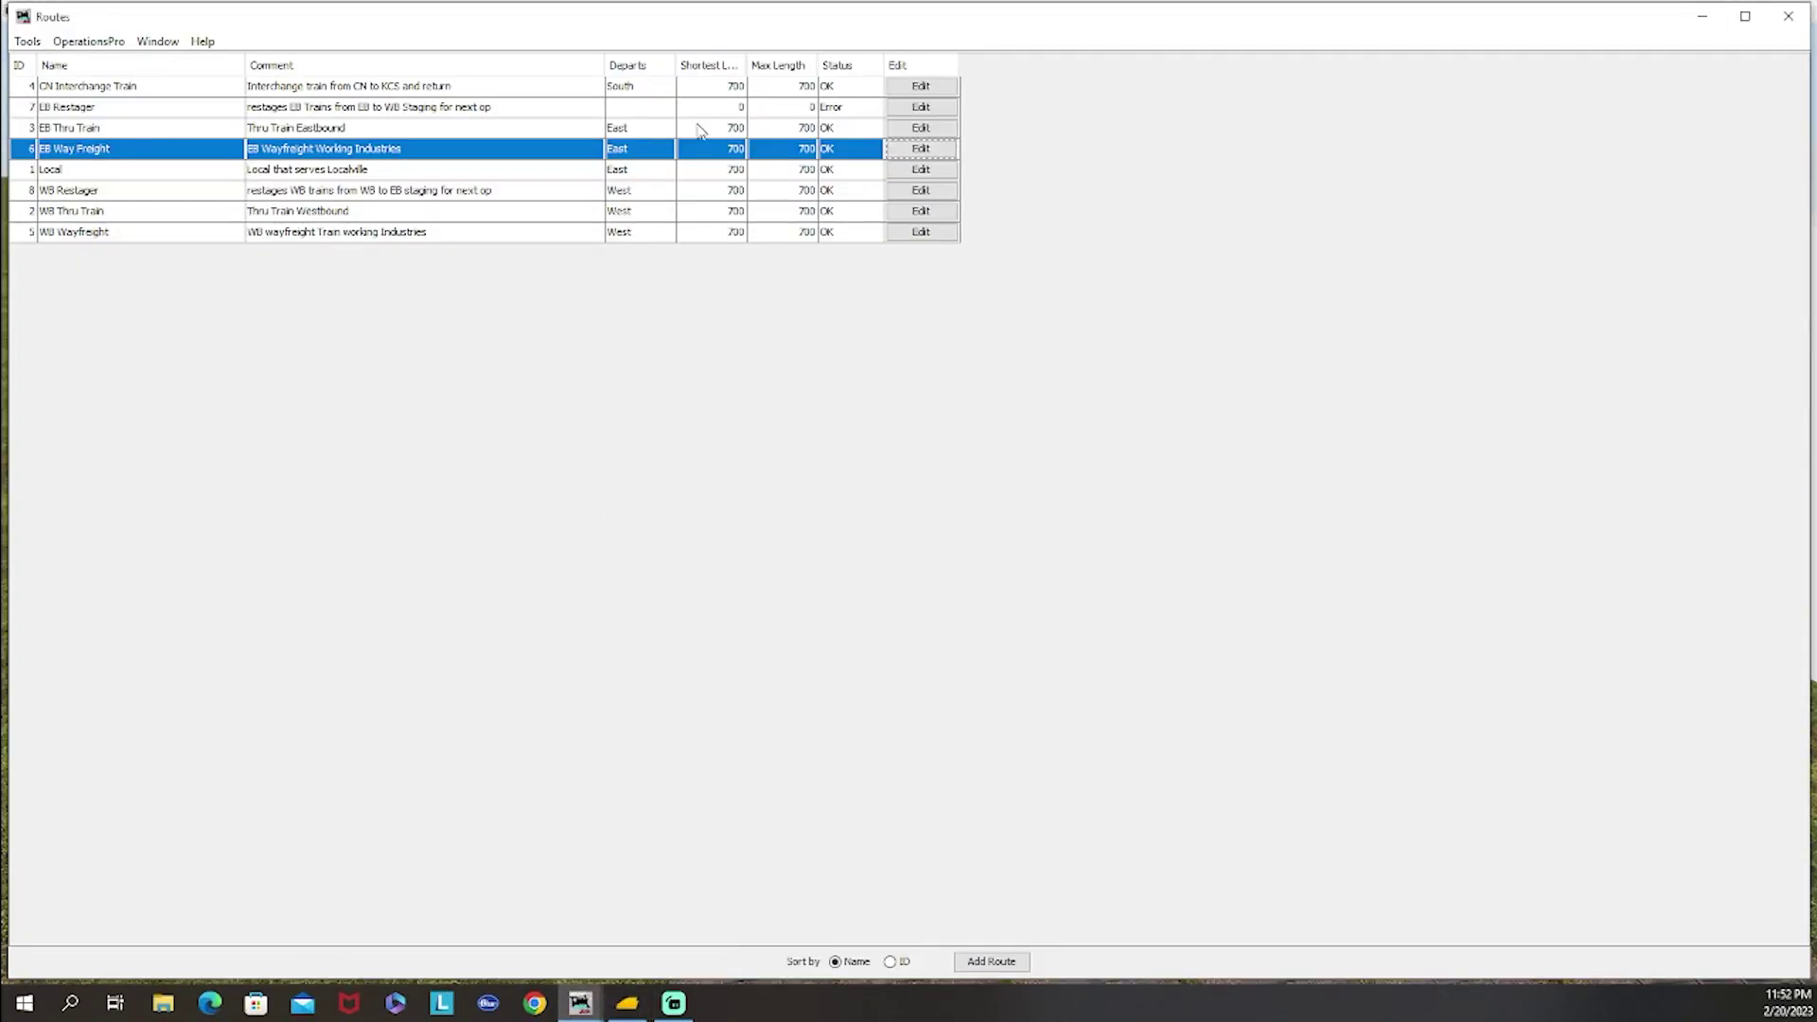
pyautogui.click(917, 110)
pyautogui.click(231, 925)
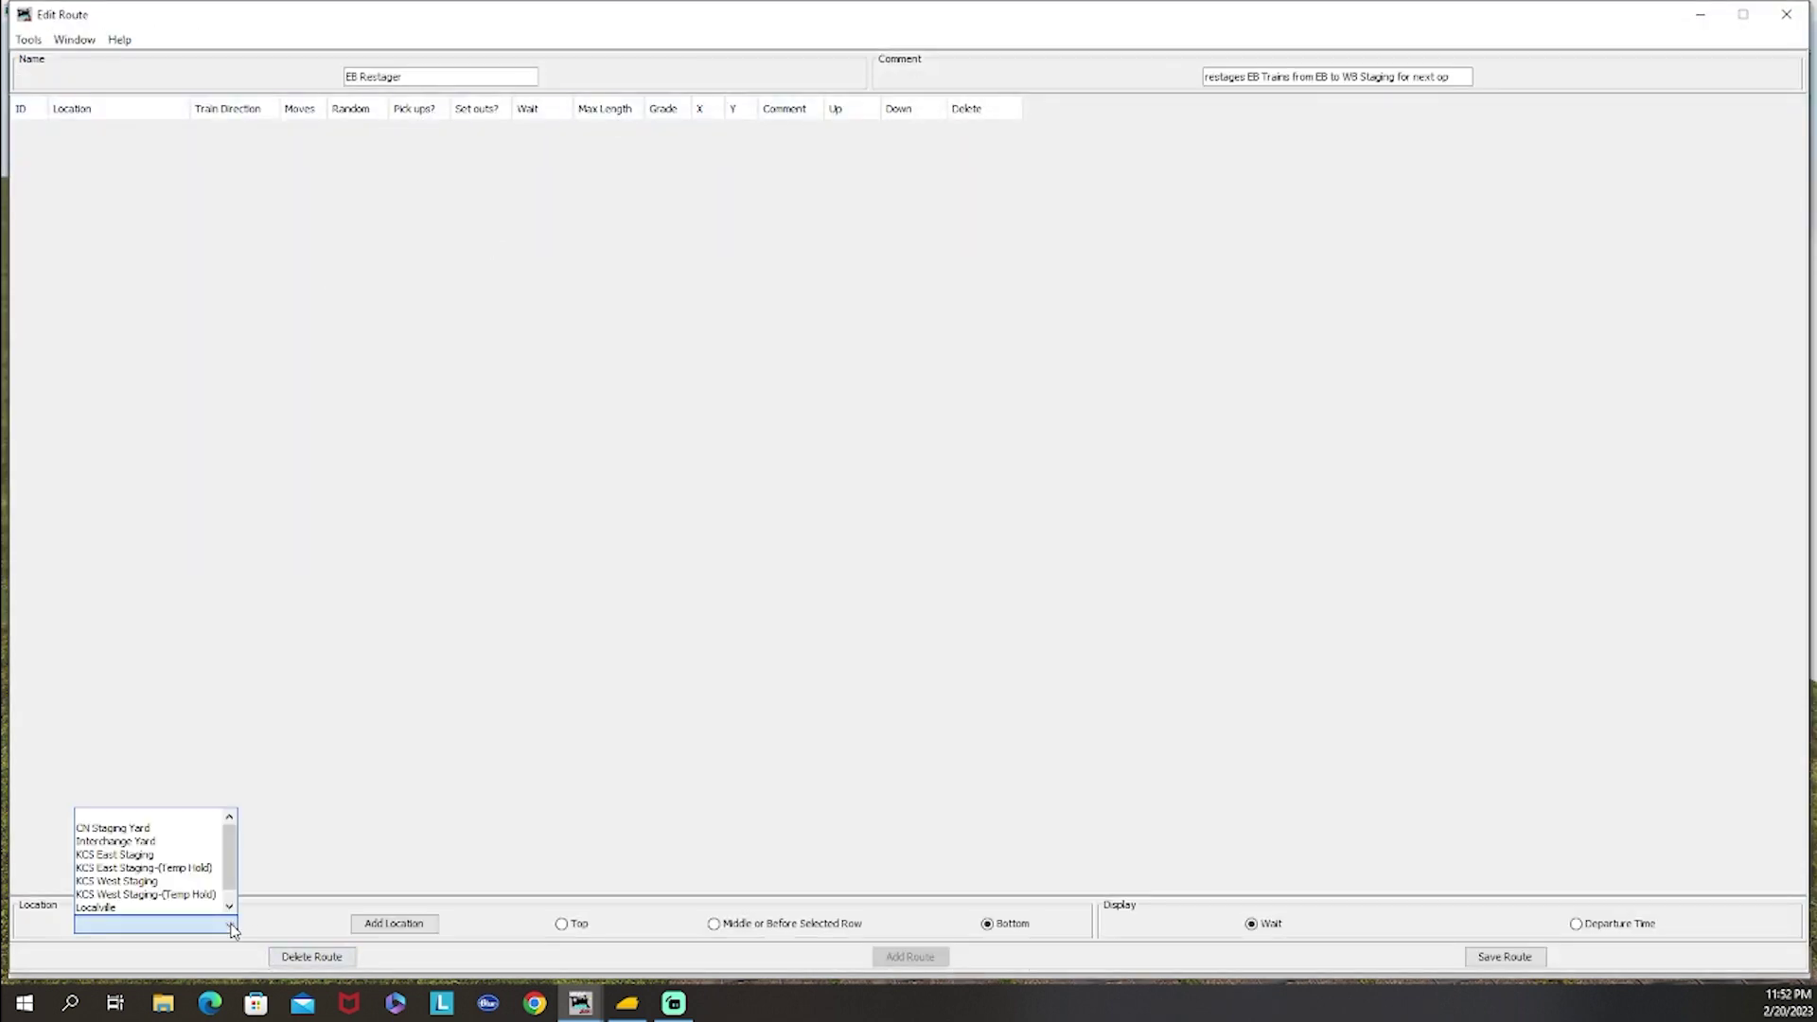
pyautogui.click(182, 868)
pyautogui.click(394, 923)
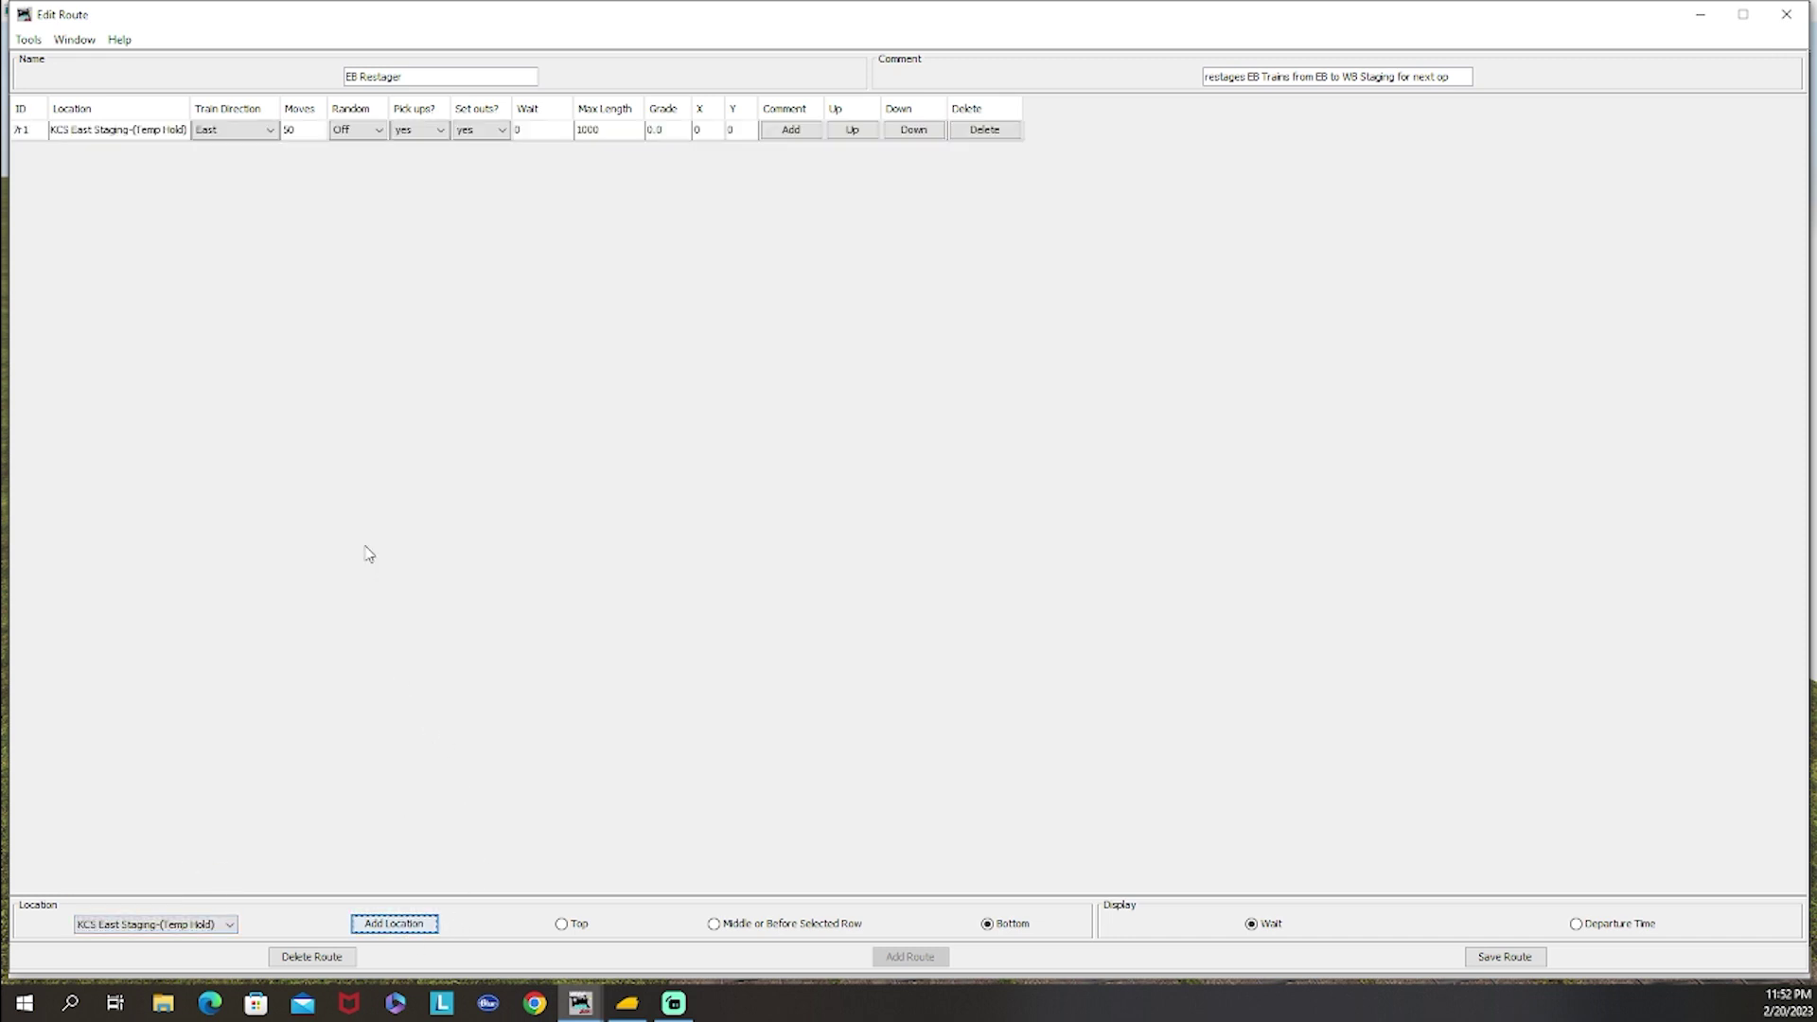
pyautogui.click(219, 925)
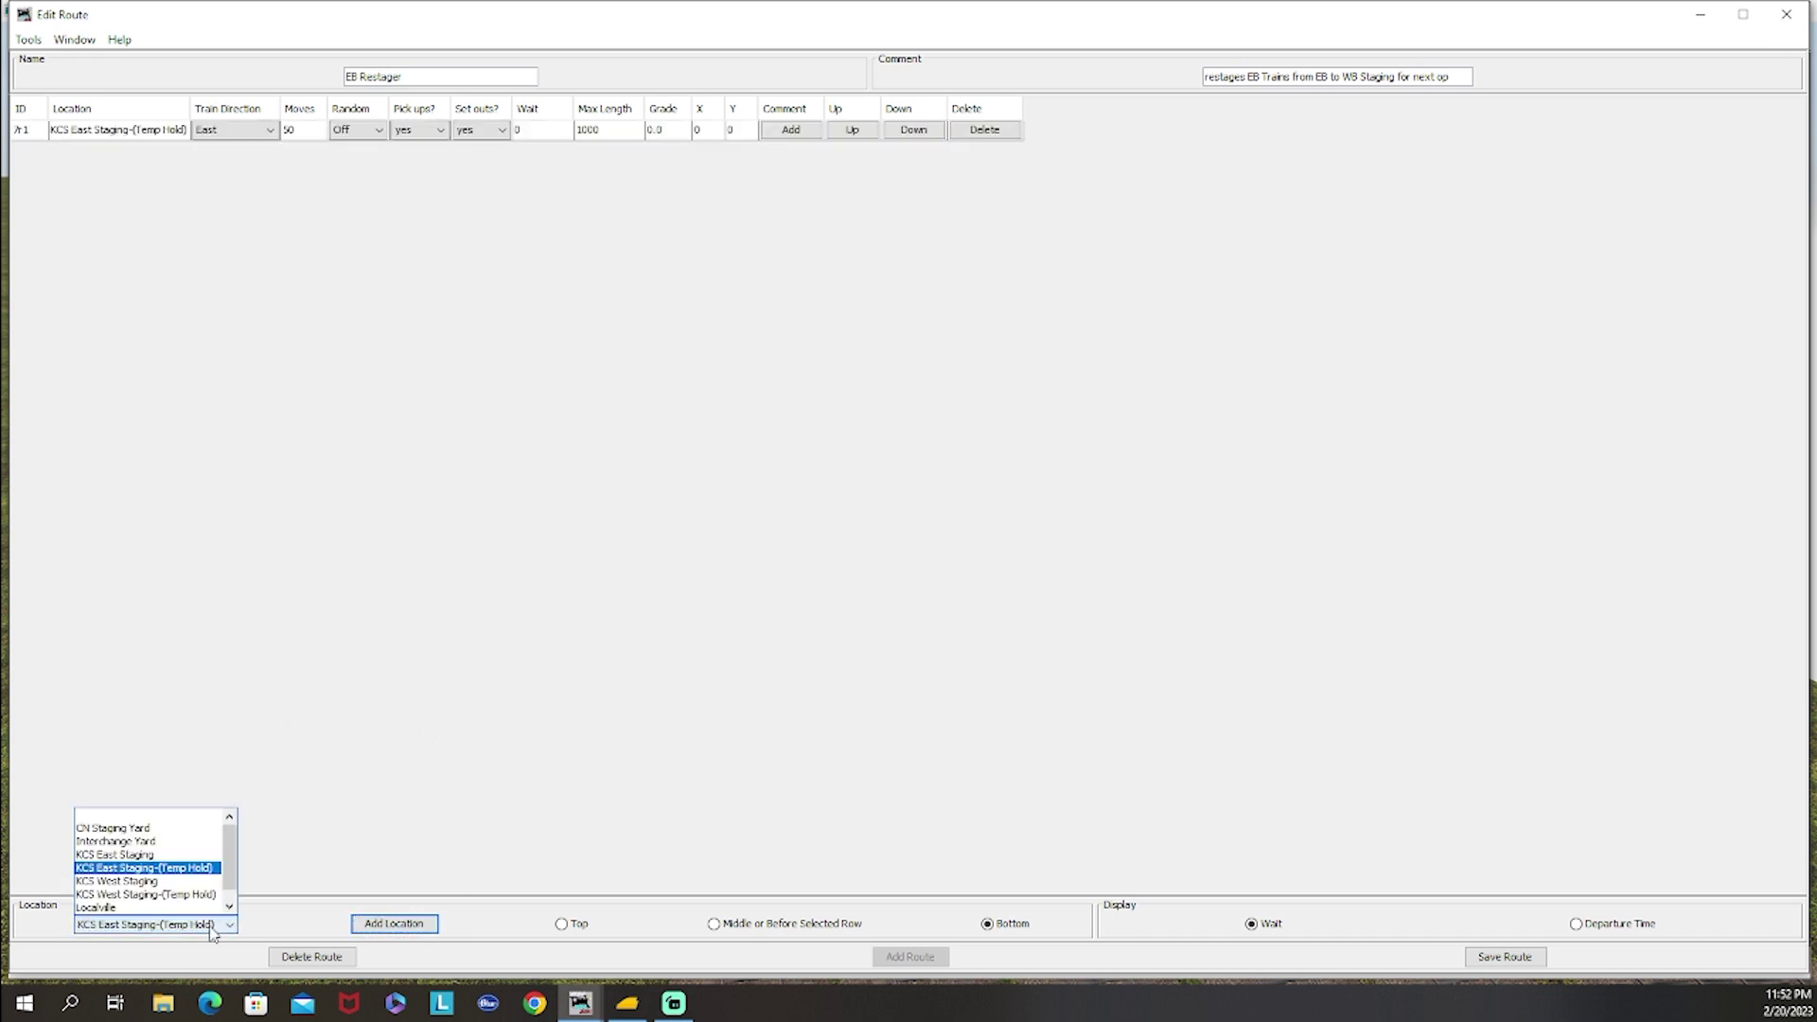
pyautogui.click(178, 883)
pyautogui.click(393, 923)
# Step: Set moves to 20 for both EB Restager stops, with no set outs at KCS East Staging-(Temp Hold) and no pick ups at KCS West Staging
pyautogui.doubleClick(313, 131)
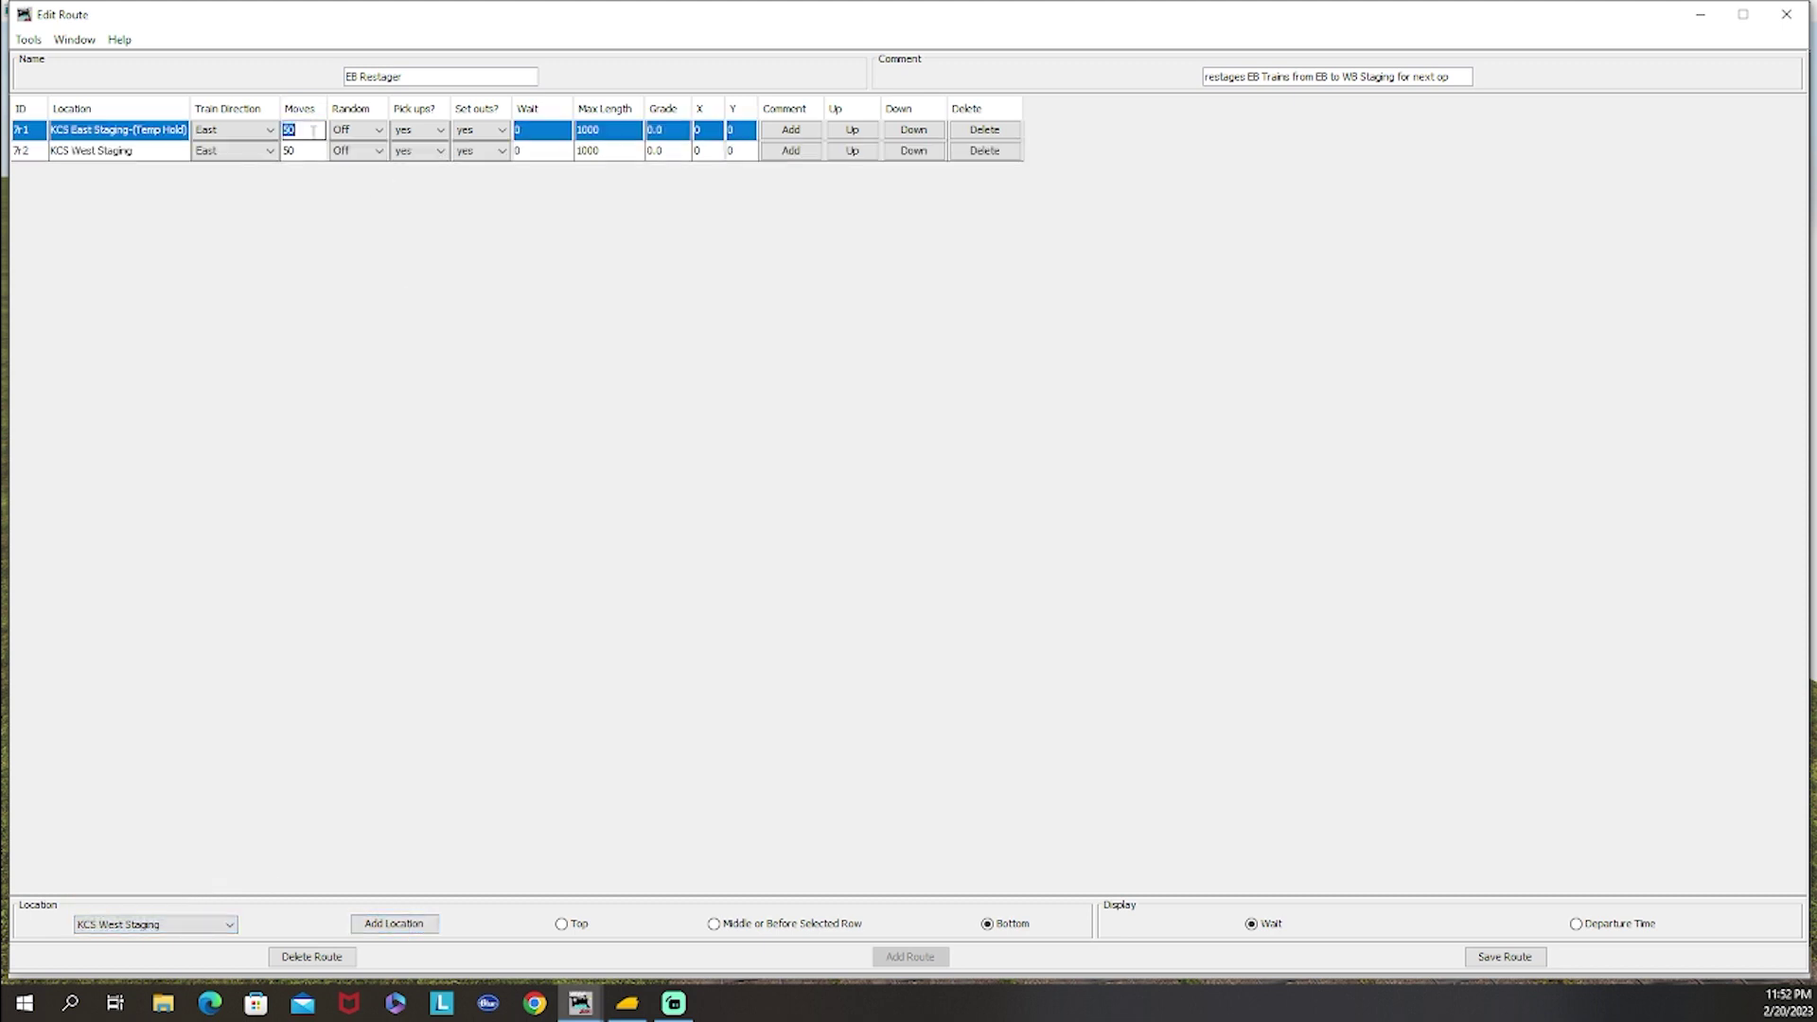
pyautogui.write('20')
pyautogui.doubleClick(316, 152)
pyautogui.write('20')
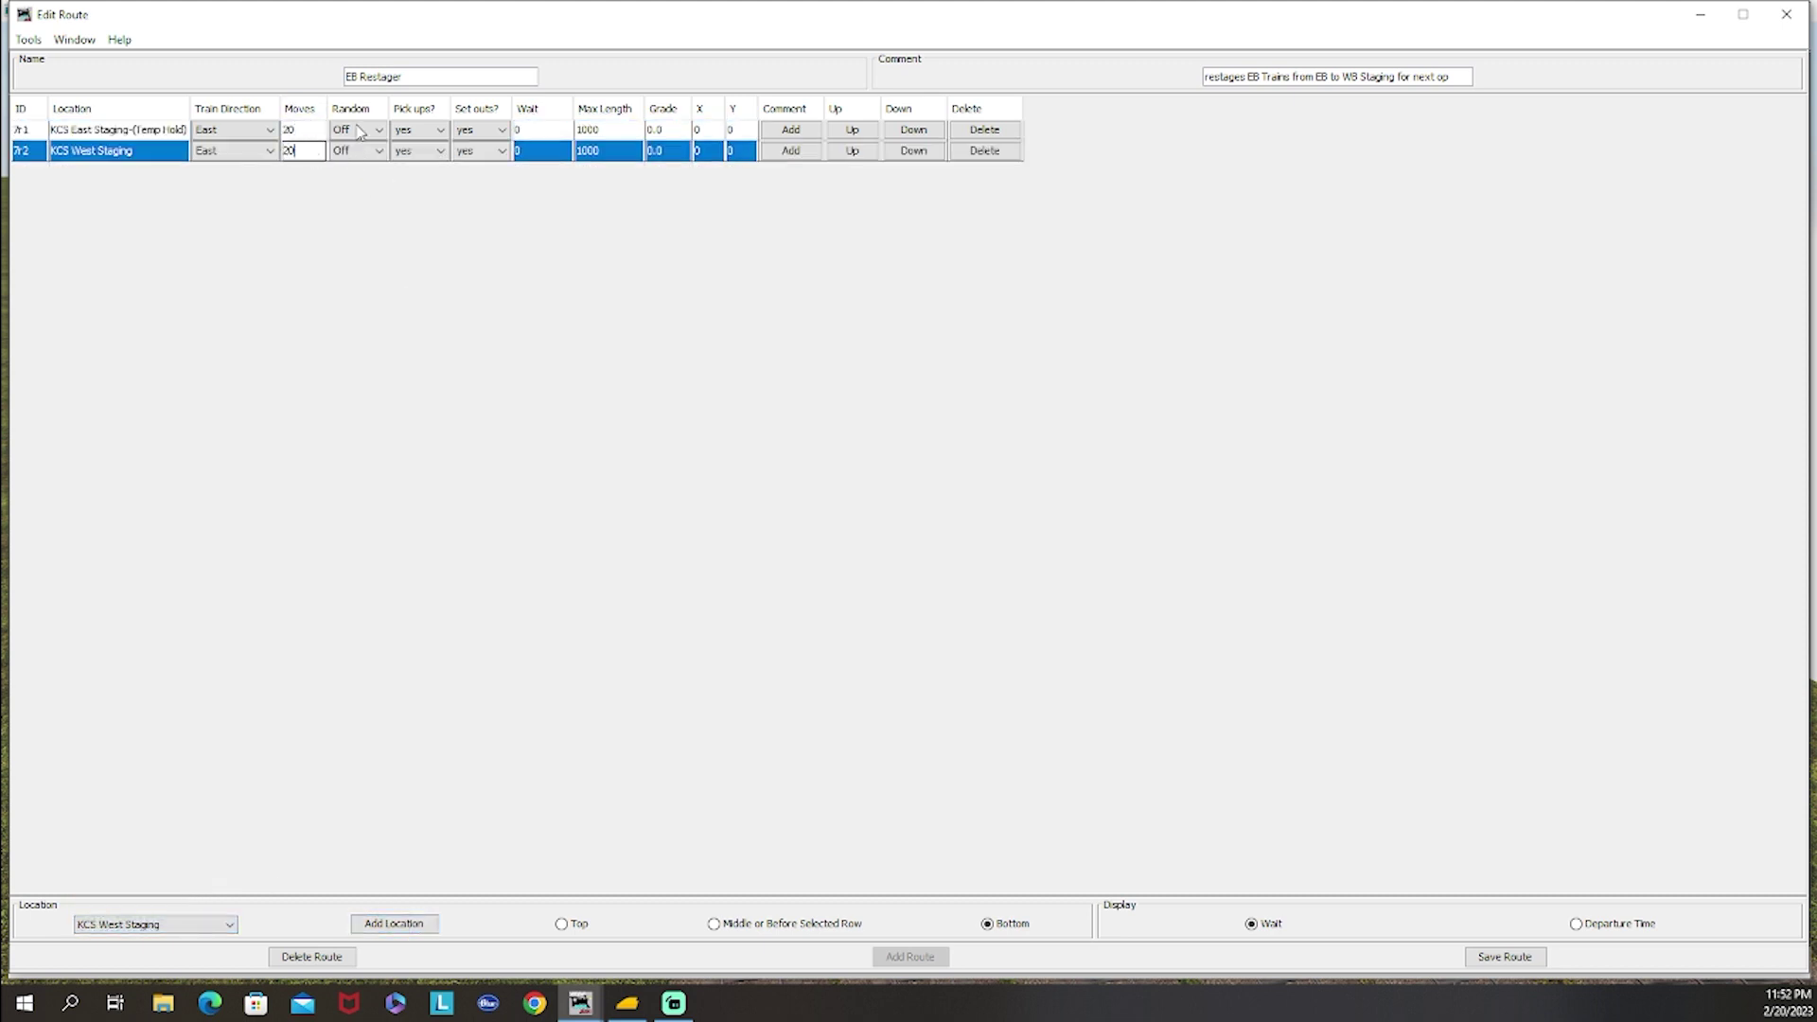
pyautogui.click(478, 129)
pyautogui.click(473, 163)
pyautogui.click(421, 151)
pyautogui.click(417, 184)
# Step: Set the max length of both EB Restager stops to 700
pyautogui.doubleClick(606, 130)
pyautogui.write('70')
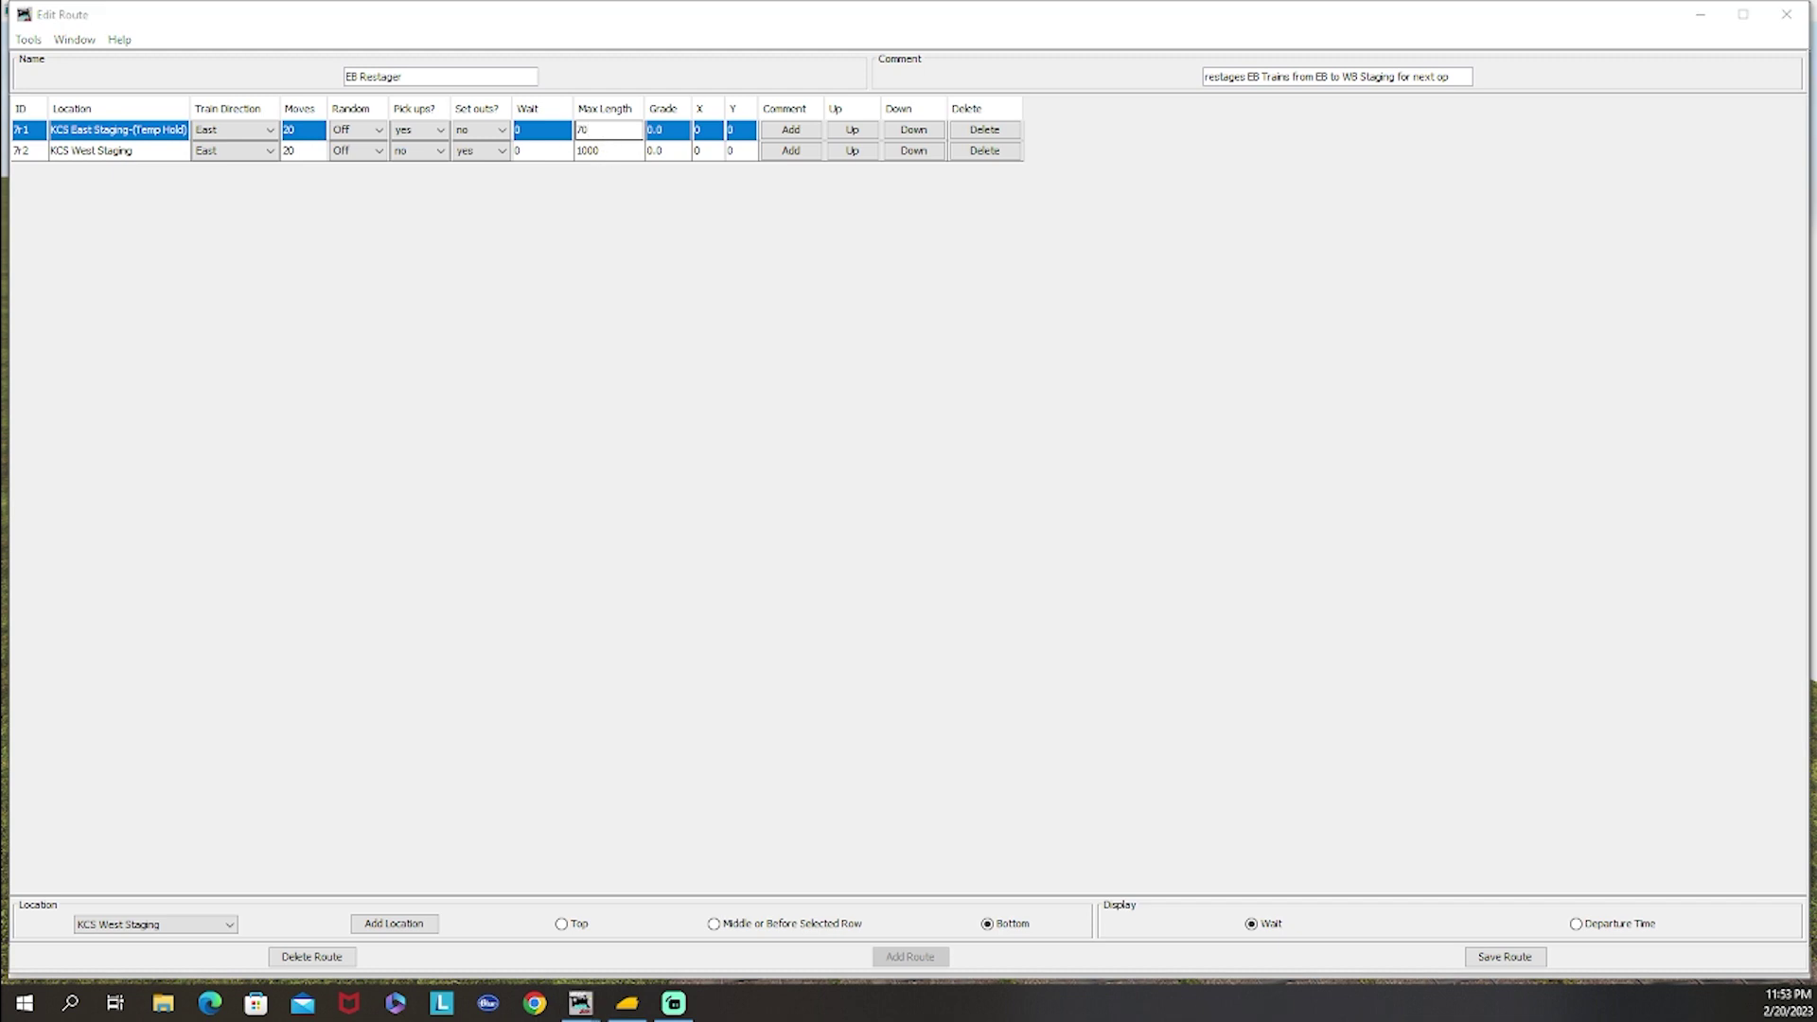
pyautogui.click(605, 150)
pyautogui.doubleClick(602, 129)
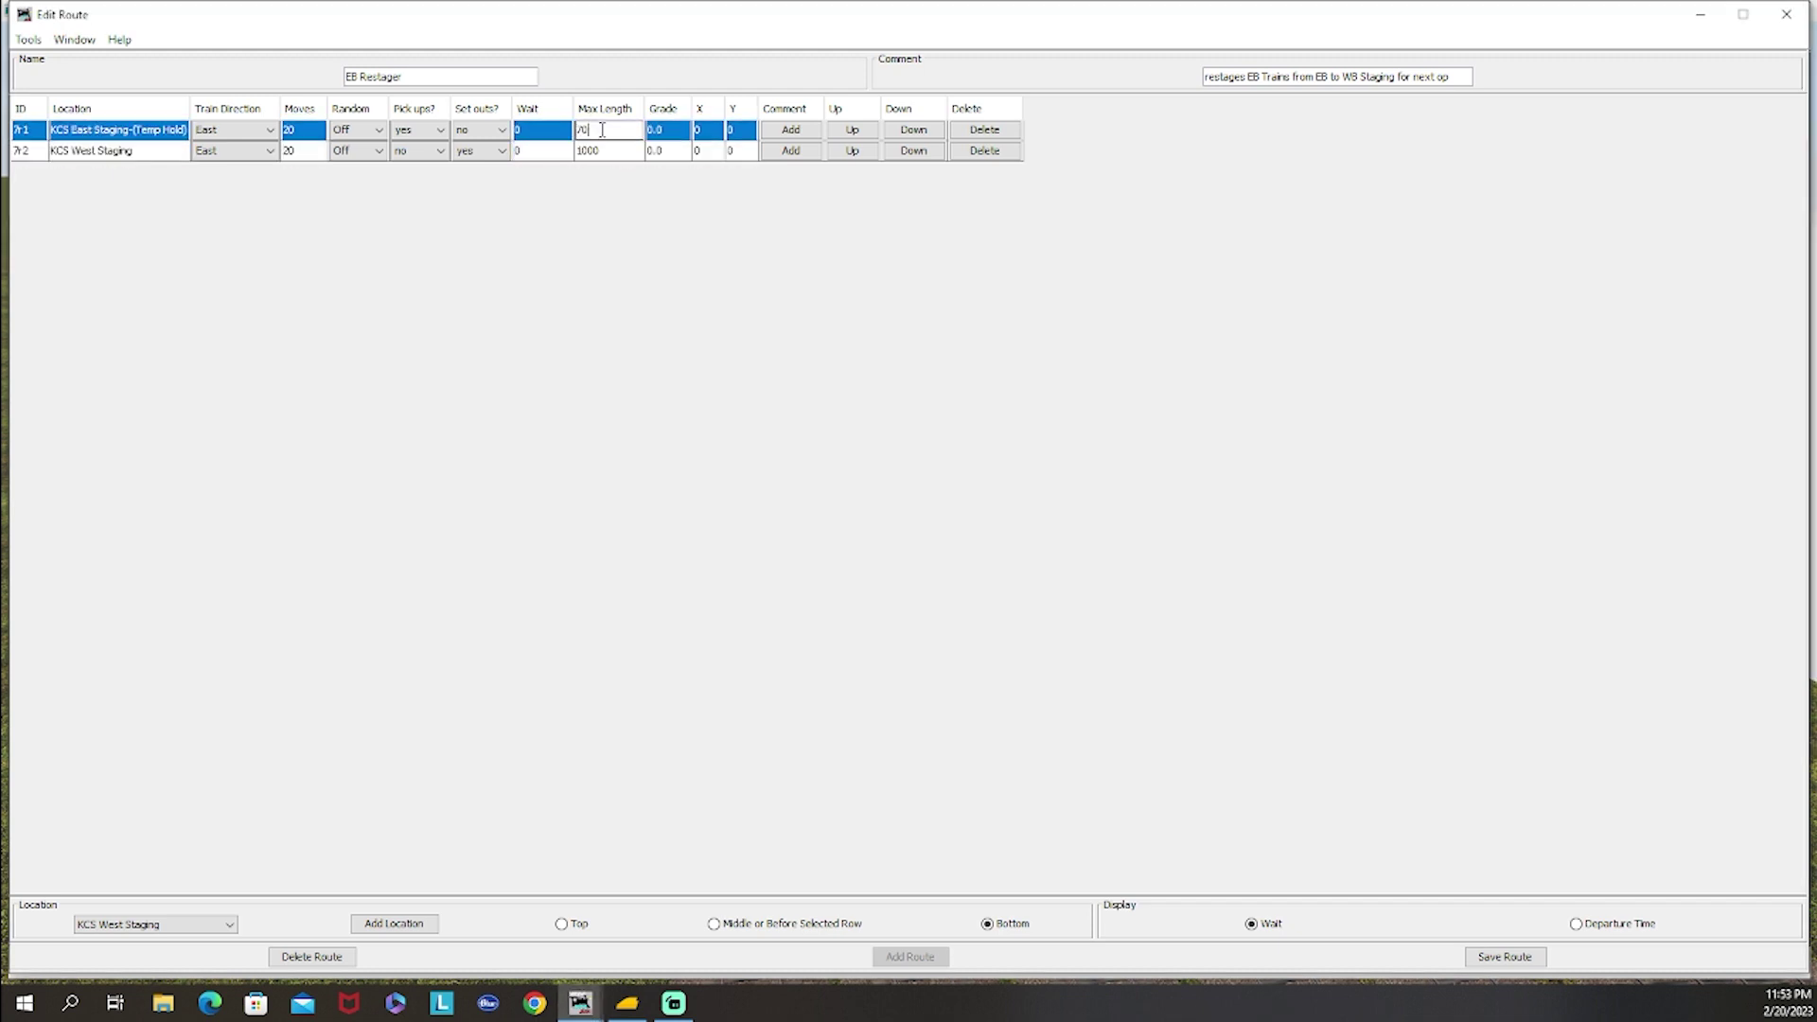
pyautogui.doubleClick(597, 155)
pyautogui.write('700')
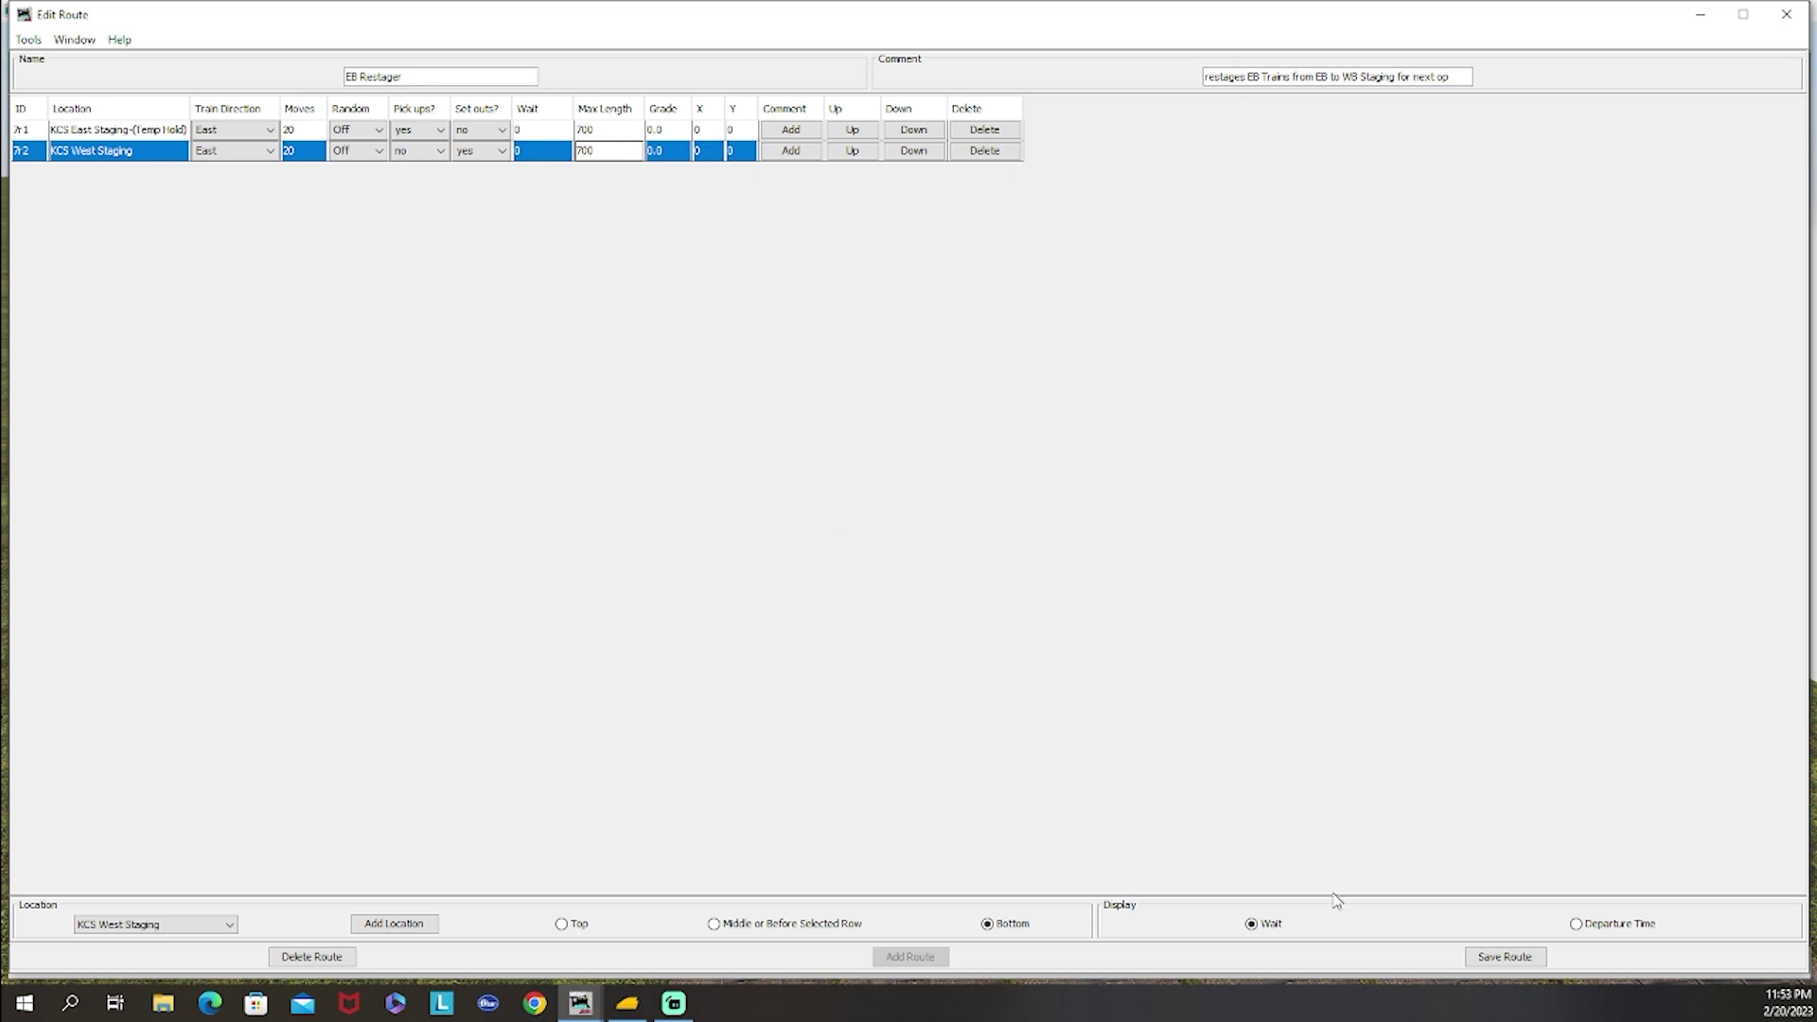
# Step: Save the EB Restager route, then close its editor and the Routes list
pyautogui.click(1469, 958)
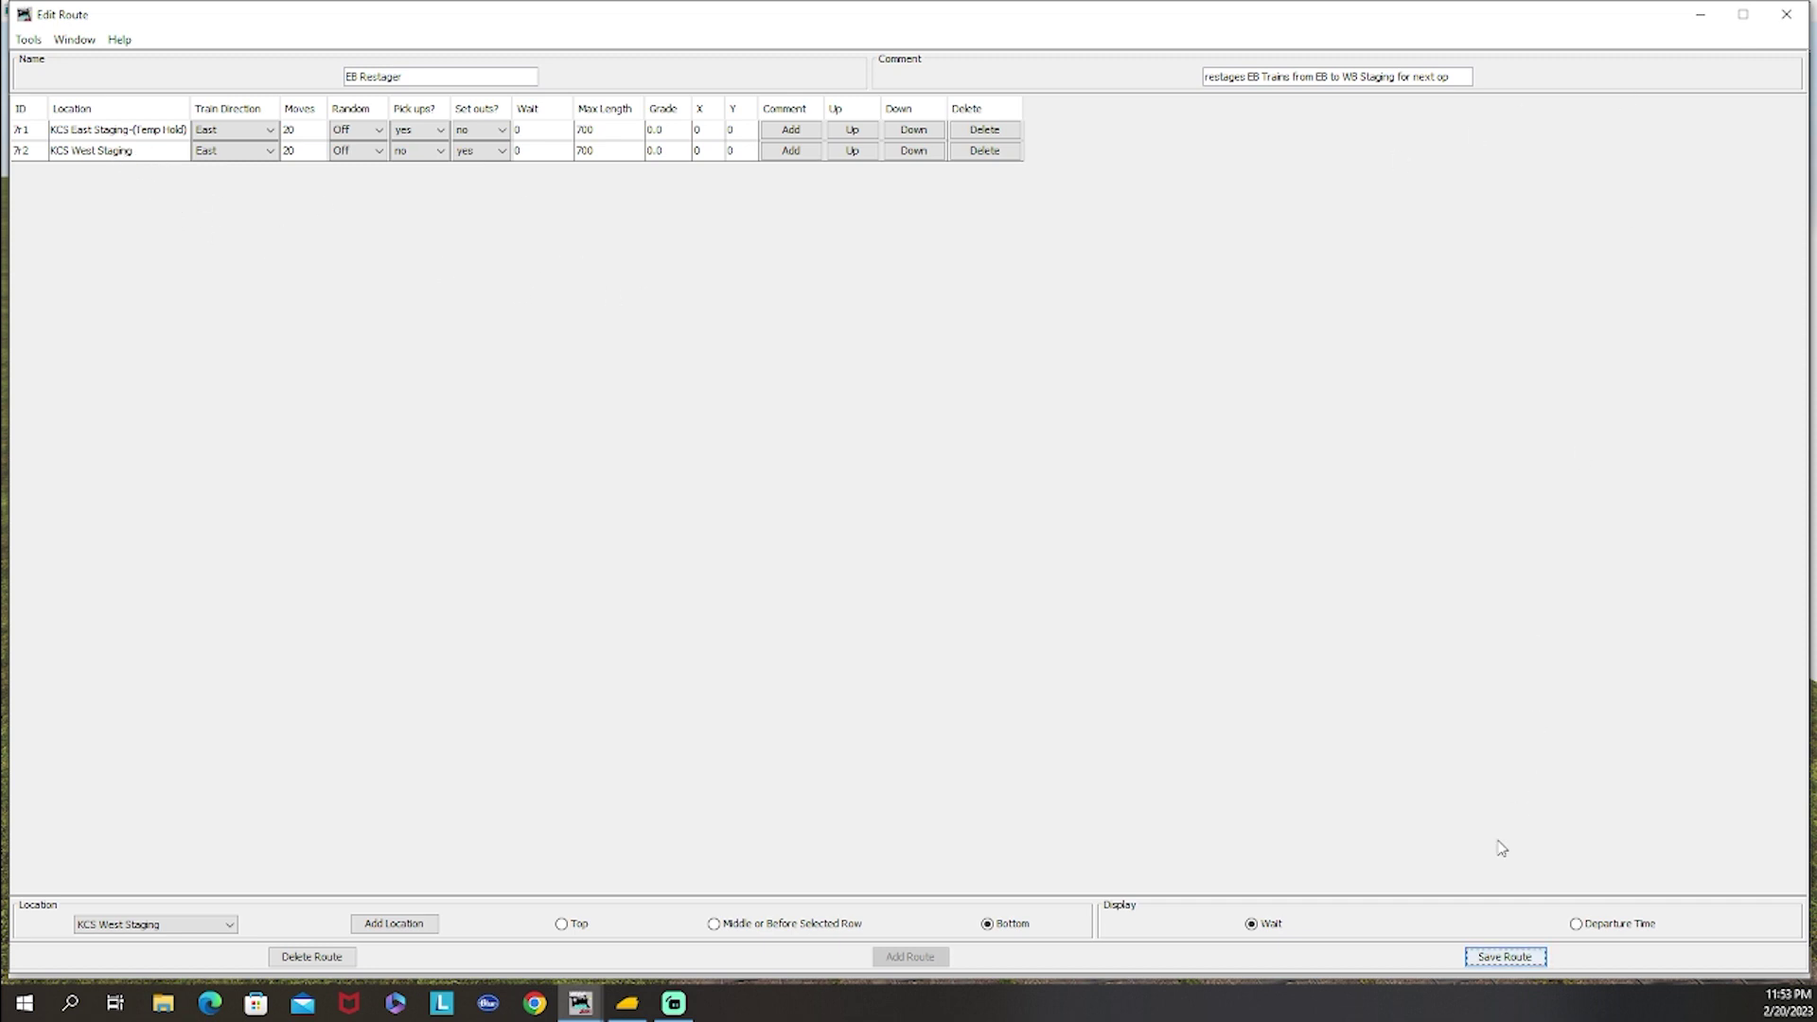
pyautogui.click(1780, 14)
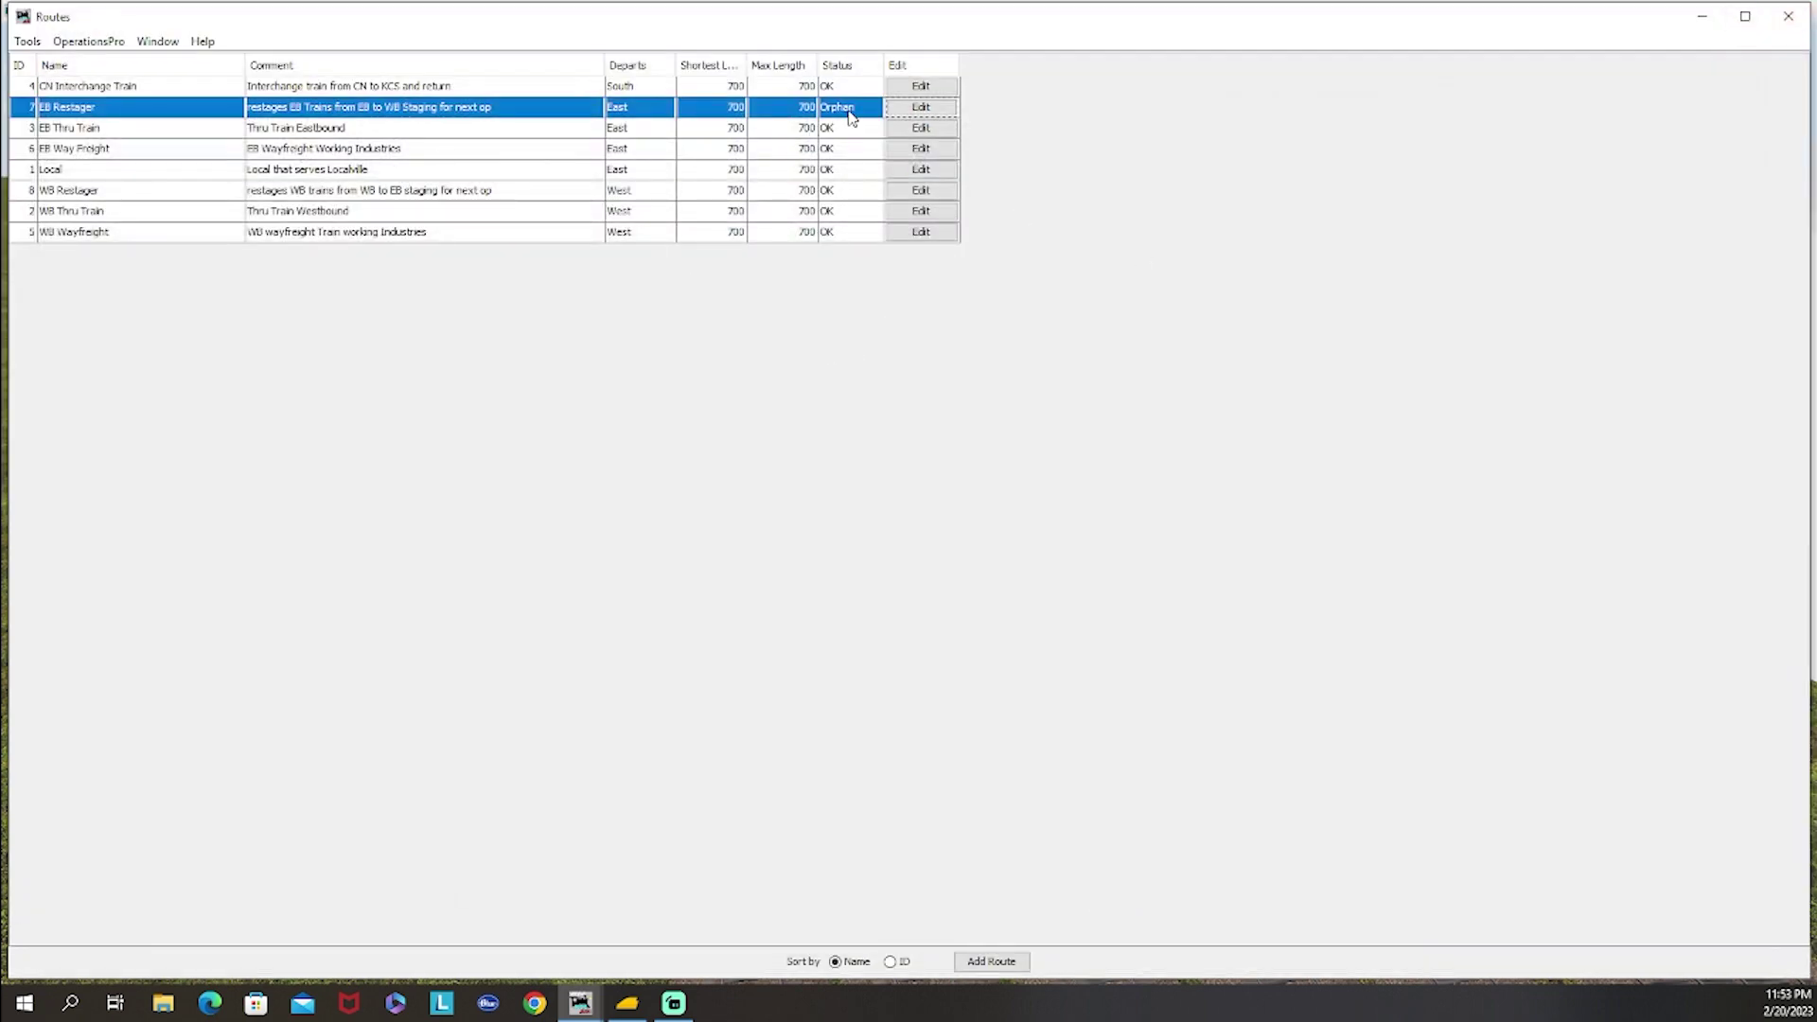
pyautogui.click(1787, 16)
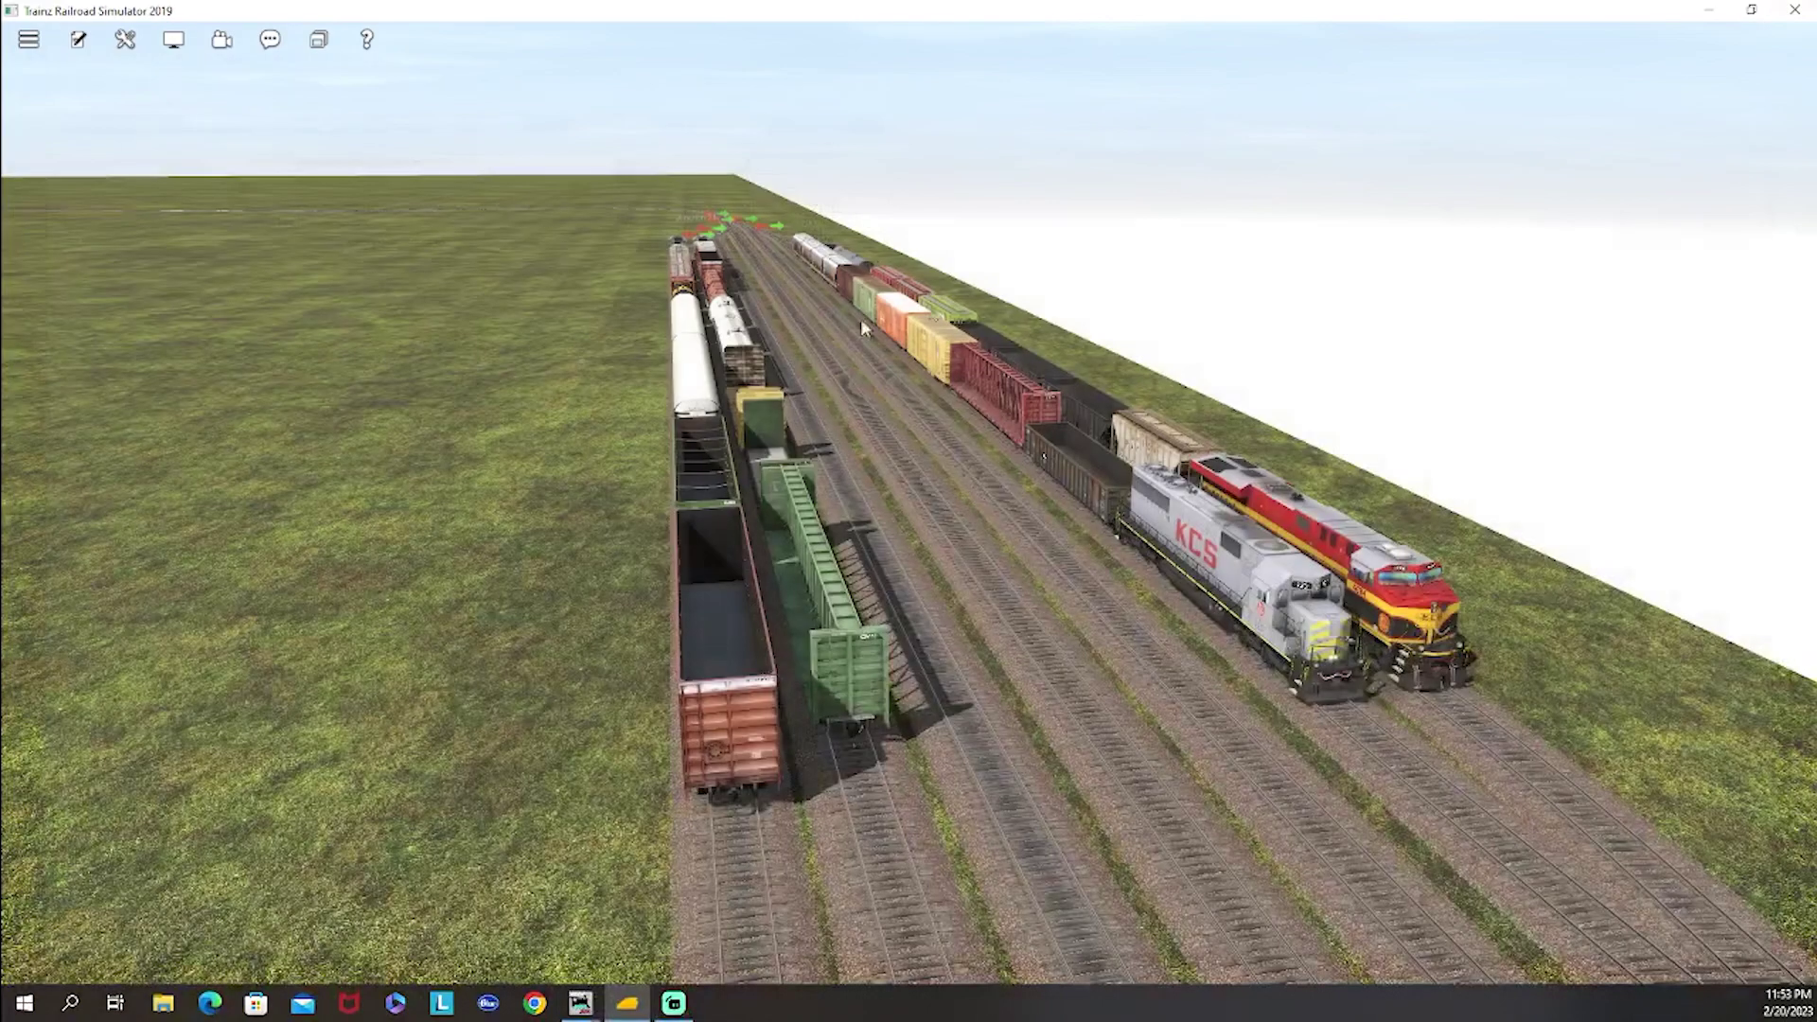
# Step: From the Trains list, start a new train in a maximized form and name it EB Restager
pyautogui.moveTo(580, 1003)
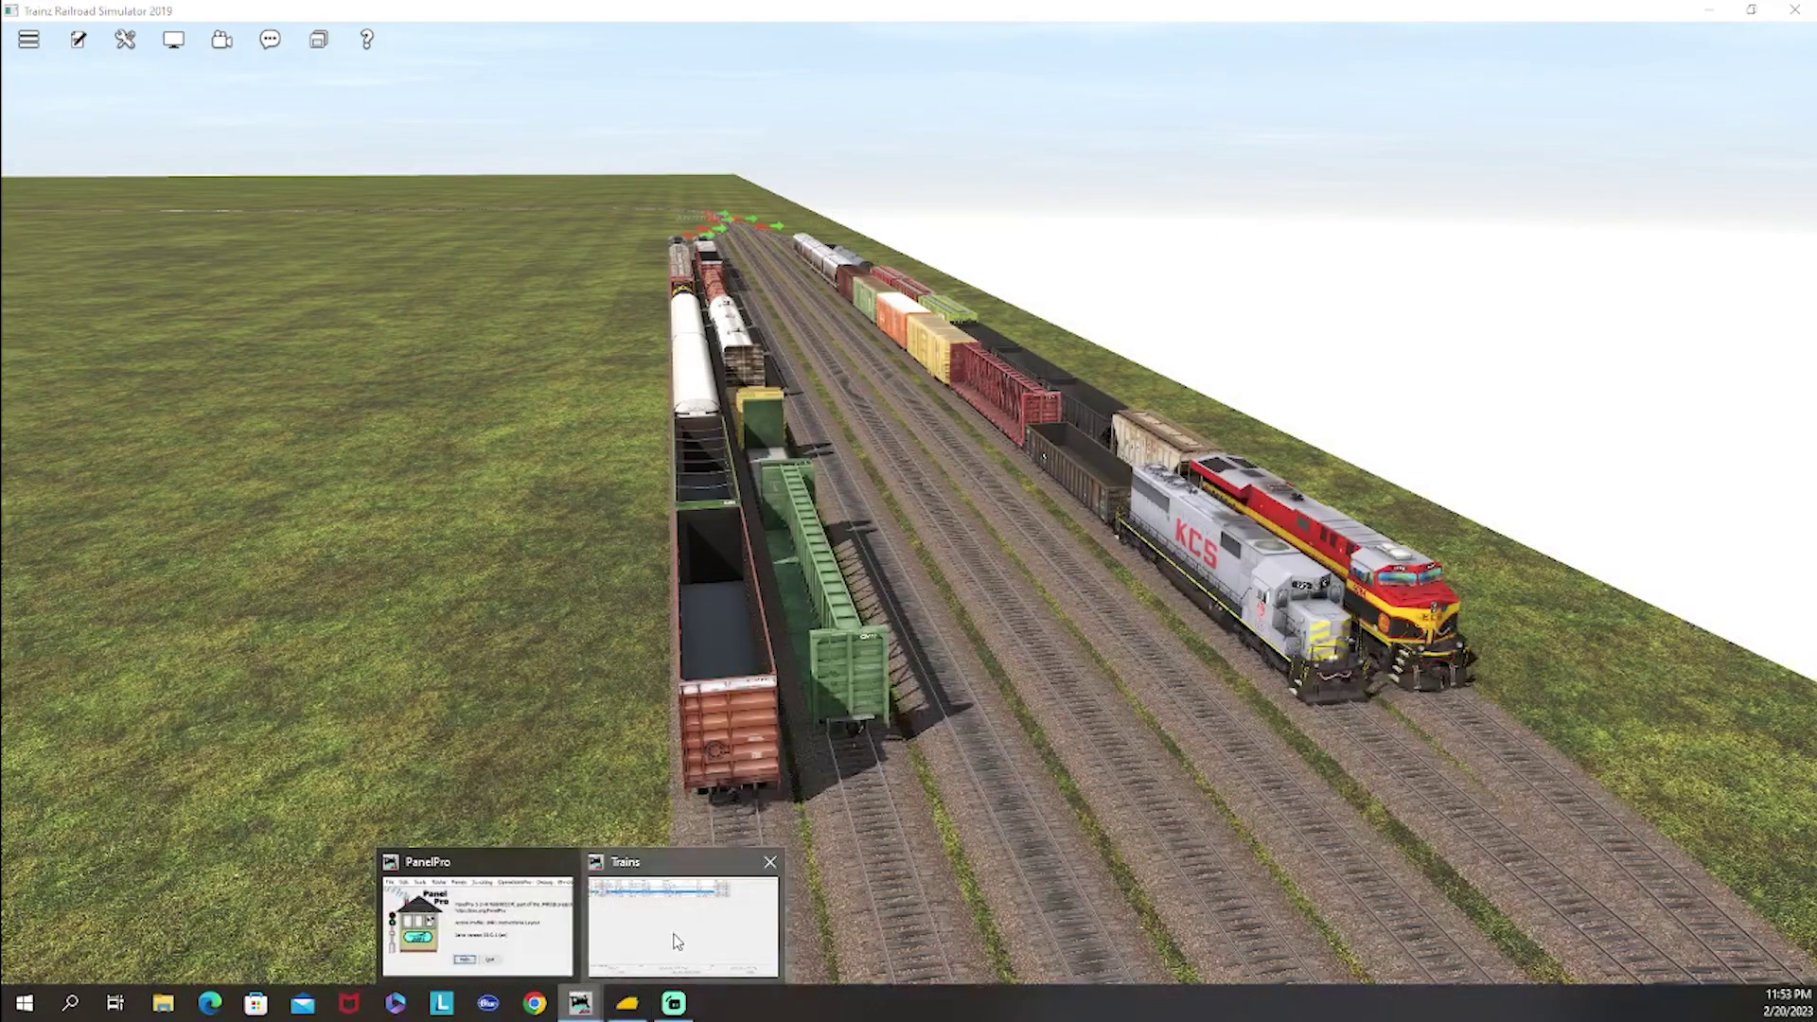
pyautogui.click(673, 941)
pyautogui.click(333, 932)
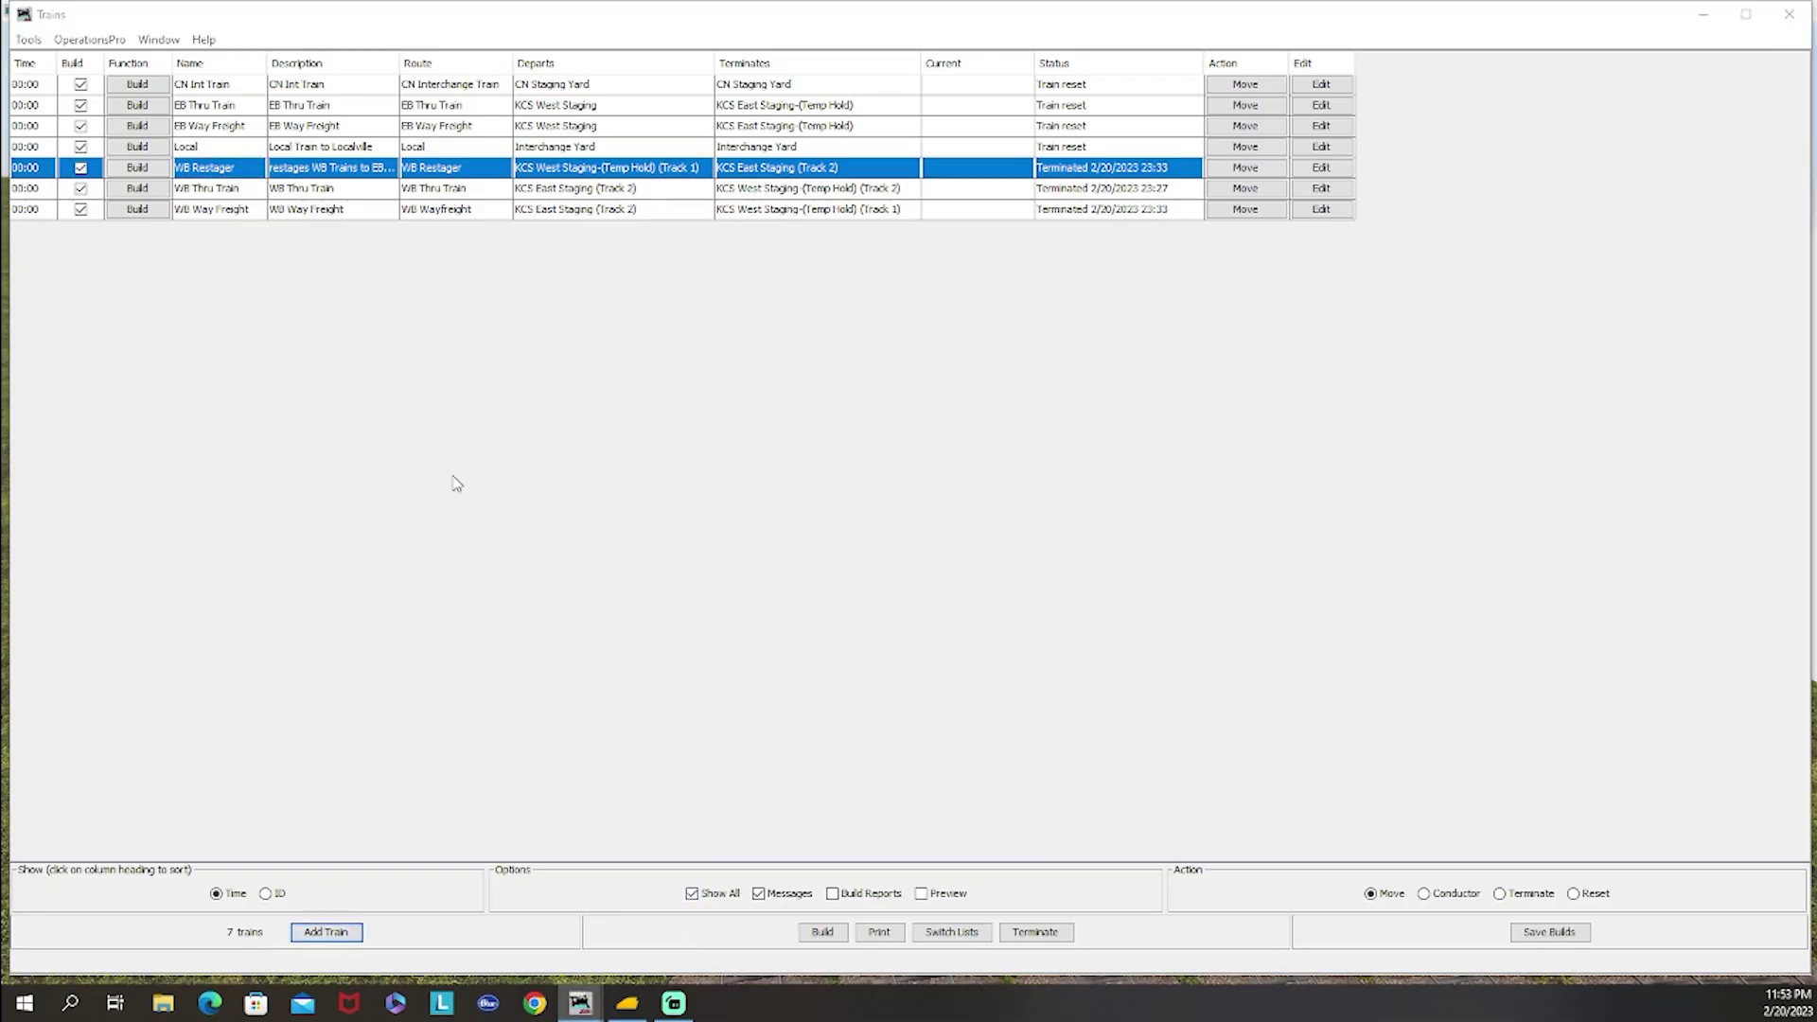
pyautogui.moveTo(430, 29); pyautogui.dragTo(930, 29)
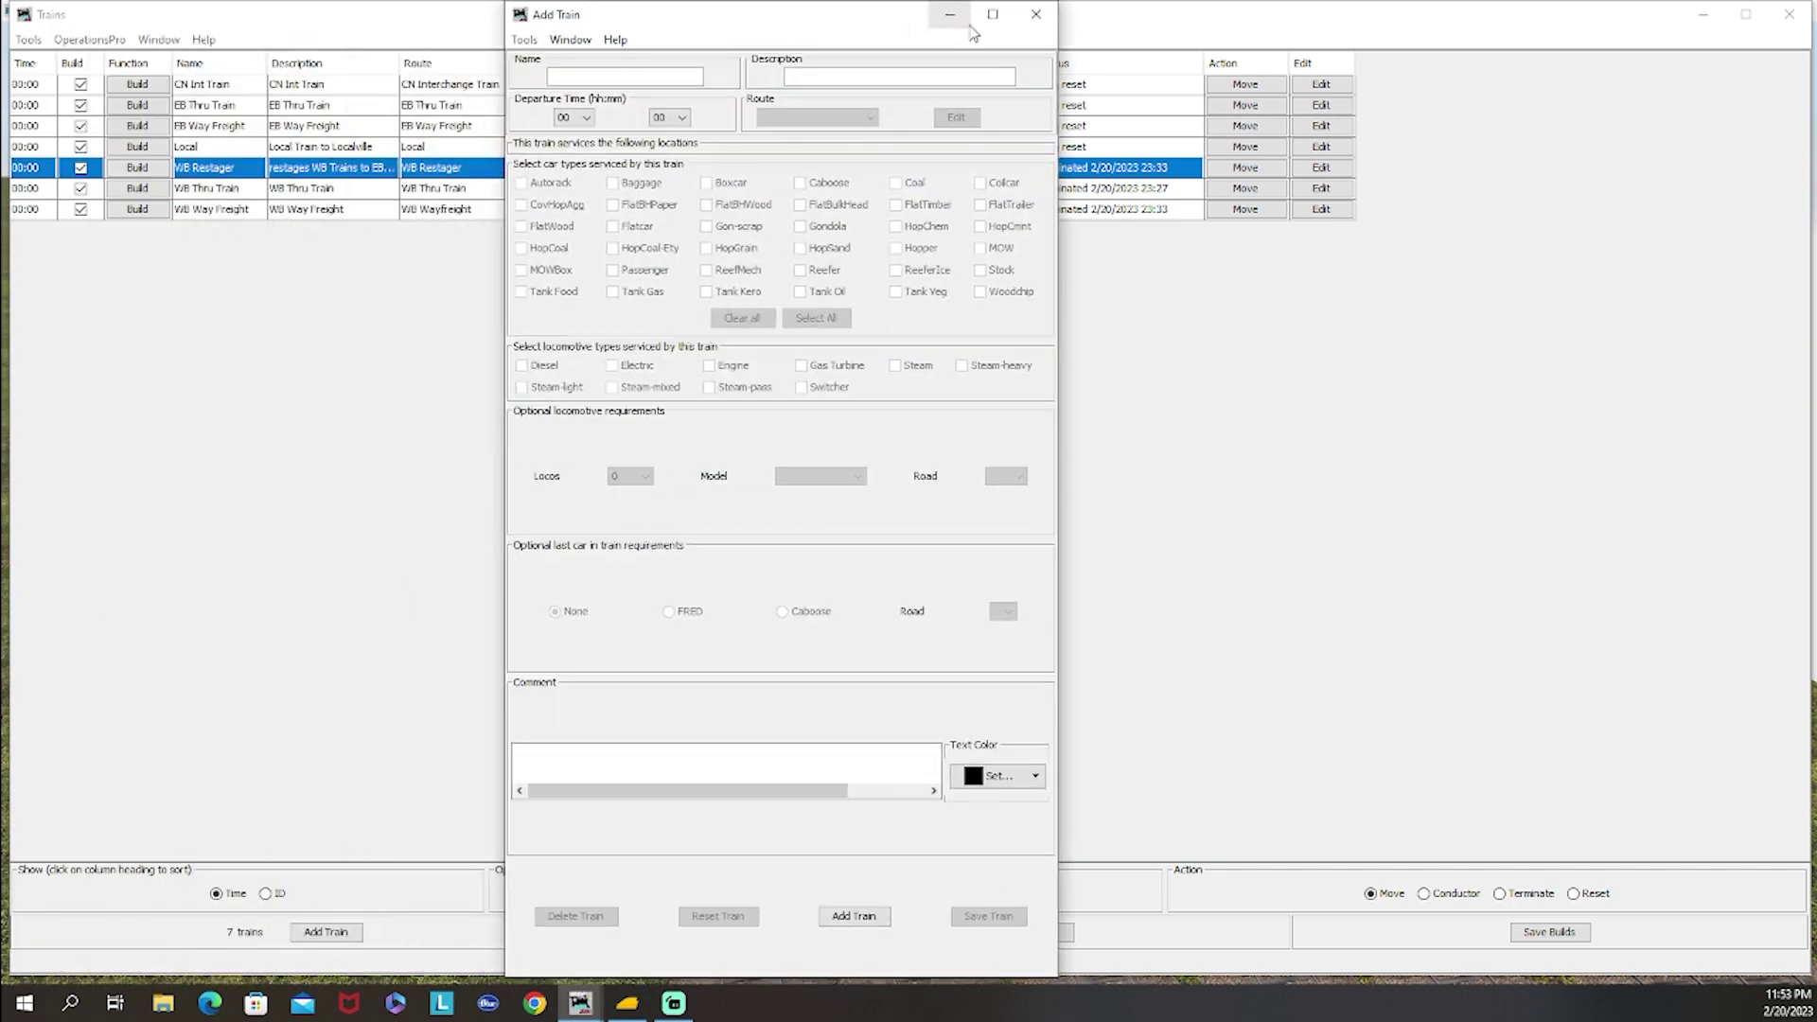
pyautogui.click(993, 14)
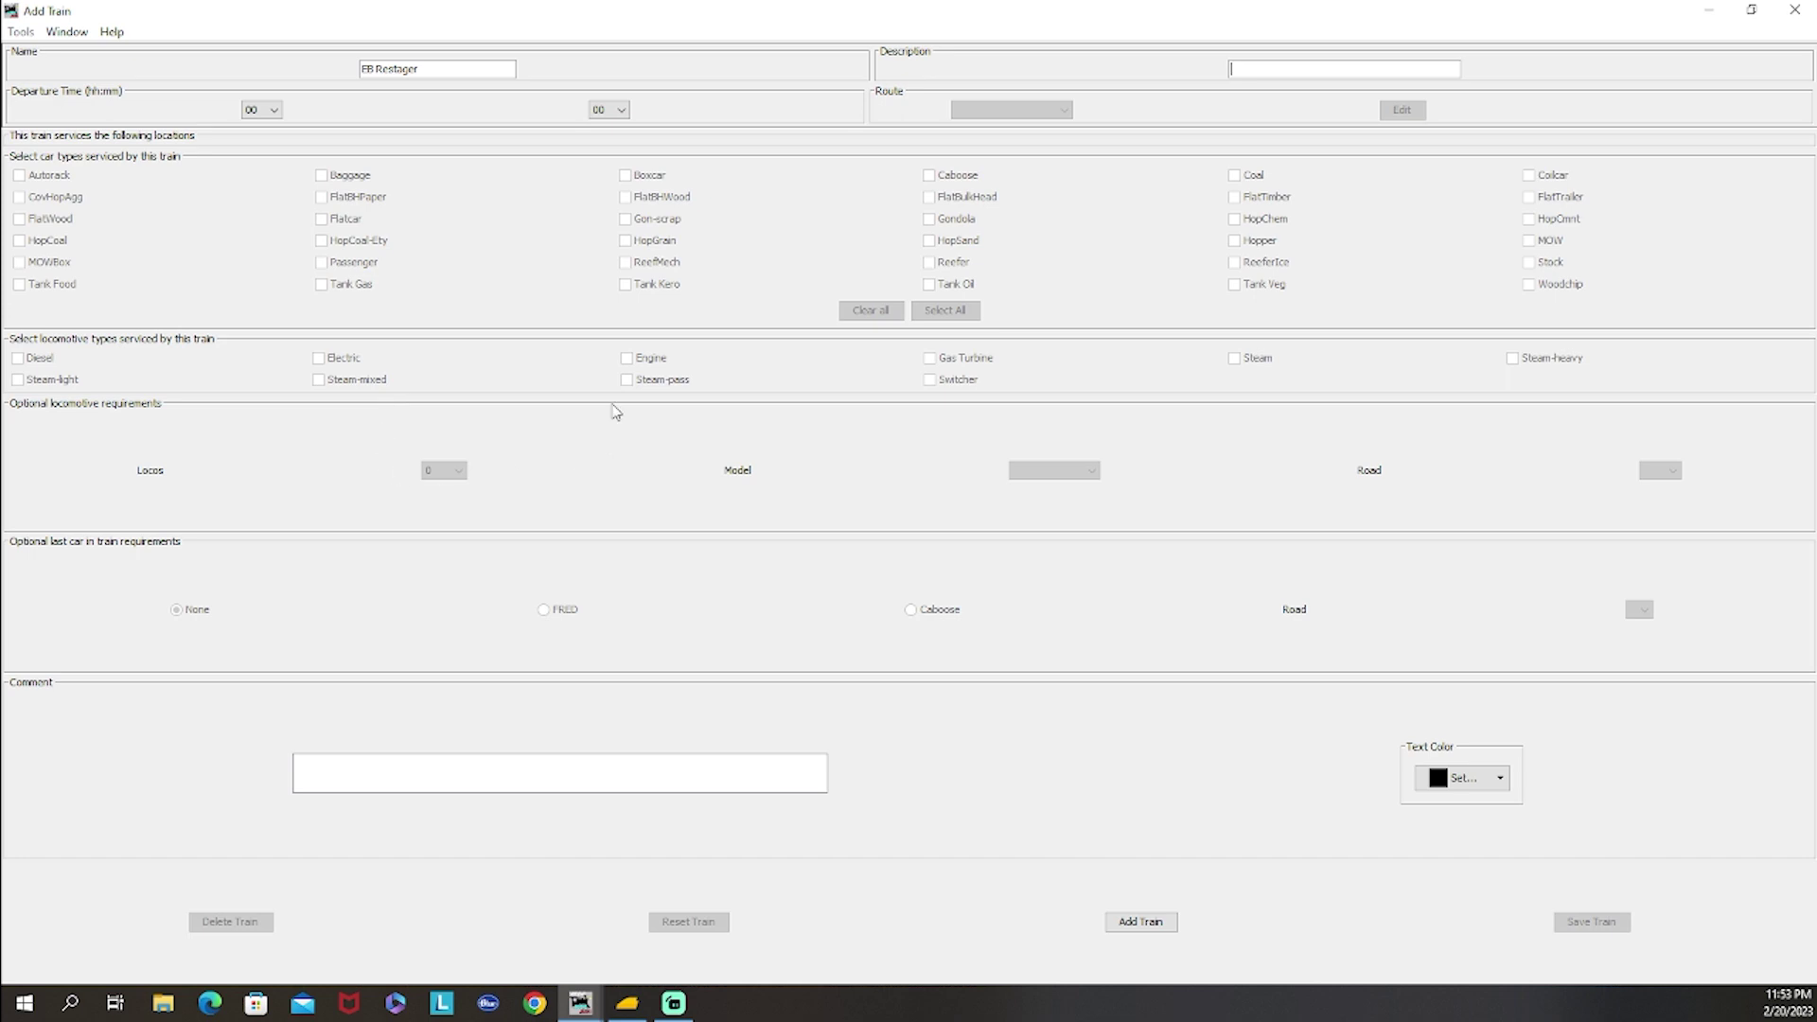
# Step: Add the newly named train and assign it the EB Restager route
pyautogui.click(1141, 921)
pyautogui.click(998, 125)
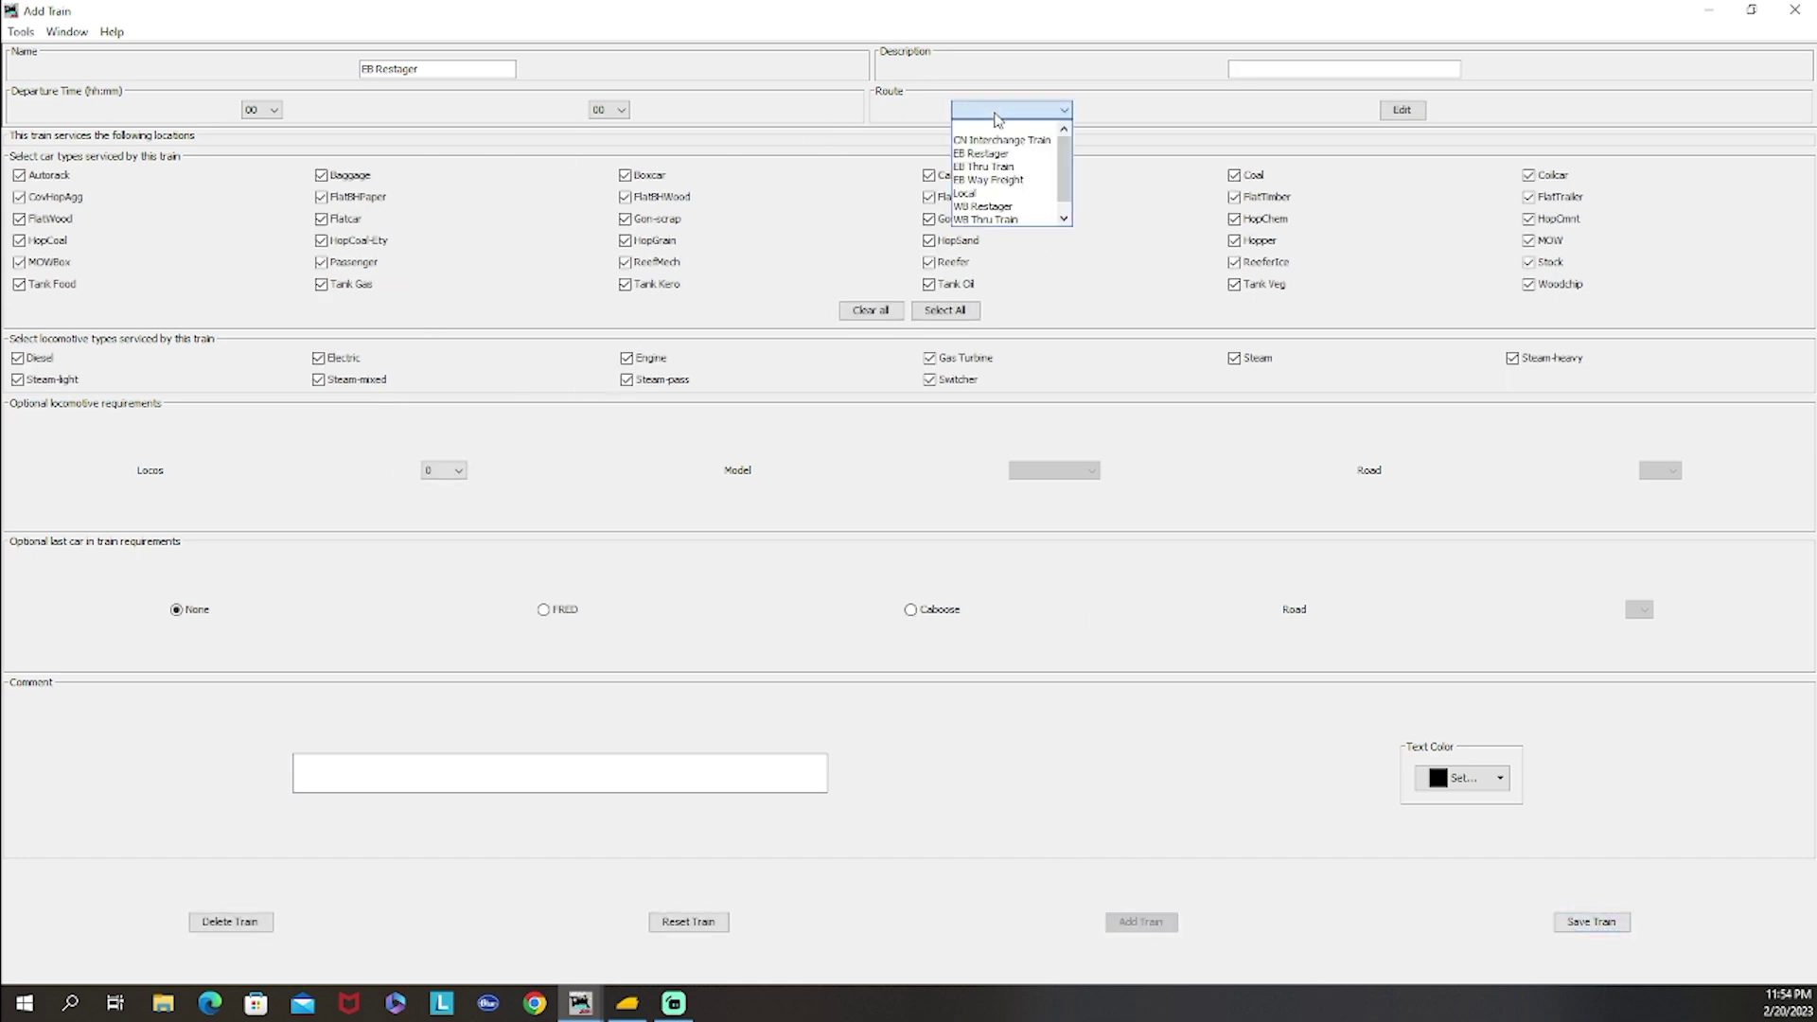
pyautogui.click(998, 163)
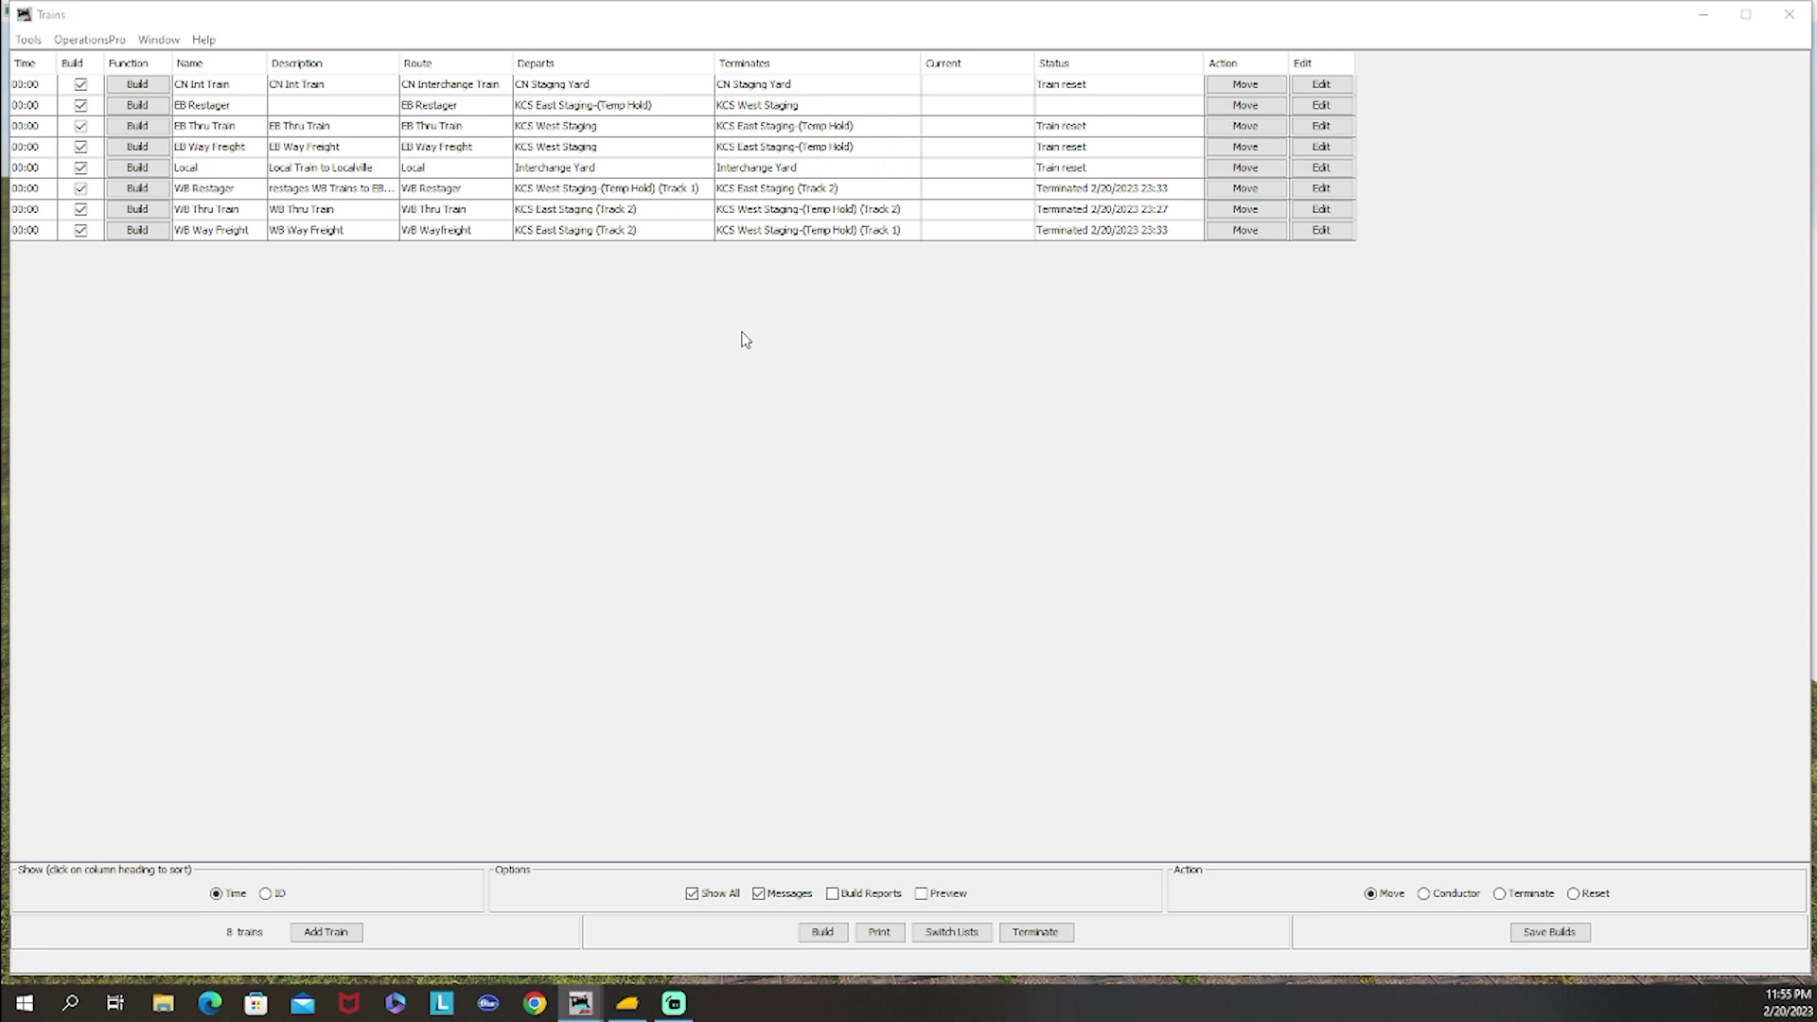
# Step: Open the train automation list from the Trains window
pyautogui.click(601, 361)
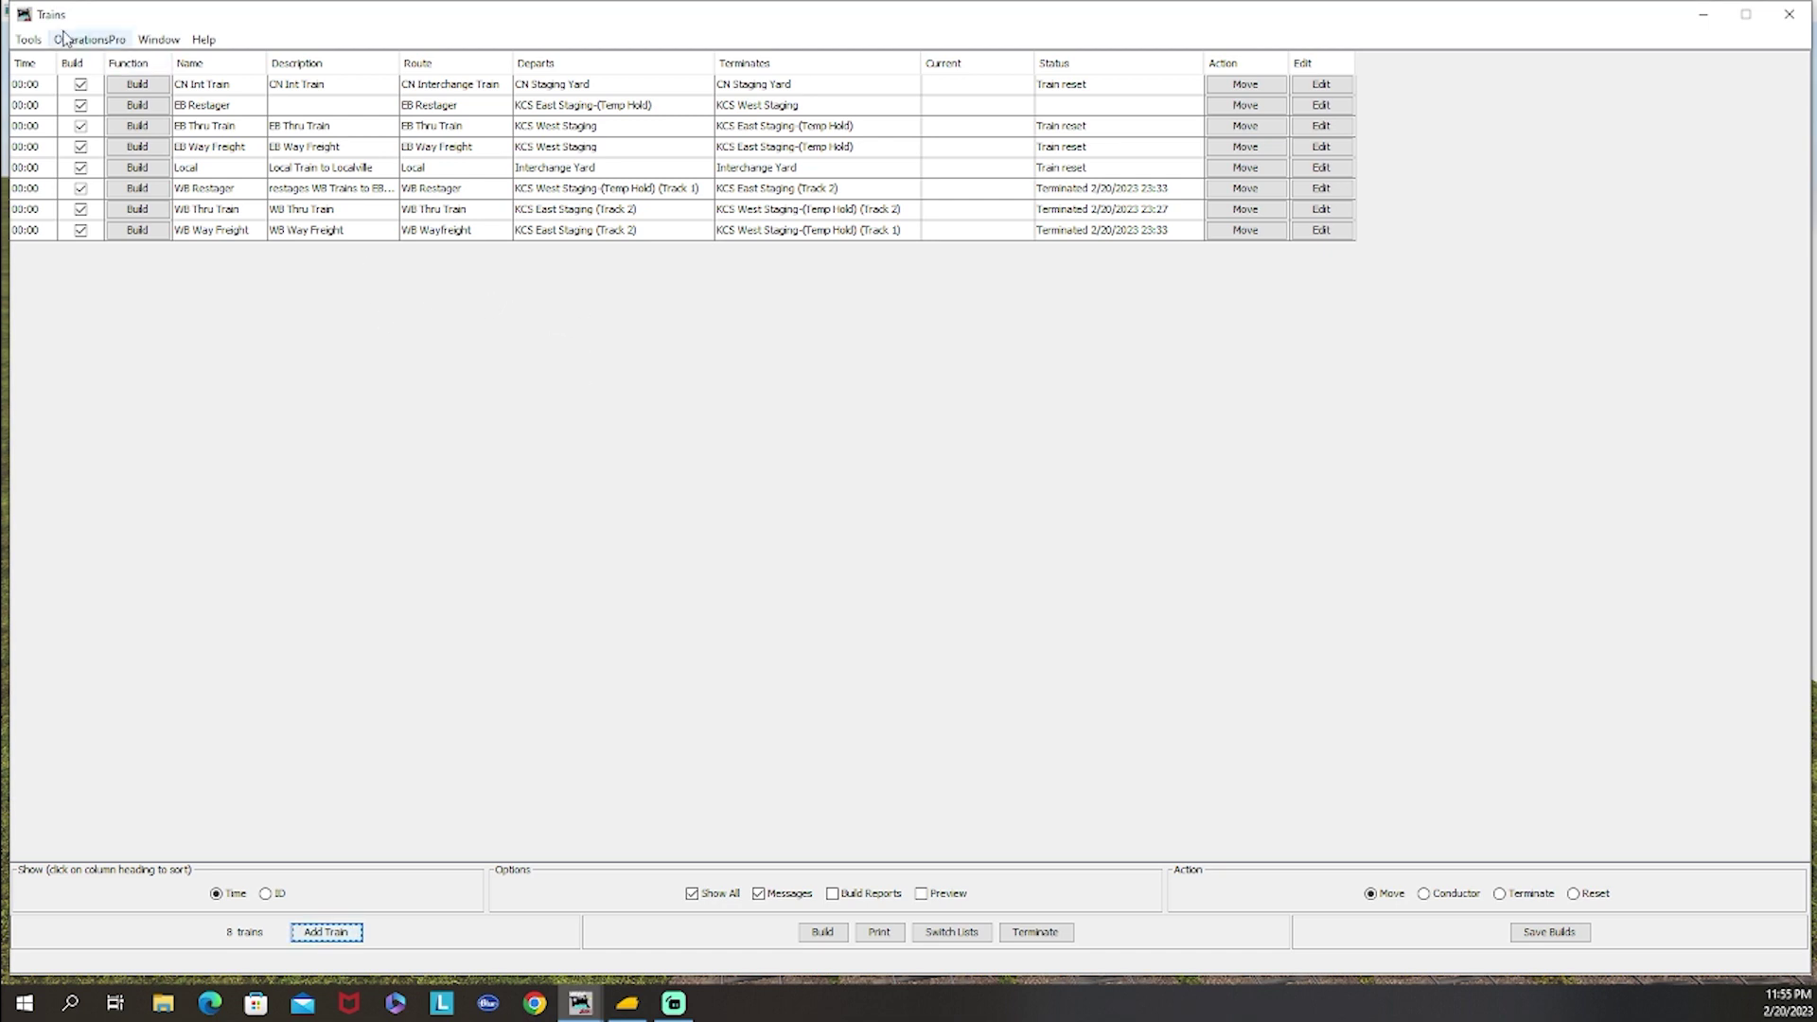
pyautogui.click(36, 43)
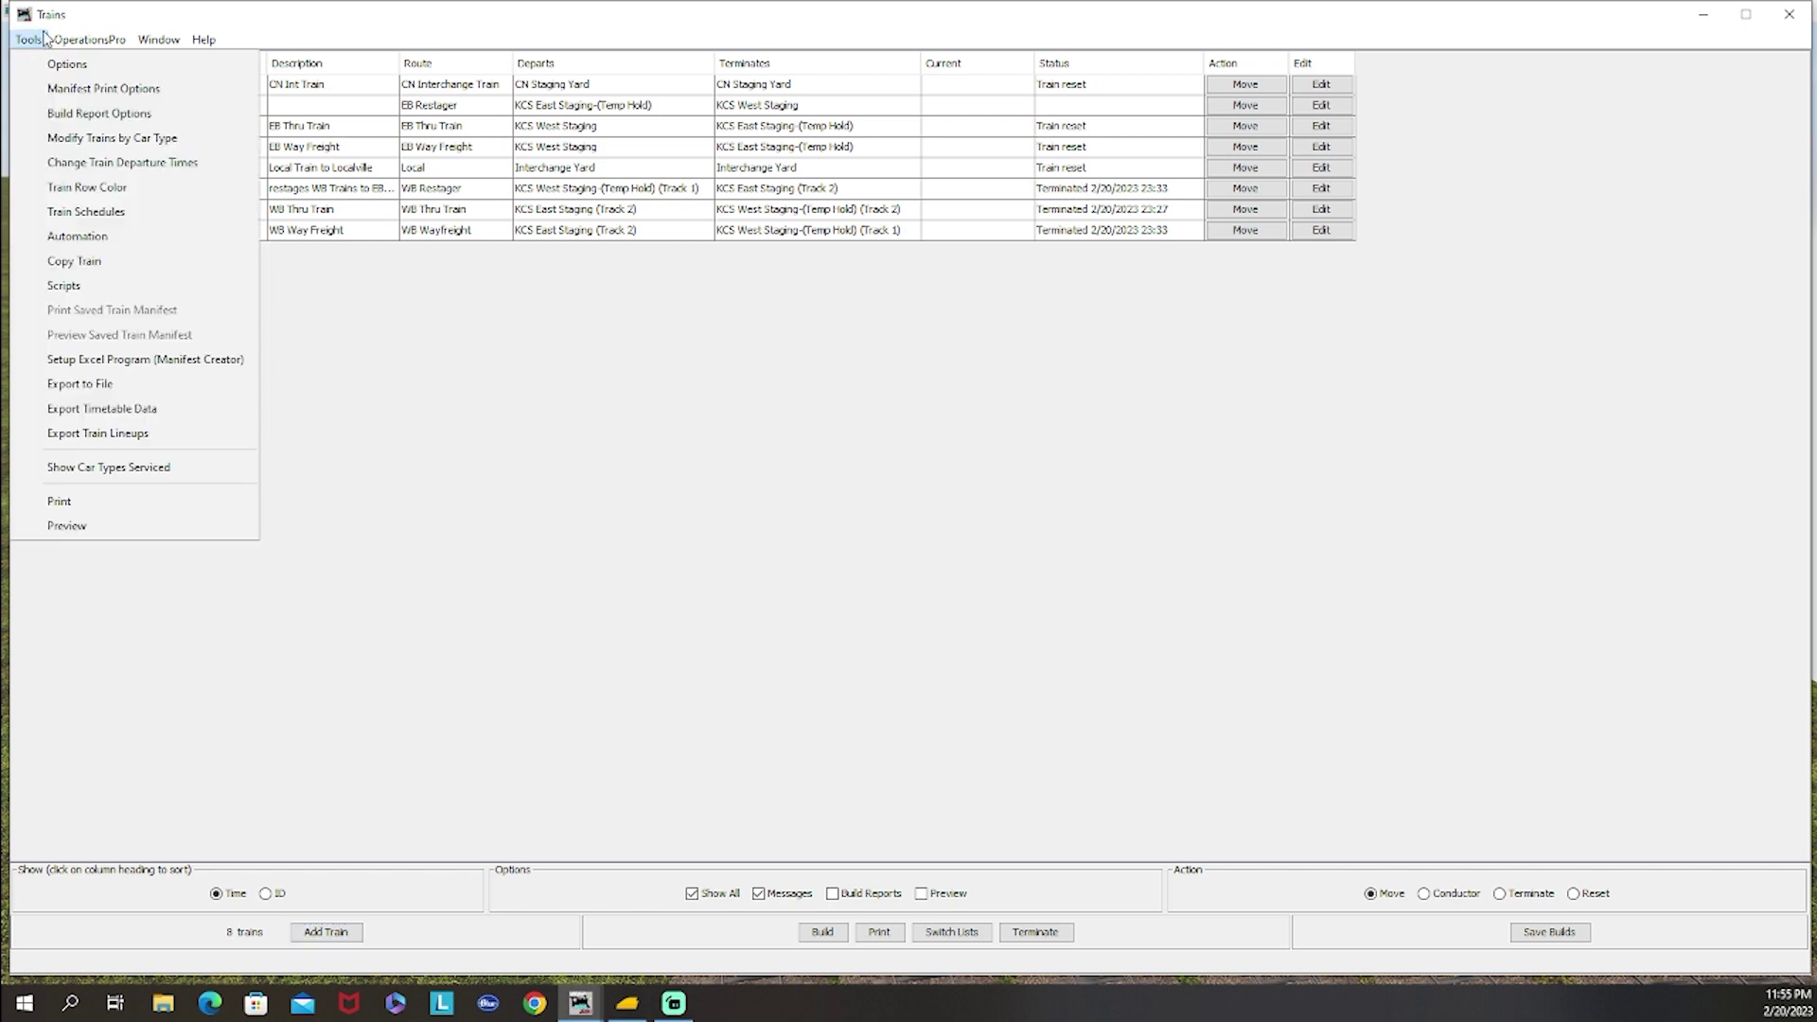
pyautogui.click(99, 239)
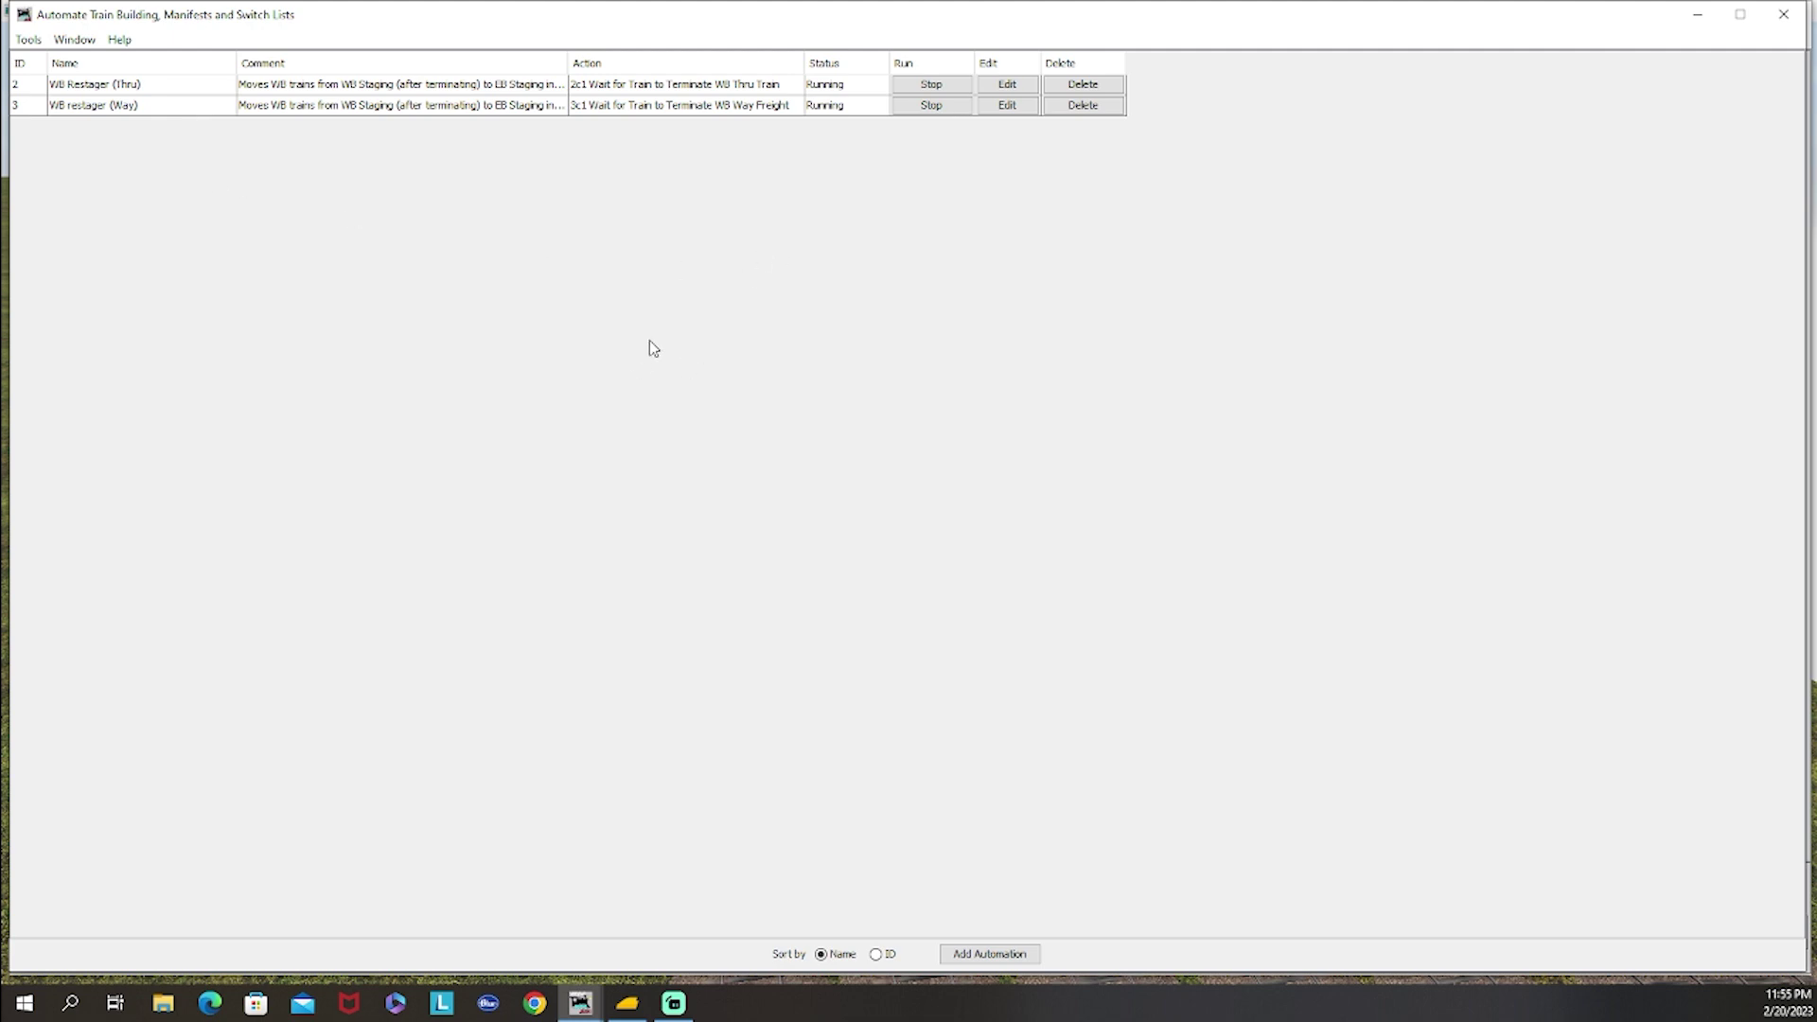
# Step: Create a new automation named EB restager (Thru) using a maximized form
pyautogui.click(984, 950)
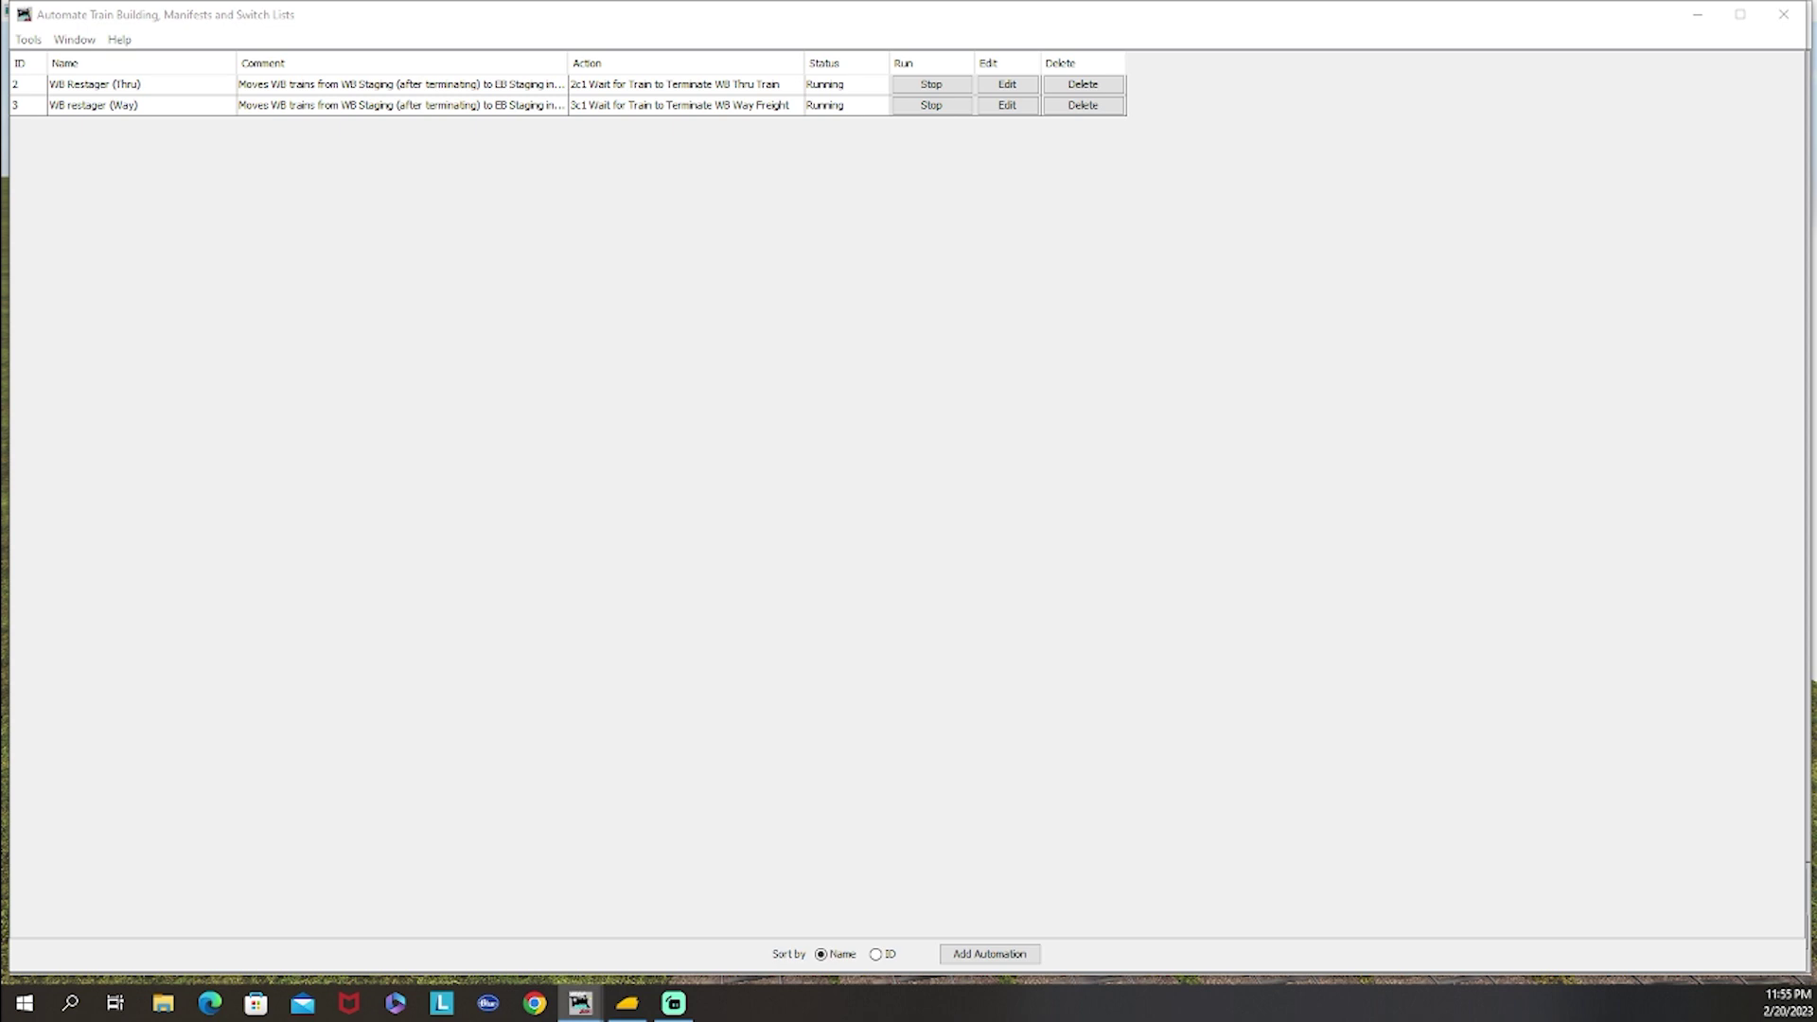
pyautogui.moveTo(360, 38); pyautogui.dragTo(1079, 43)
pyautogui.click(1542, 20)
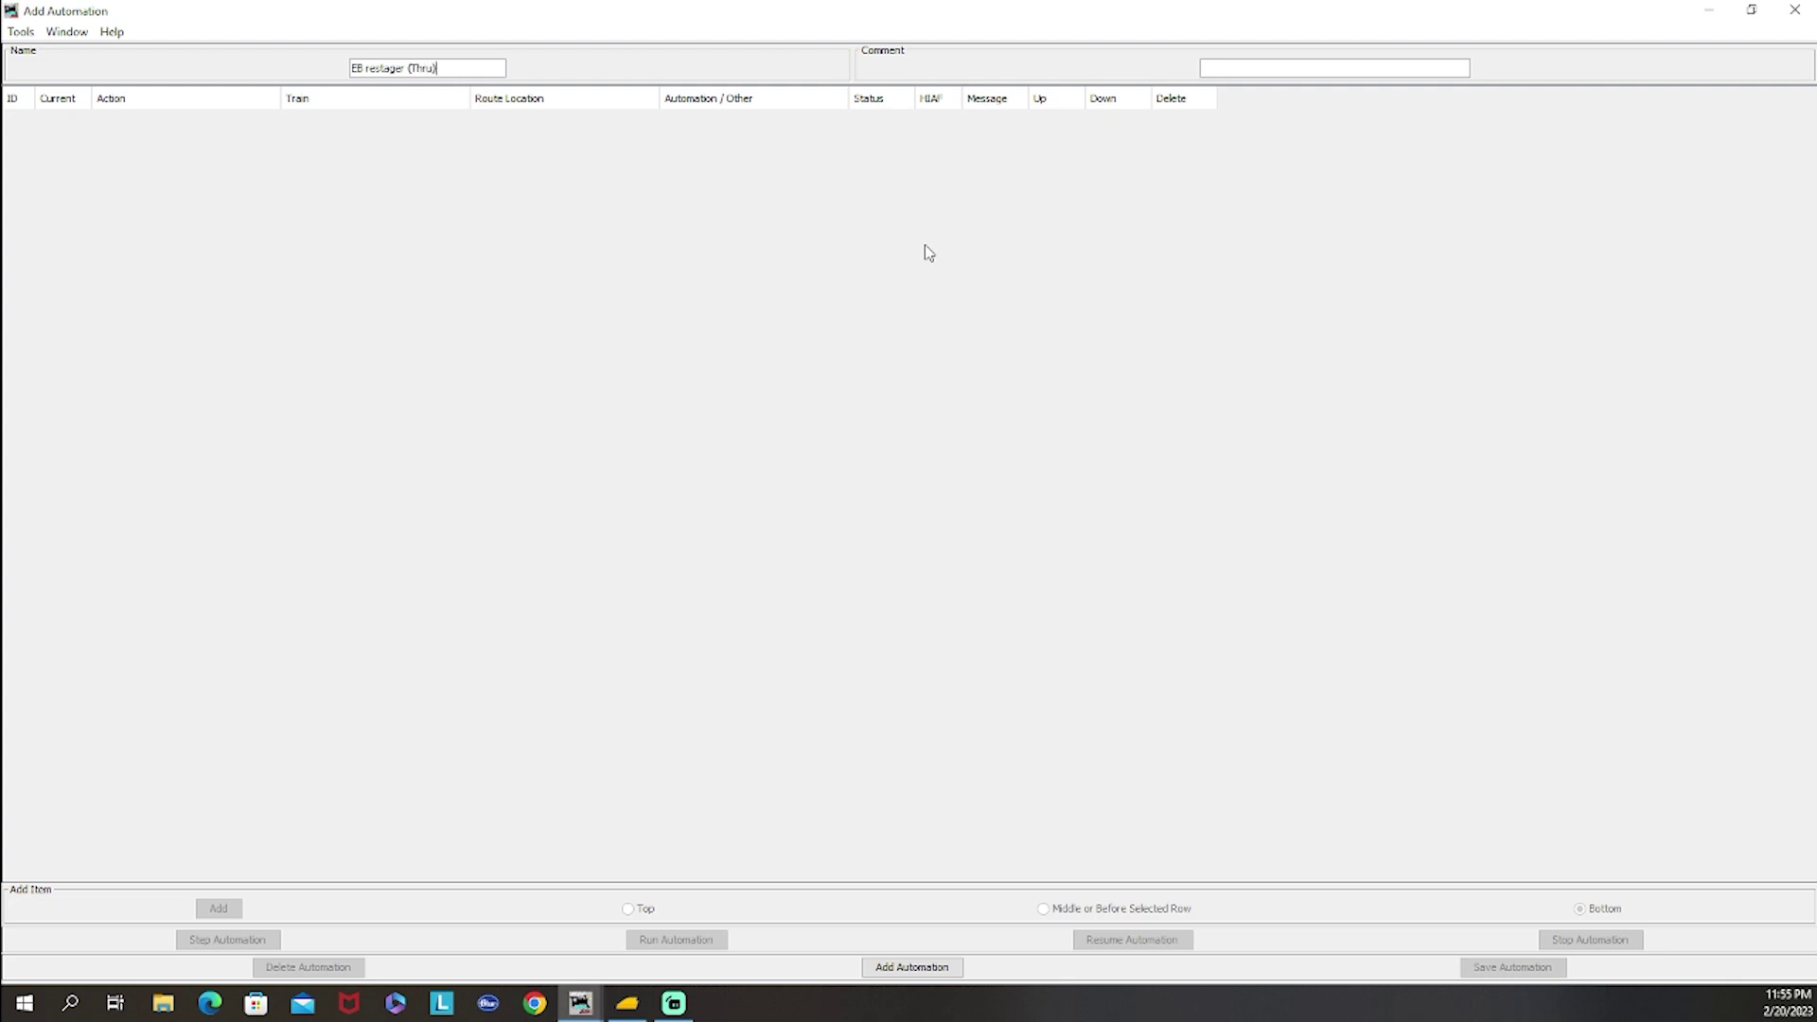
pyautogui.click(911, 966)
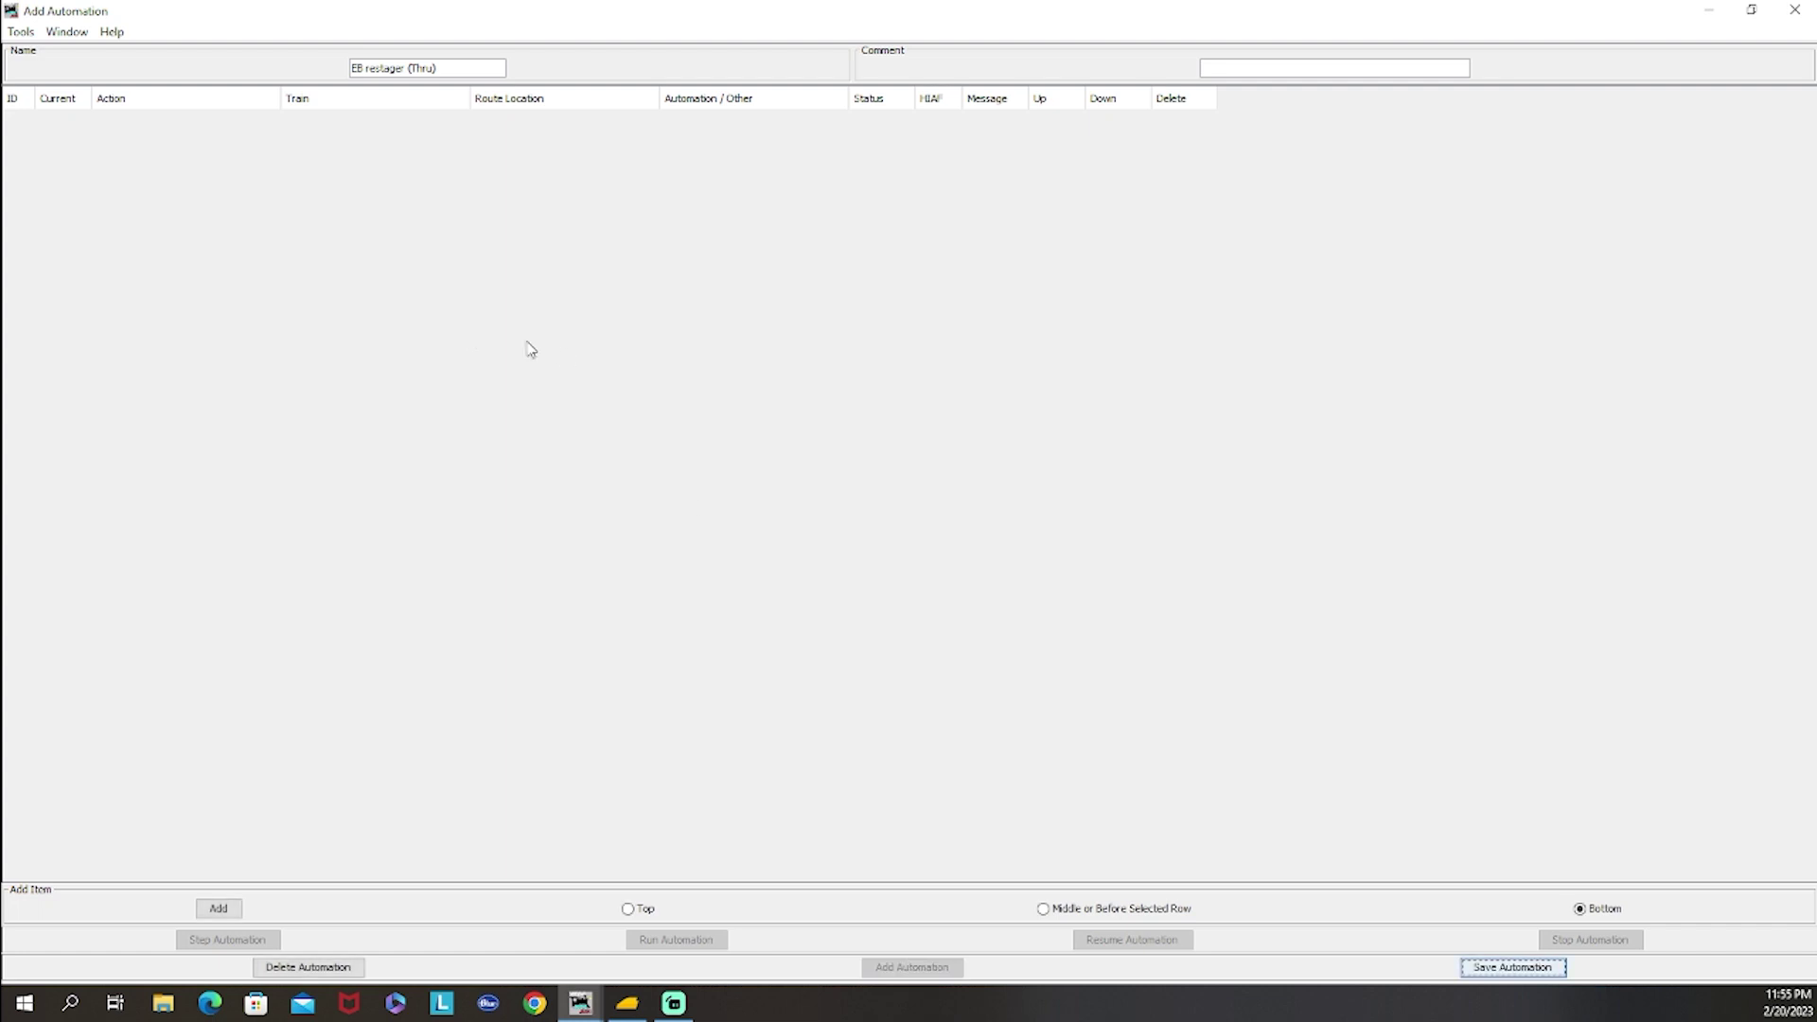
# Step: Add a first automation item that waits for the EB Thru Train to terminate
pyautogui.click(224, 911)
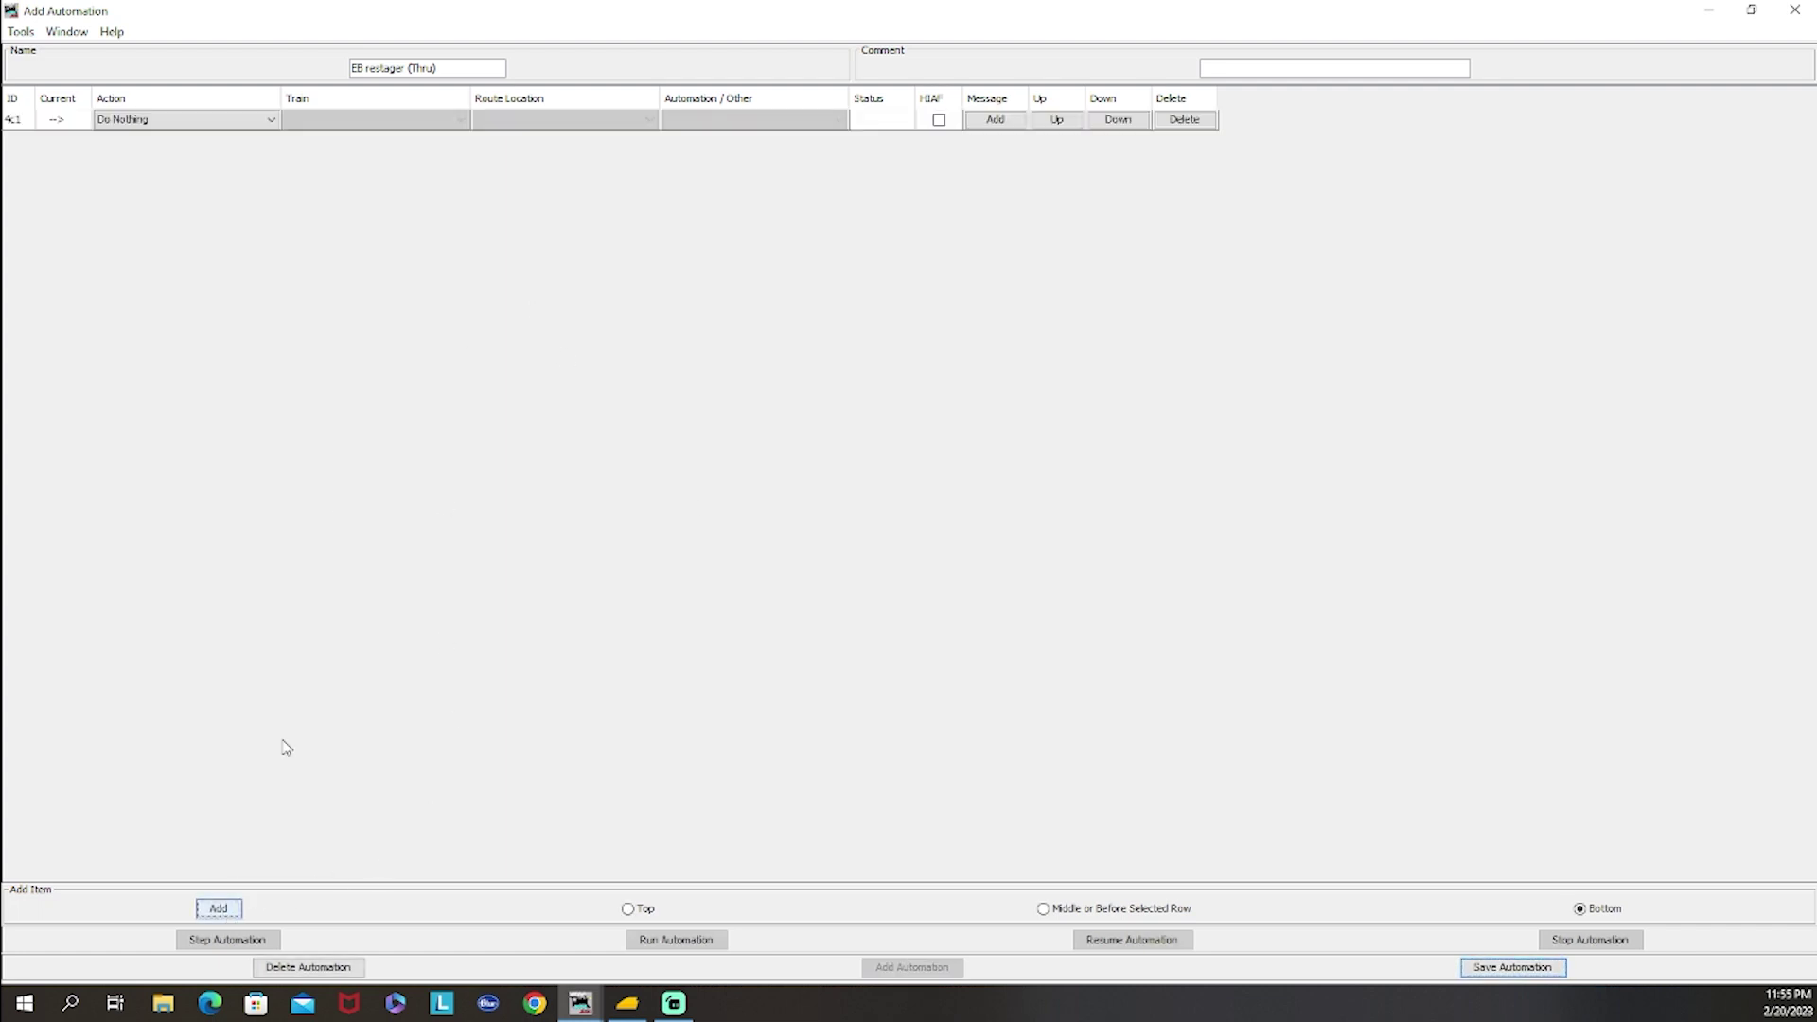
pyautogui.click(231, 122)
pyautogui.scroll(-6, 195, 184)
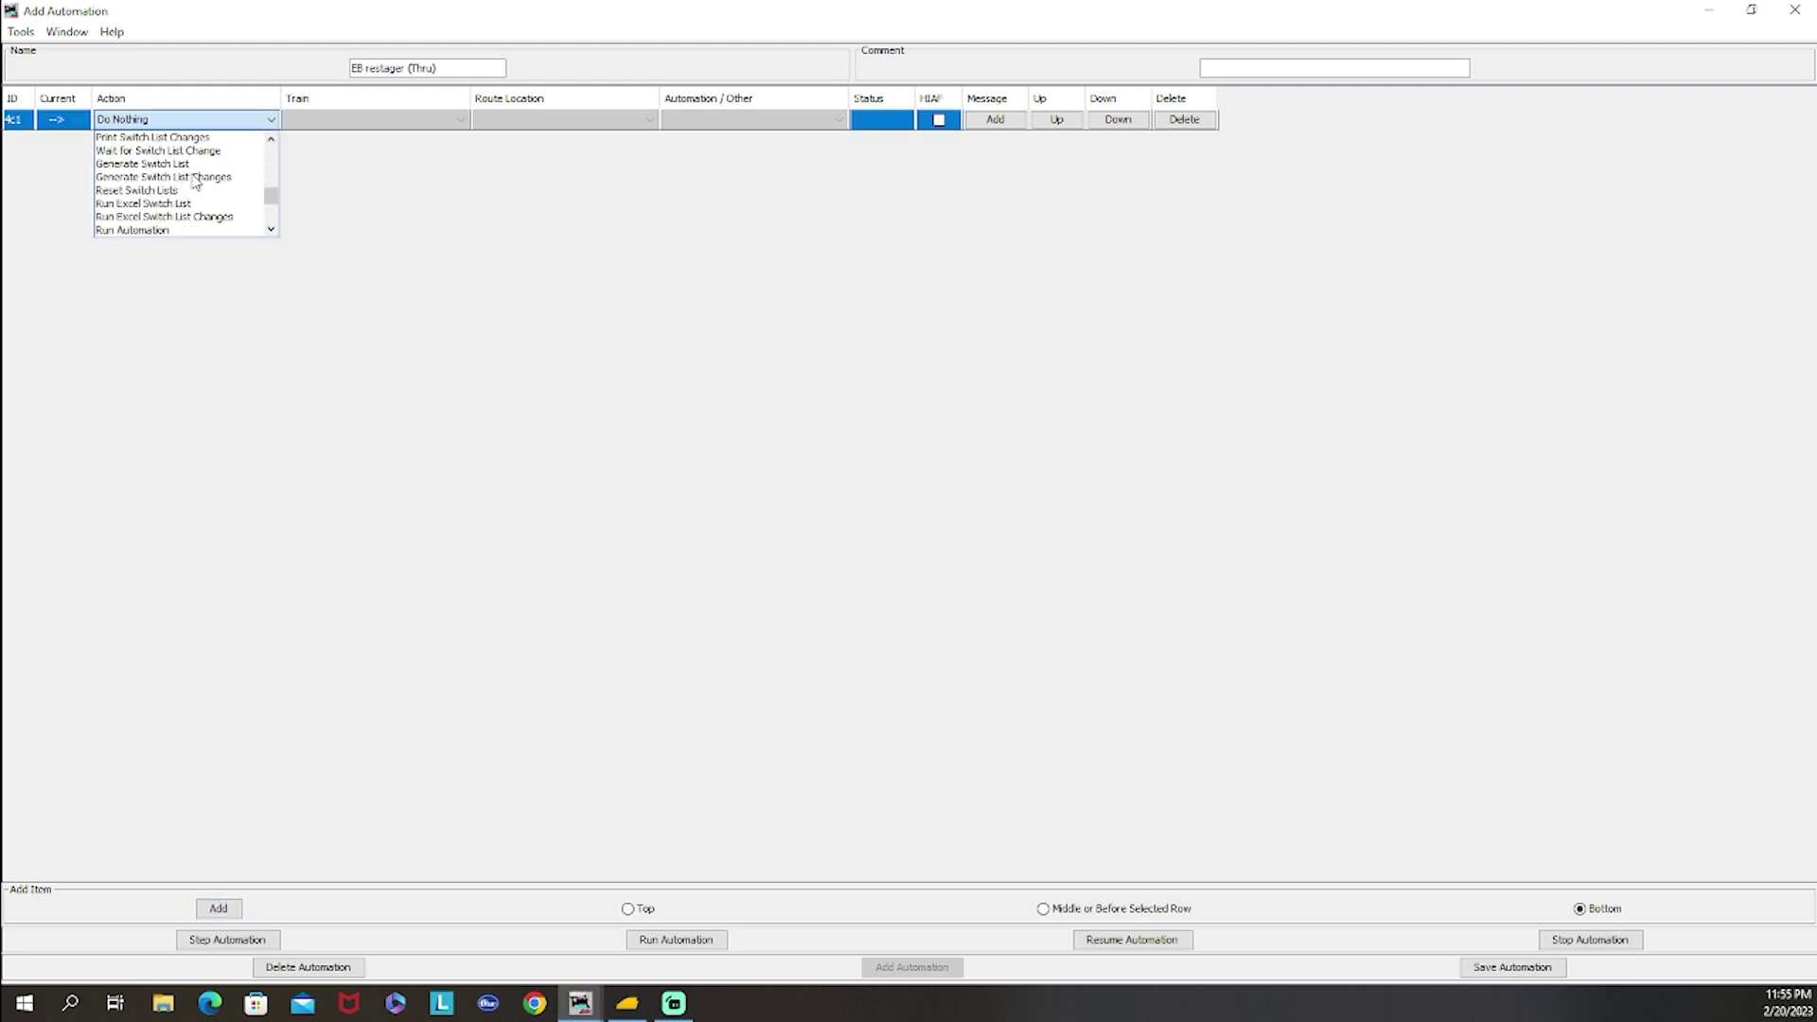
pyautogui.scroll(6, 196, 194)
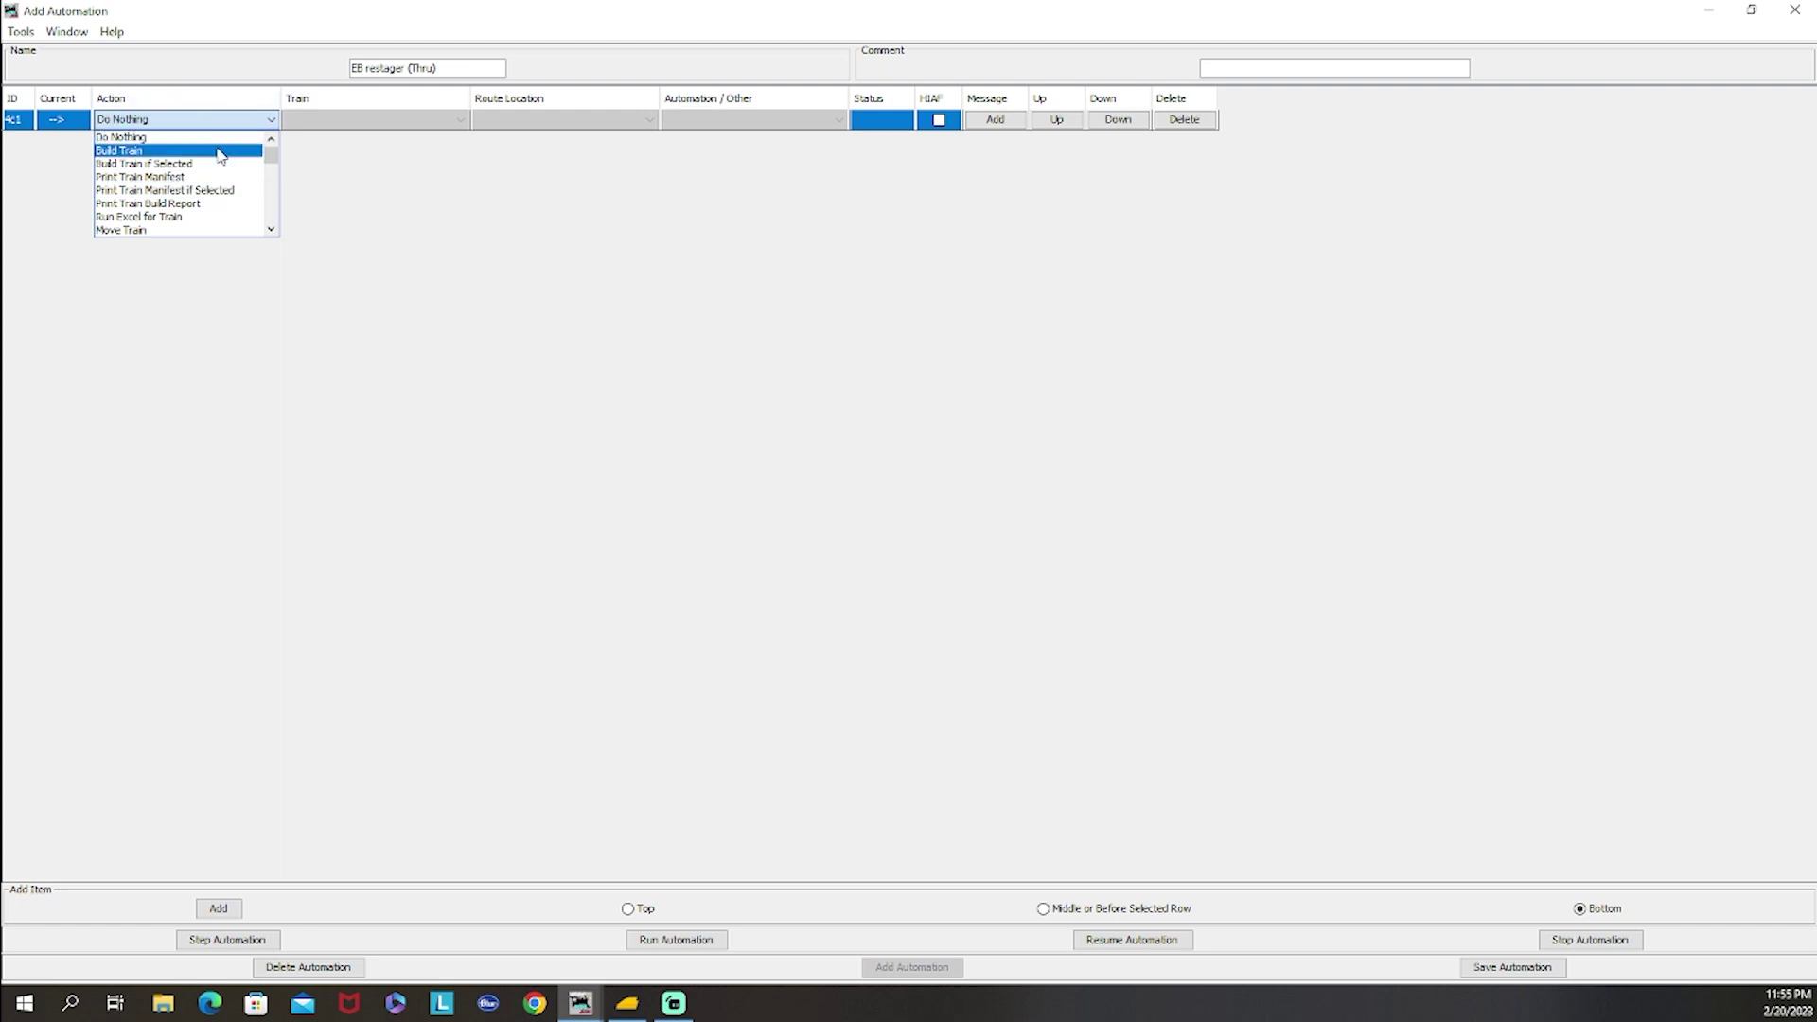
pyautogui.scroll(-2, 197, 216)
pyautogui.scroll(-1, 196, 217)
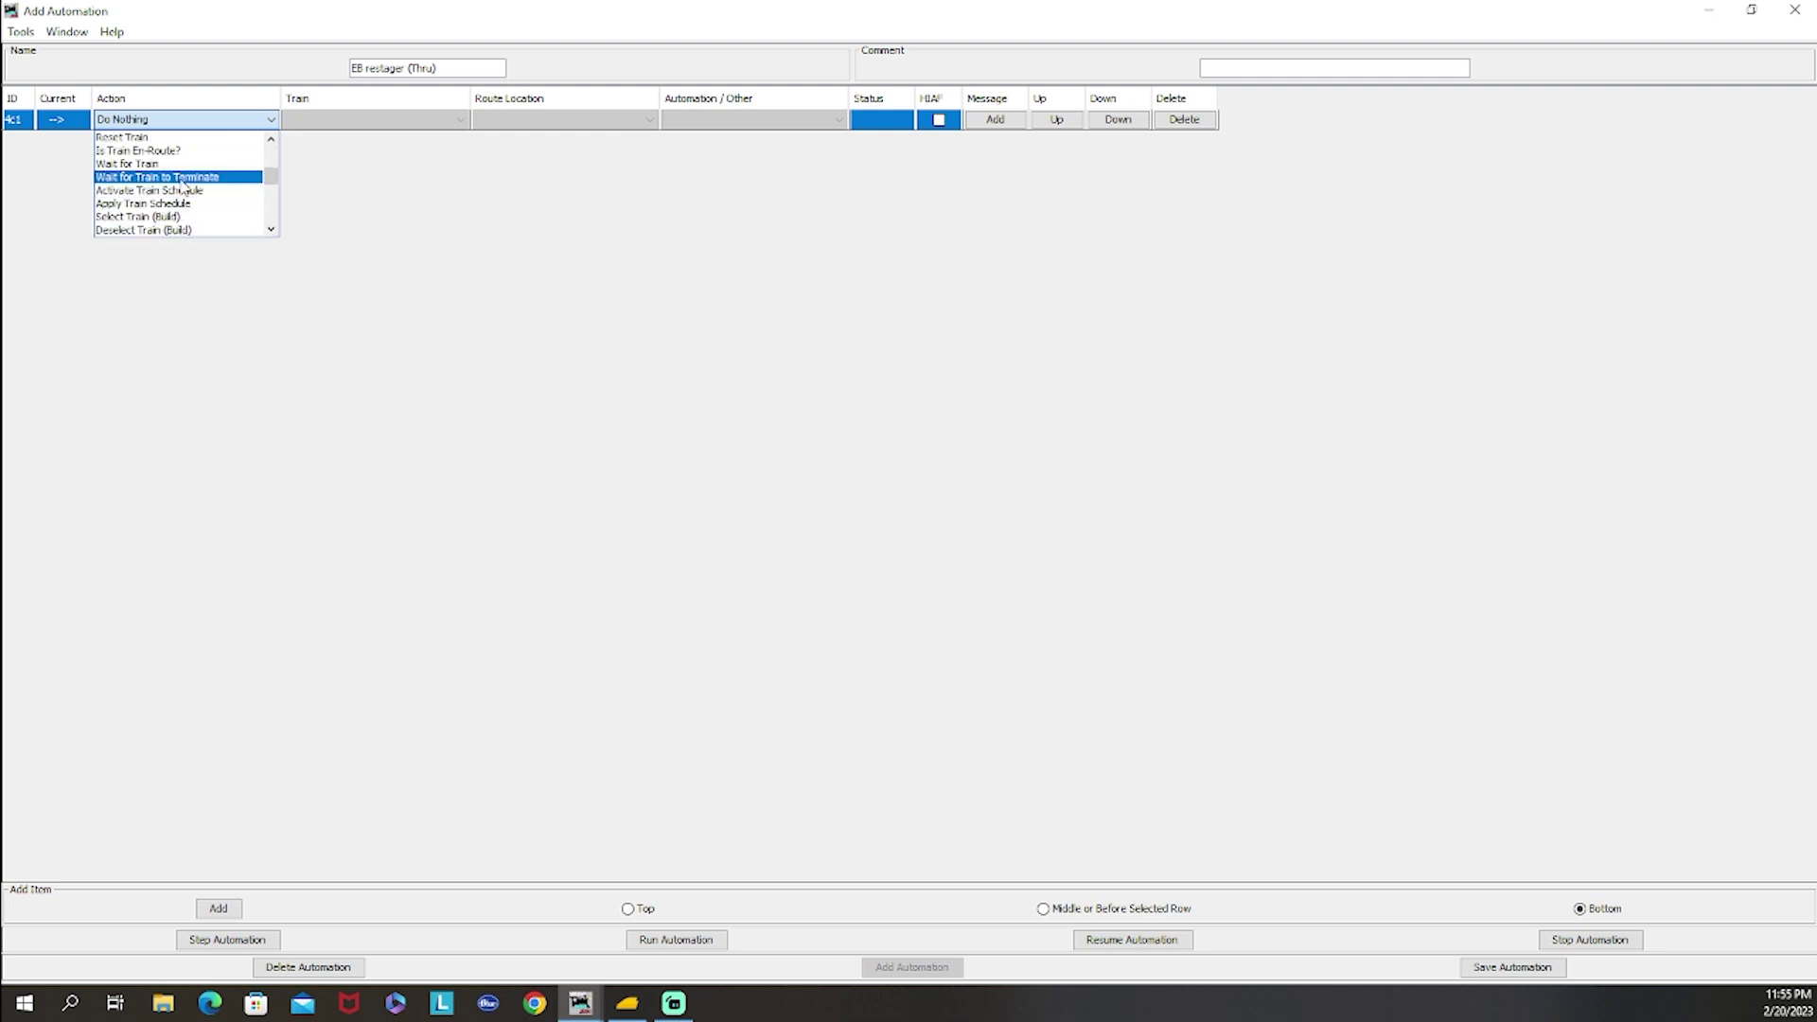
pyautogui.click(183, 179)
pyautogui.click(372, 120)
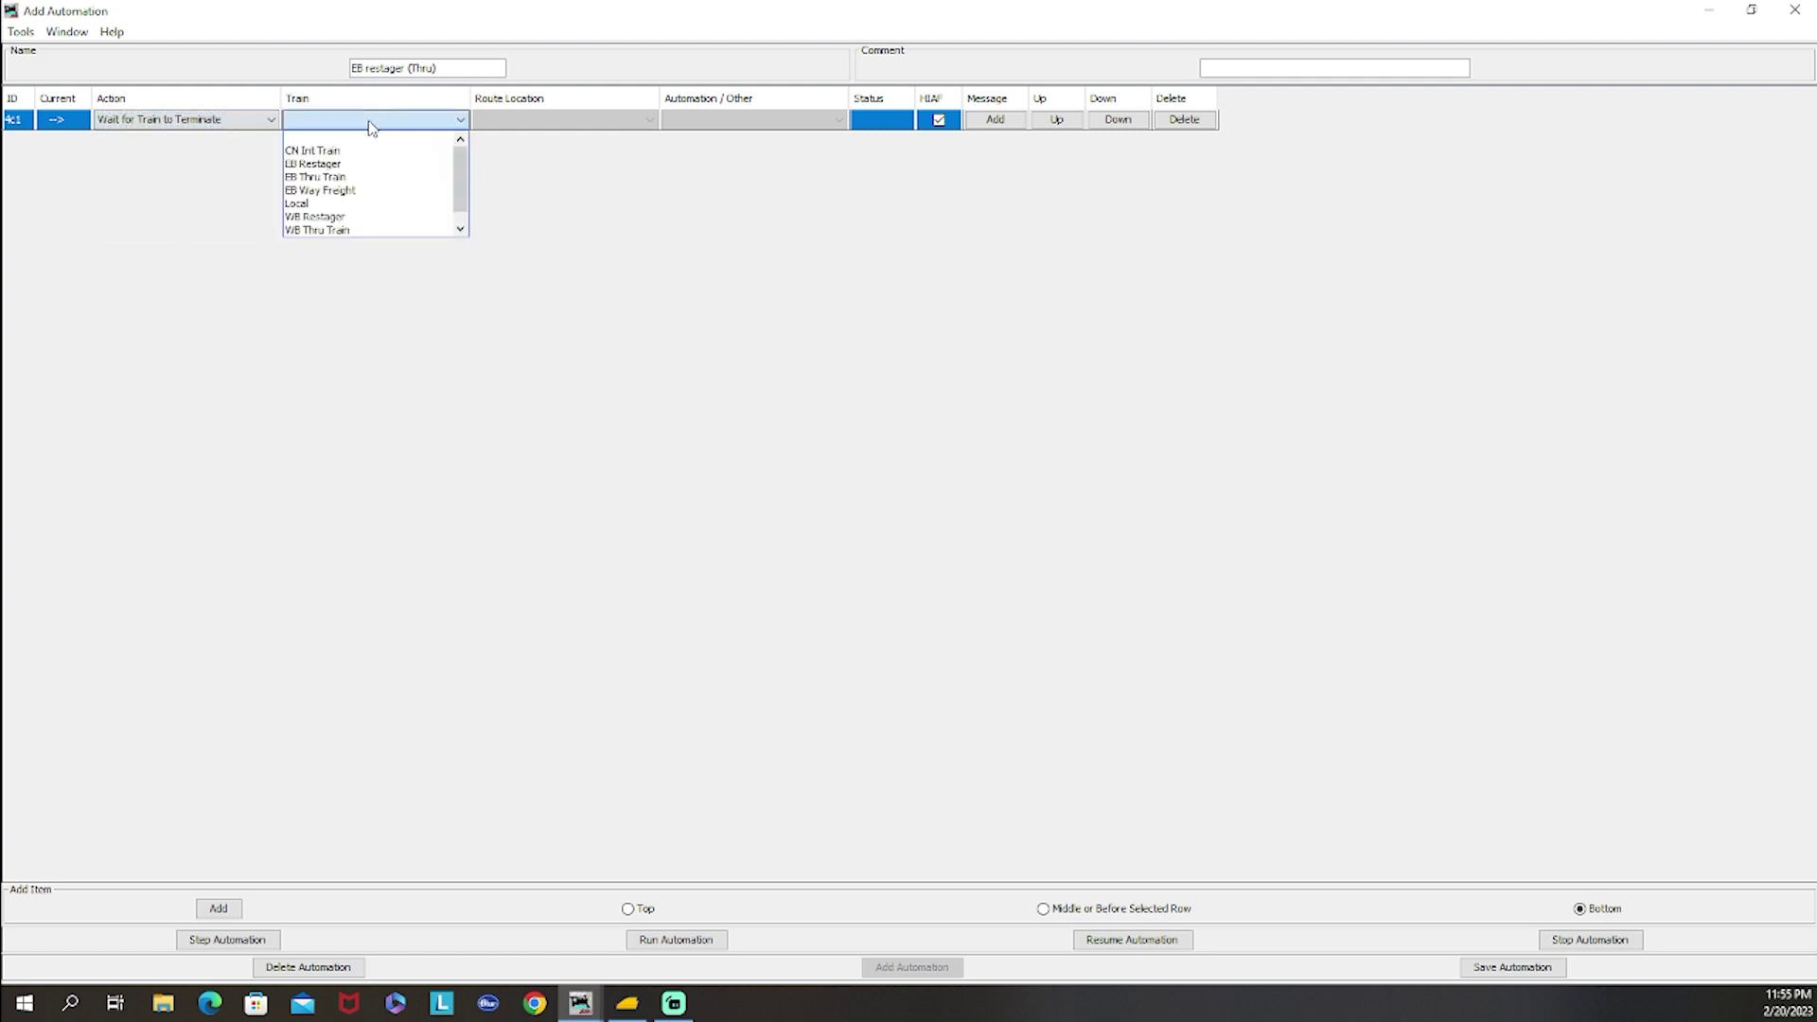
pyautogui.click(375, 178)
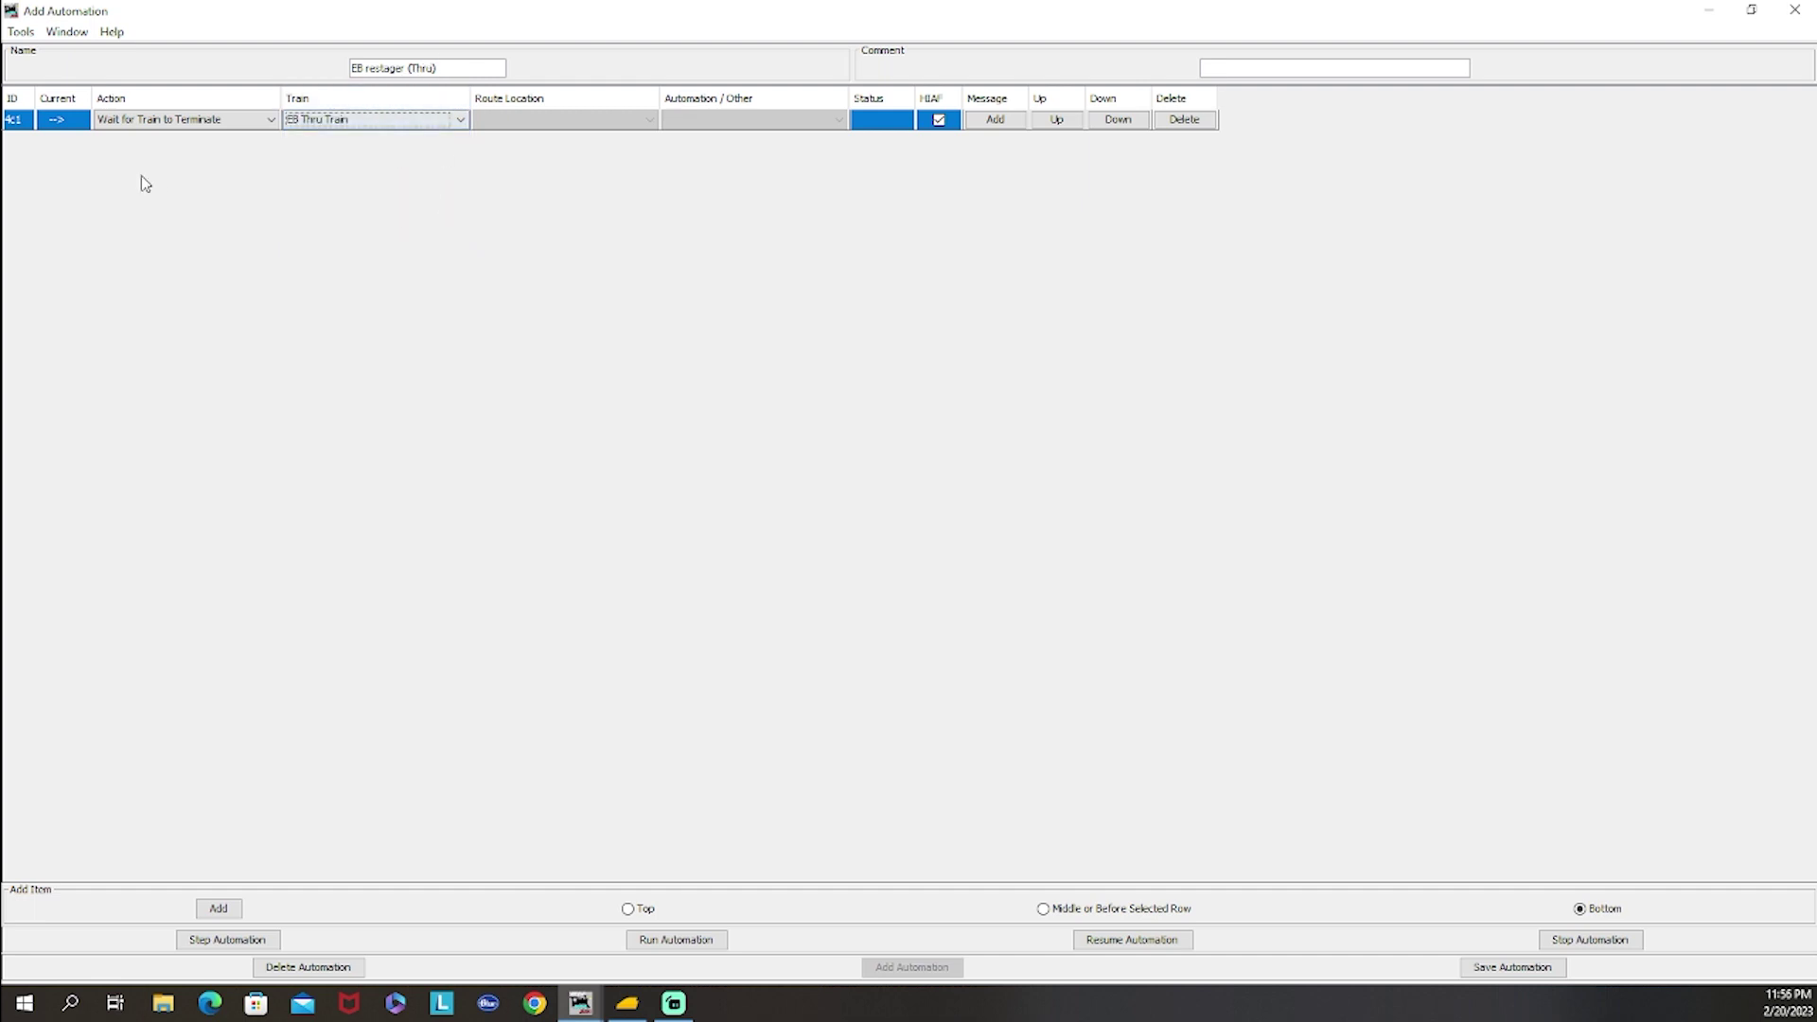
# Step: Add a second automation item with the Build Train action for the EB Restager train
pyautogui.click(218, 909)
pyautogui.click(230, 142)
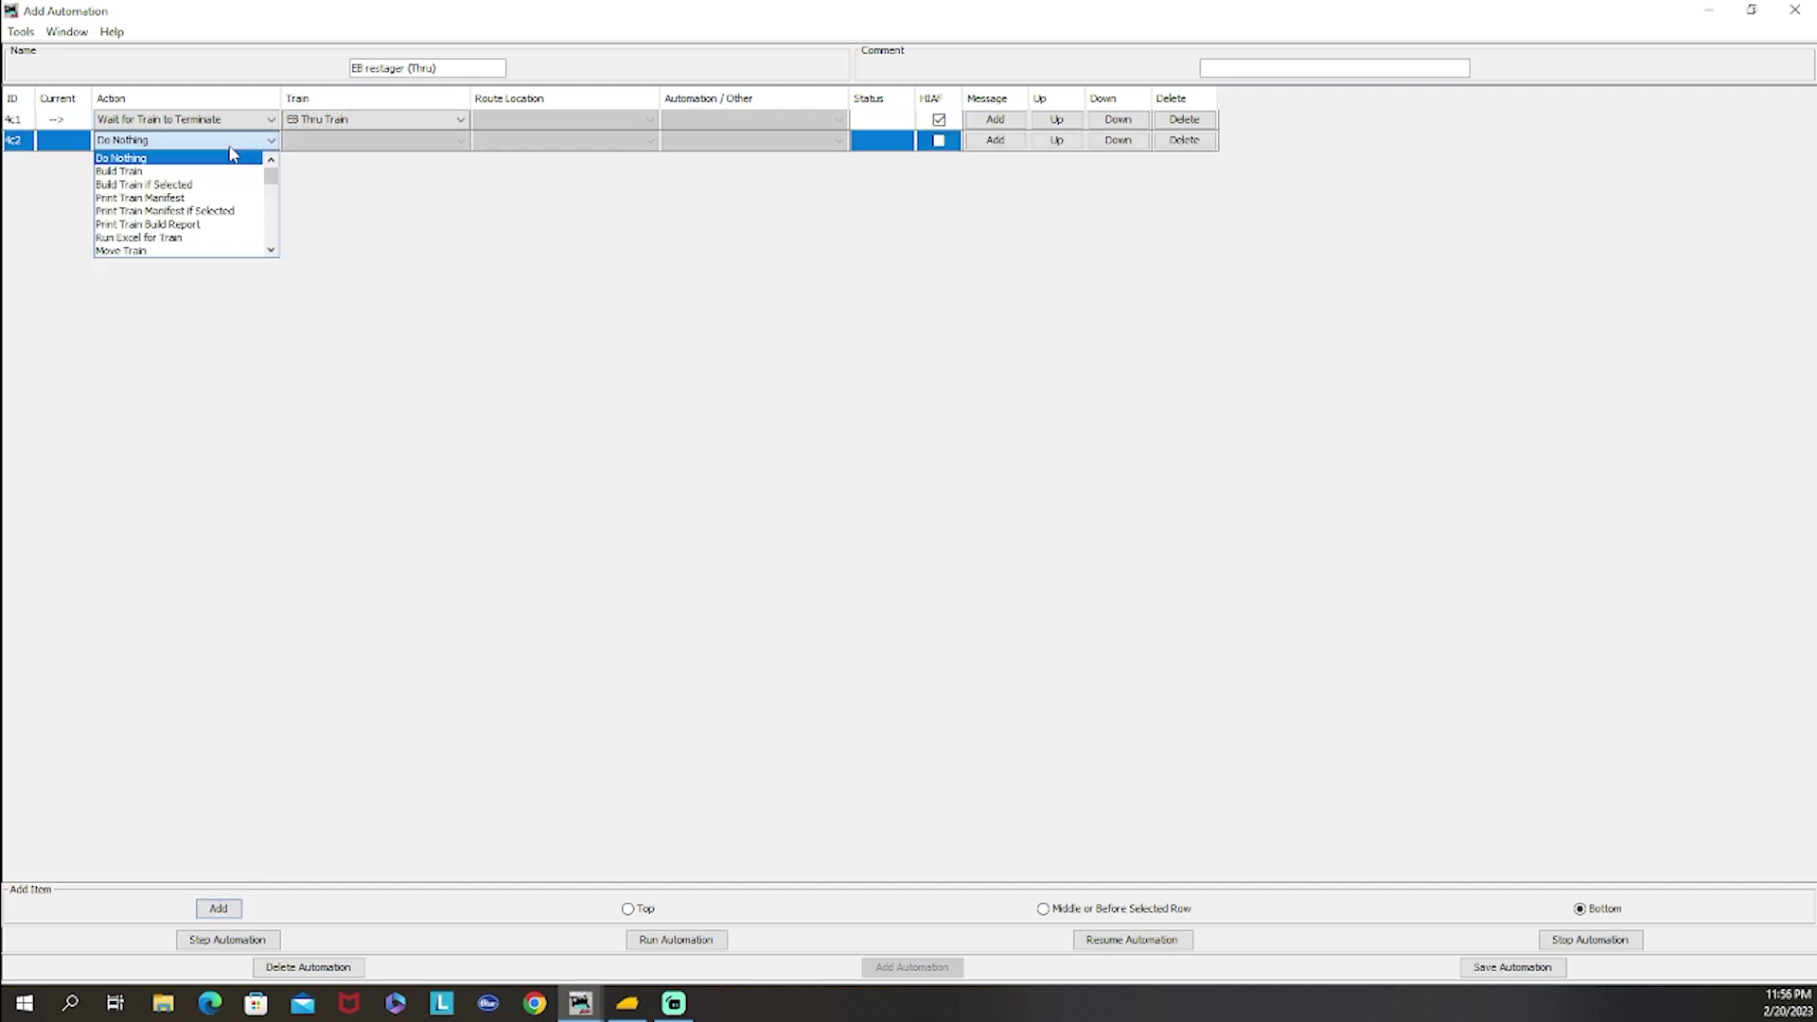
pyautogui.click(211, 173)
pyautogui.click(372, 142)
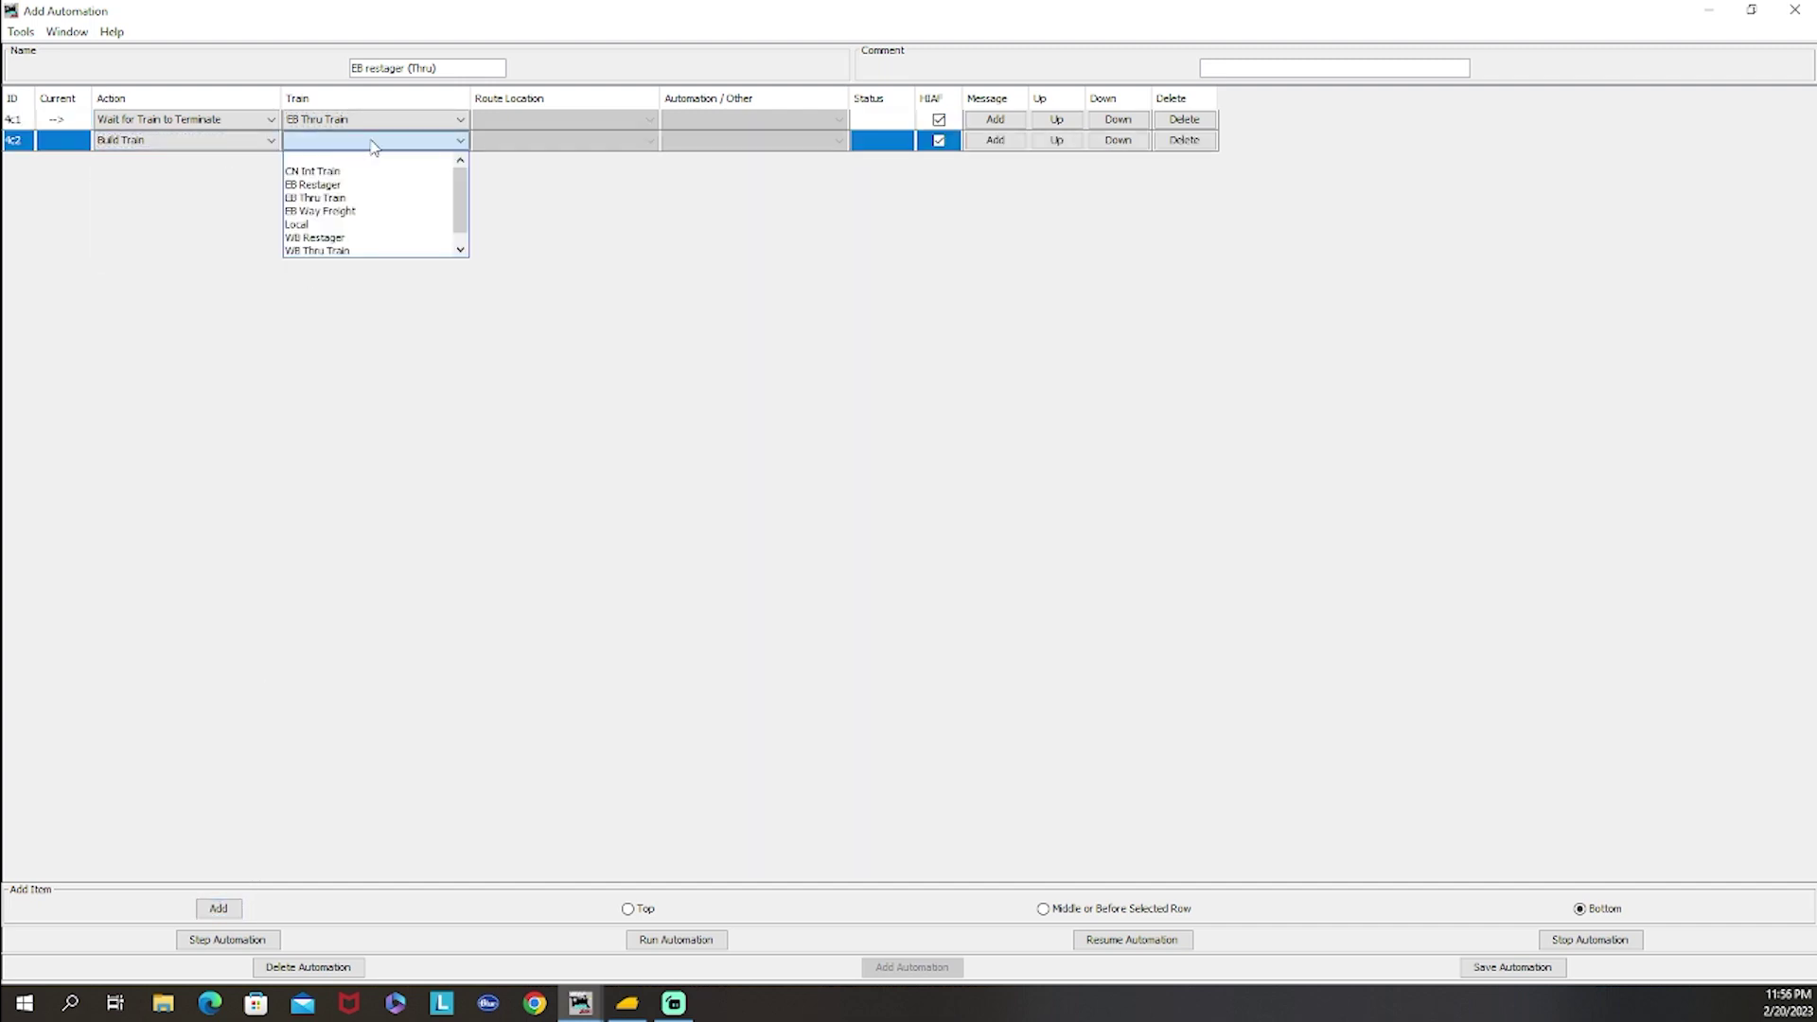
pyautogui.click(378, 187)
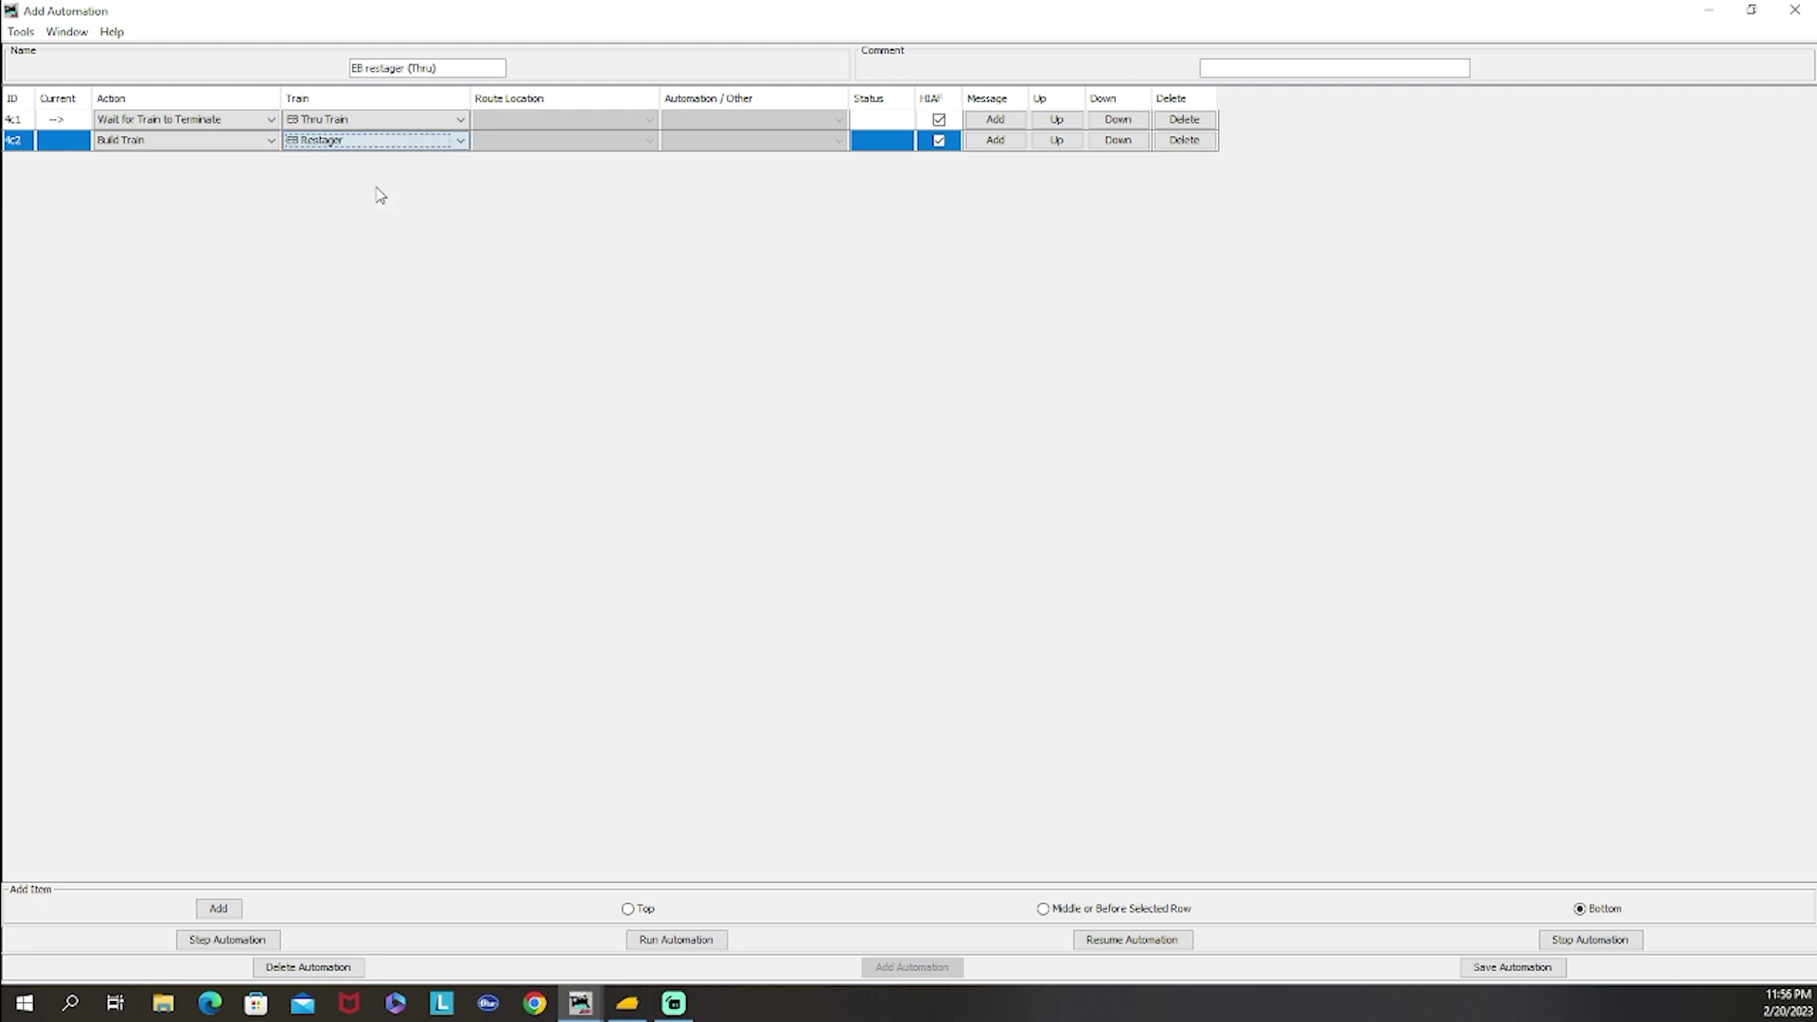
# Step: Add a third automation item that moves the EB Restager train to KCS West Staging
pyautogui.click(219, 909)
pyautogui.click(186, 168)
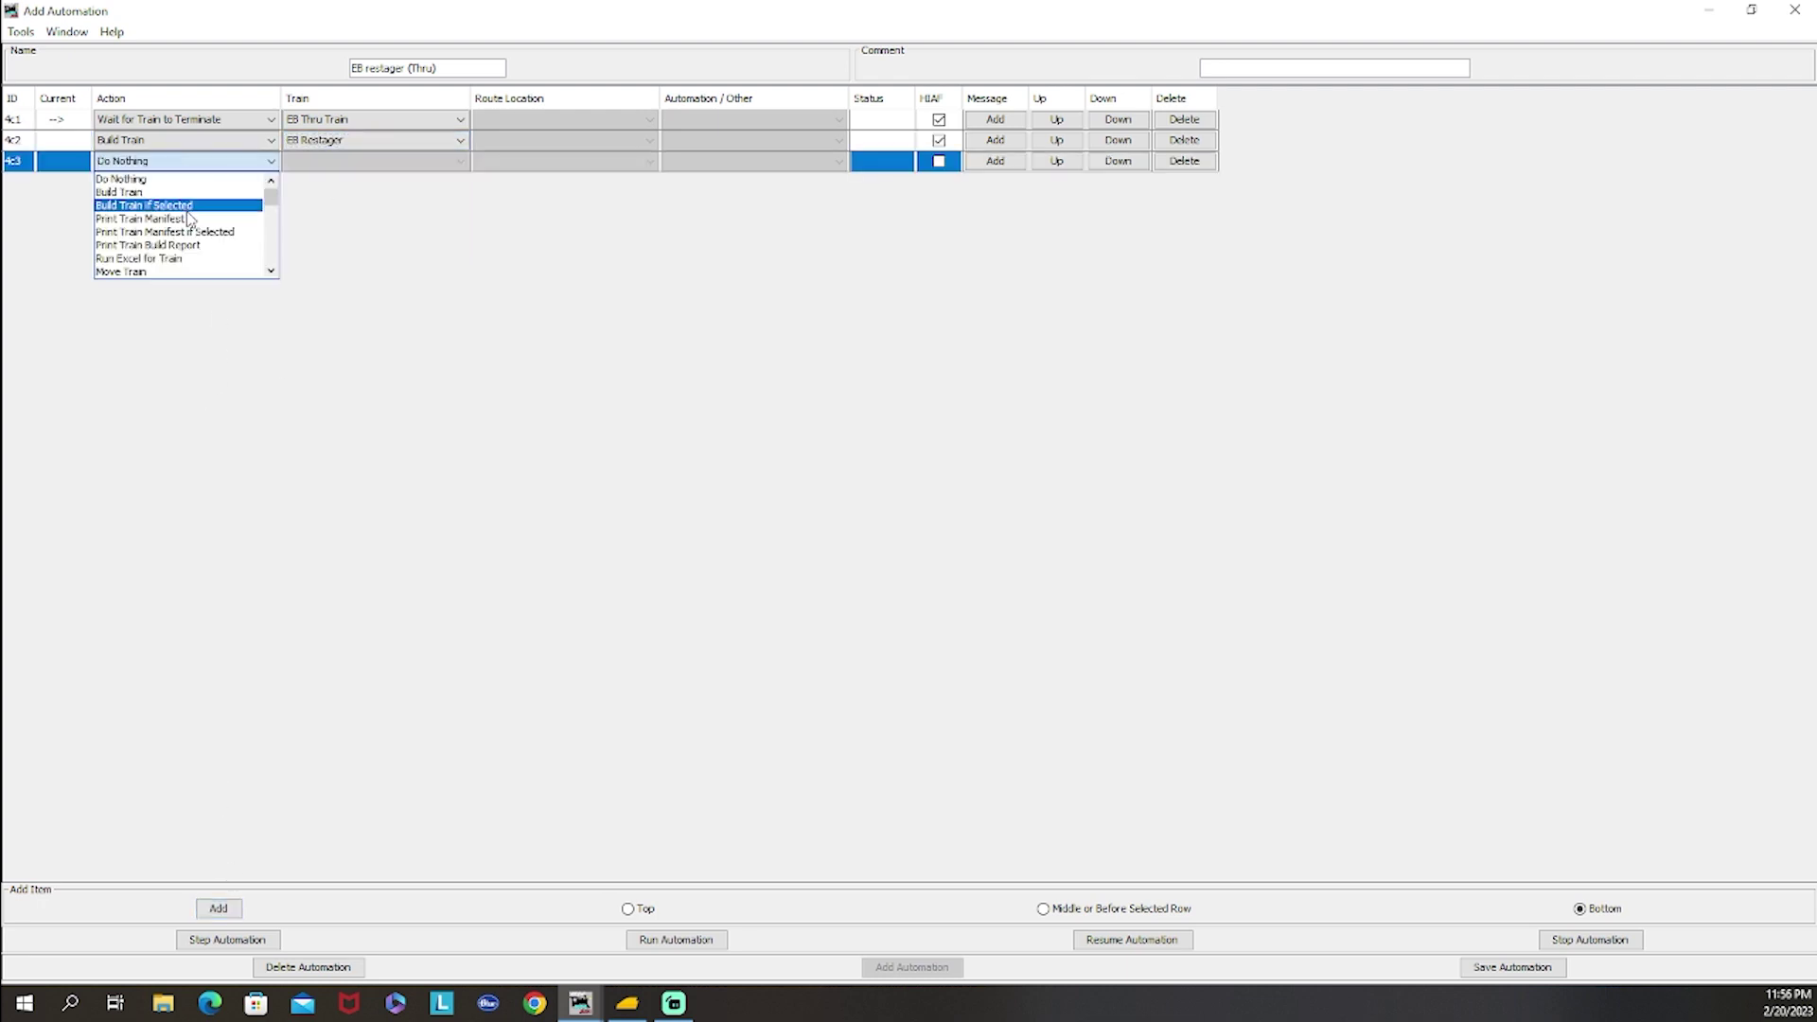
pyautogui.click(174, 272)
pyautogui.click(343, 165)
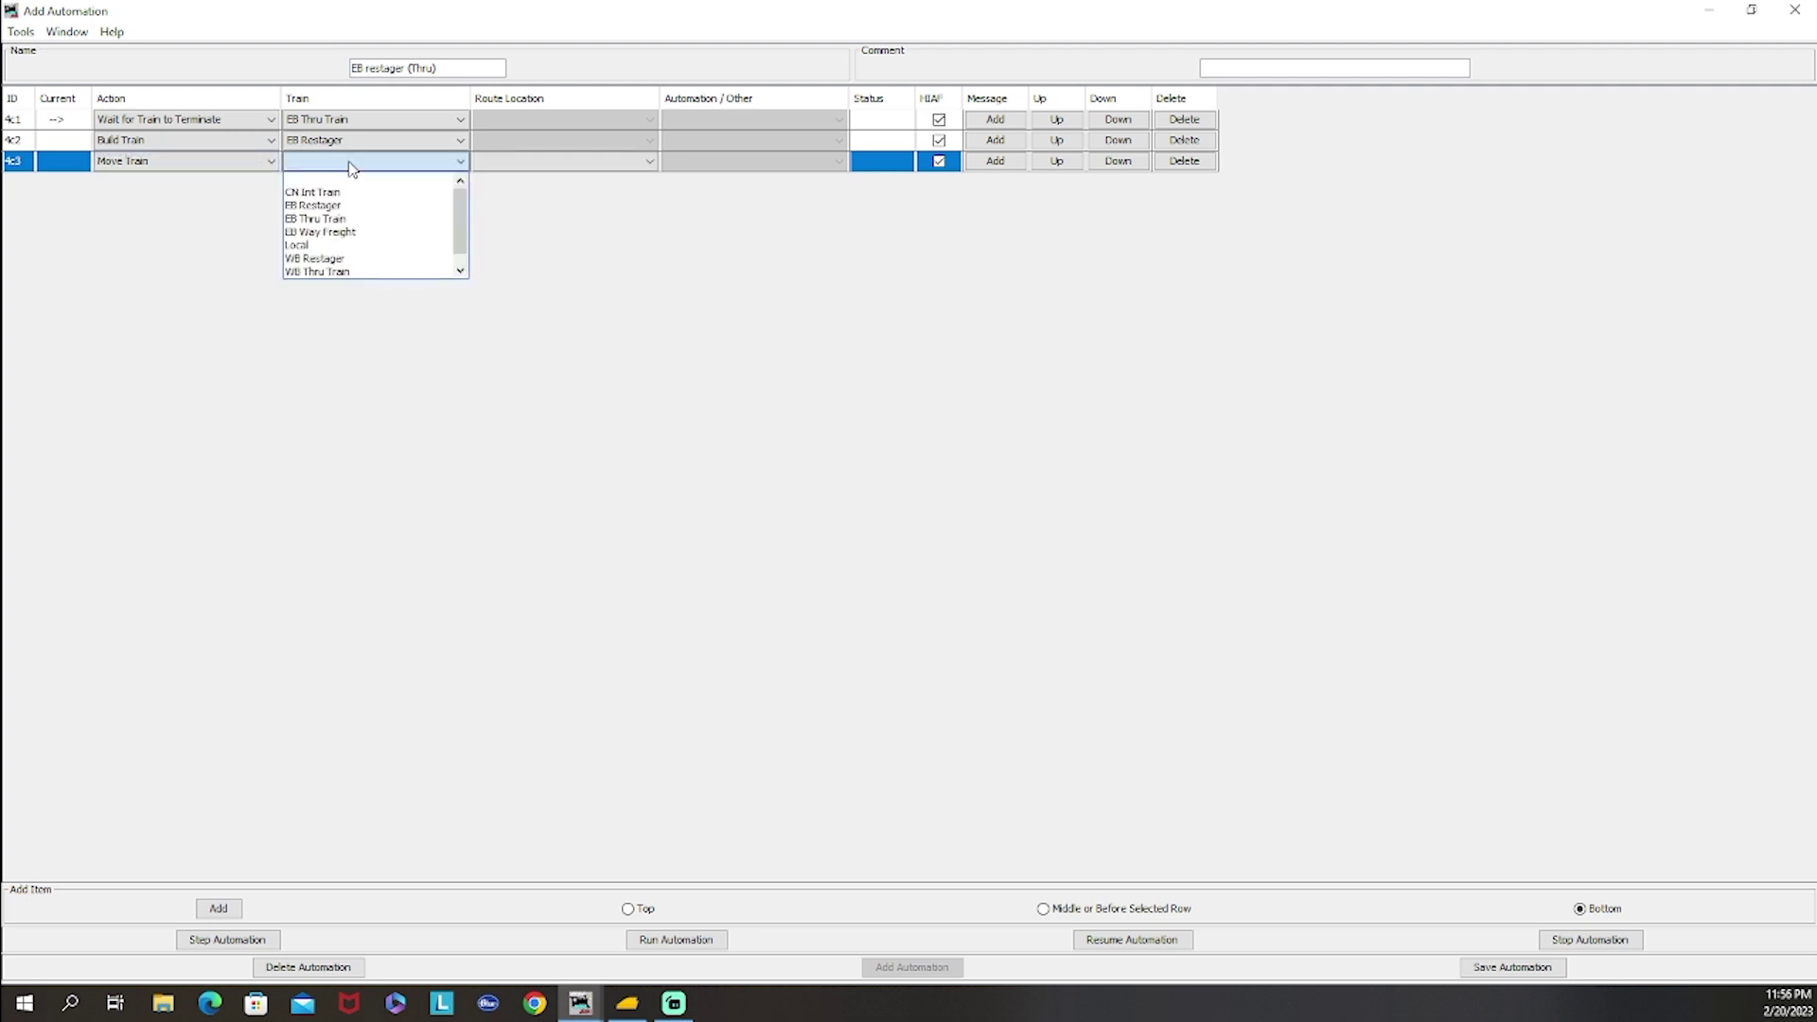
pyautogui.click(314, 206)
pyautogui.click(544, 163)
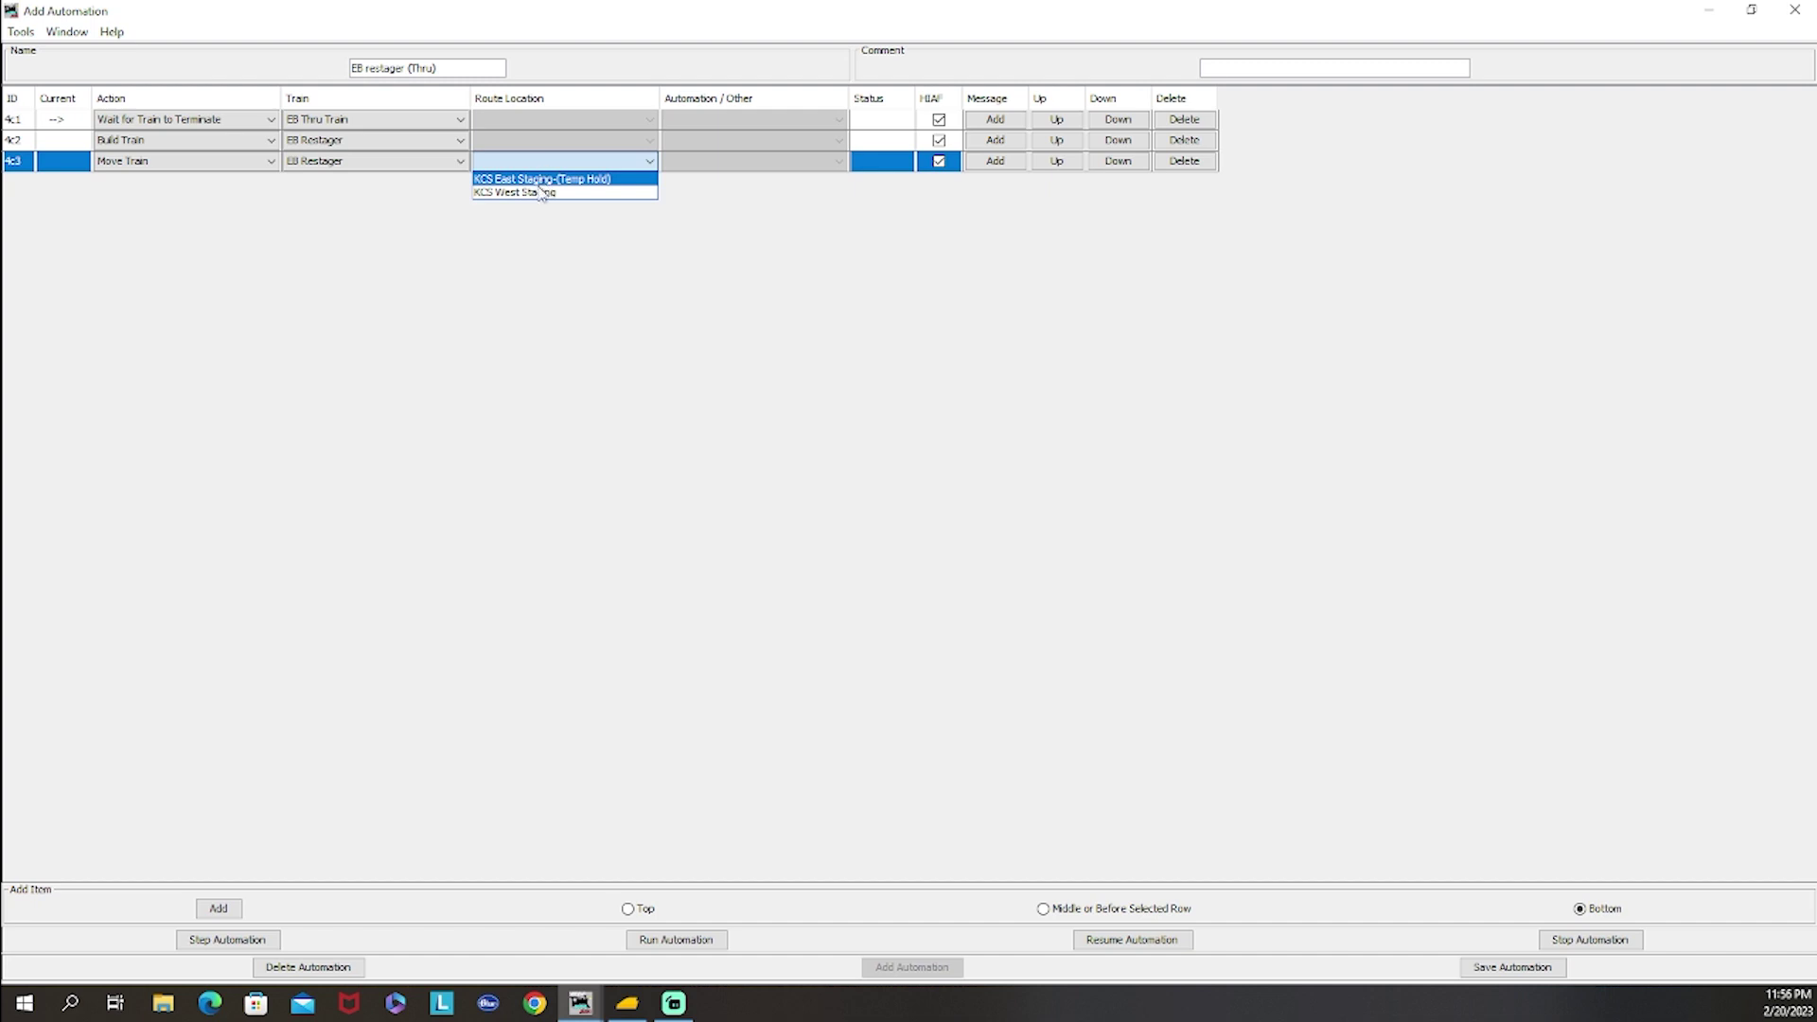
pyautogui.click(531, 193)
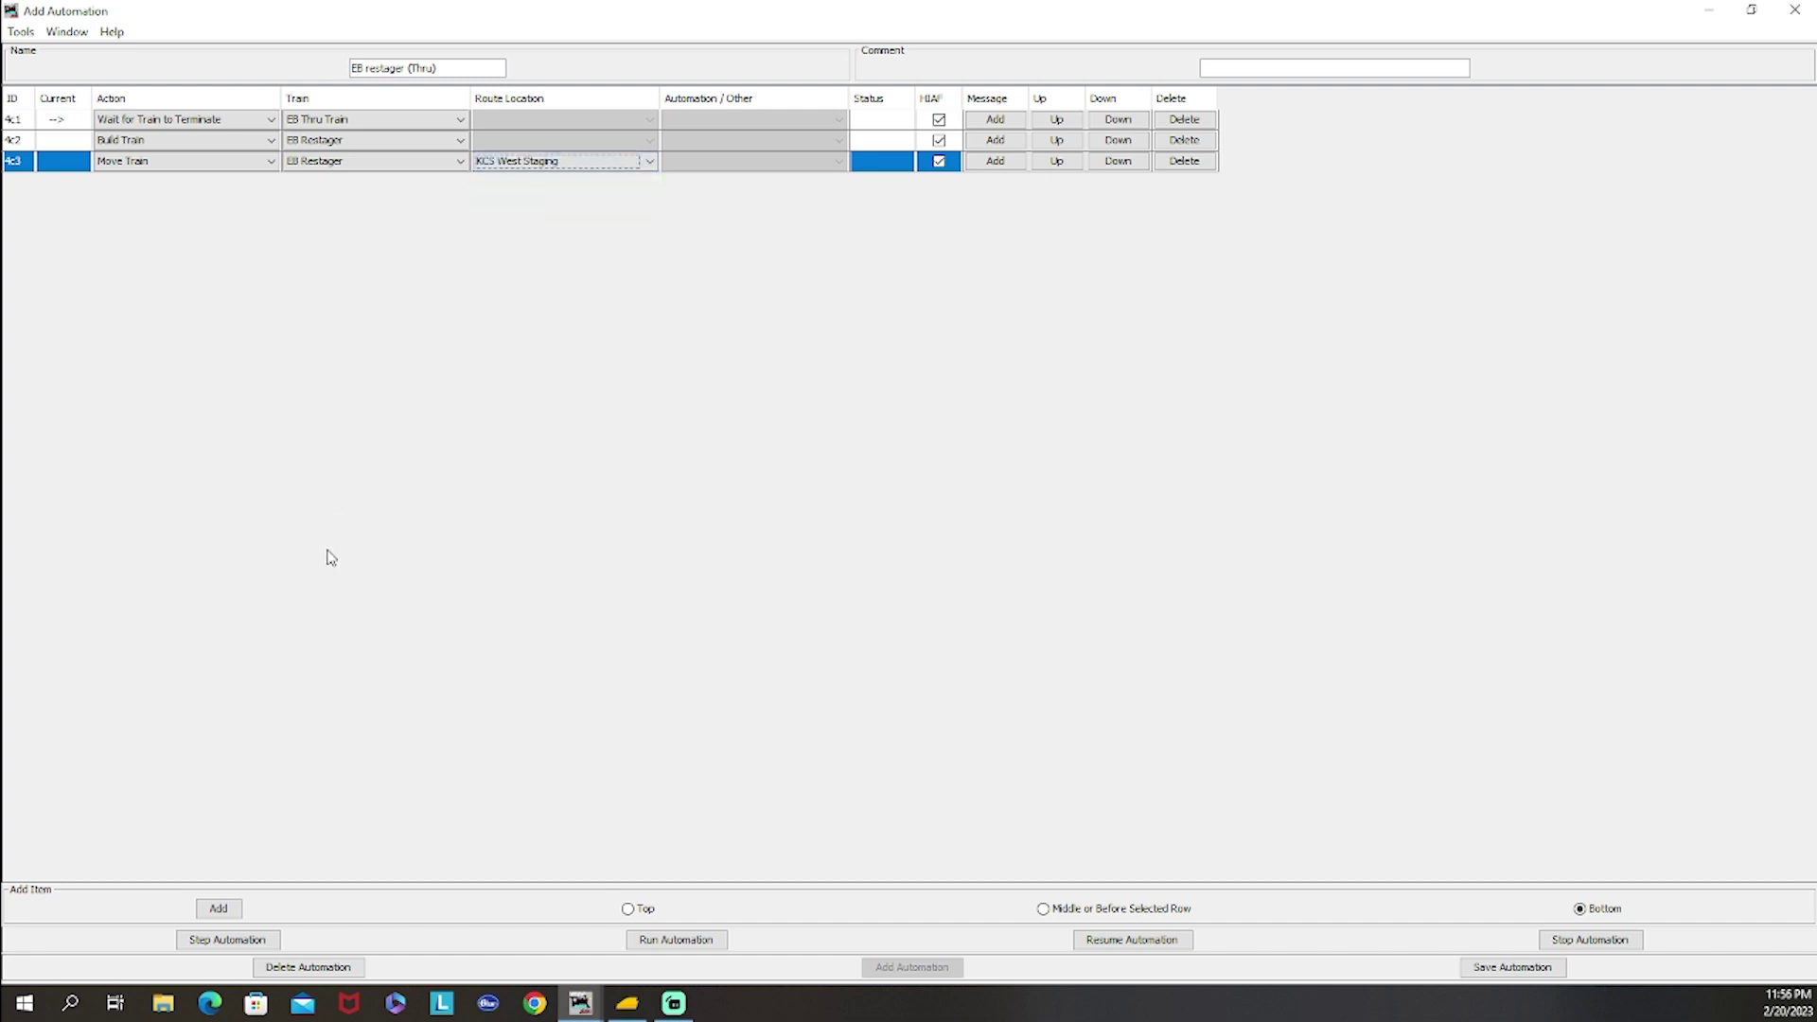
# Step: Add a fourth automation item with the Terminate Train action for the EB Restager train
pyautogui.click(218, 907)
pyautogui.click(174, 183)
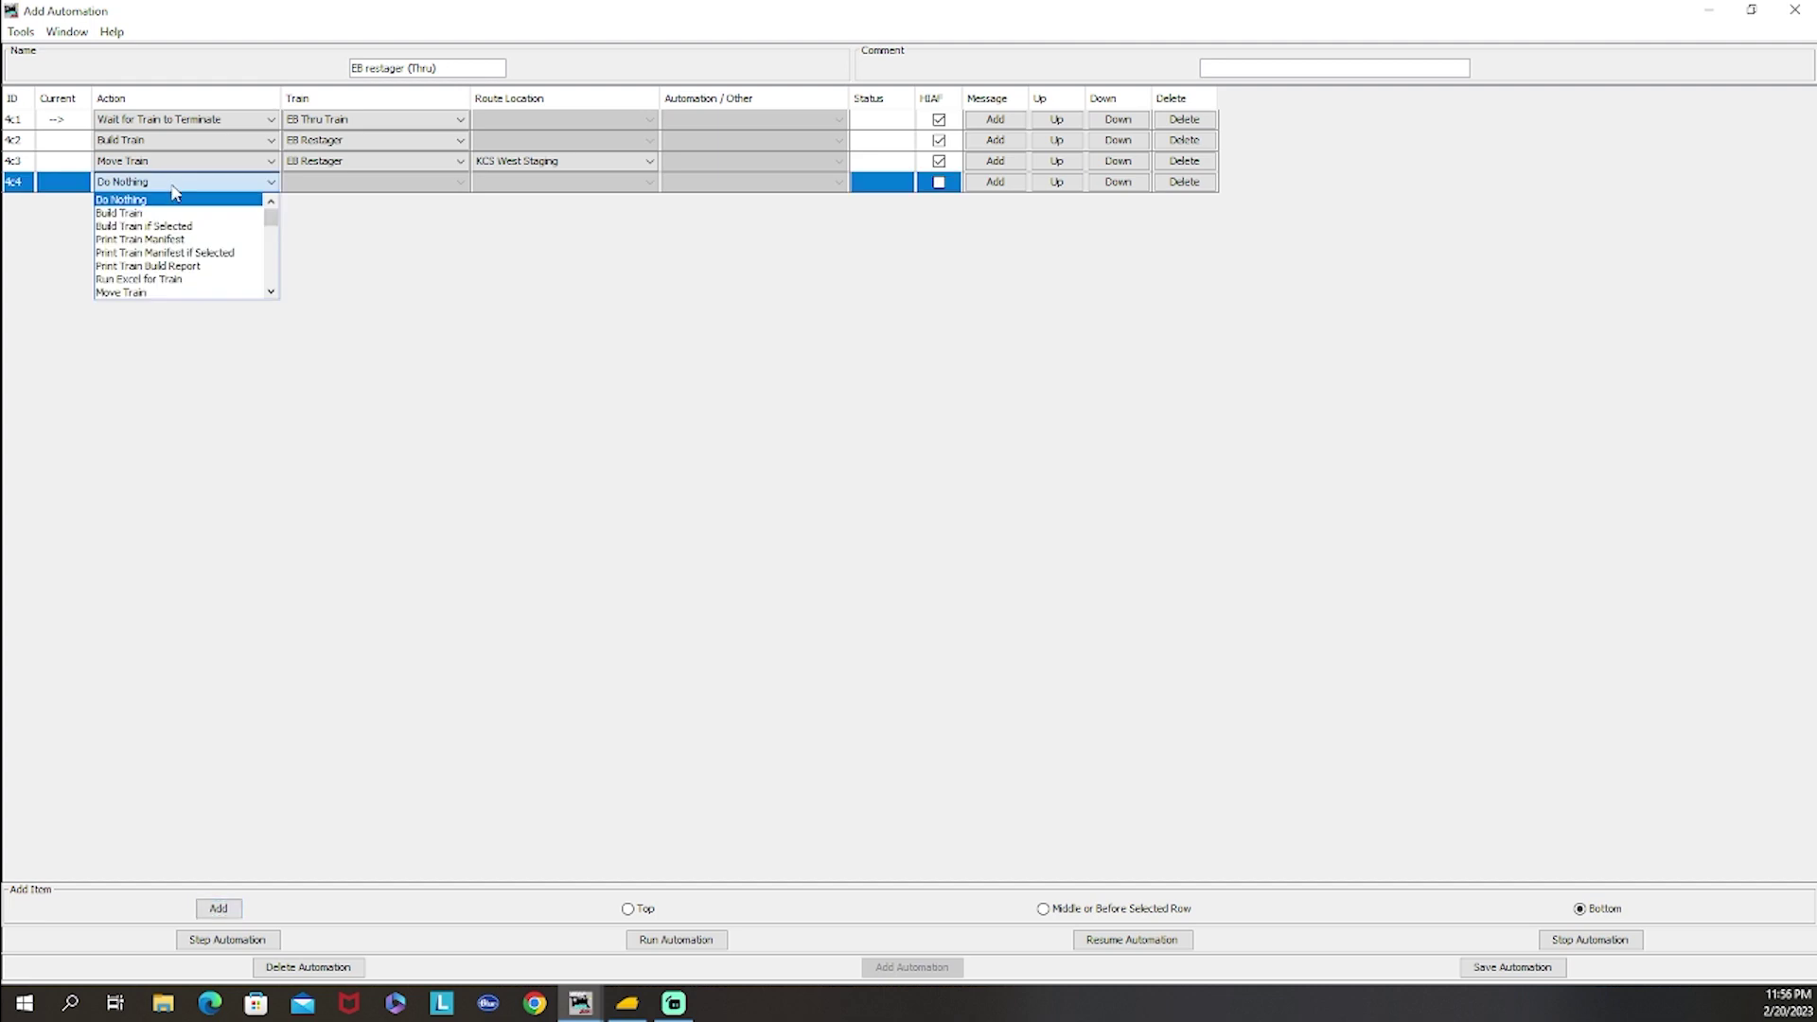
pyautogui.scroll(-2, 180, 248)
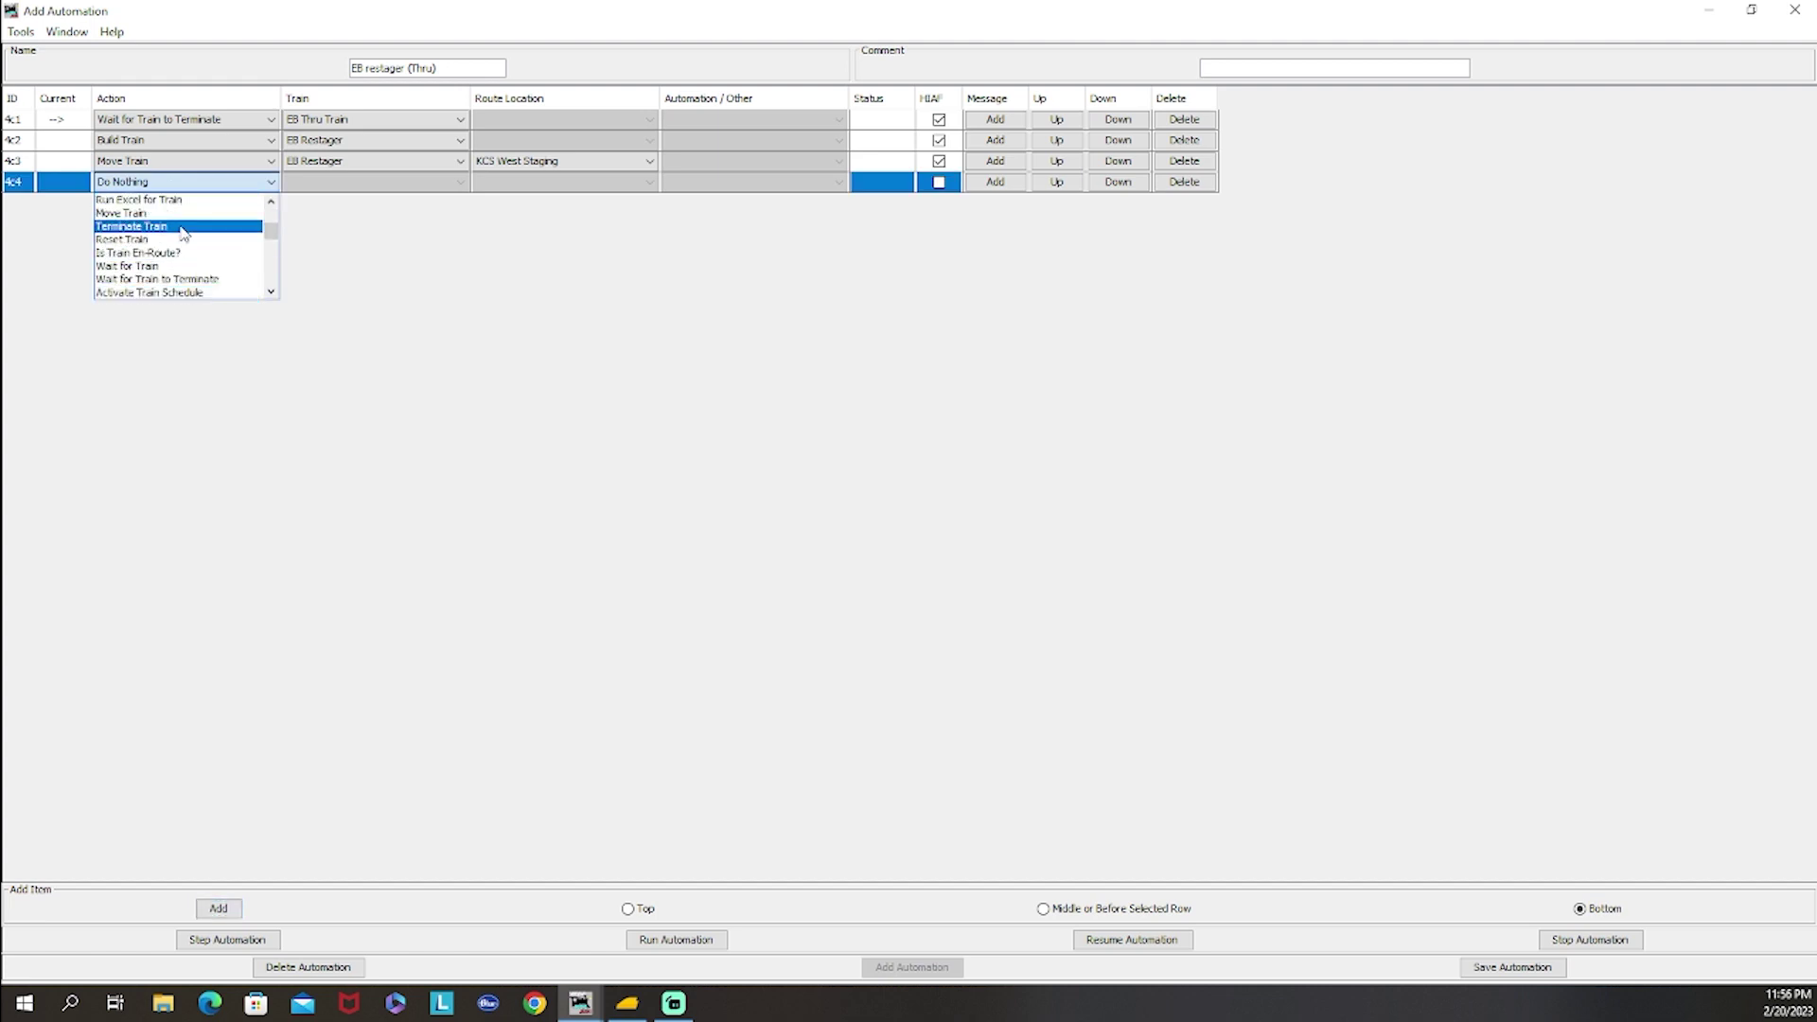
pyautogui.click(182, 227)
pyautogui.click(369, 181)
pyautogui.click(367, 227)
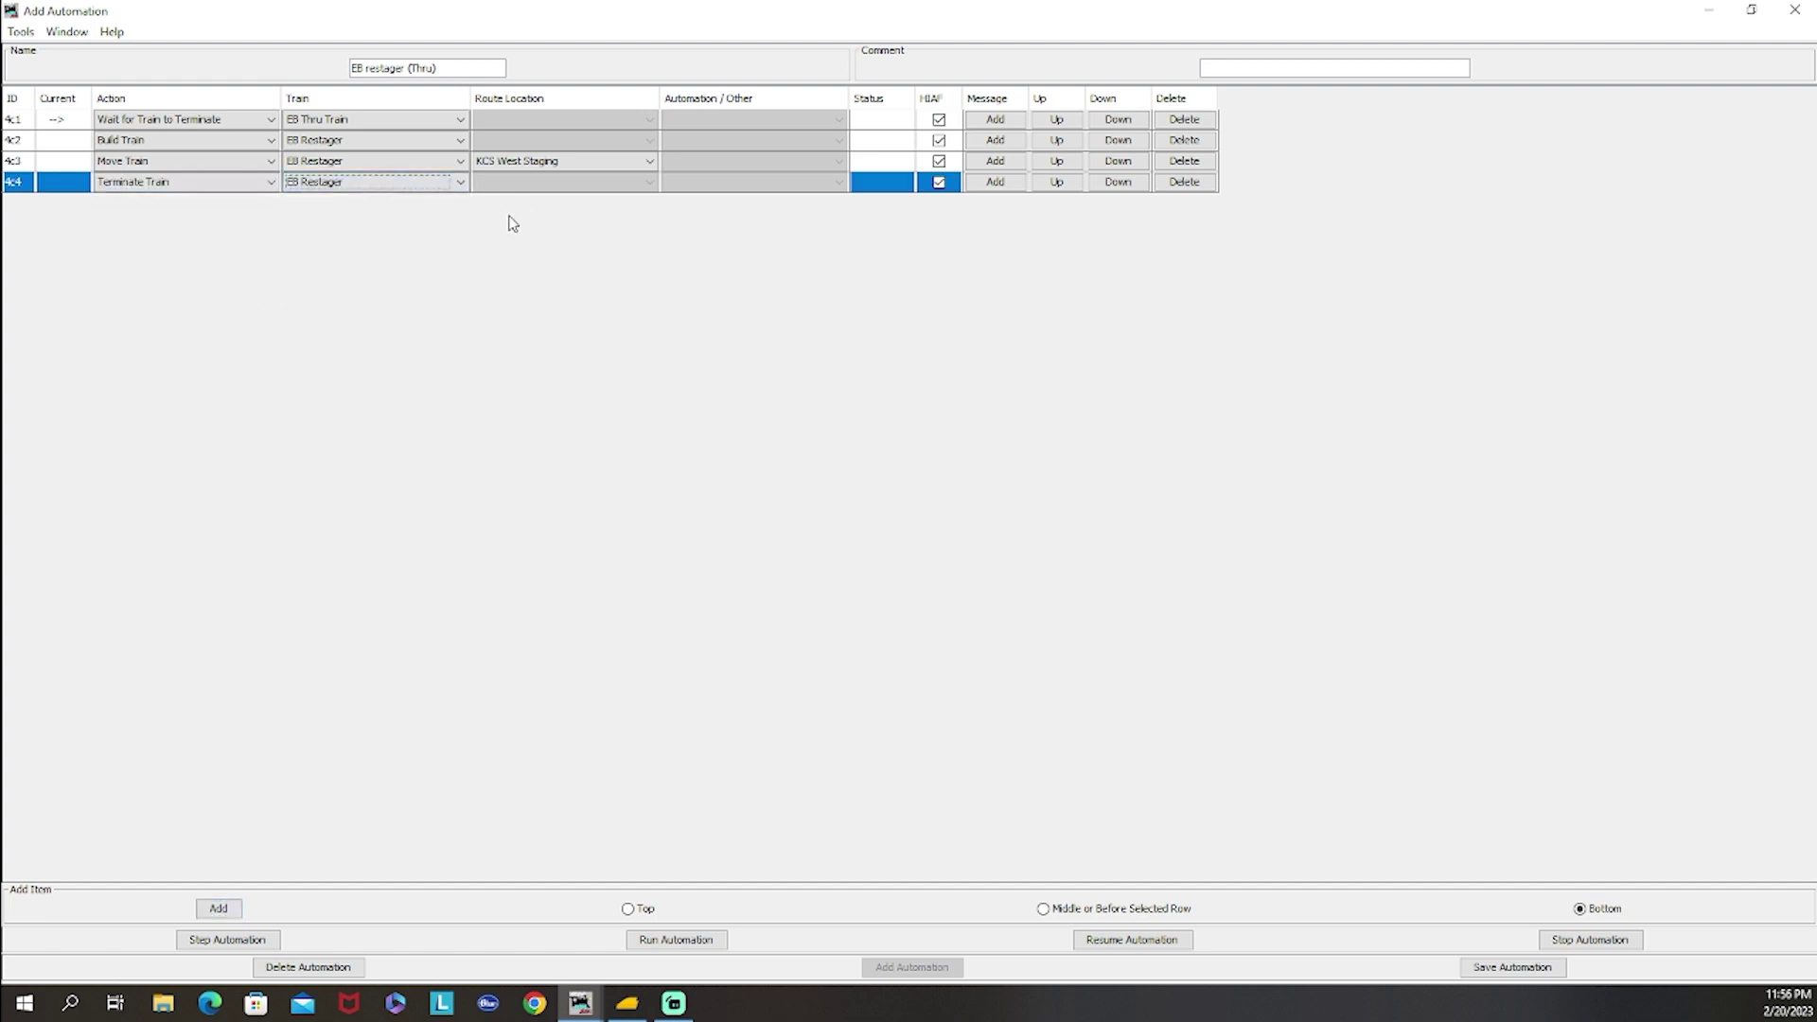
# Step: Add a fifth automation item with the Run Automation action that reruns EB restager (Thru)
pyautogui.click(220, 910)
pyautogui.click(208, 204)
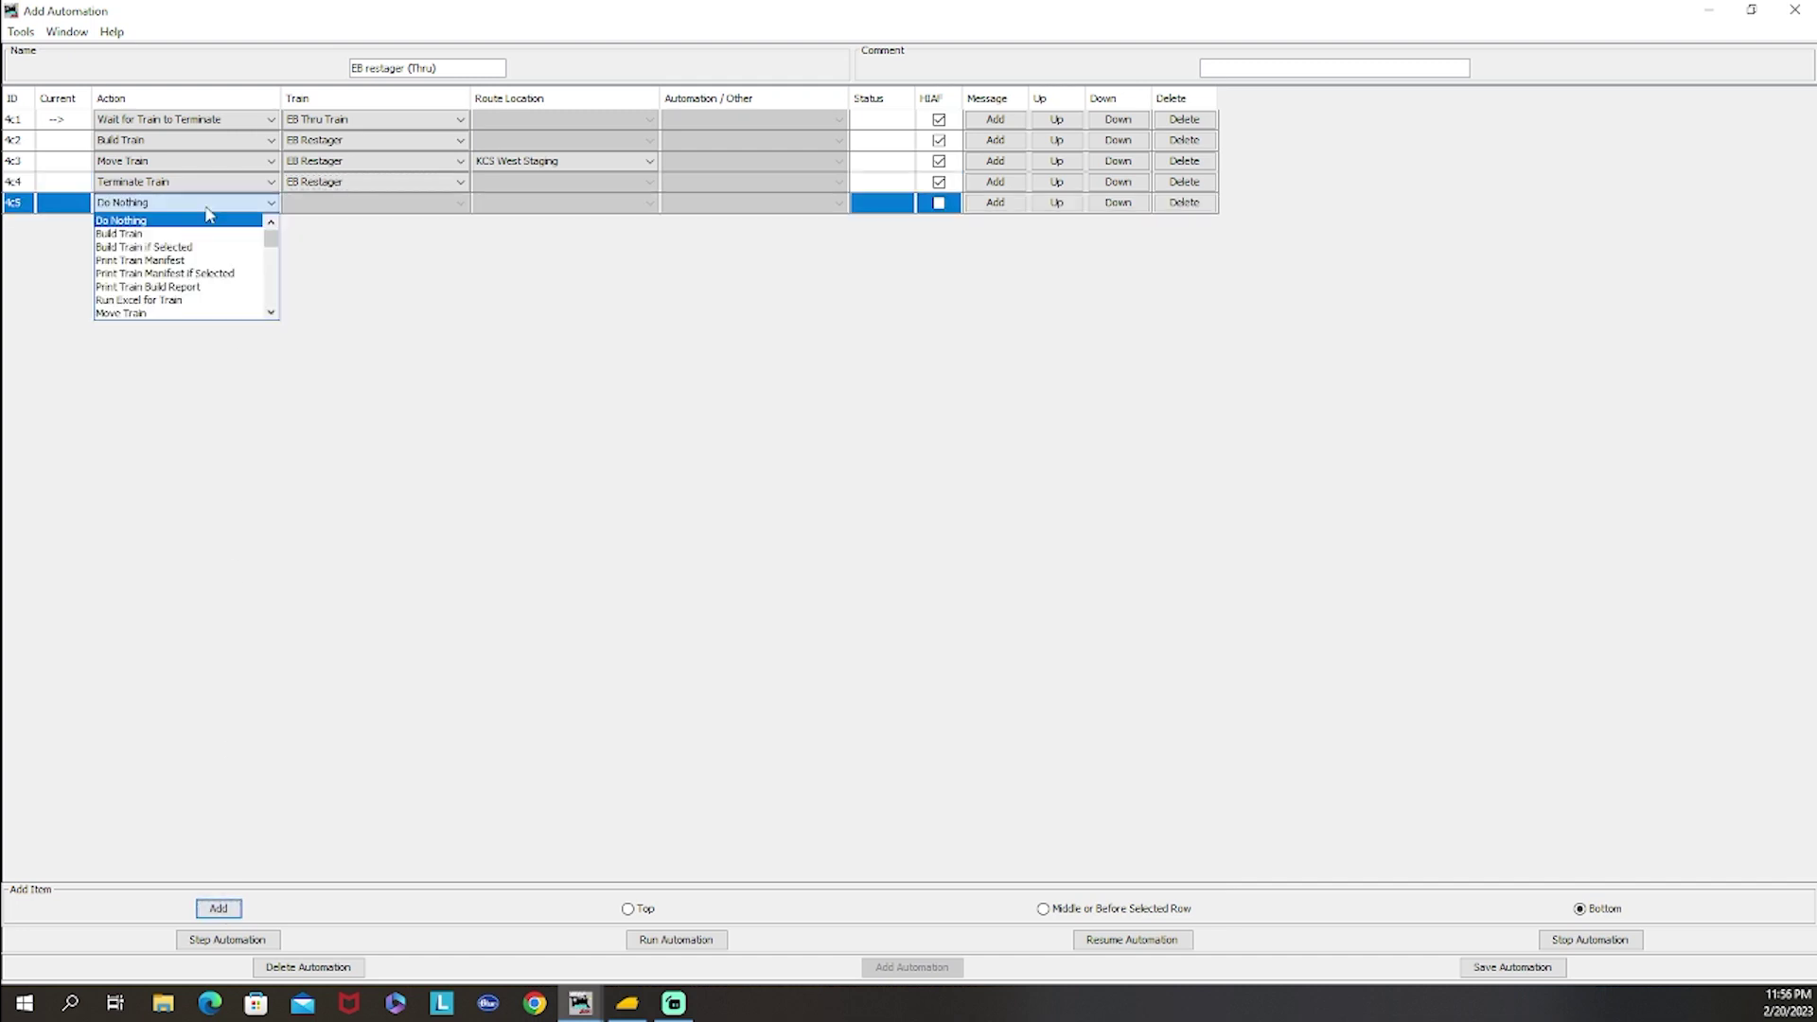
pyautogui.scroll(-4, 199, 248)
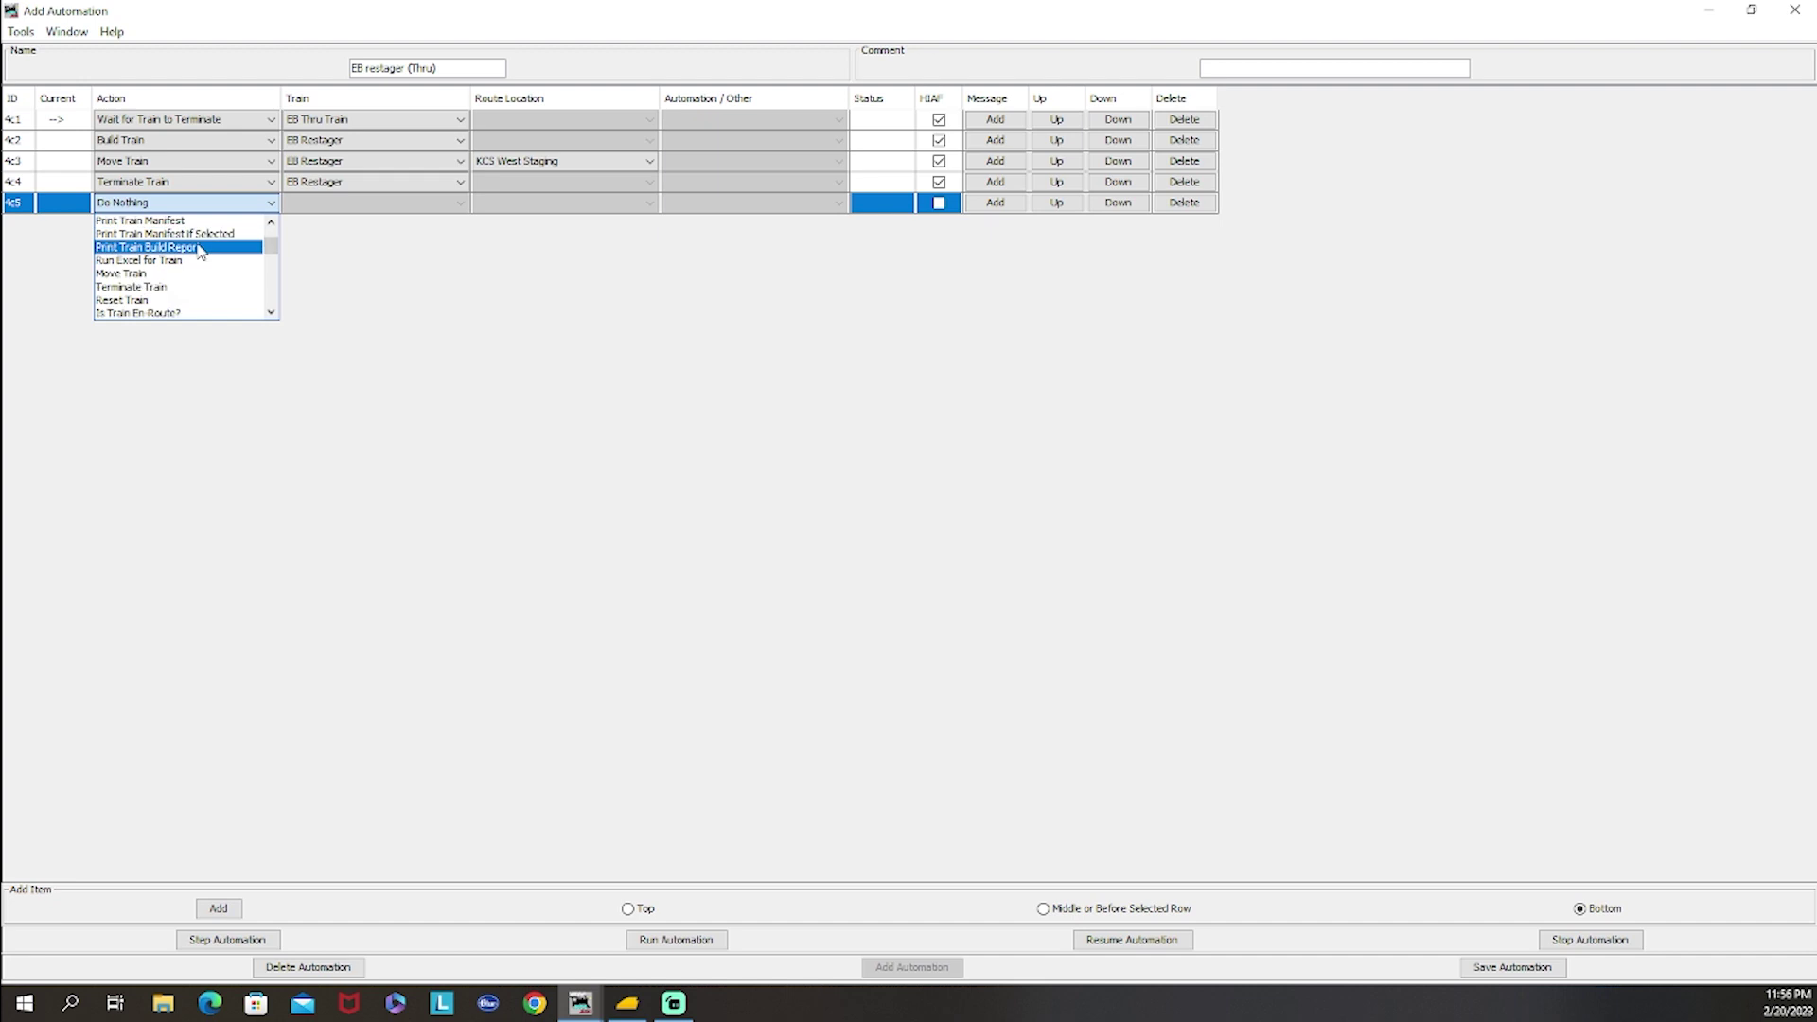
pyautogui.scroll(-5, 208, 274)
pyautogui.scroll(-3, 219, 287)
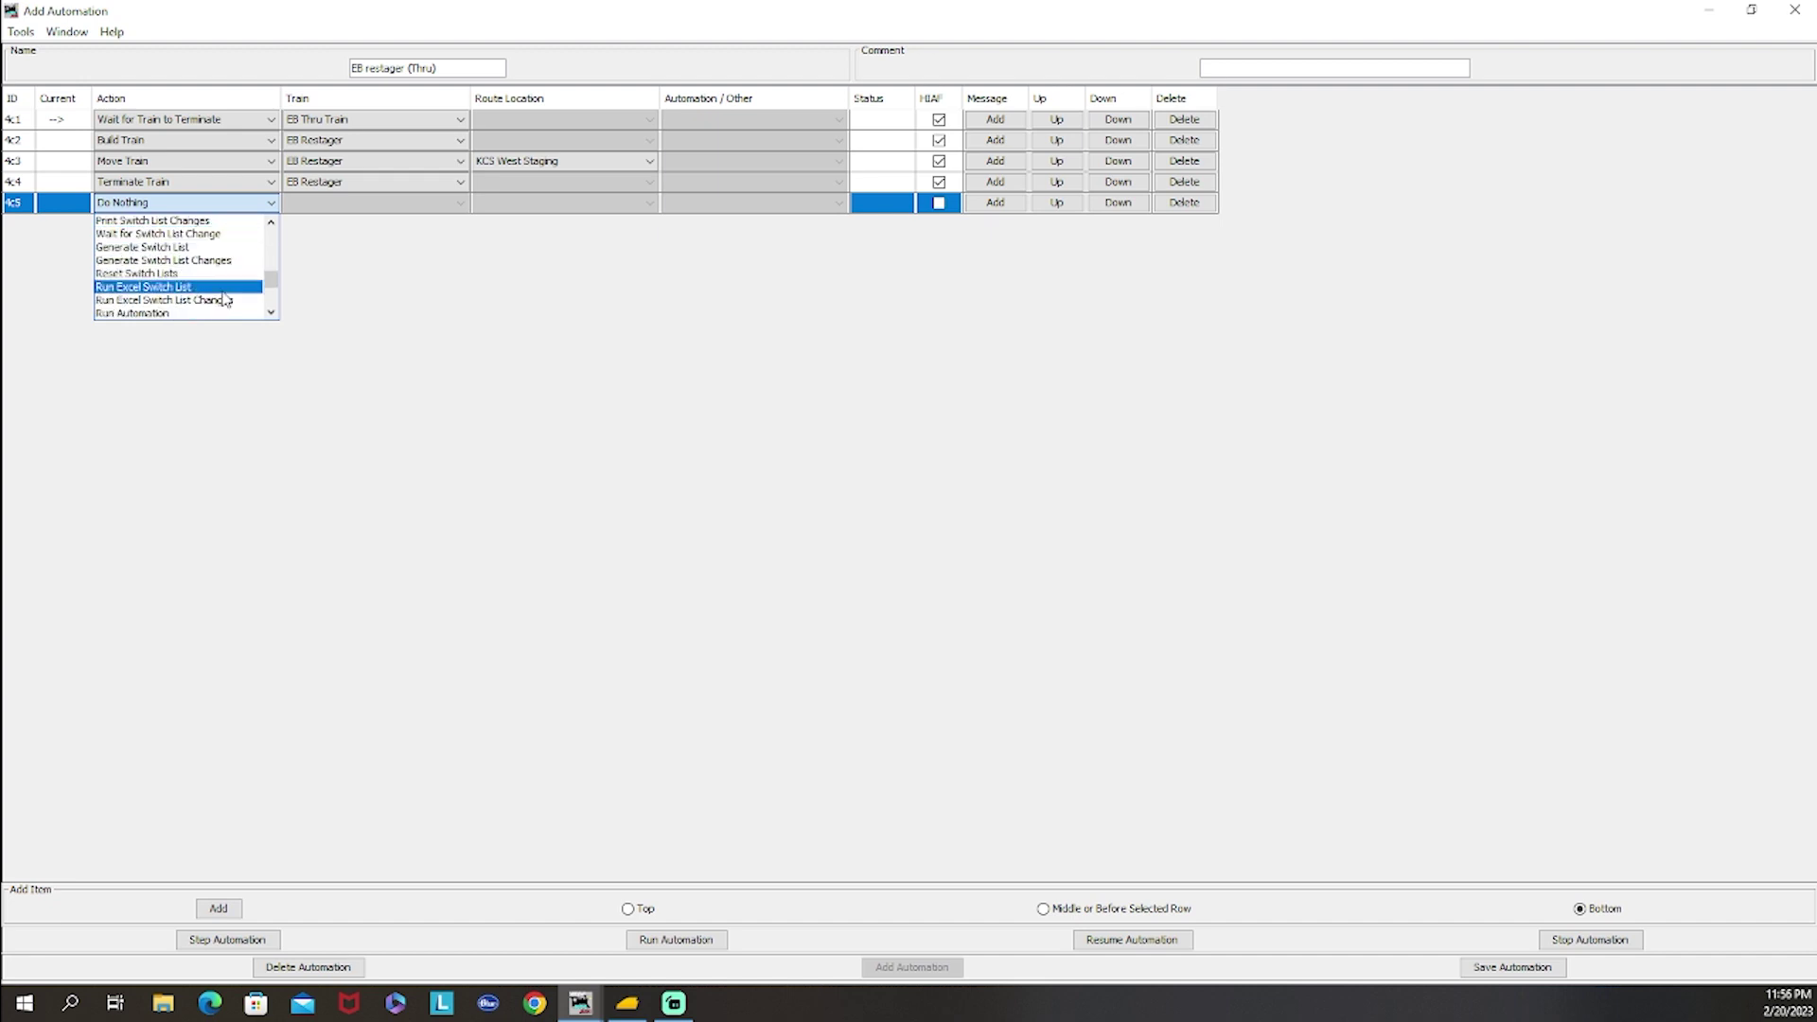
pyautogui.click(189, 284)
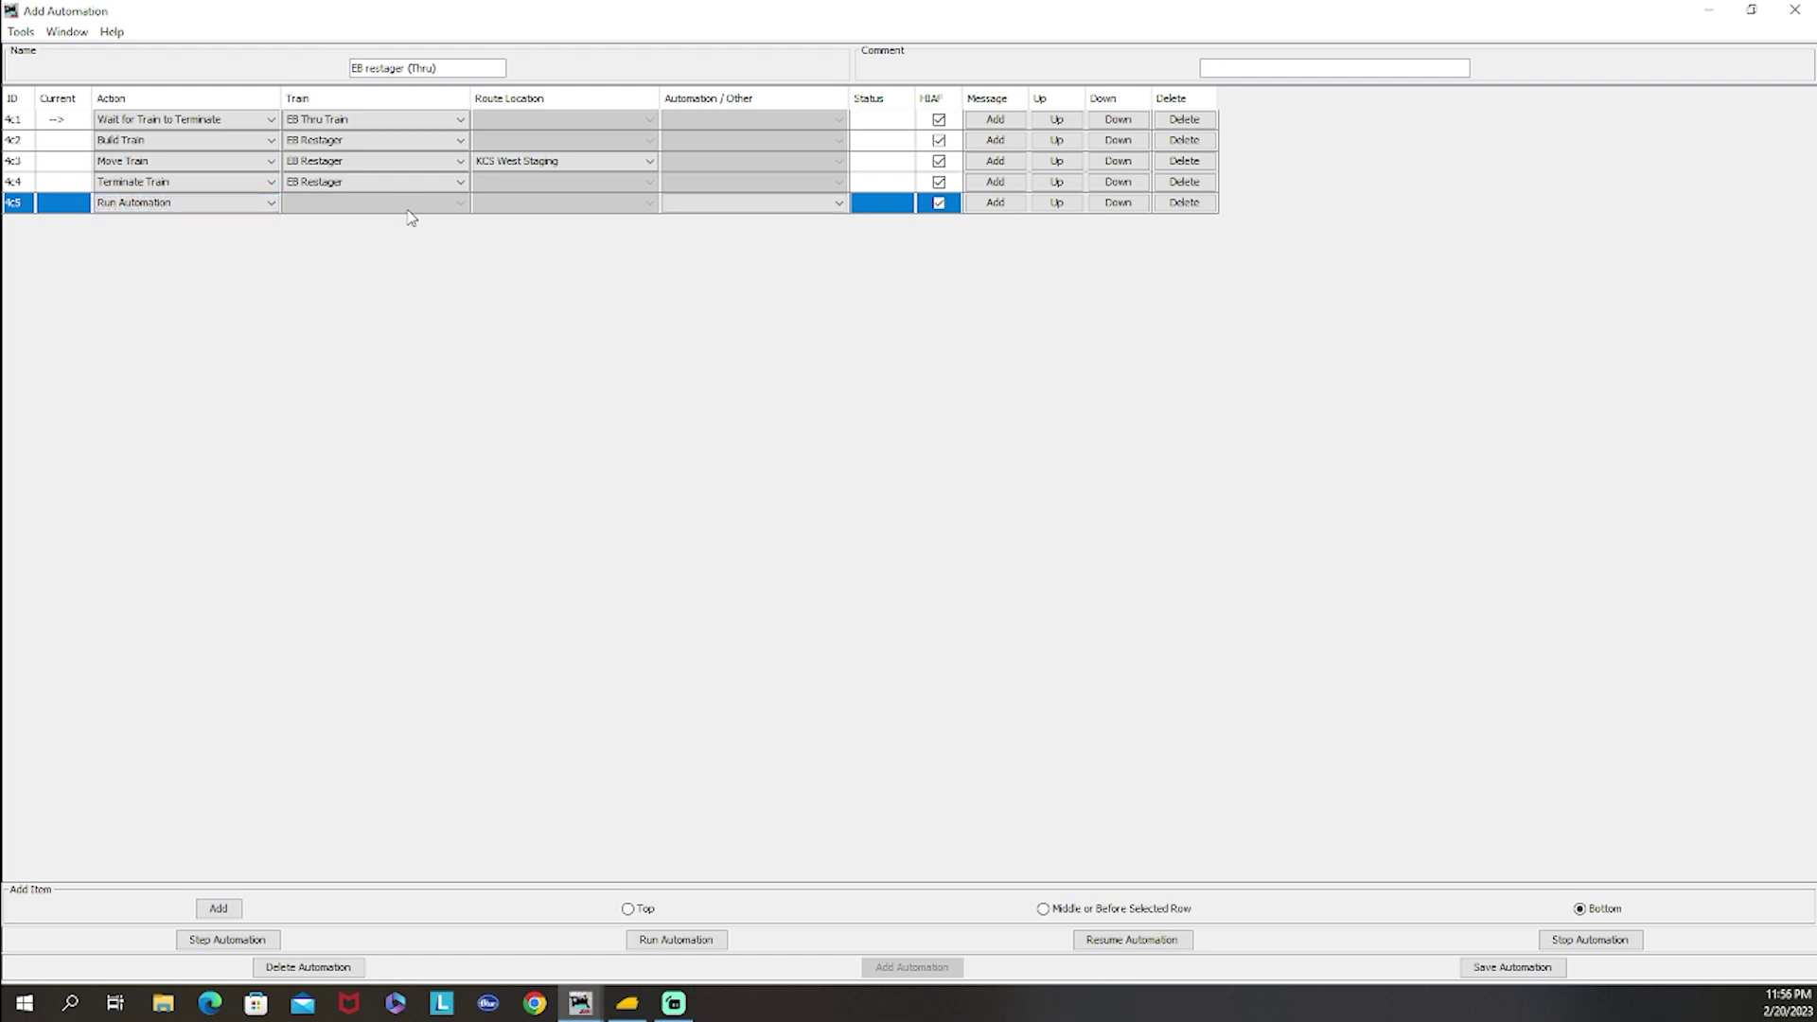
pyautogui.click(785, 208)
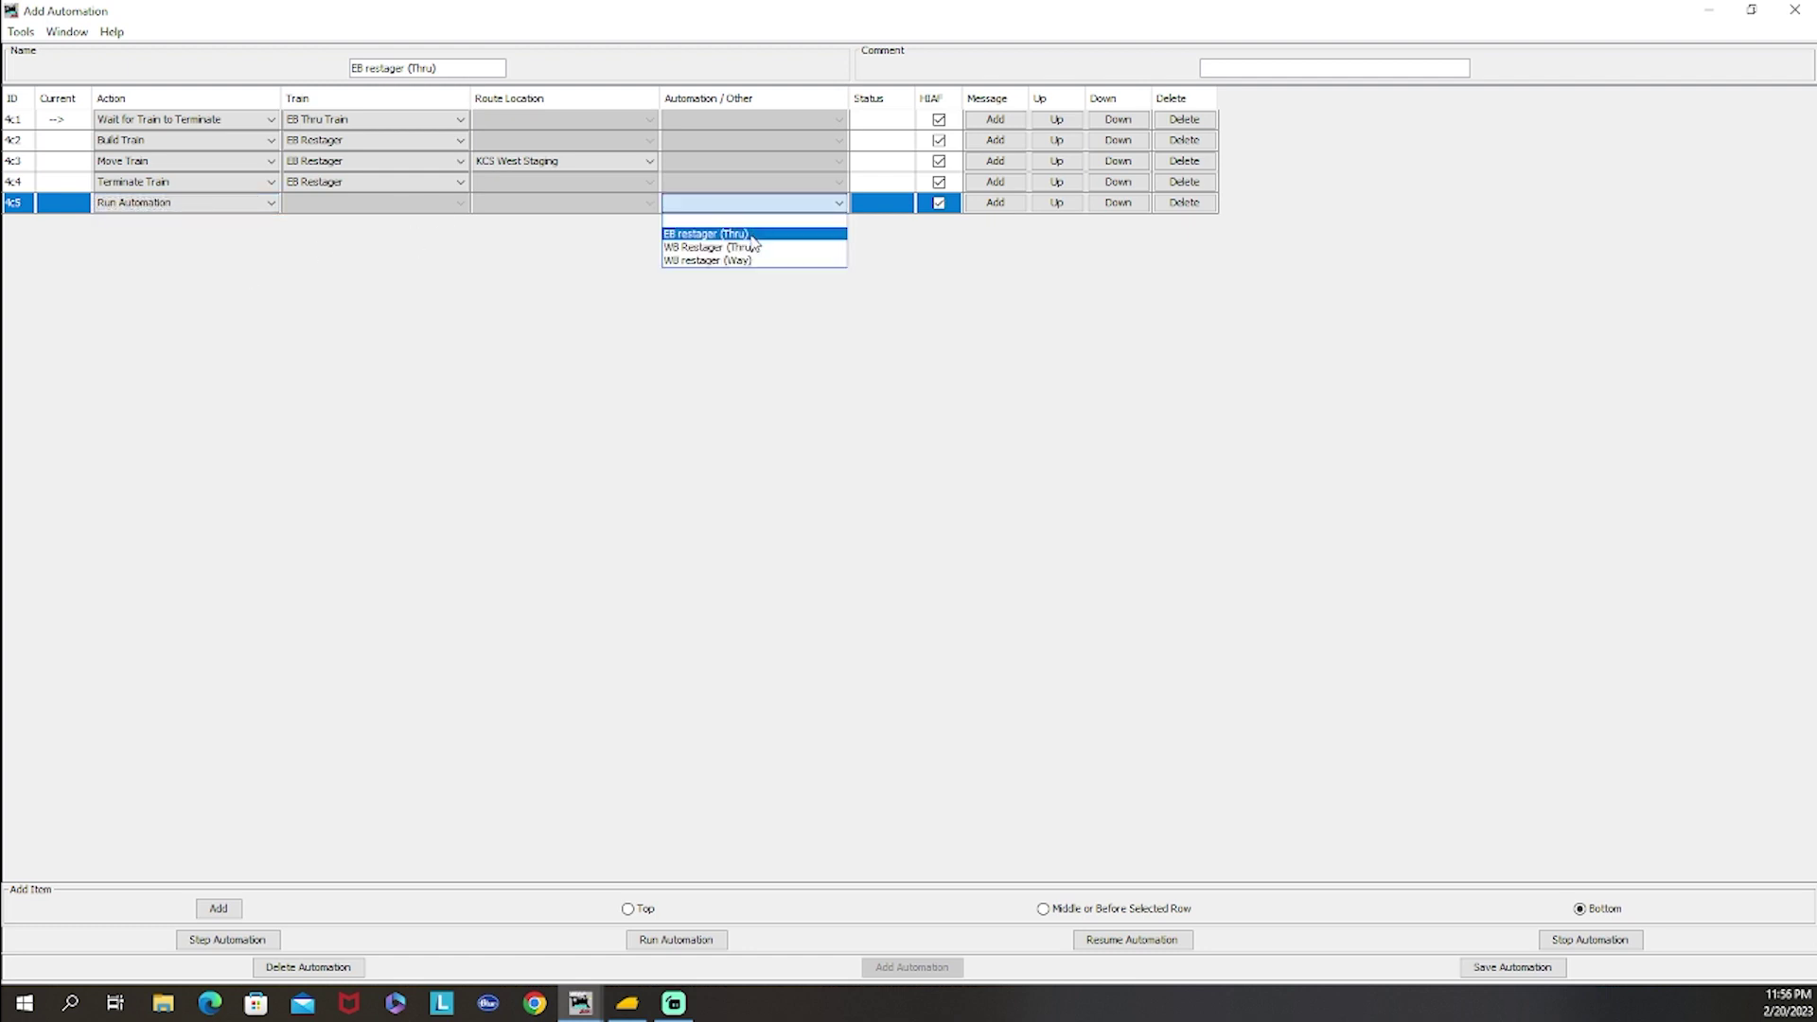
pyautogui.click(752, 236)
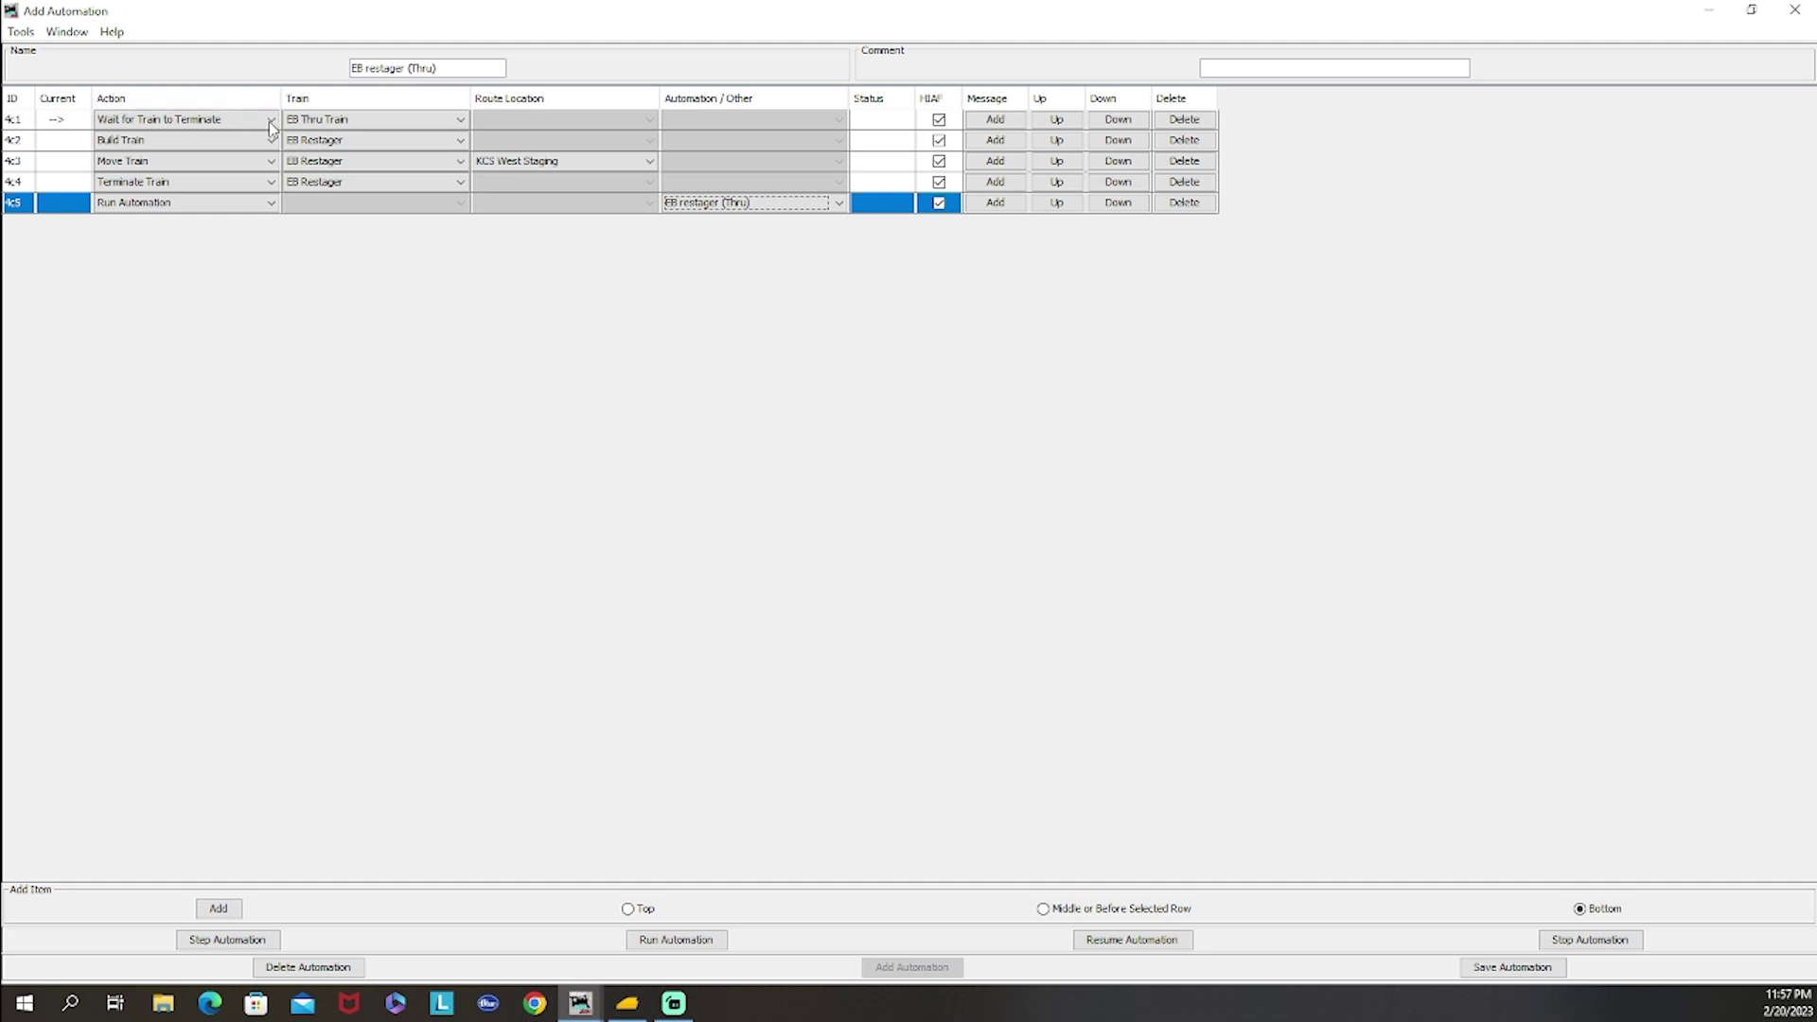
# Step: Save the EB restager (Thru) automation, close its editor, and run it from the automation list
pyautogui.click(1503, 966)
pyautogui.click(1795, 11)
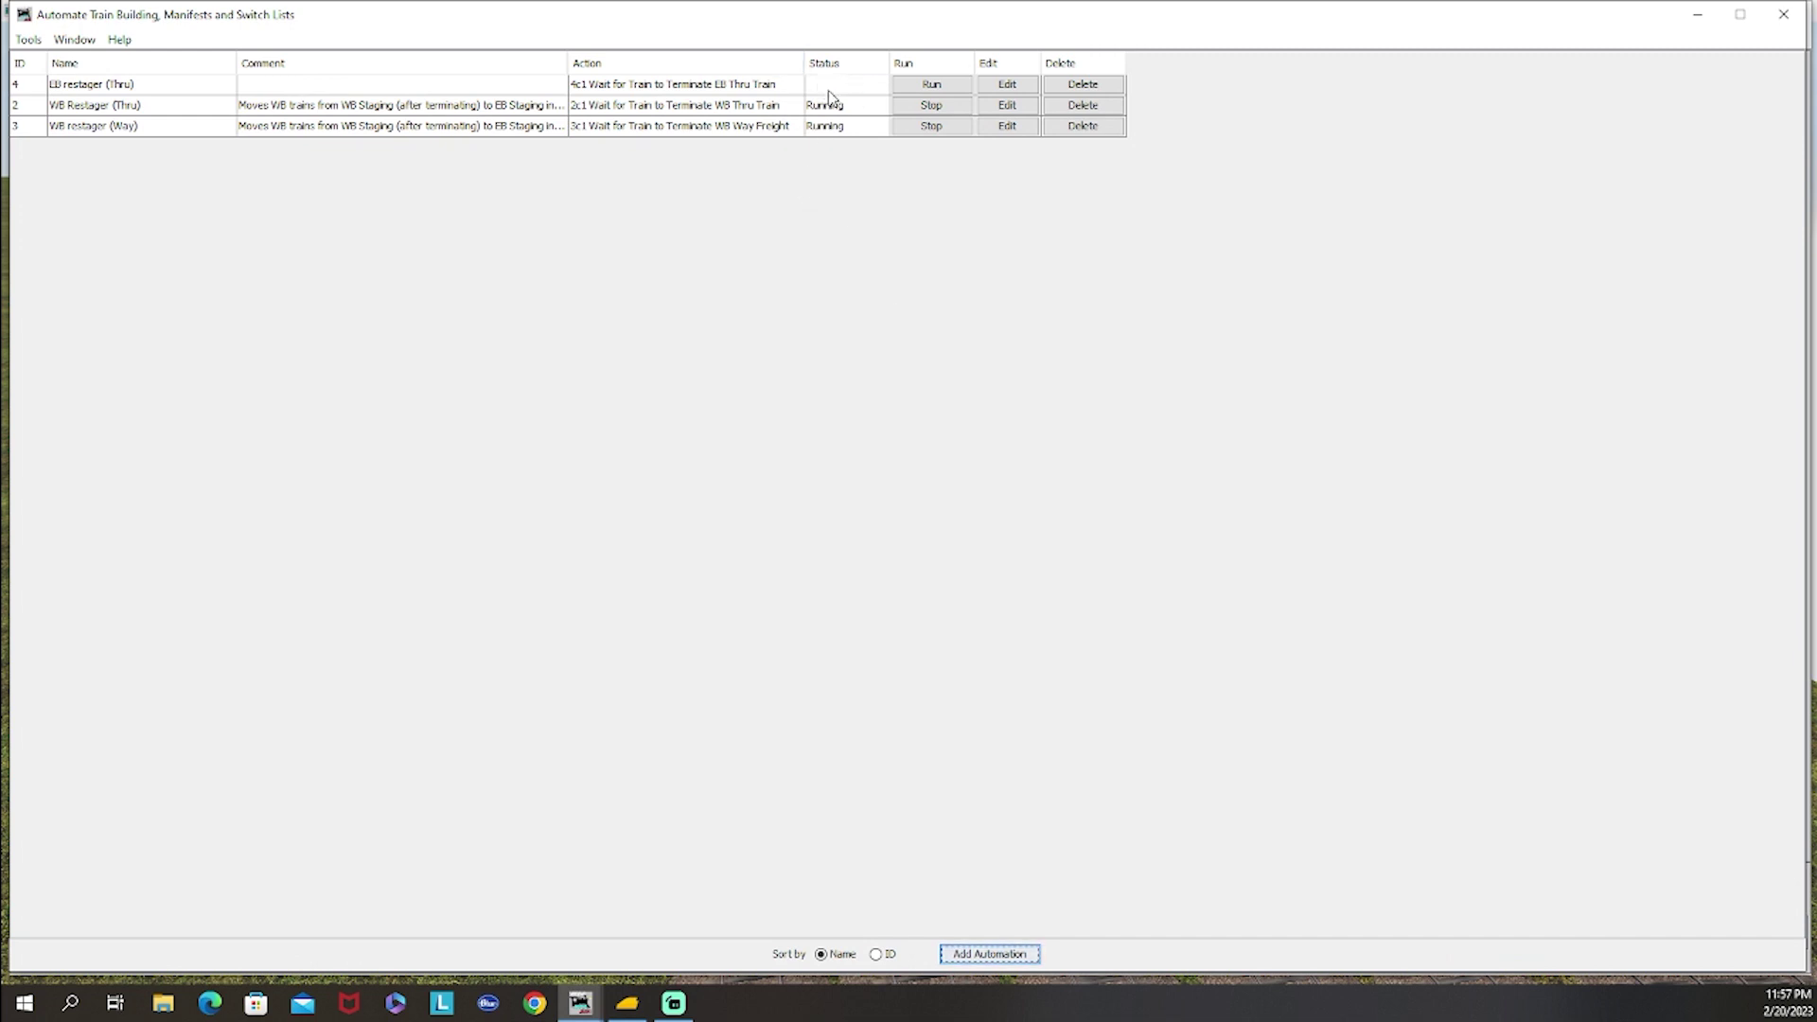
pyautogui.click(926, 88)
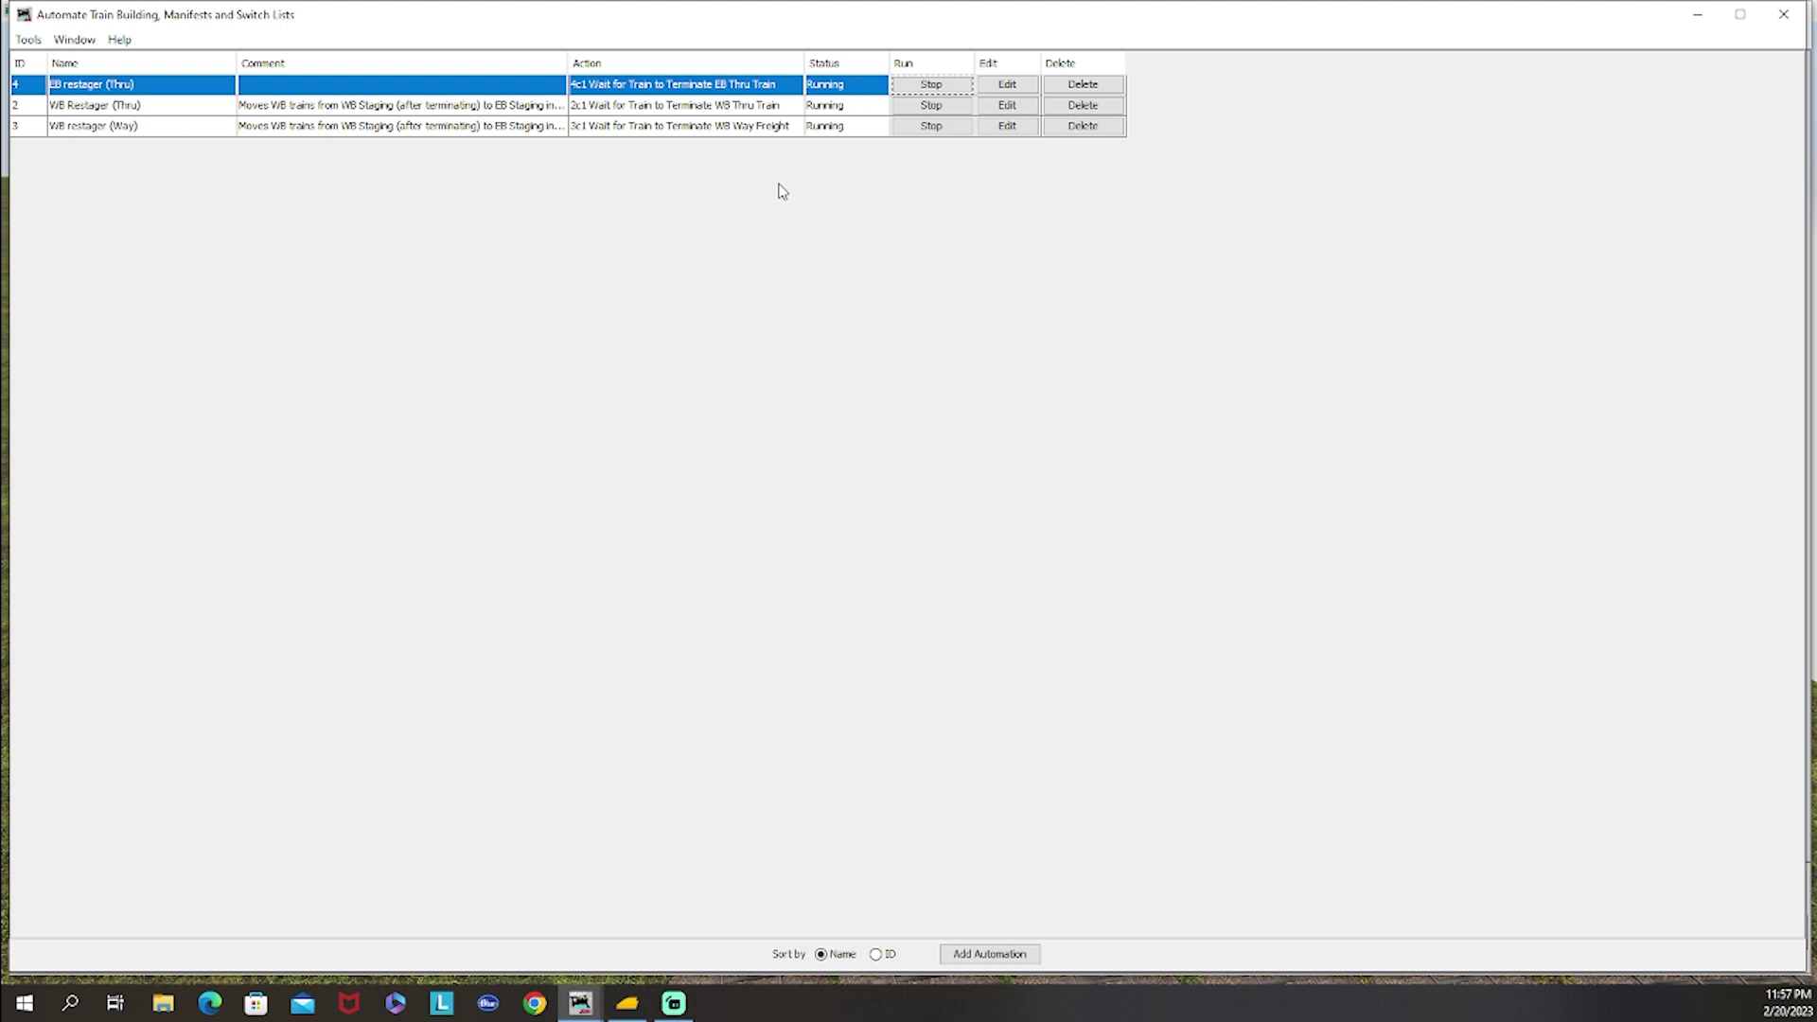
# Step: Create another automation named EB restager (Way) using a maximized form
pyautogui.click(989, 954)
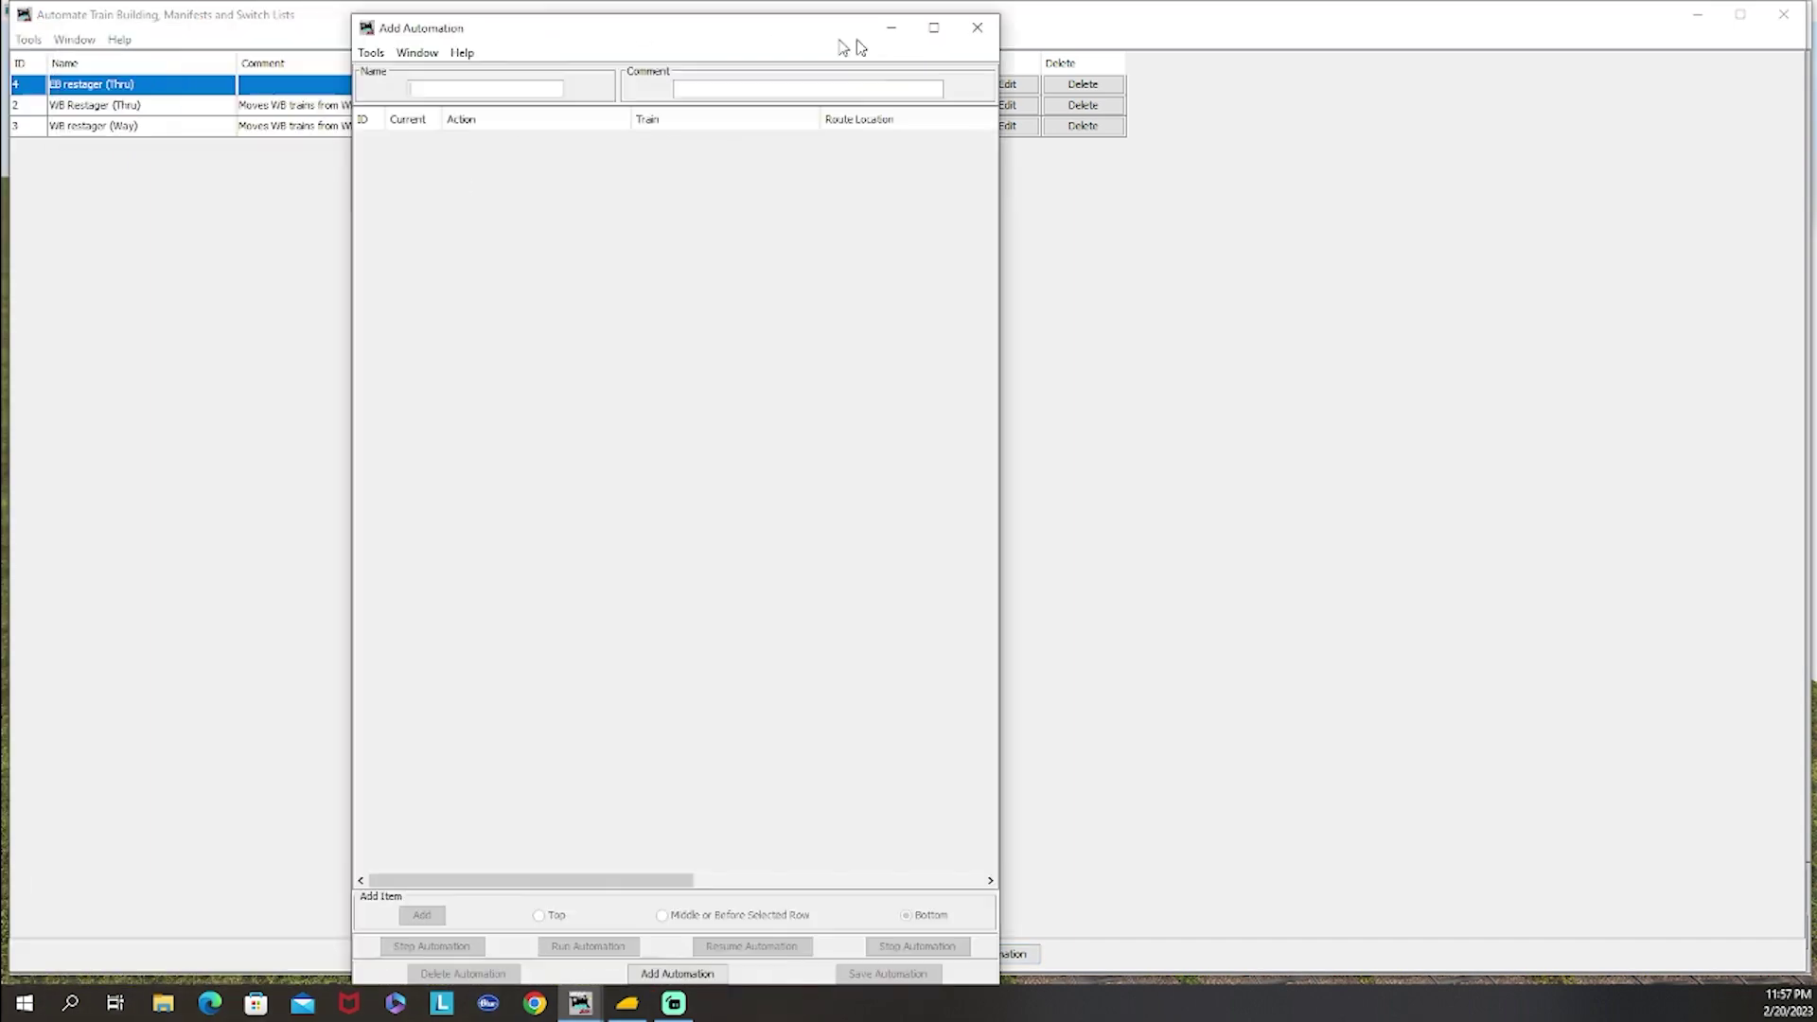
pyautogui.click(1200, 43)
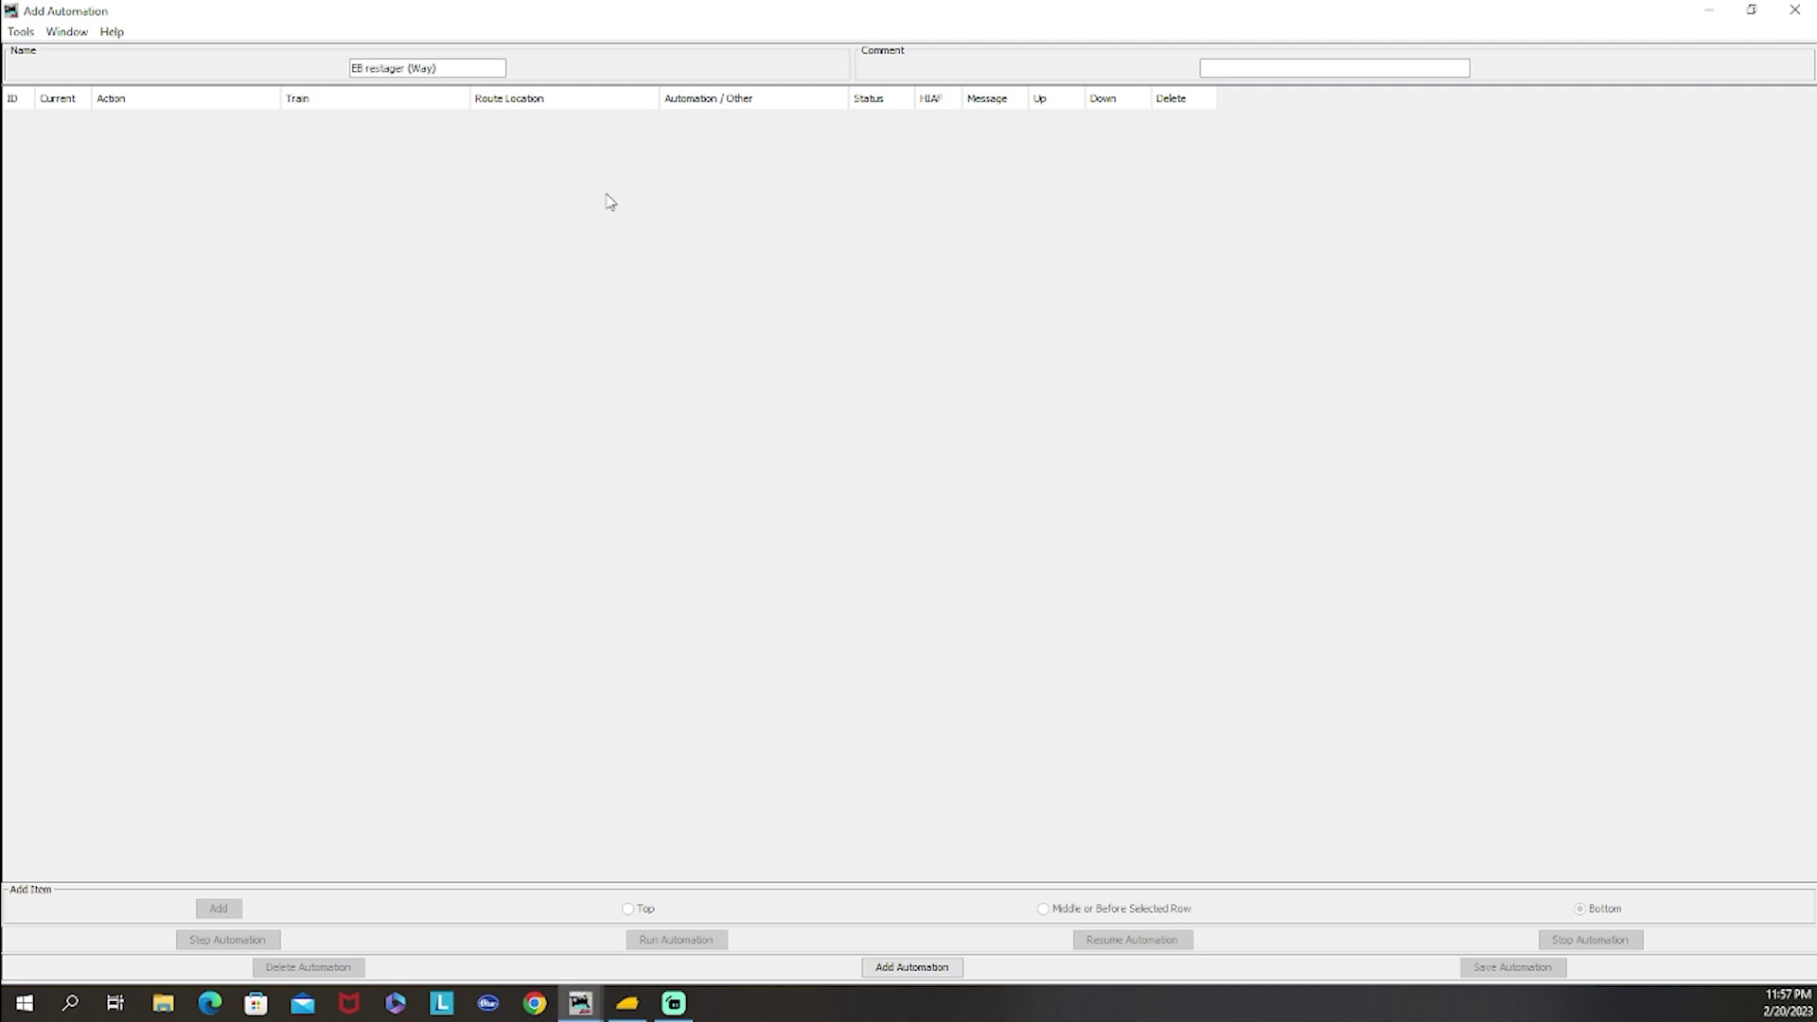
pyautogui.click(911, 966)
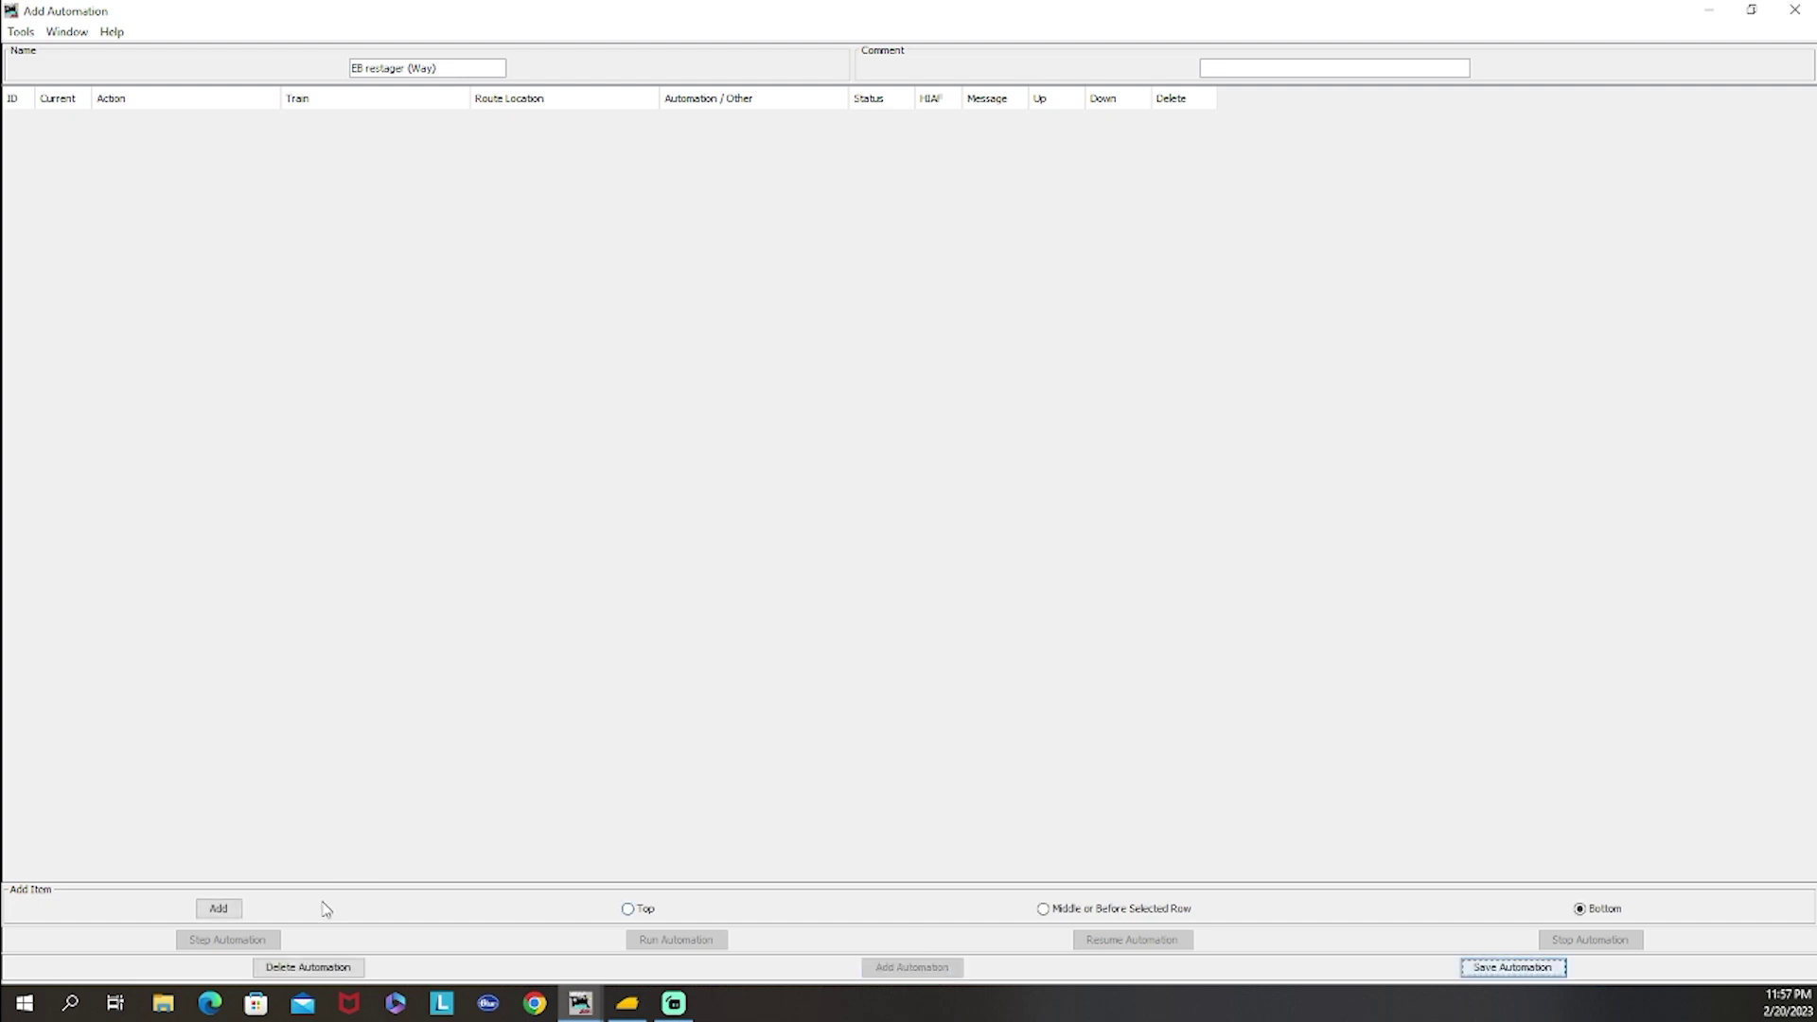
# Step: Add five blank items to the EB restager (Way) automation
pyautogui.click(224, 910)
pyautogui.press('space')
pyautogui.press('space')
pyautogui.press('space')
pyautogui.press('space')
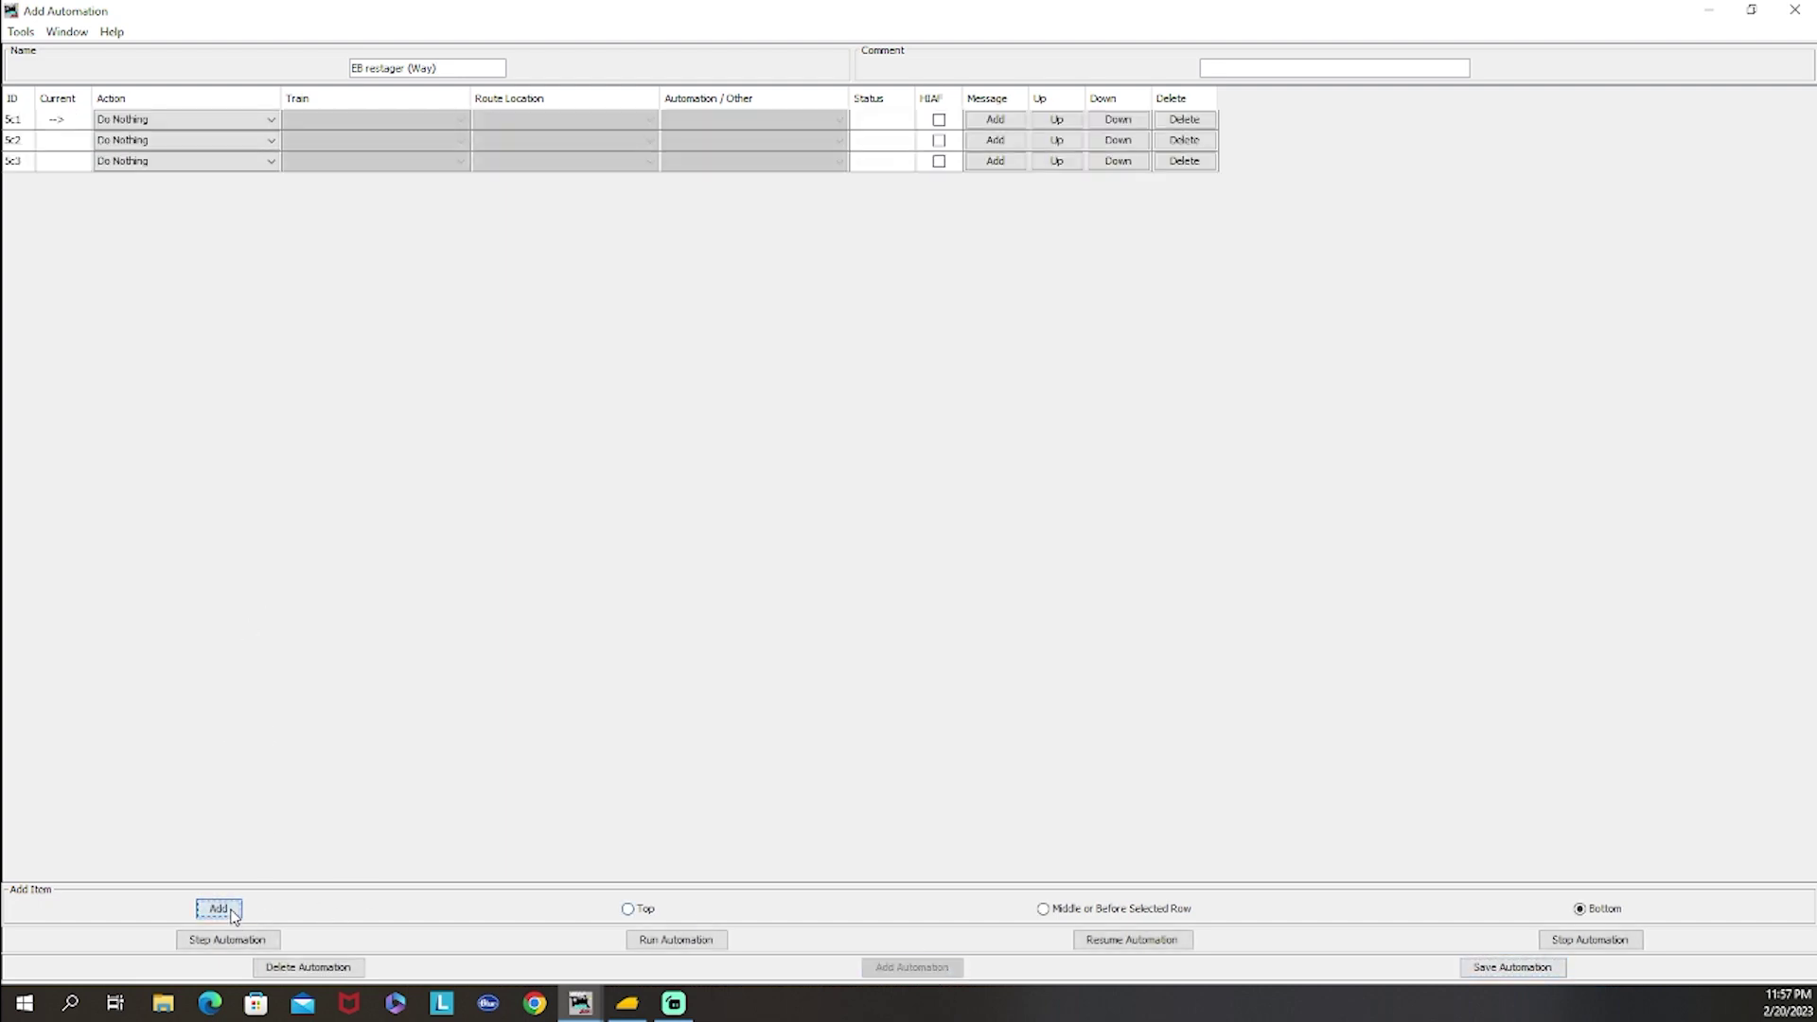
# Step: Set the first item of EB restager (Way) to Wait for Train to Terminate for the EB Way Freight train
pyautogui.click(245, 121)
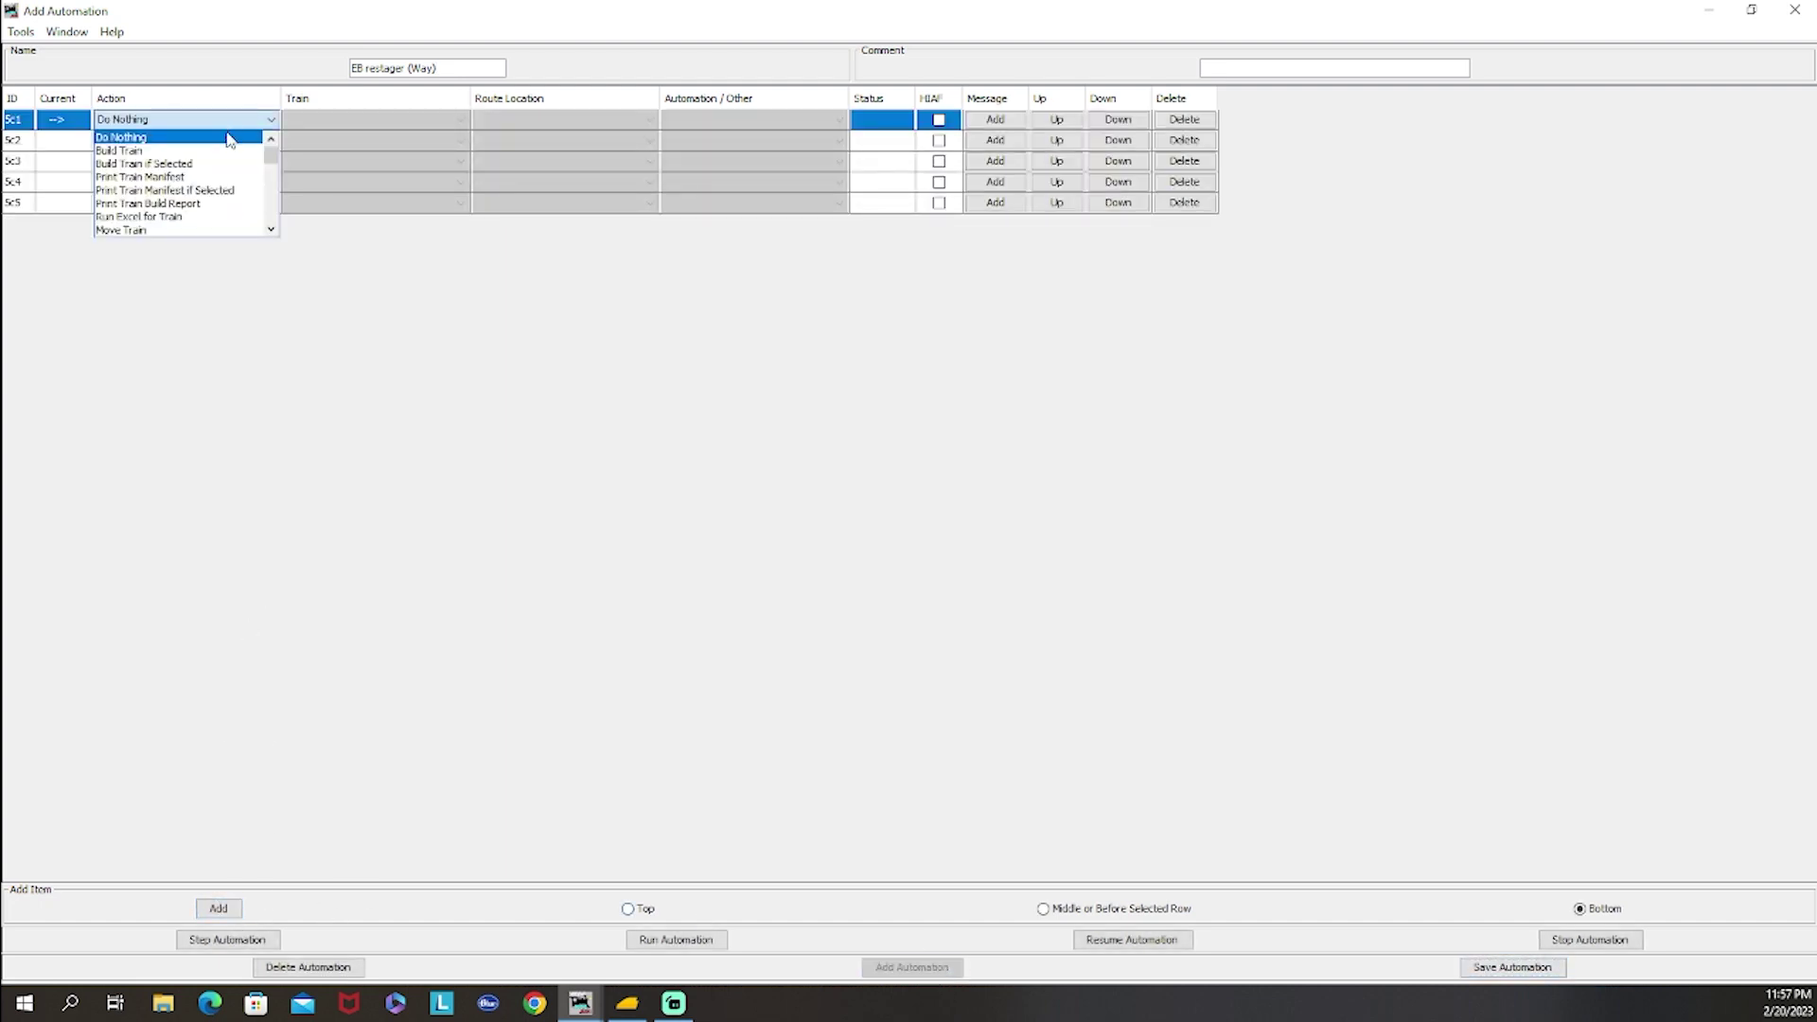
pyautogui.scroll(-3, 217, 180)
pyautogui.click(189, 216)
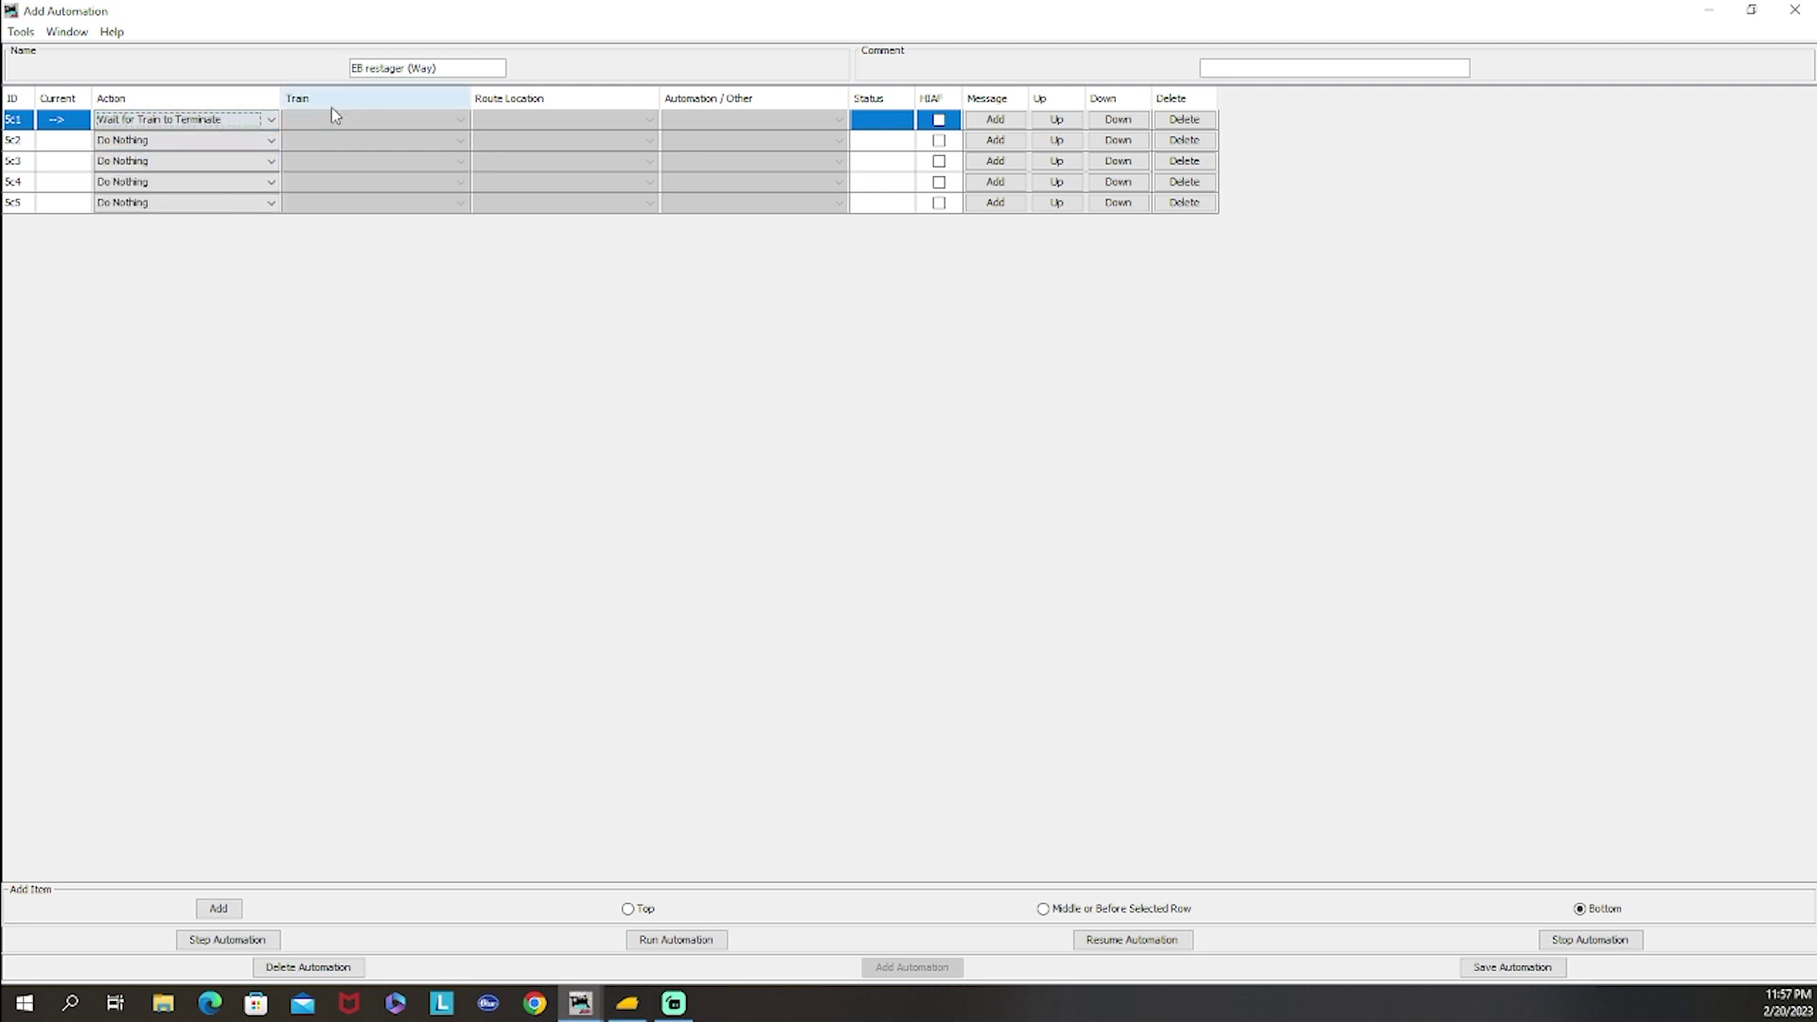
pyautogui.click(333, 120)
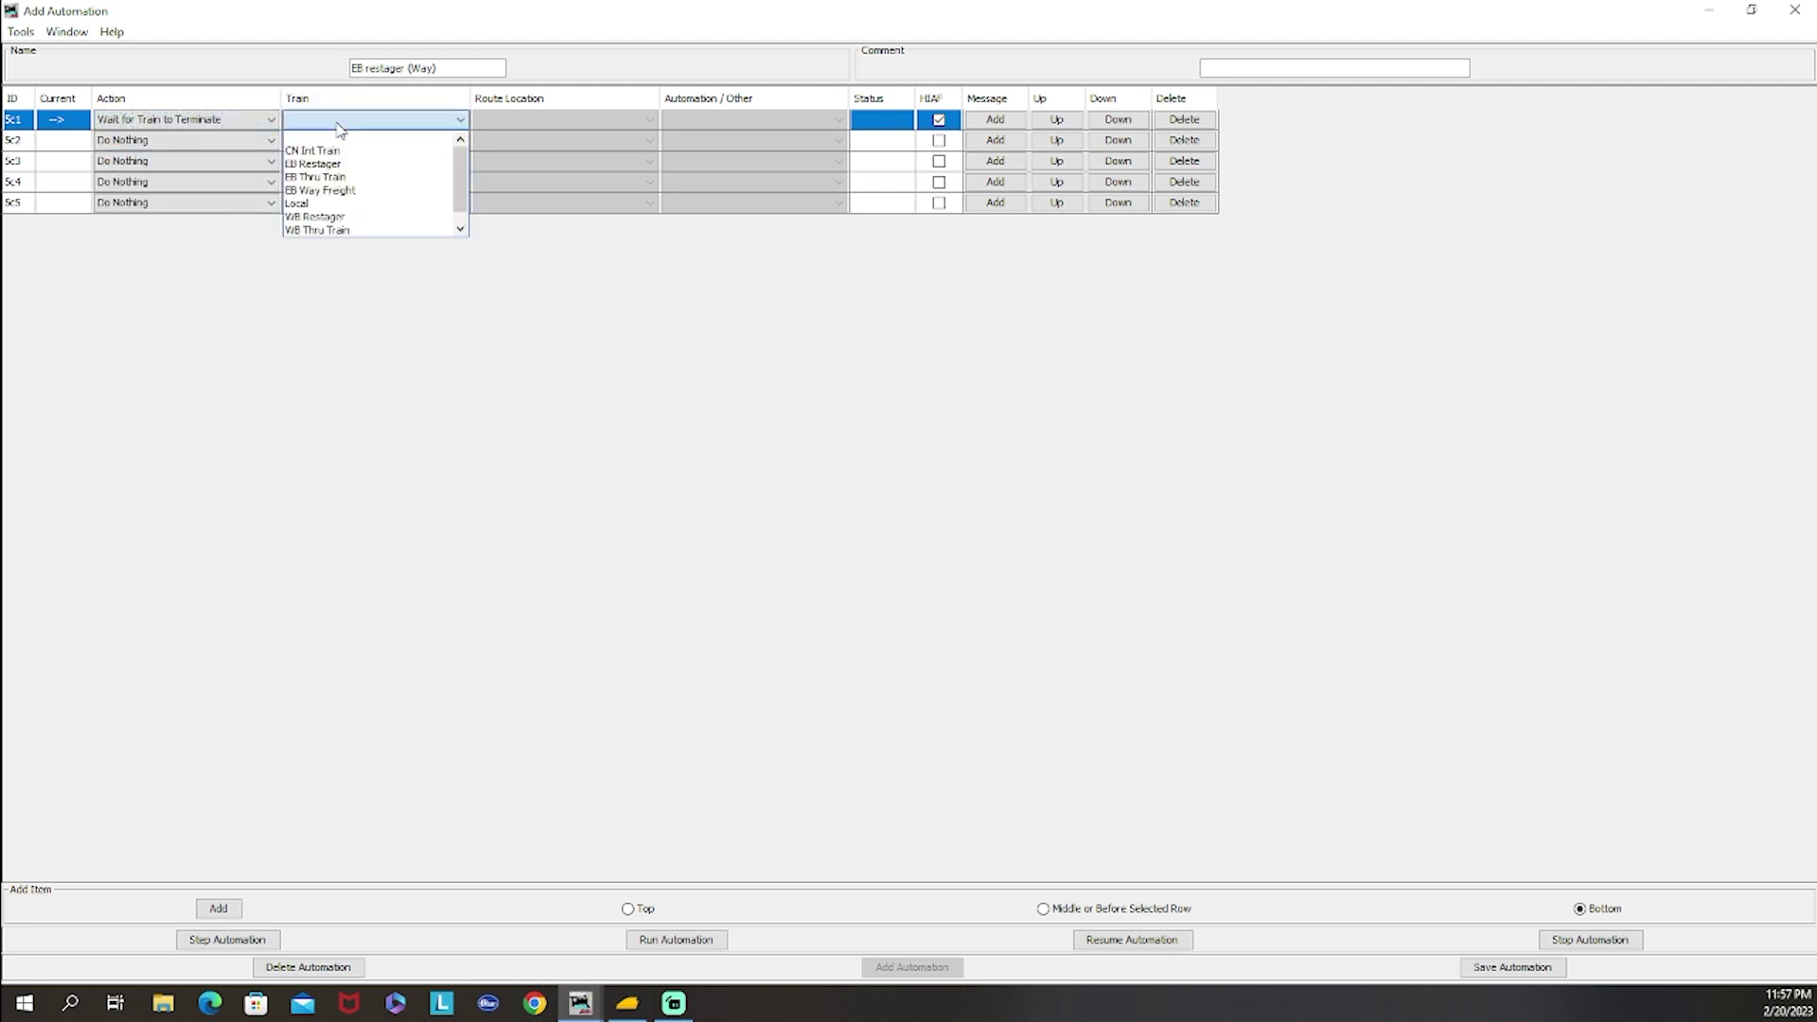
pyautogui.click(358, 192)
# Step: Set the second item of EB restager (Way) to Build Train for the EB Restager train
pyautogui.click(228, 144)
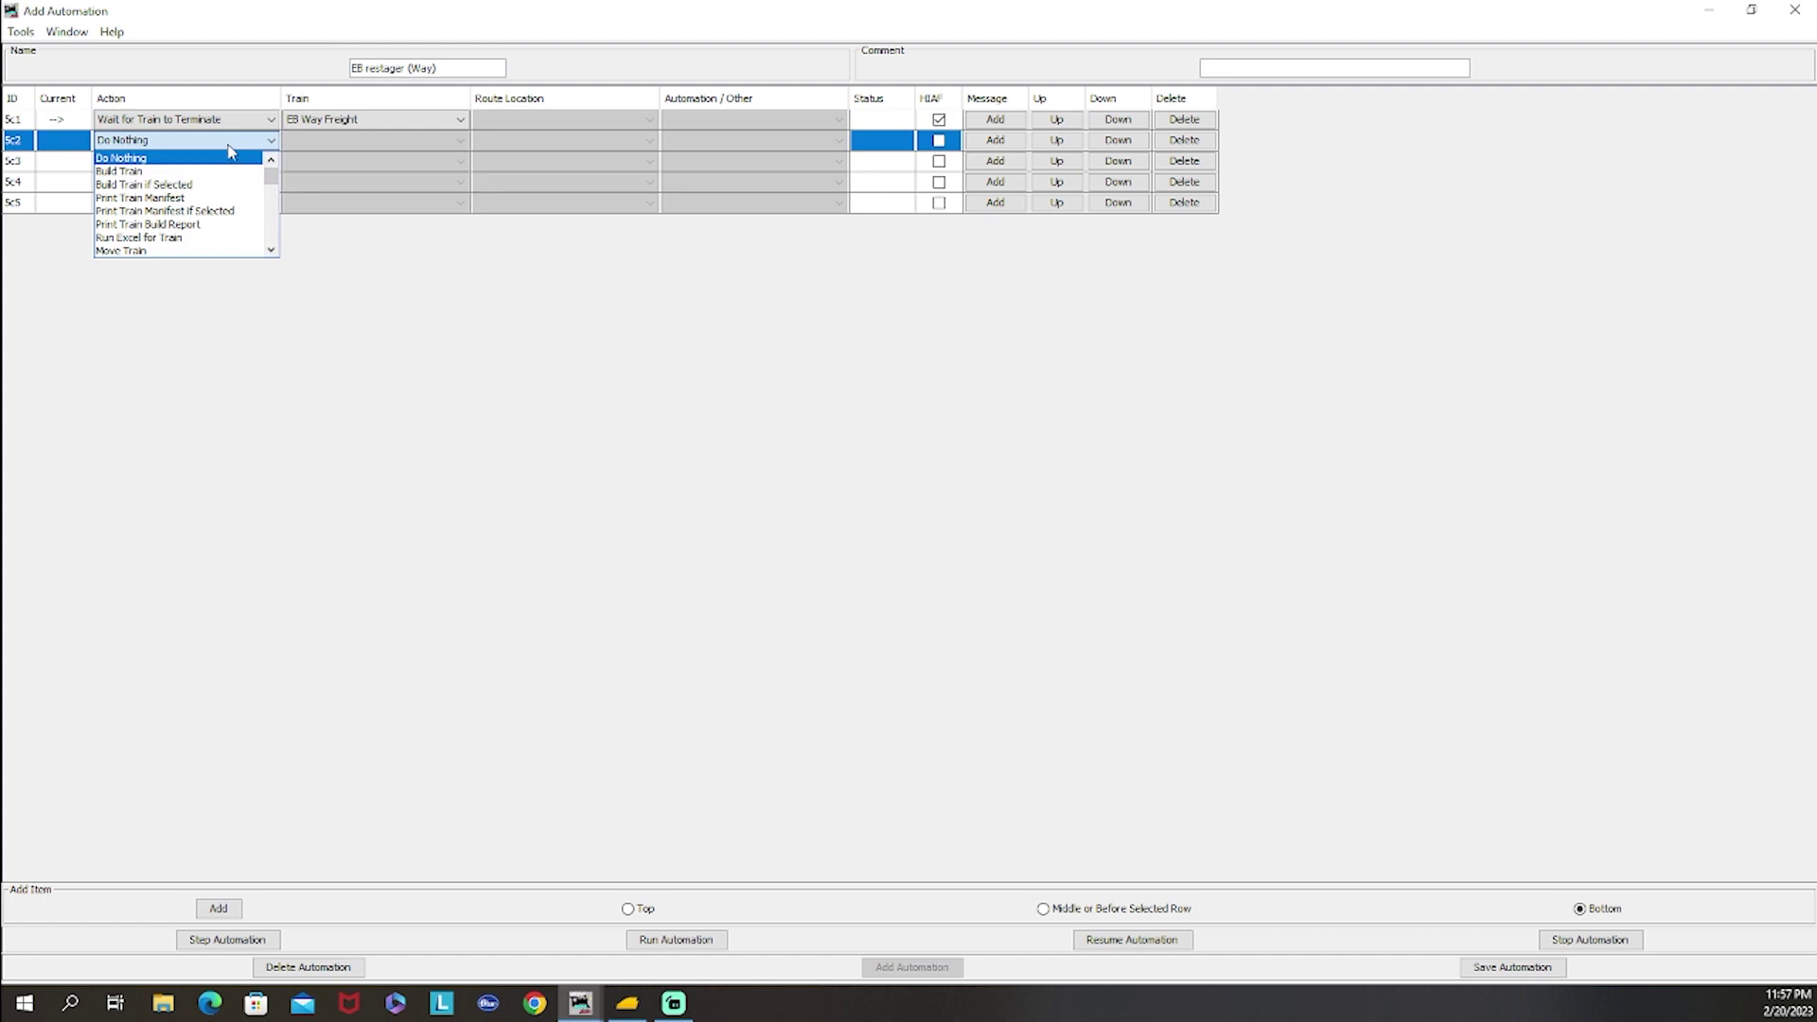
pyautogui.click(180, 172)
pyautogui.click(333, 142)
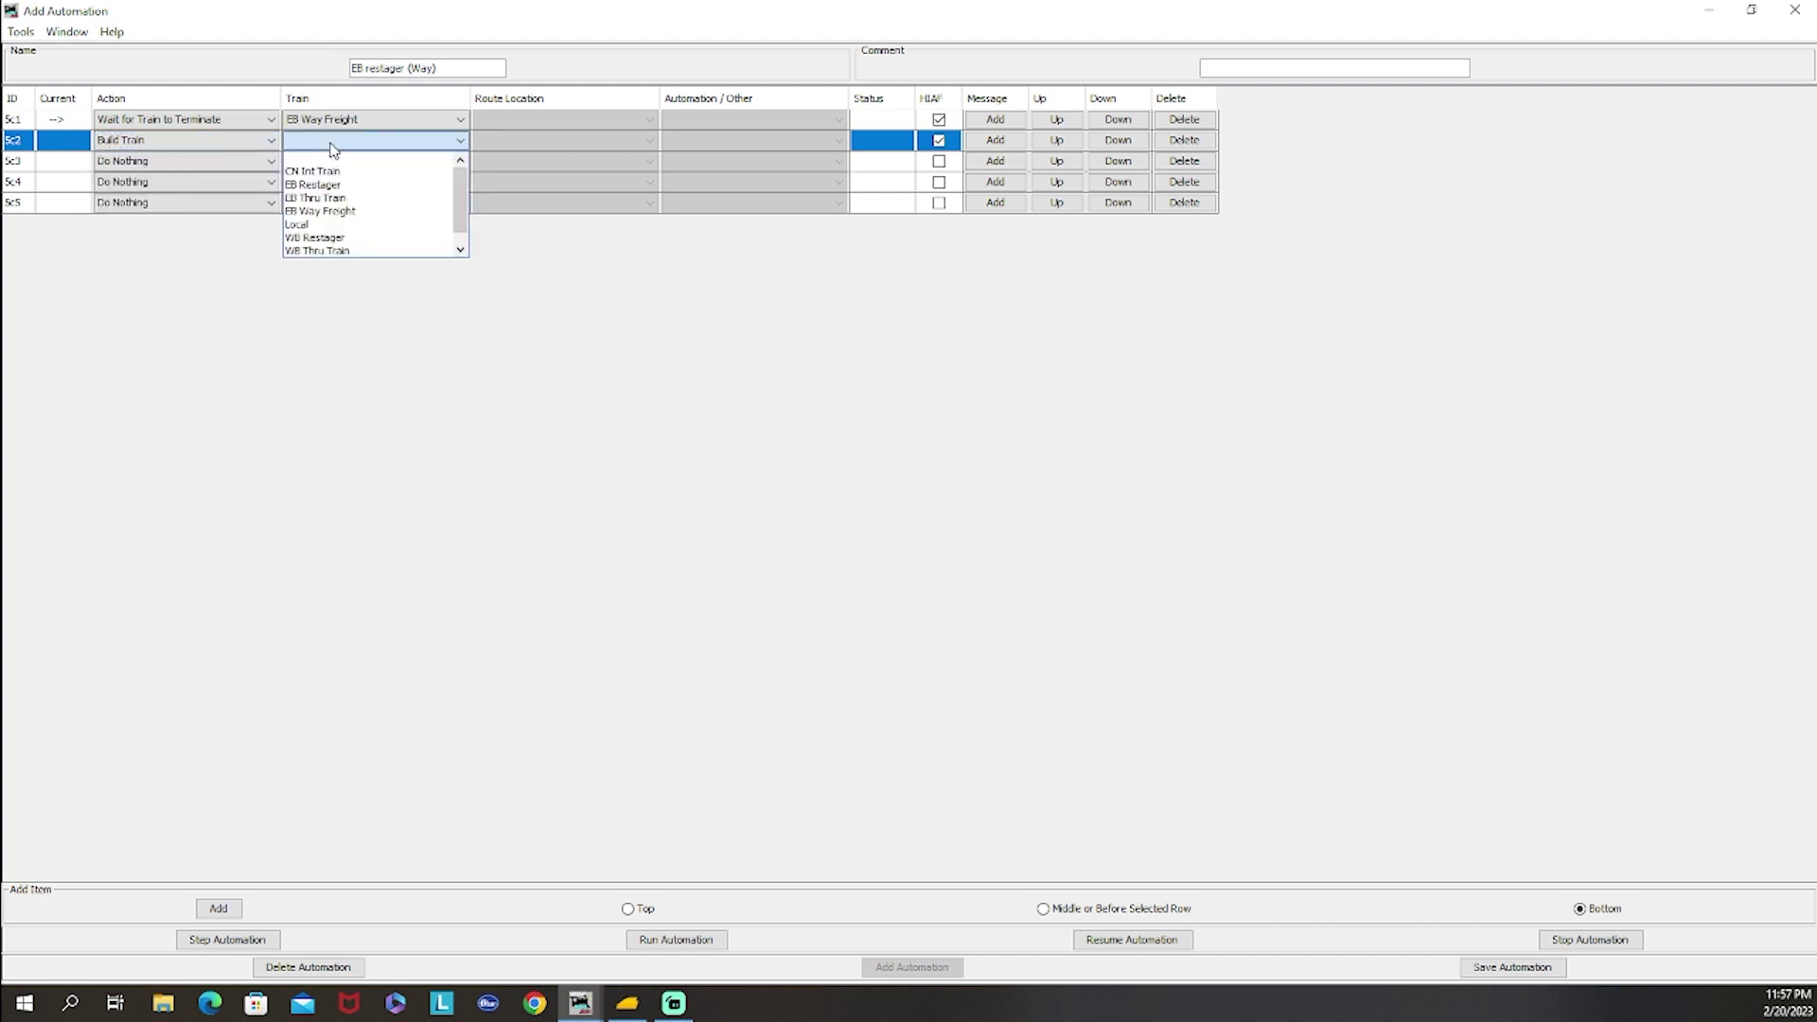
pyautogui.click(322, 184)
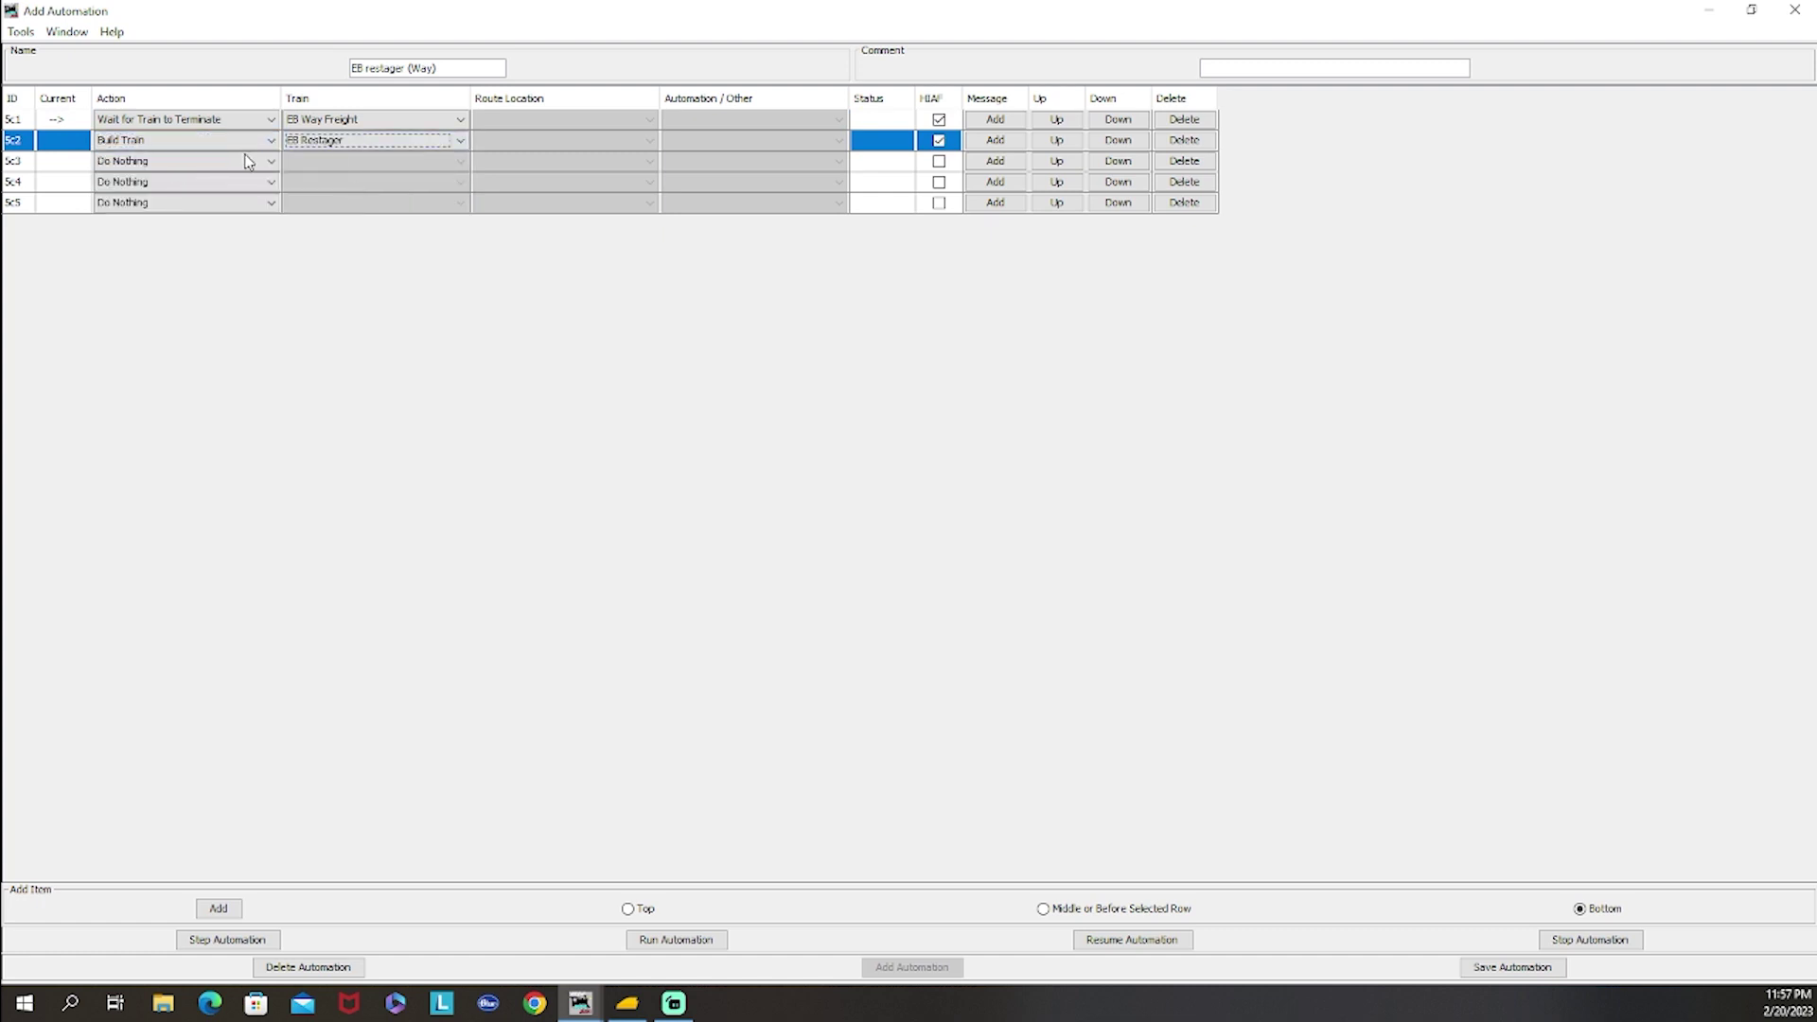
# Step: Set the third item to Move Train for EB Restager with KCS West Staging as the route location
pyautogui.click(246, 161)
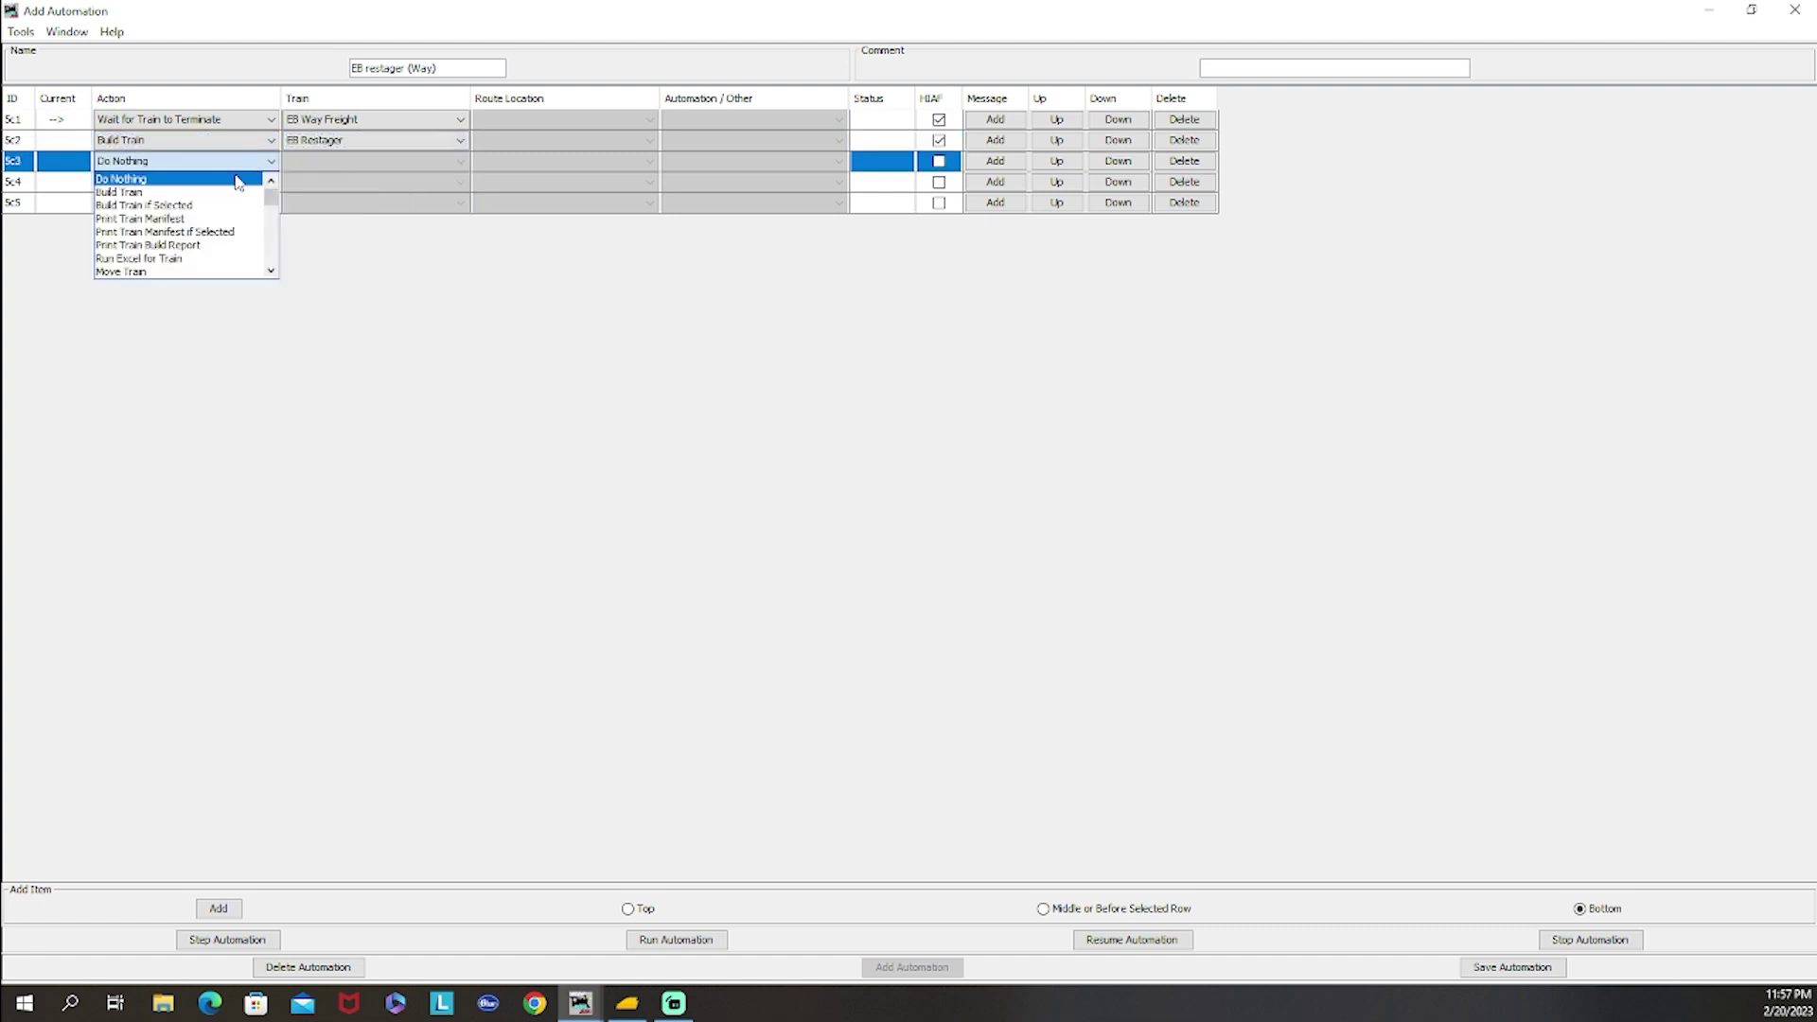
pyautogui.click(217, 272)
pyautogui.click(384, 163)
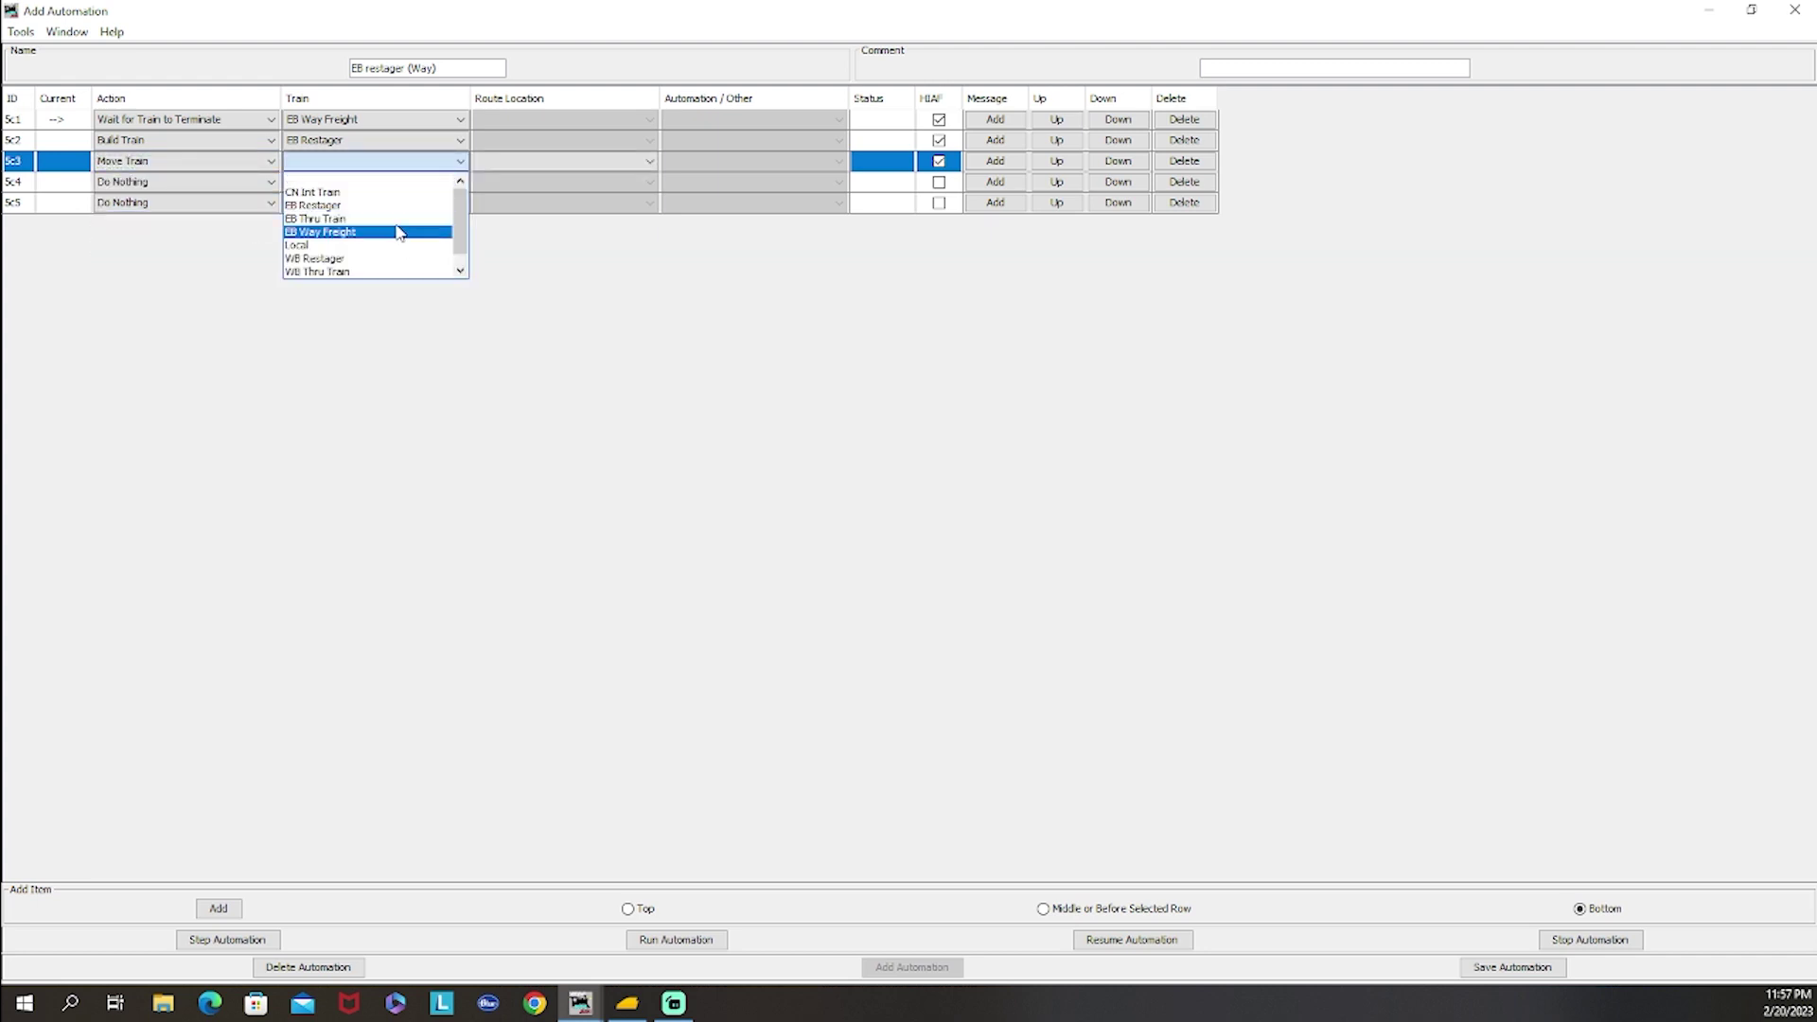
pyautogui.click(369, 205)
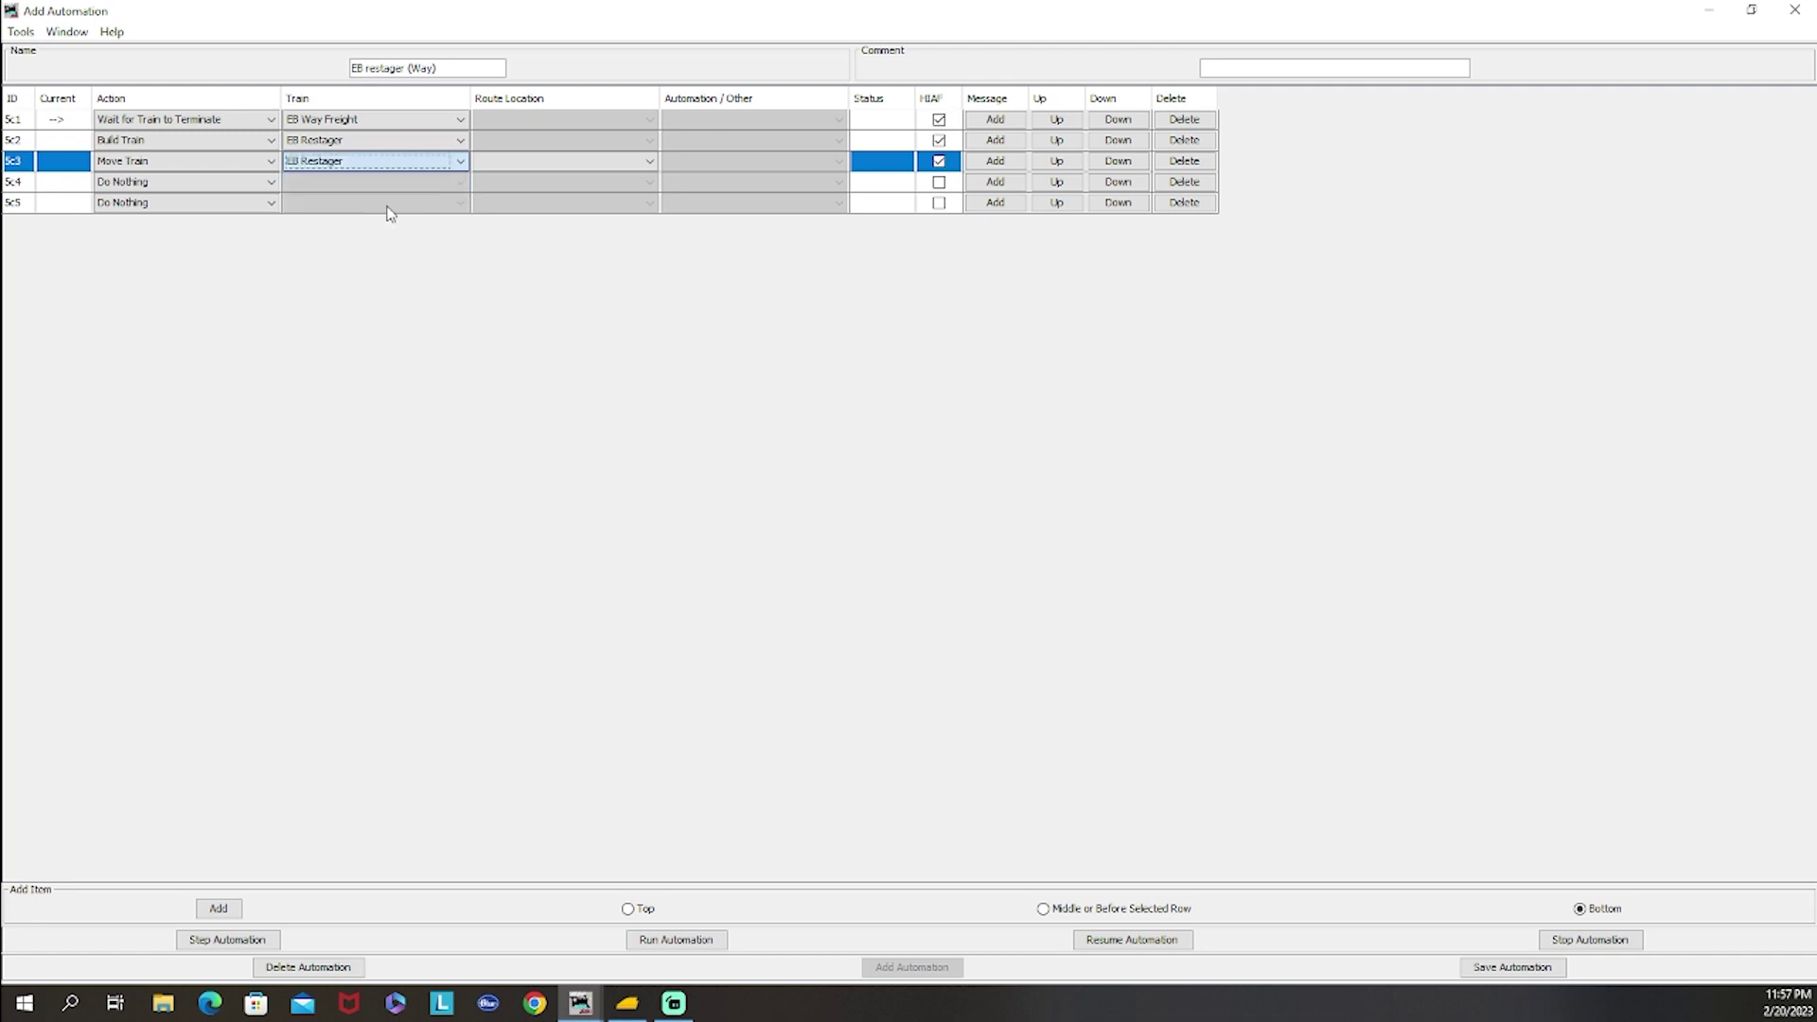
pyautogui.click(523, 162)
pyautogui.click(513, 192)
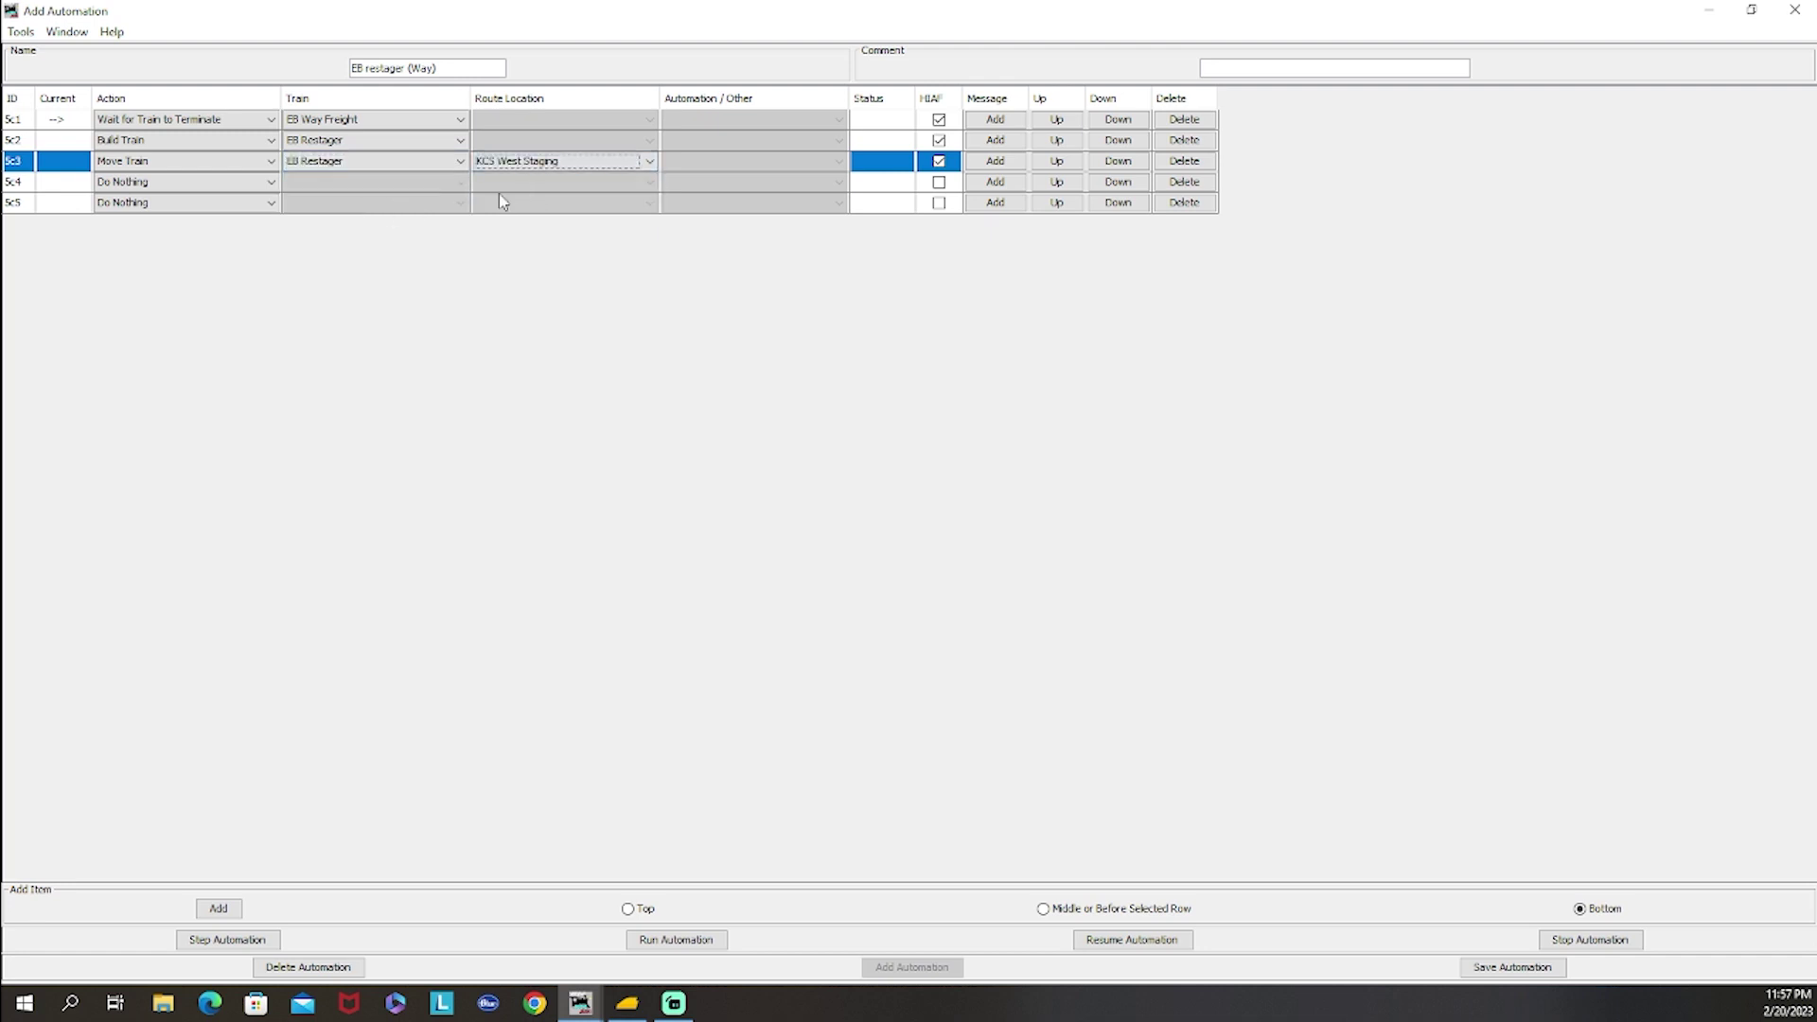
# Step: Set the fourth item of EB restager (Way) to Terminate Train for the EB Restager train
pyautogui.click(227, 189)
pyautogui.scroll(-1, 197, 279)
pyautogui.click(193, 250)
pyautogui.click(374, 182)
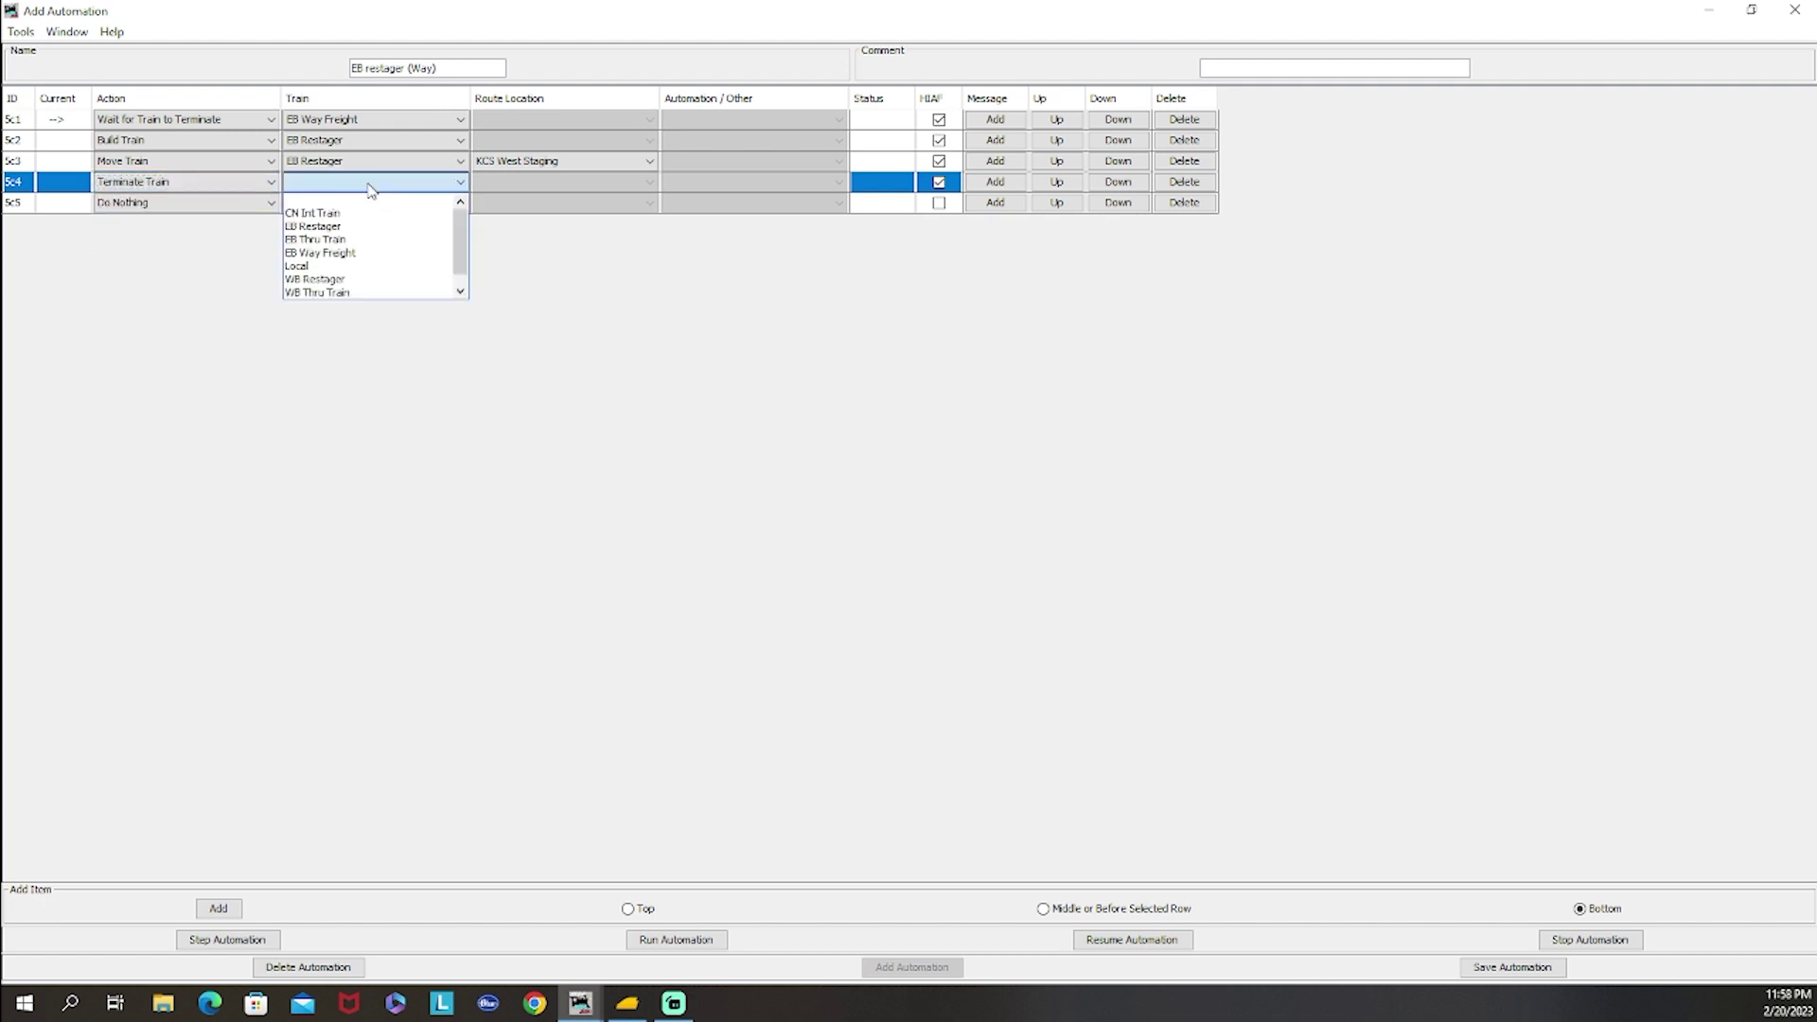
pyautogui.click(352, 229)
# Step: Set the fifth item to Run Automation with EB restager (Way) so the automation loops back to itself
pyautogui.click(224, 204)
pyautogui.scroll(-1, 198, 244)
pyautogui.scroll(-6, 197, 244)
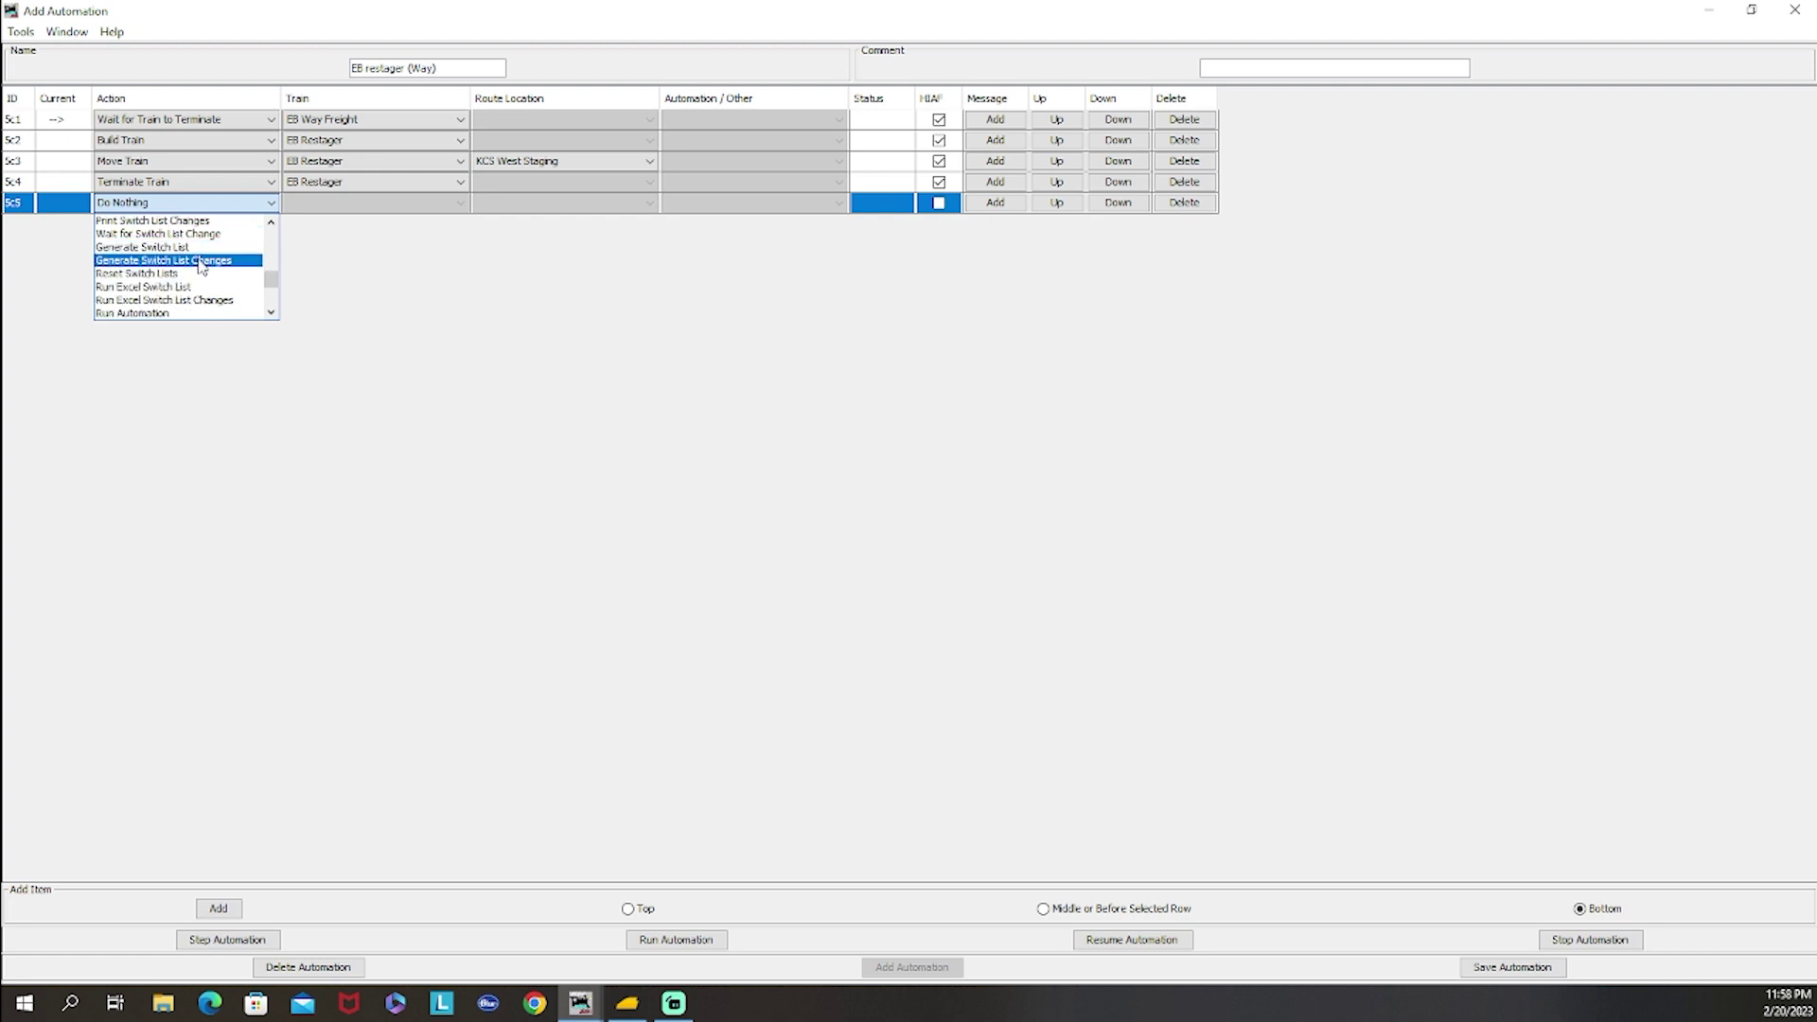
pyautogui.scroll(-1, 193, 287)
pyautogui.click(191, 284)
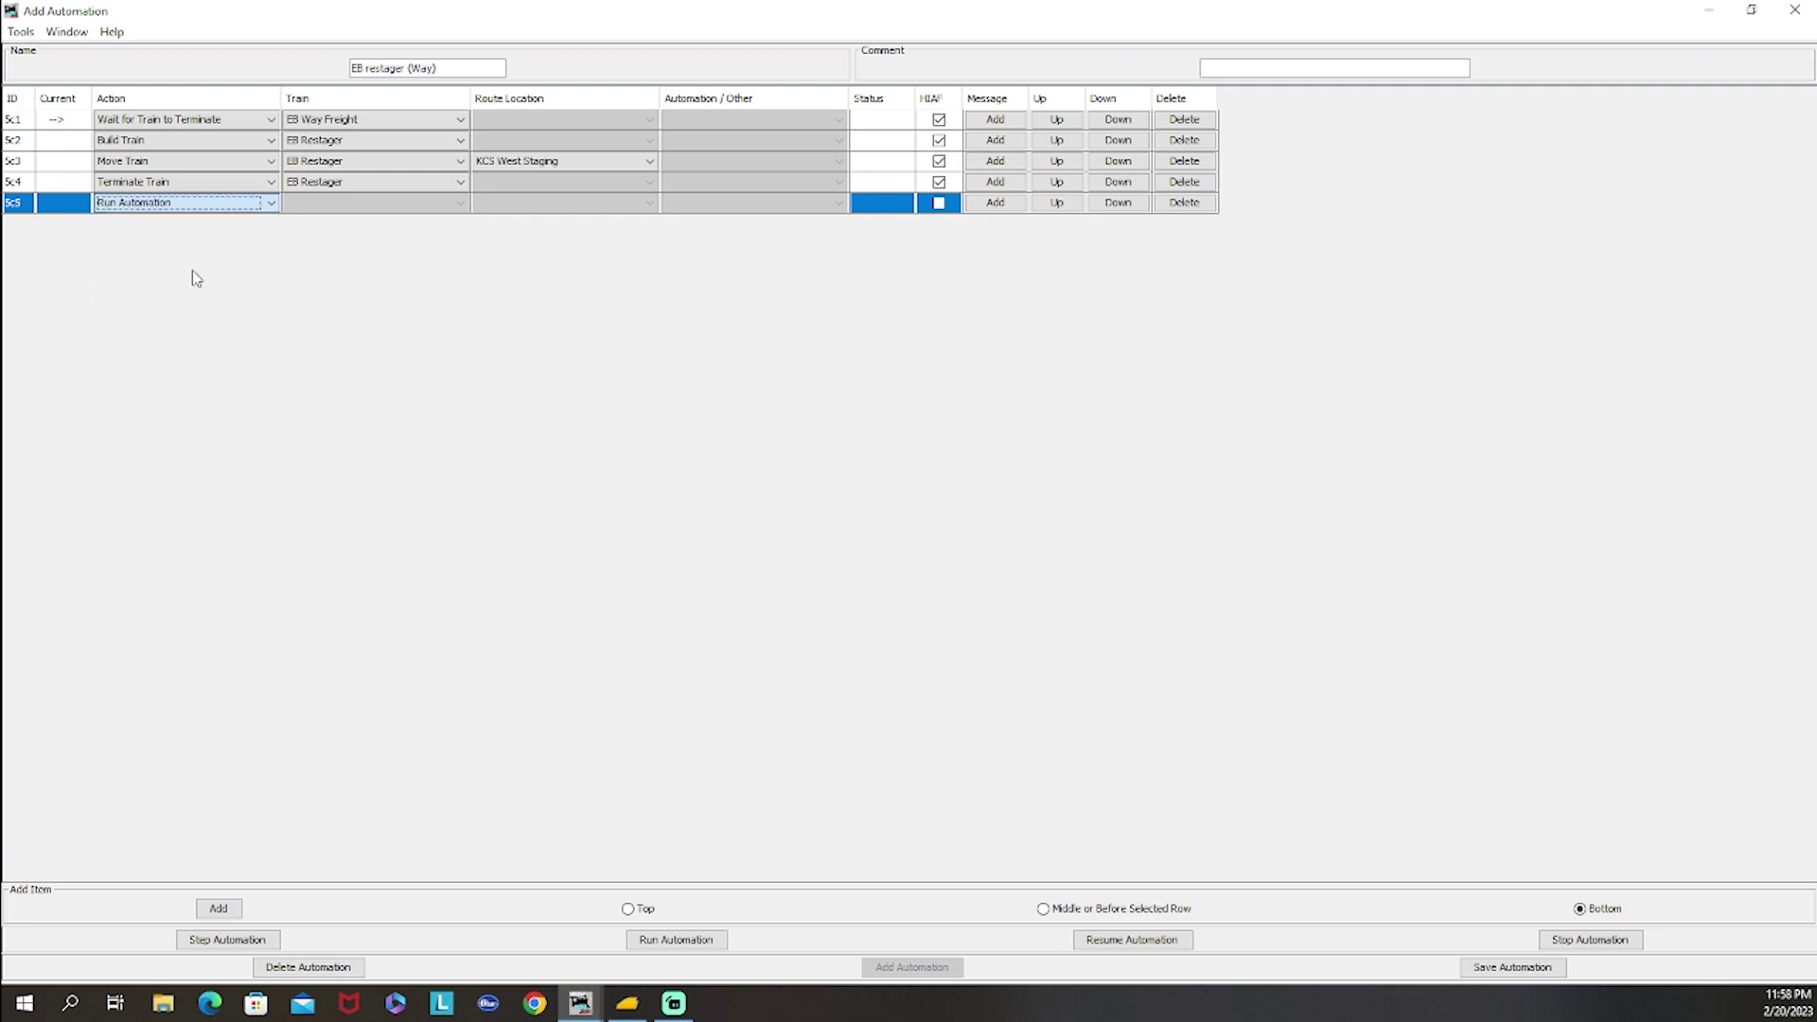
pyautogui.click(705, 204)
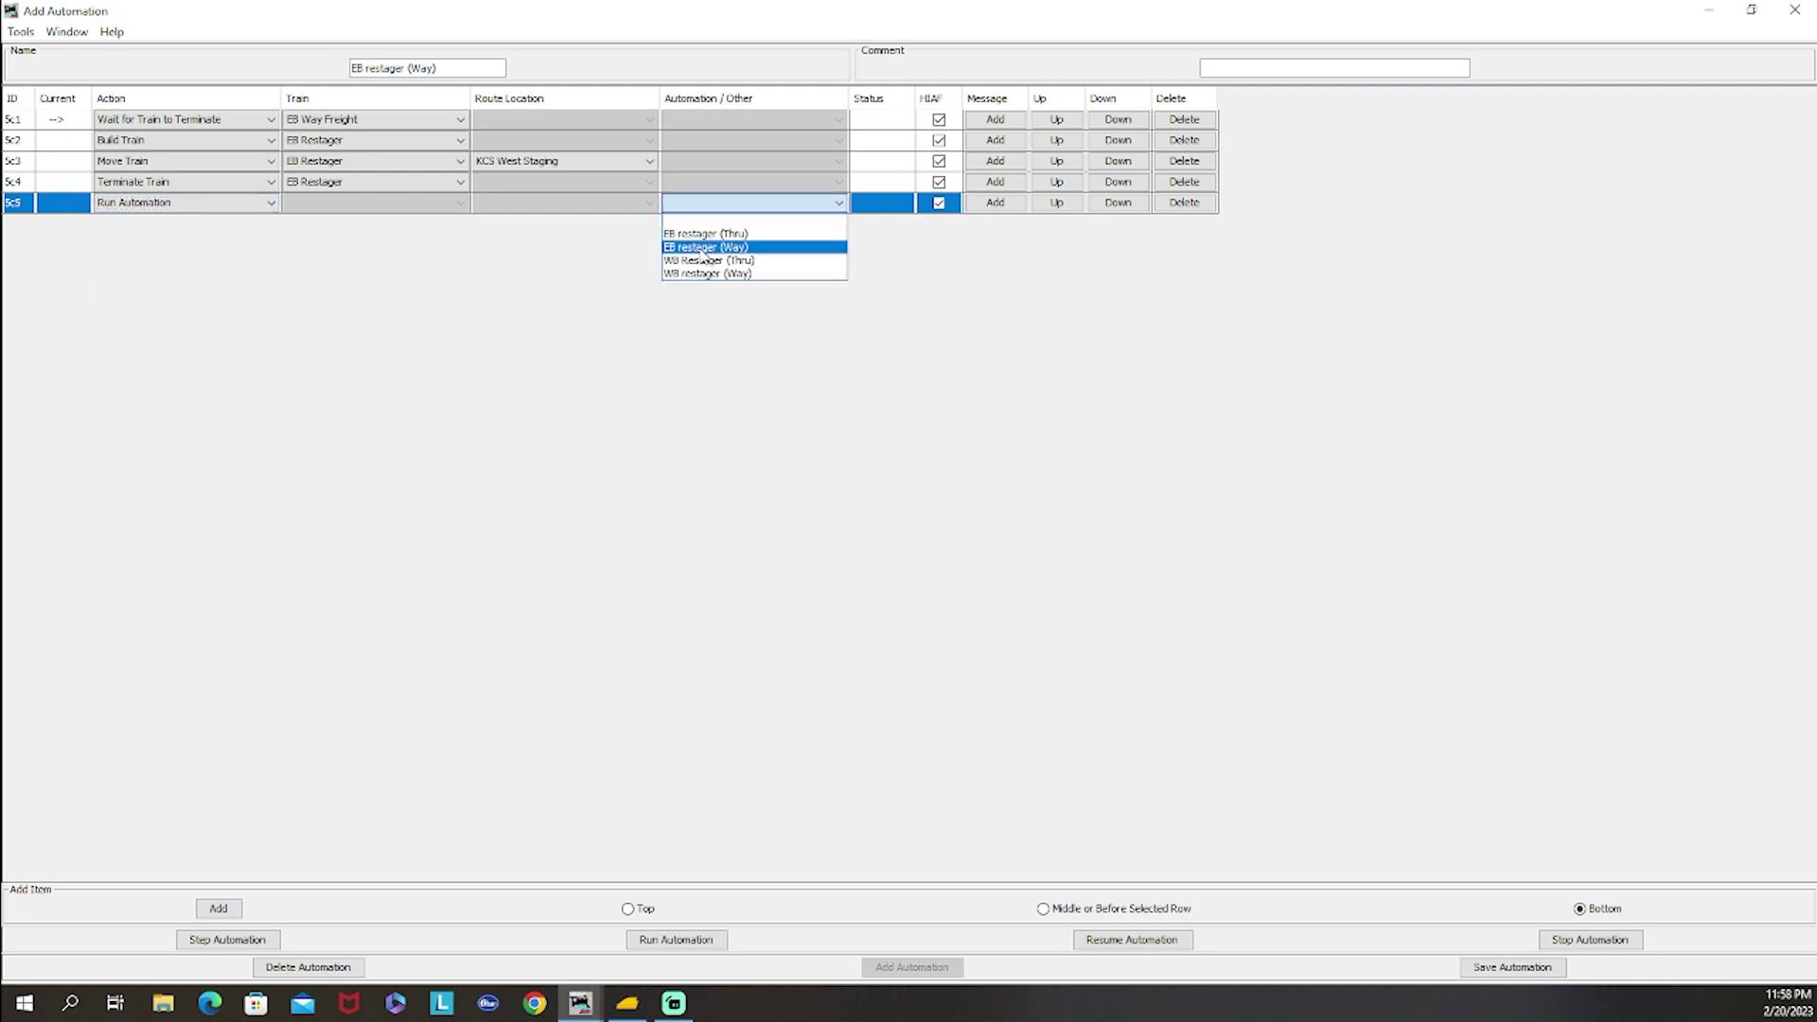
pyautogui.click(702, 249)
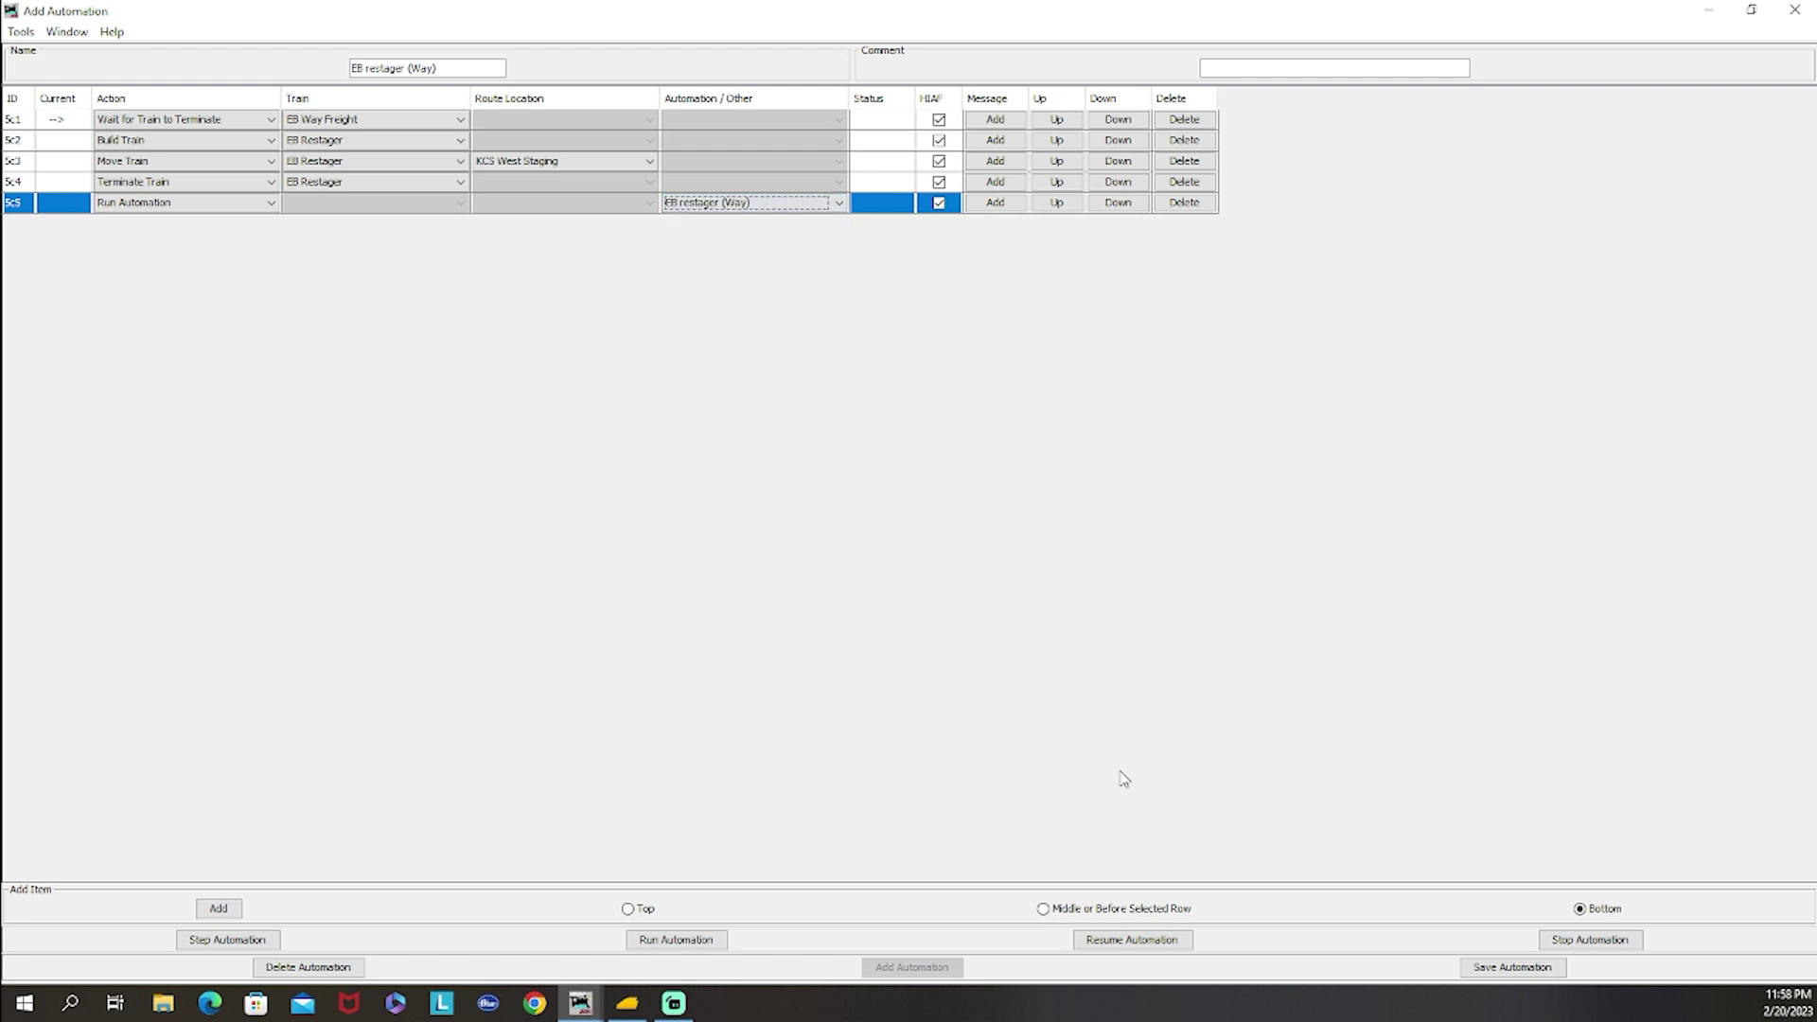
# Step: Save the EB restager (Way) automation, run it from the automation list, and close the automation windows
pyautogui.click(1501, 967)
pyautogui.click(1794, 9)
pyautogui.click(950, 107)
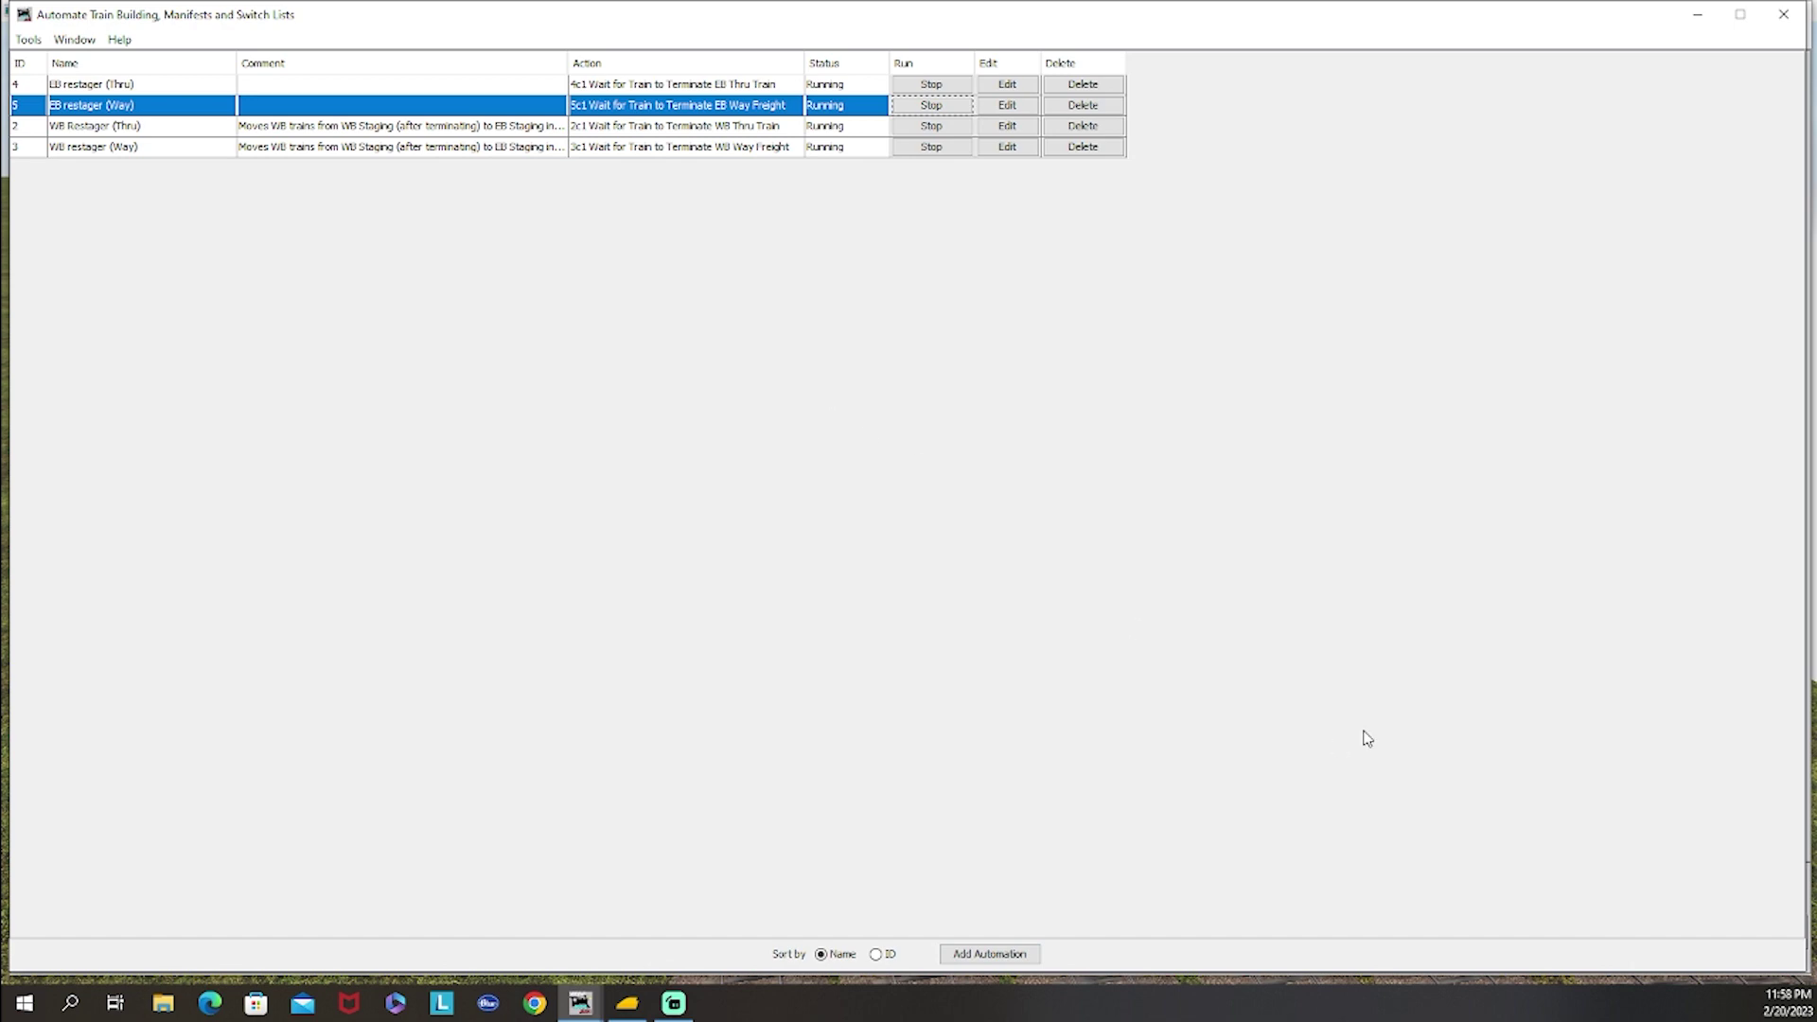
pyautogui.click(1781, 16)
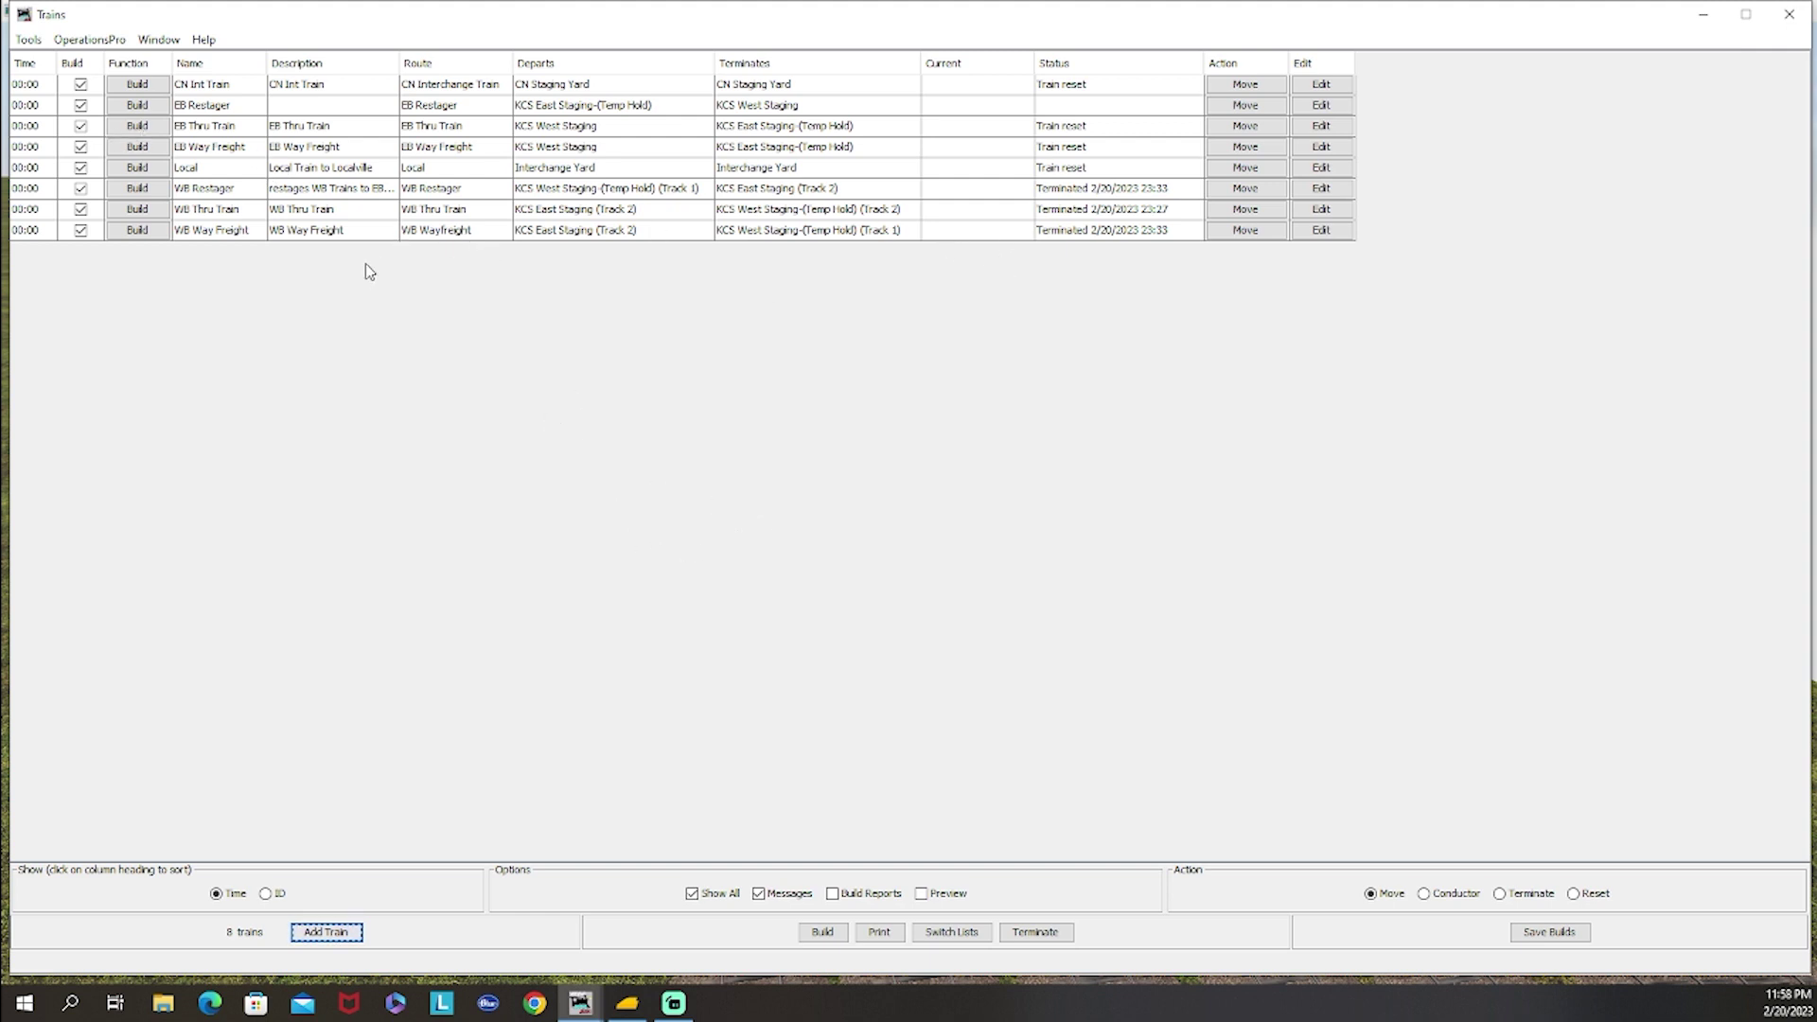
# Step: Build the EB Thru Train and print its manifest to PDF, replacing the existing eb thru file
pyautogui.click(156, 132)
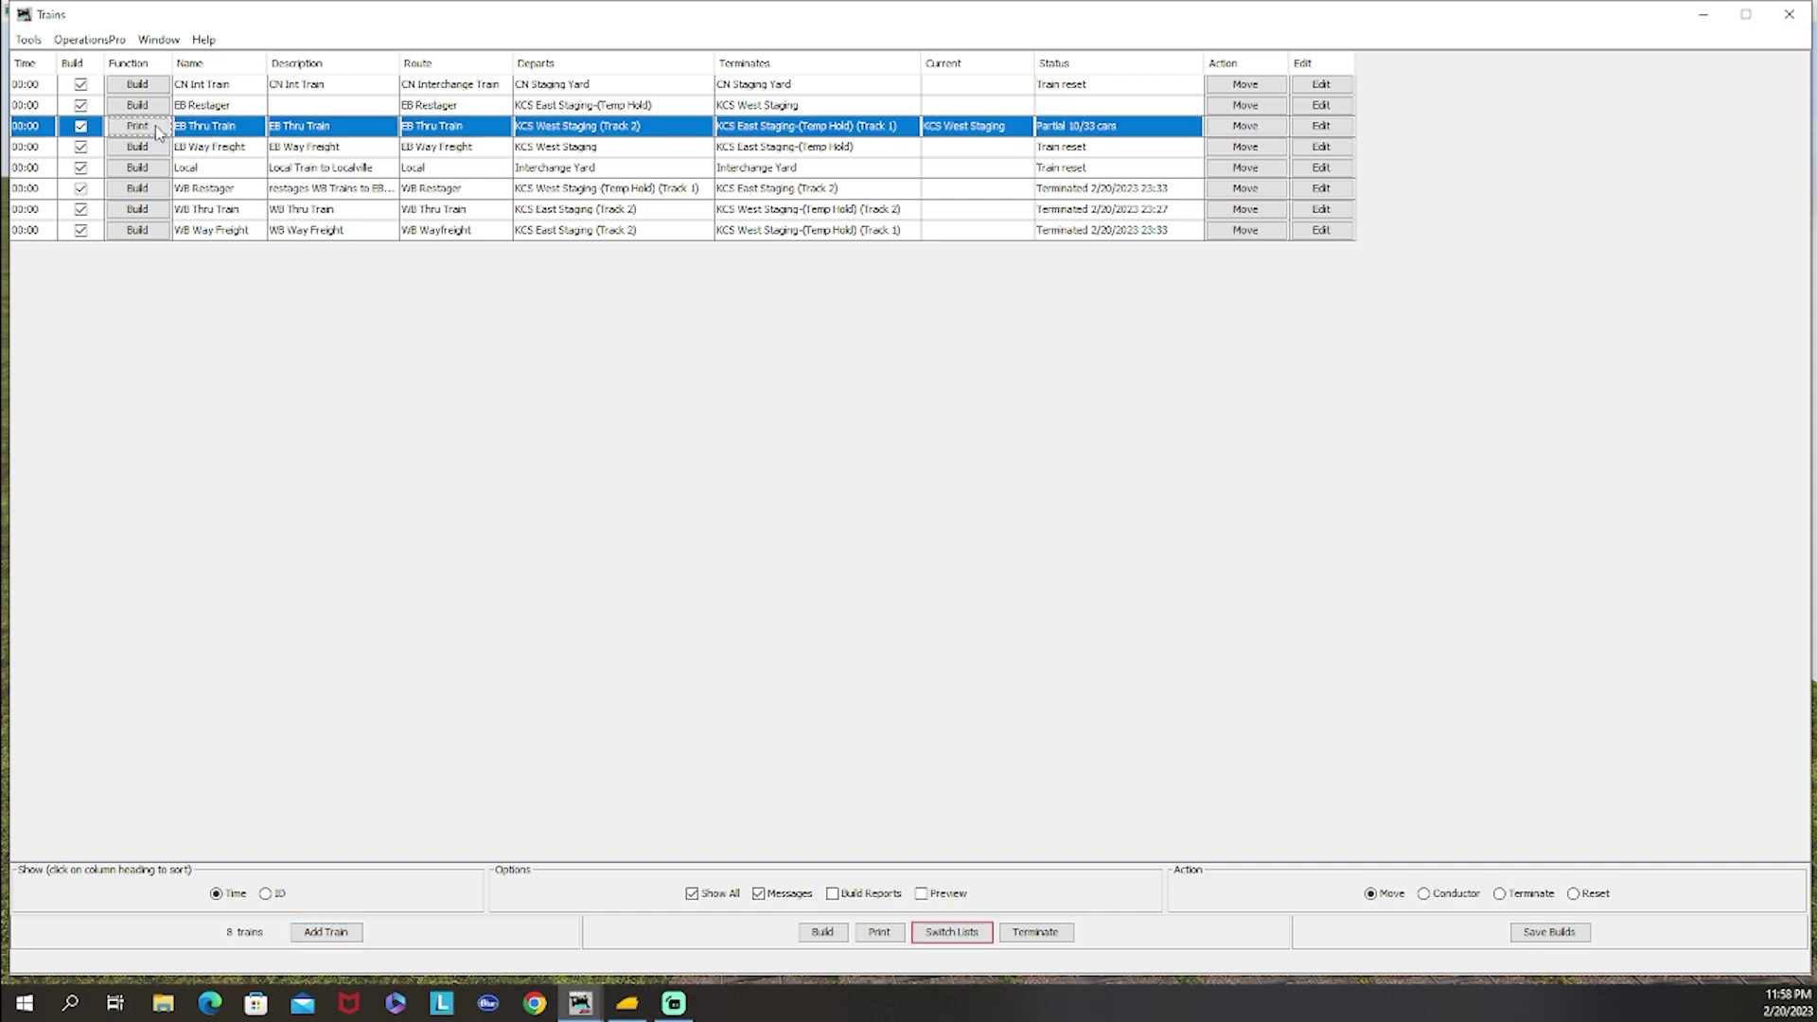
pyautogui.click(161, 131)
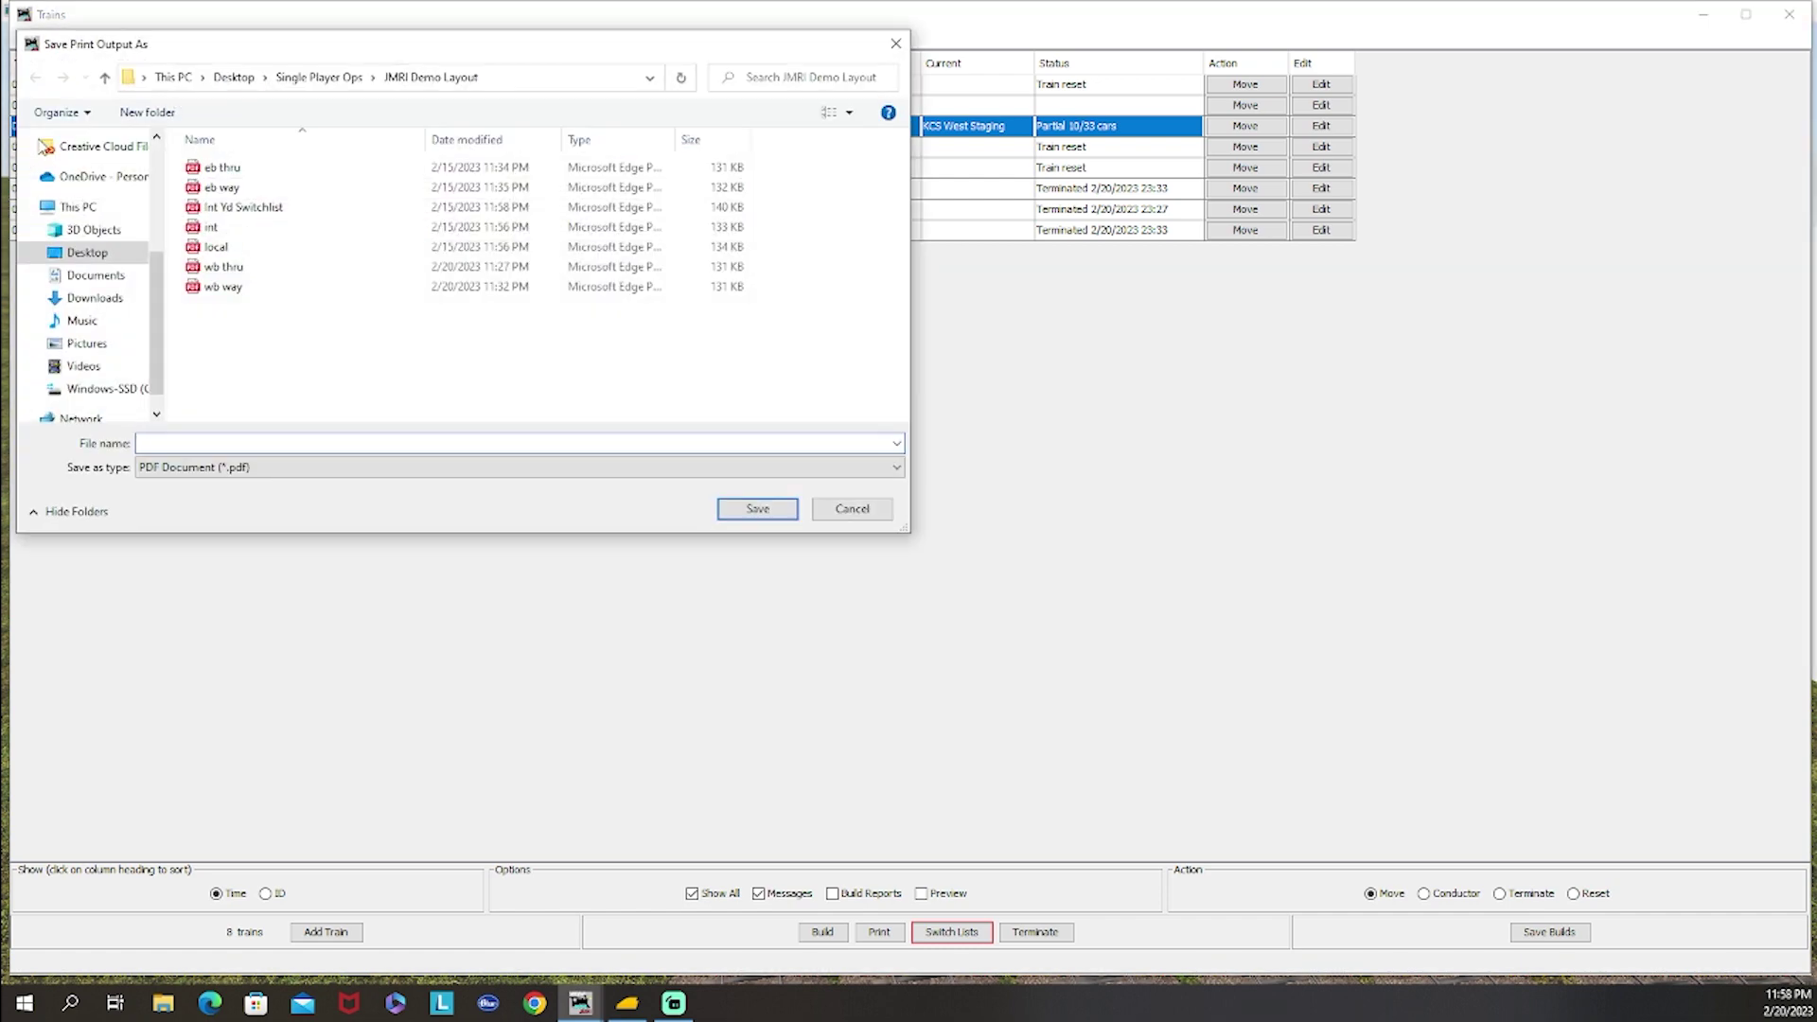
pyautogui.click(272, 170)
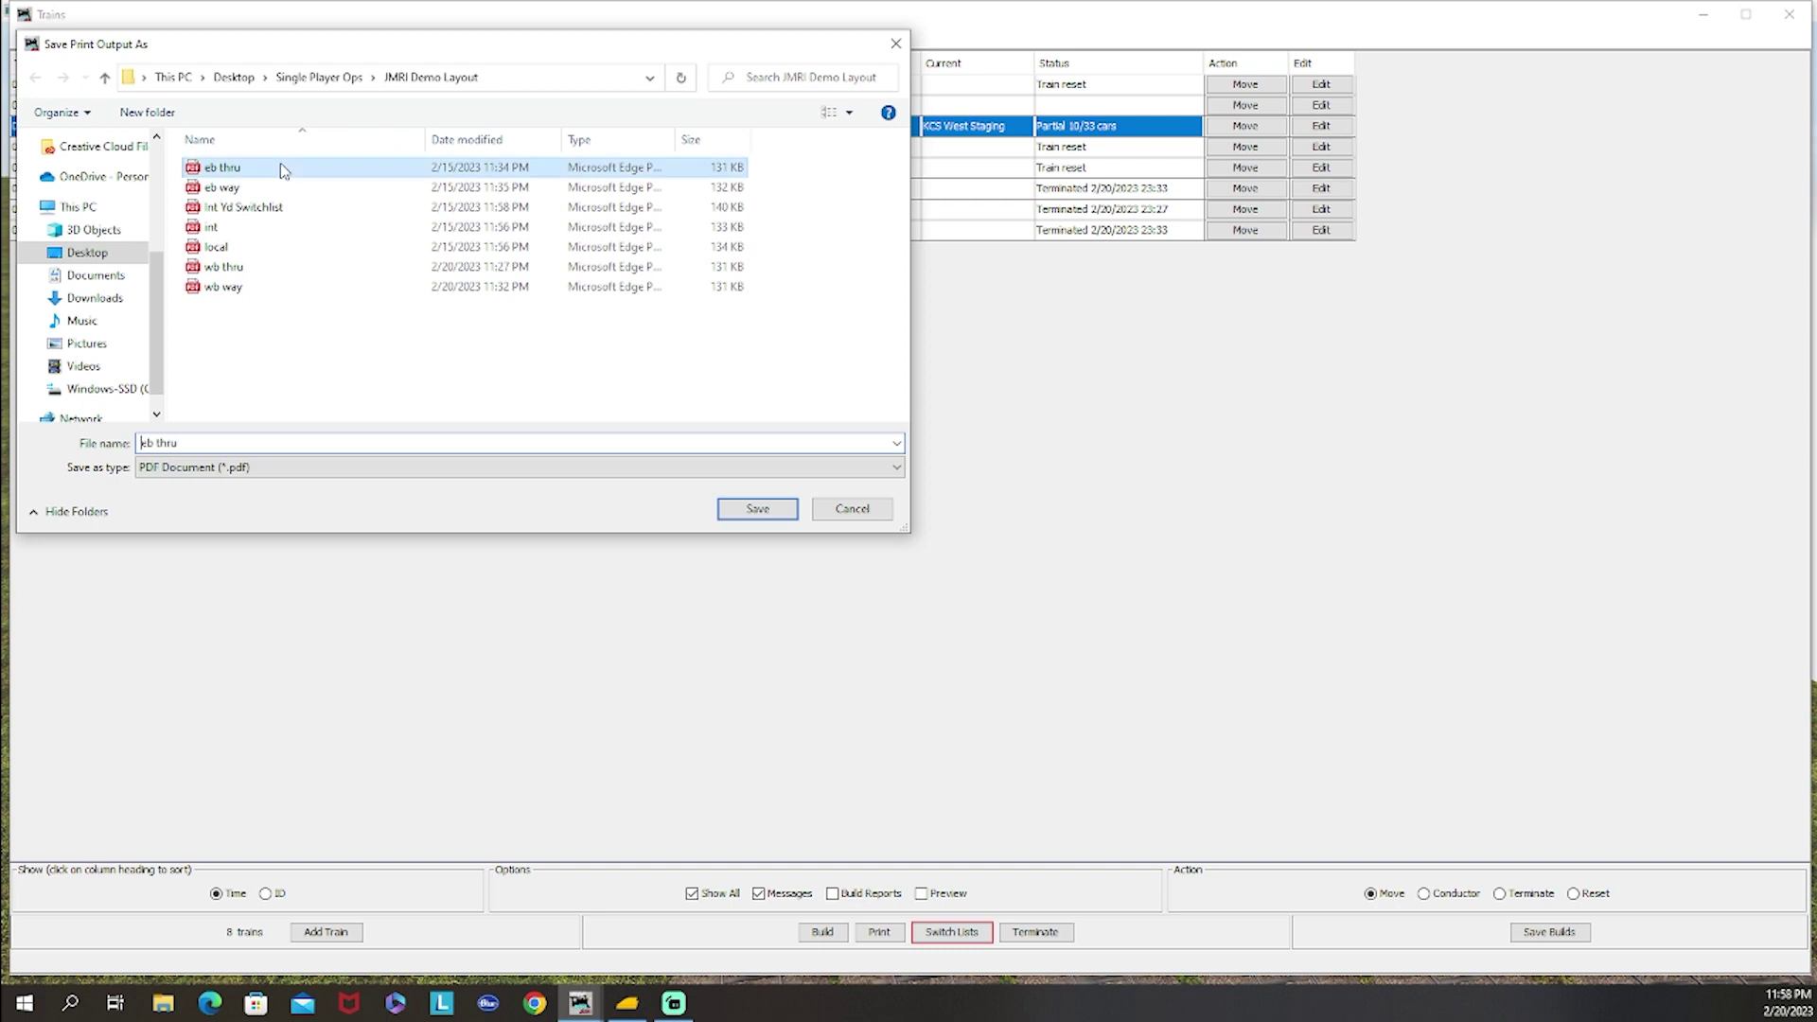
pyautogui.click(757, 509)
pyautogui.click(935, 508)
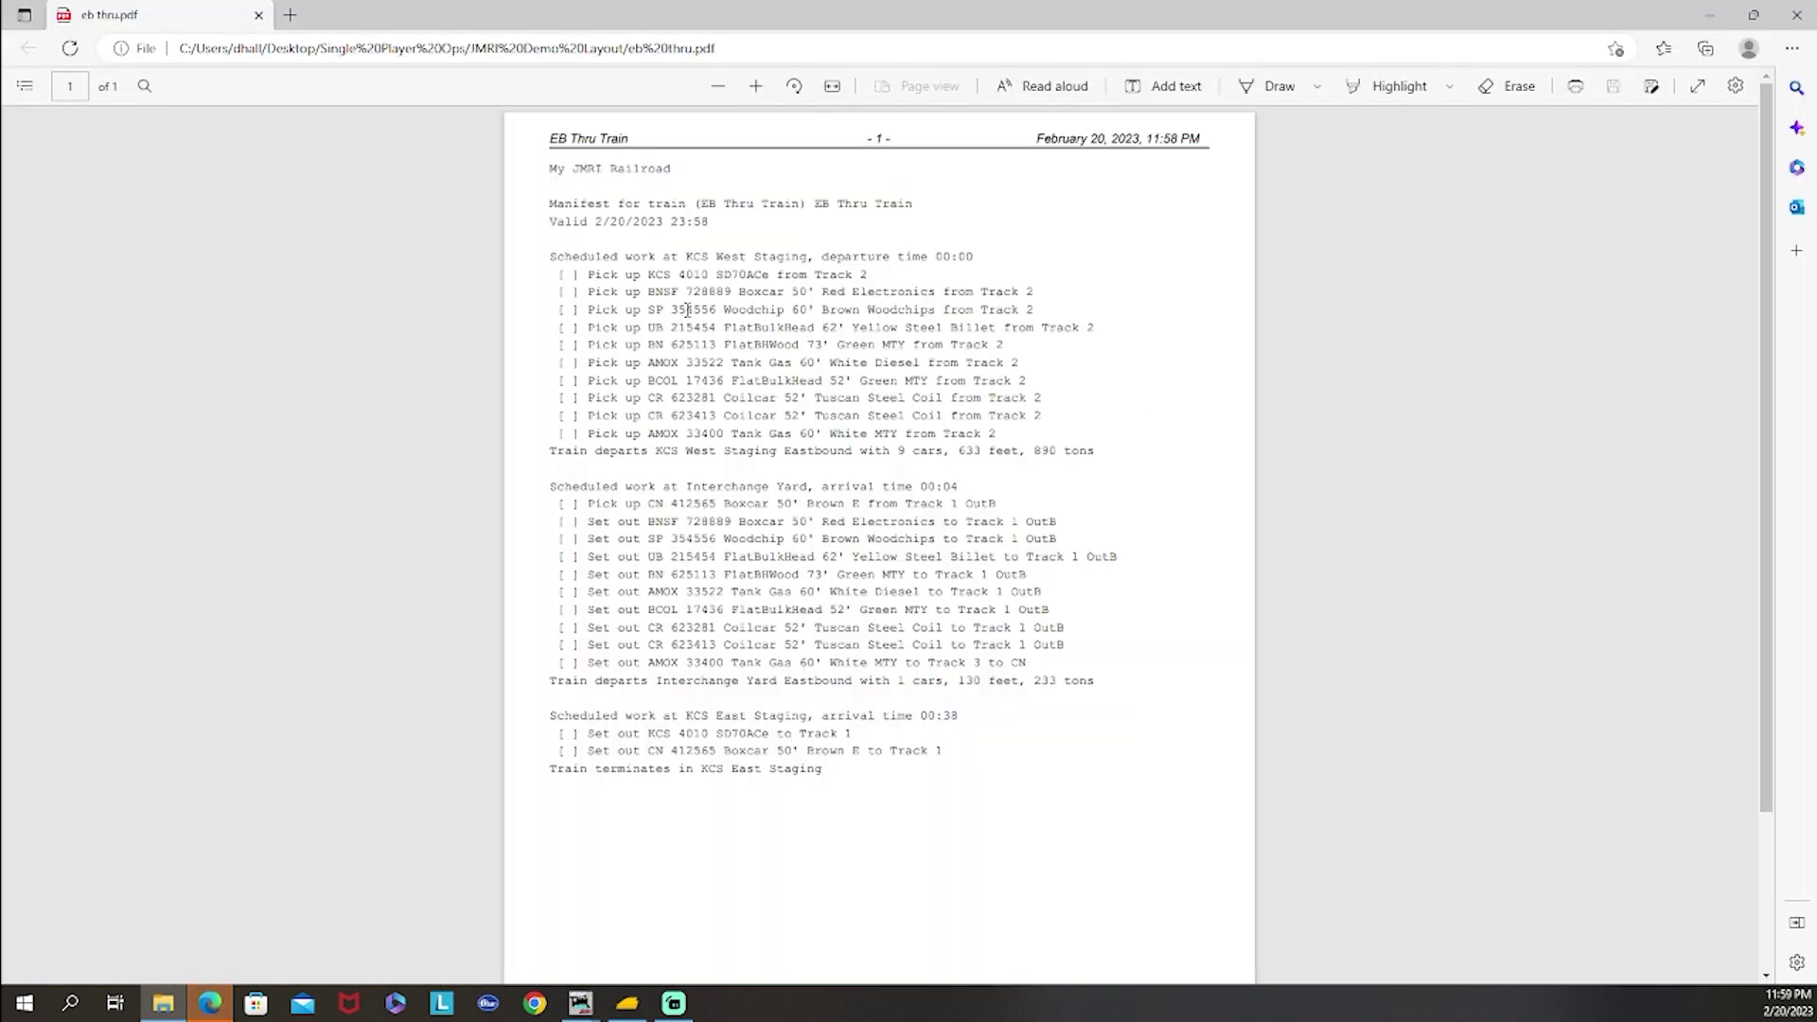
# Step: Examine the EB Thru Train manifest's KCS West Staging pickups and its Interchange Yard pickup and set-outs
pyautogui.doubleClick(733, 274)
pyautogui.click(899, 280)
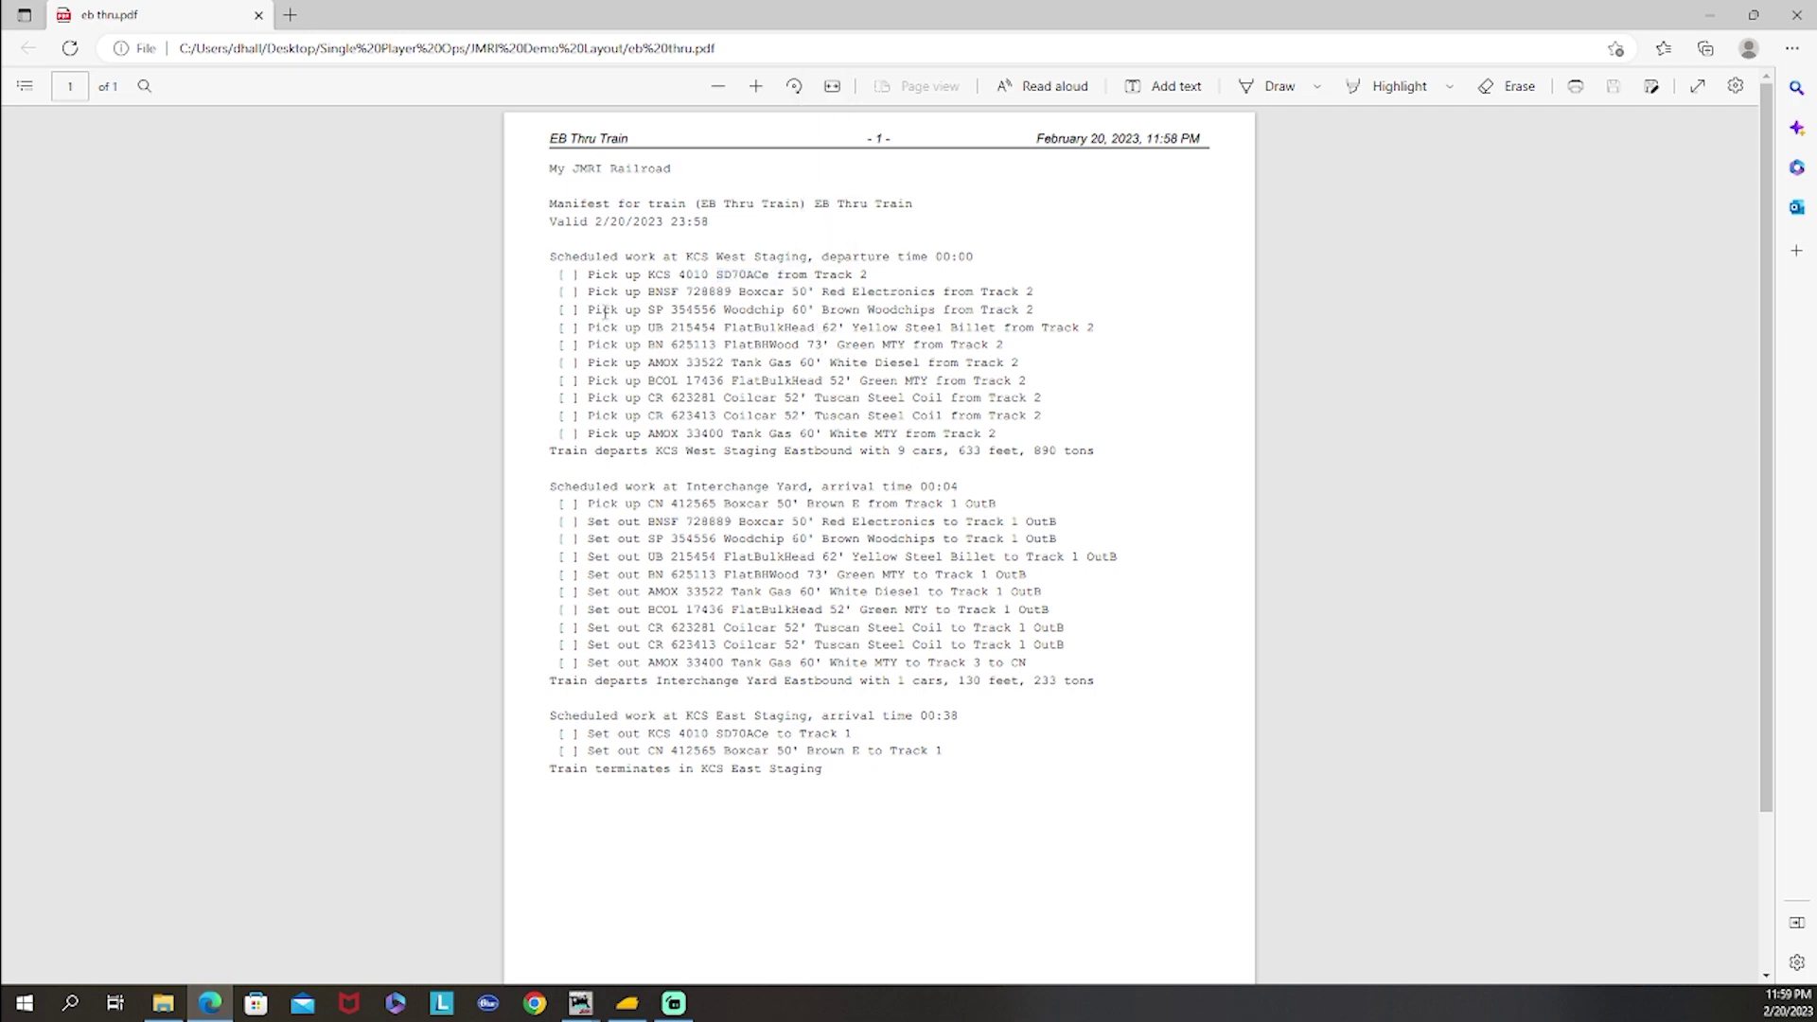
pyautogui.scroll(-3, 693, 479)
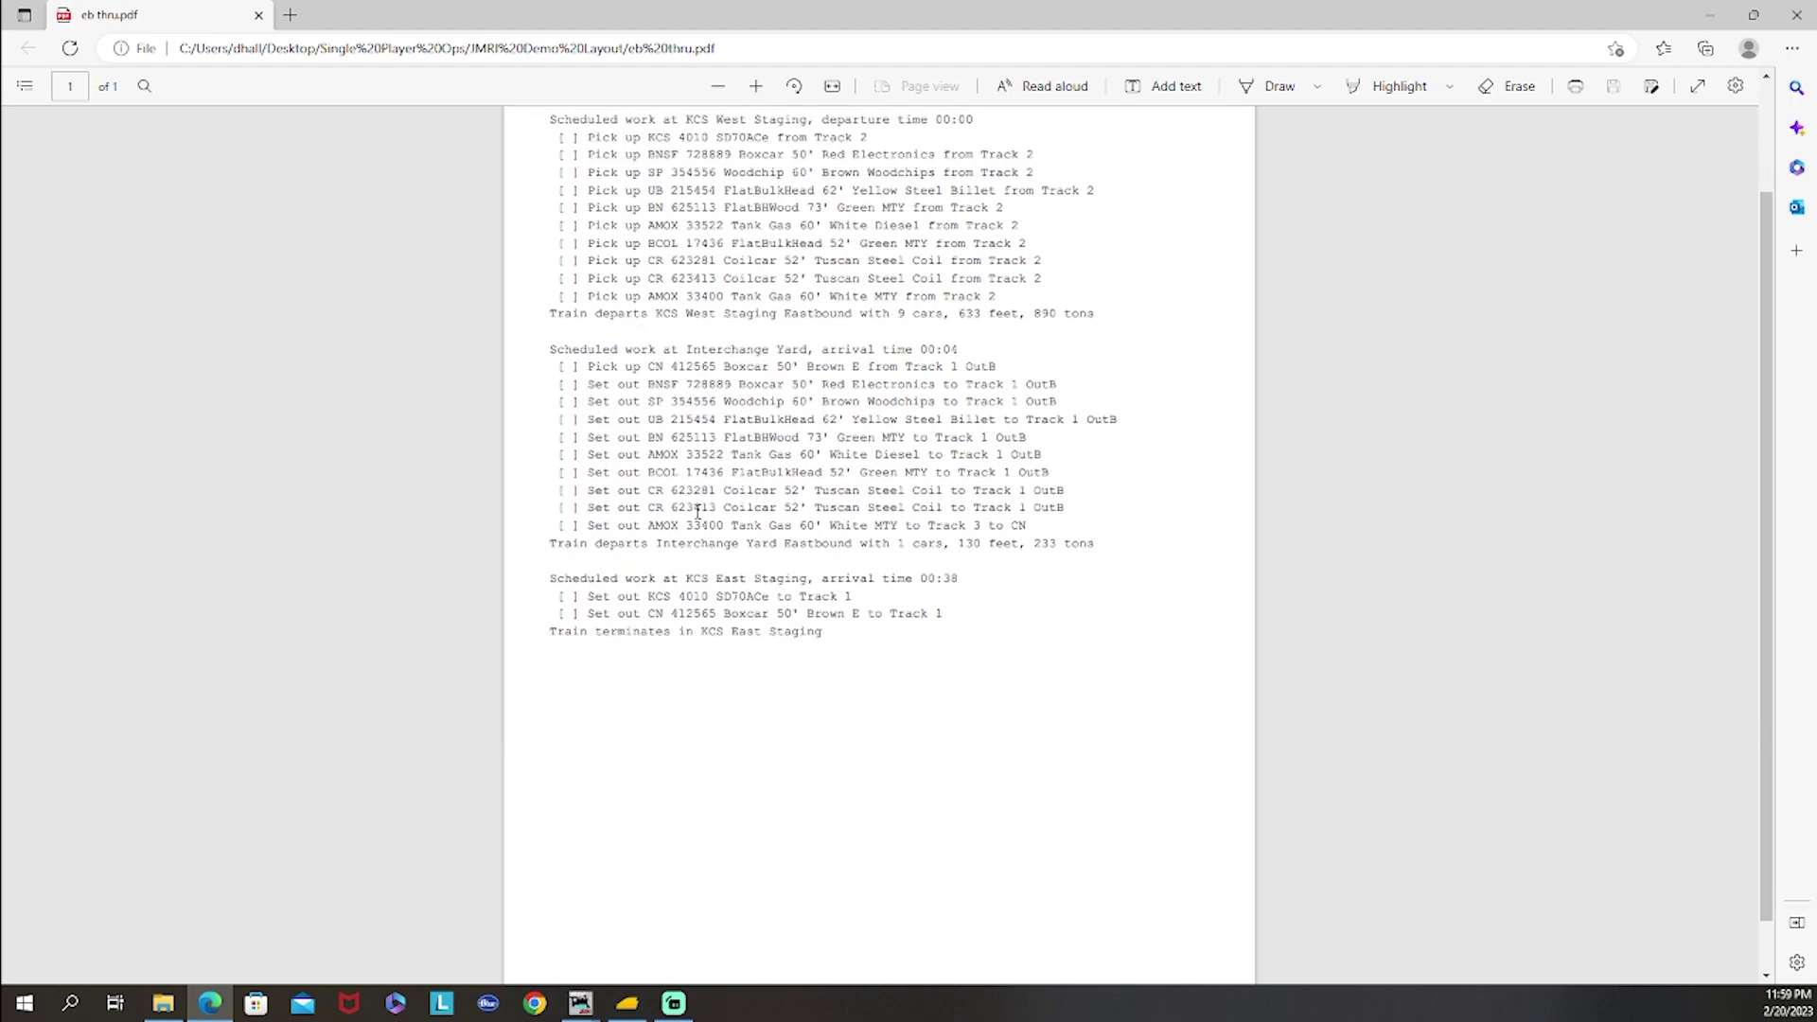
pyautogui.moveTo(655, 374); pyautogui.dragTo(982, 388)
pyautogui.click(609, 417)
pyautogui.moveTo(595, 388); pyautogui.dragTo(701, 543)
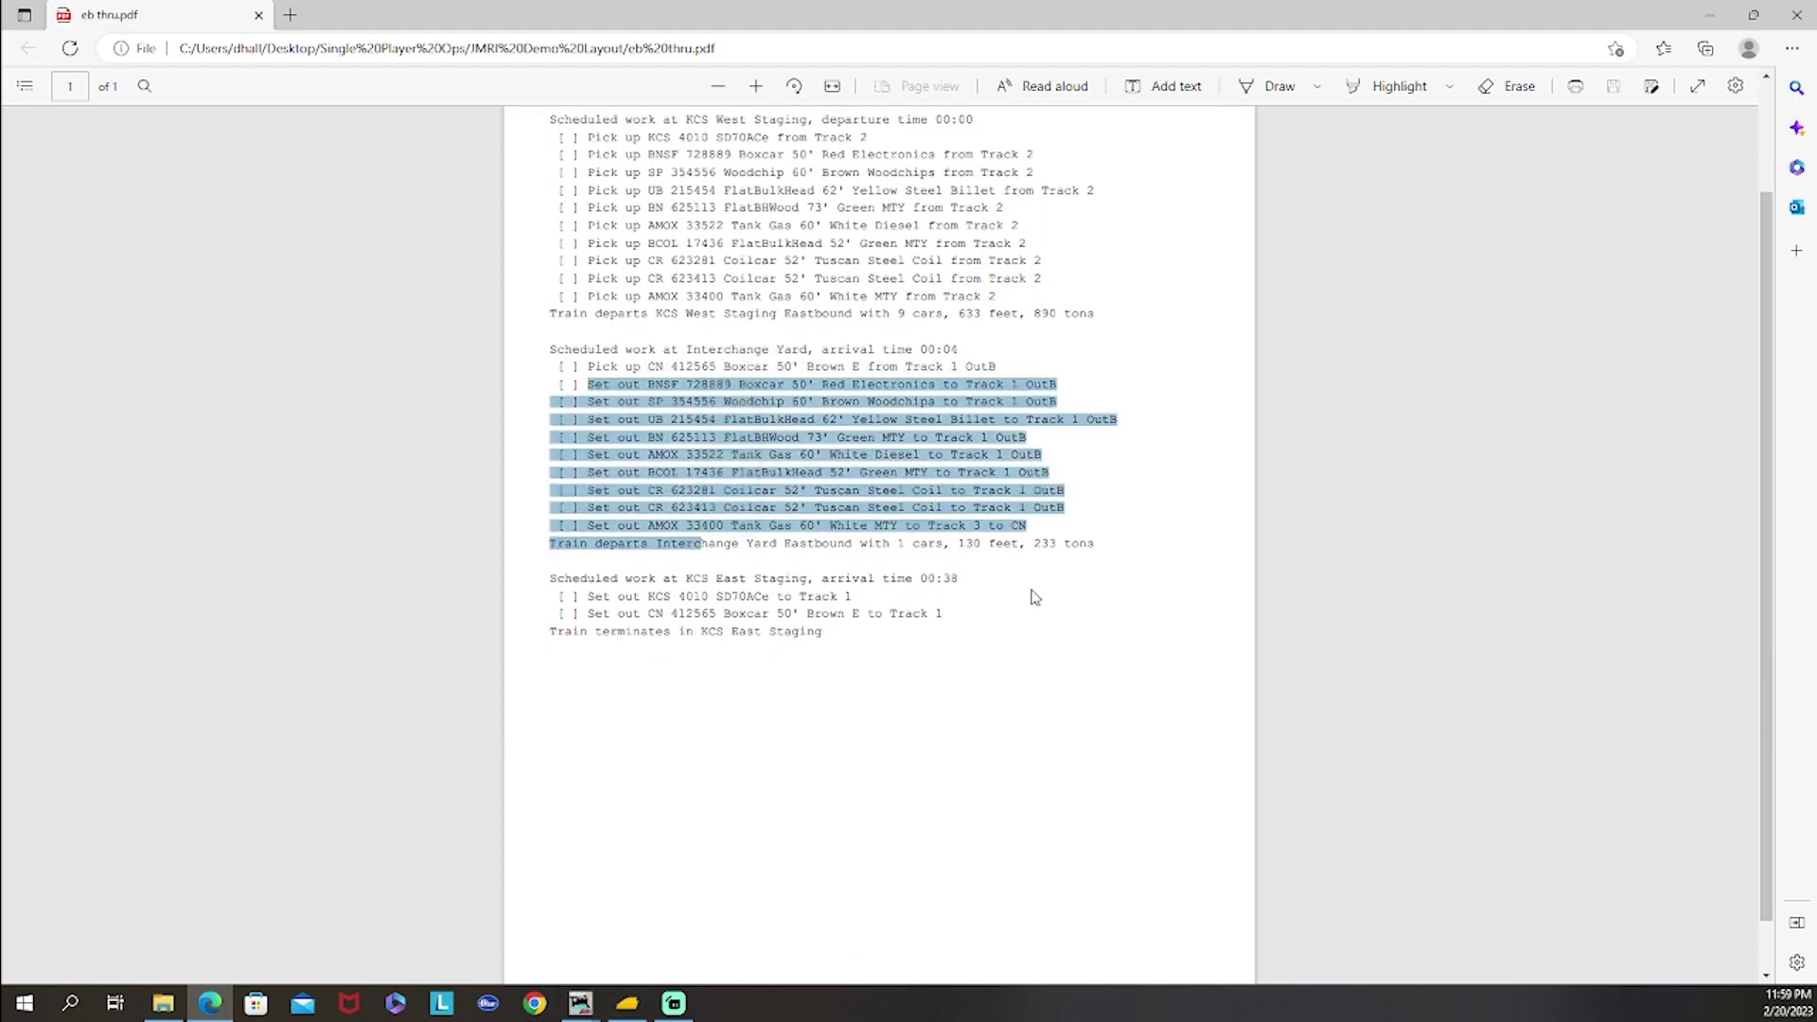
pyautogui.click(1063, 542)
pyautogui.scroll(3, 1063, 542)
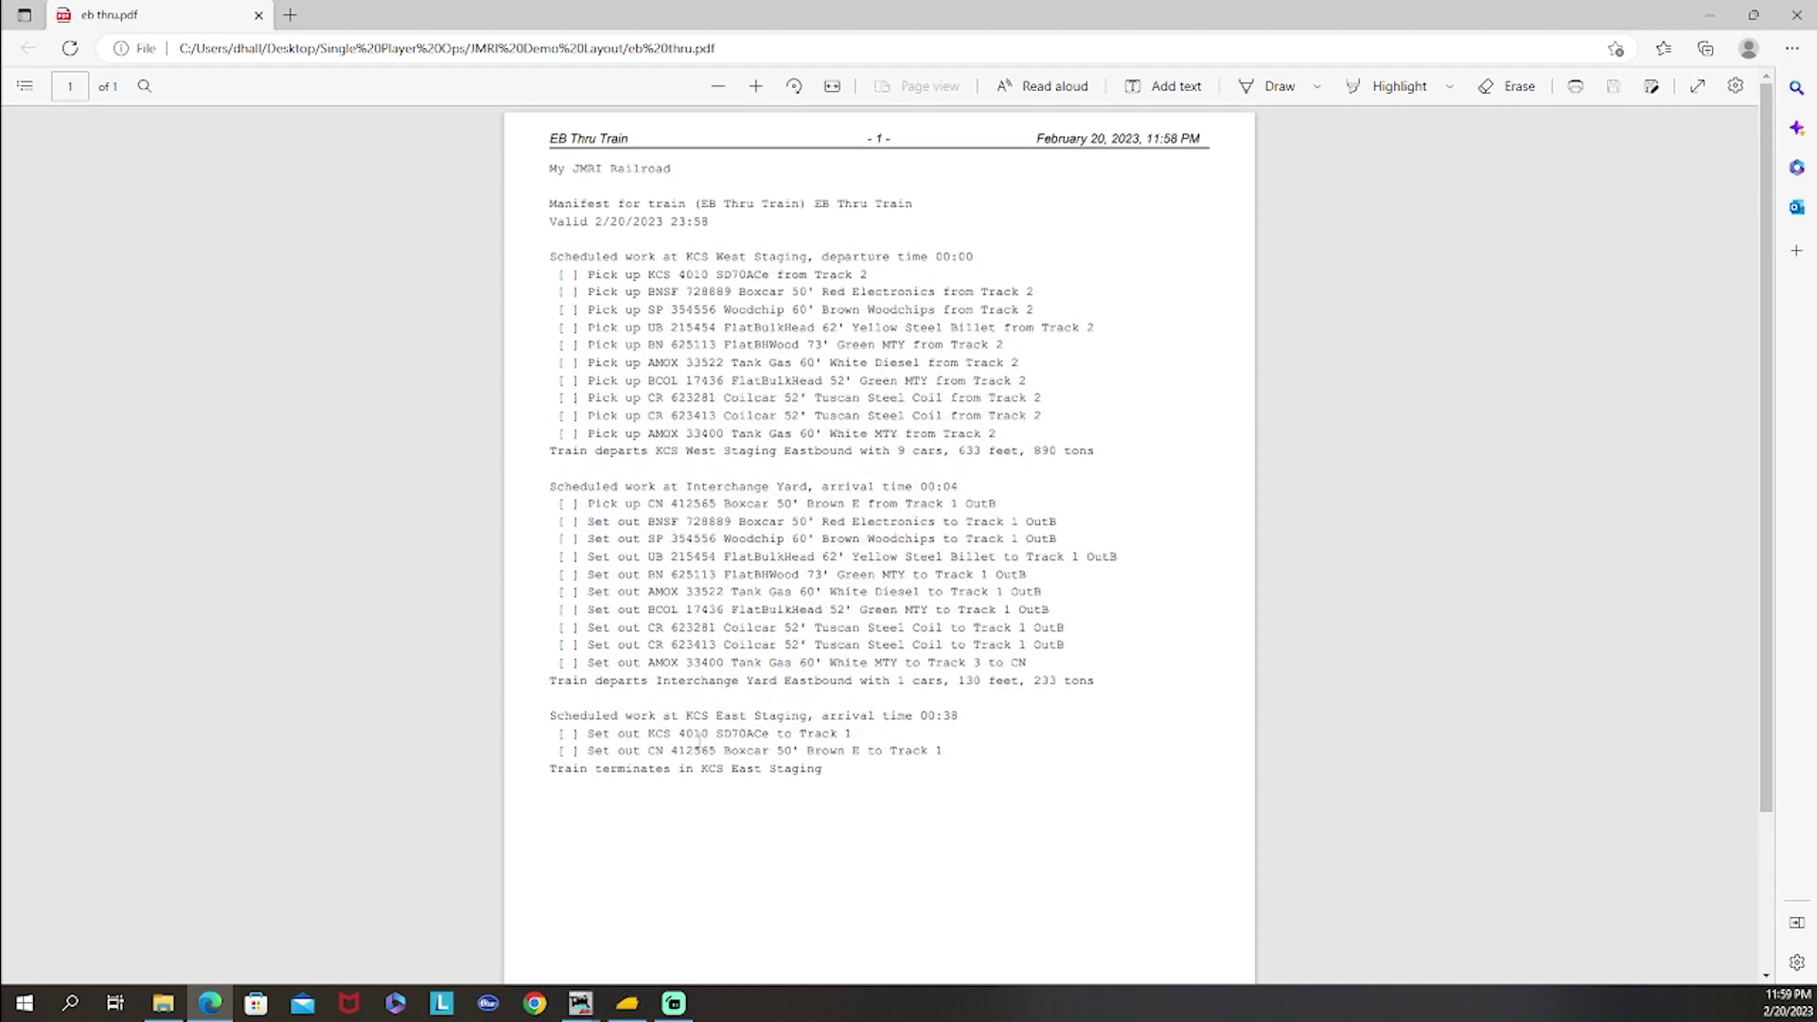
# Step: Check the manifest's KCS East Staging set-outs and location name, and minimize the PDF to return to the Trains list
pyautogui.moveTo(938, 750); pyautogui.dragTo(807, 716)
pyautogui.click(973, 774)
pyautogui.click(696, 732)
pyautogui.moveTo(687, 716); pyautogui.dragTo(809, 720)
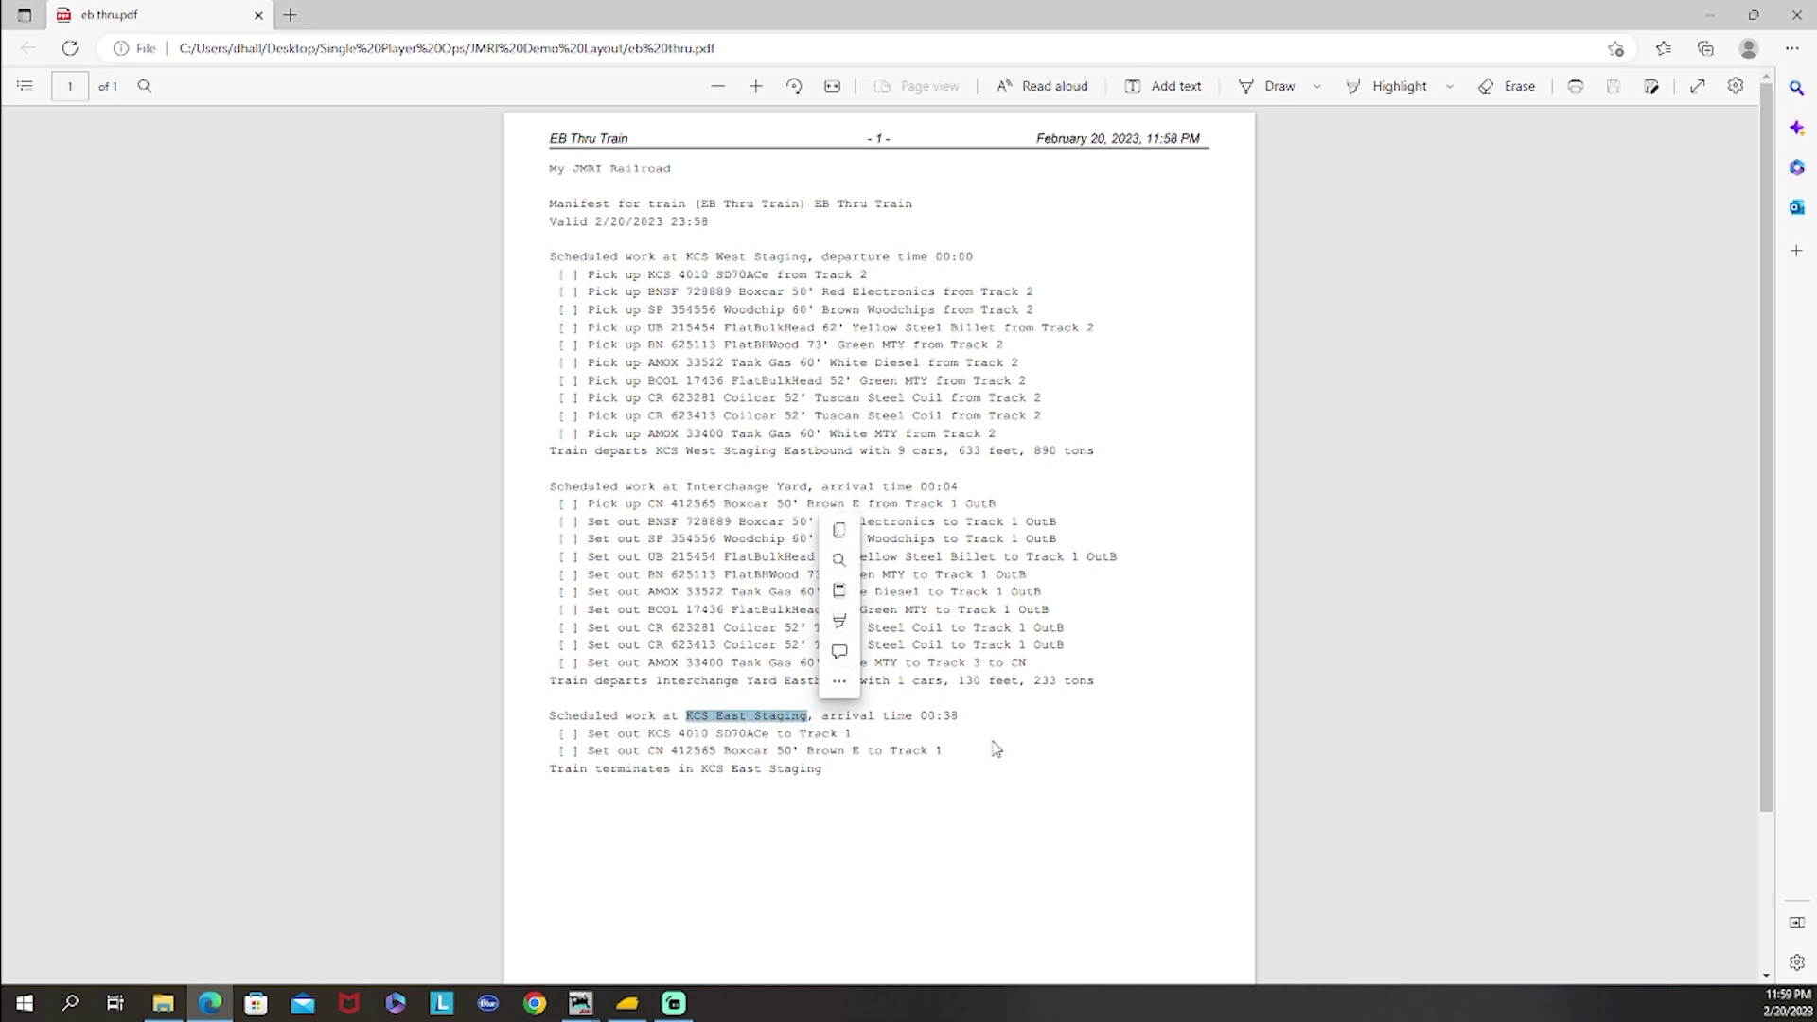
pyautogui.click(847, 735)
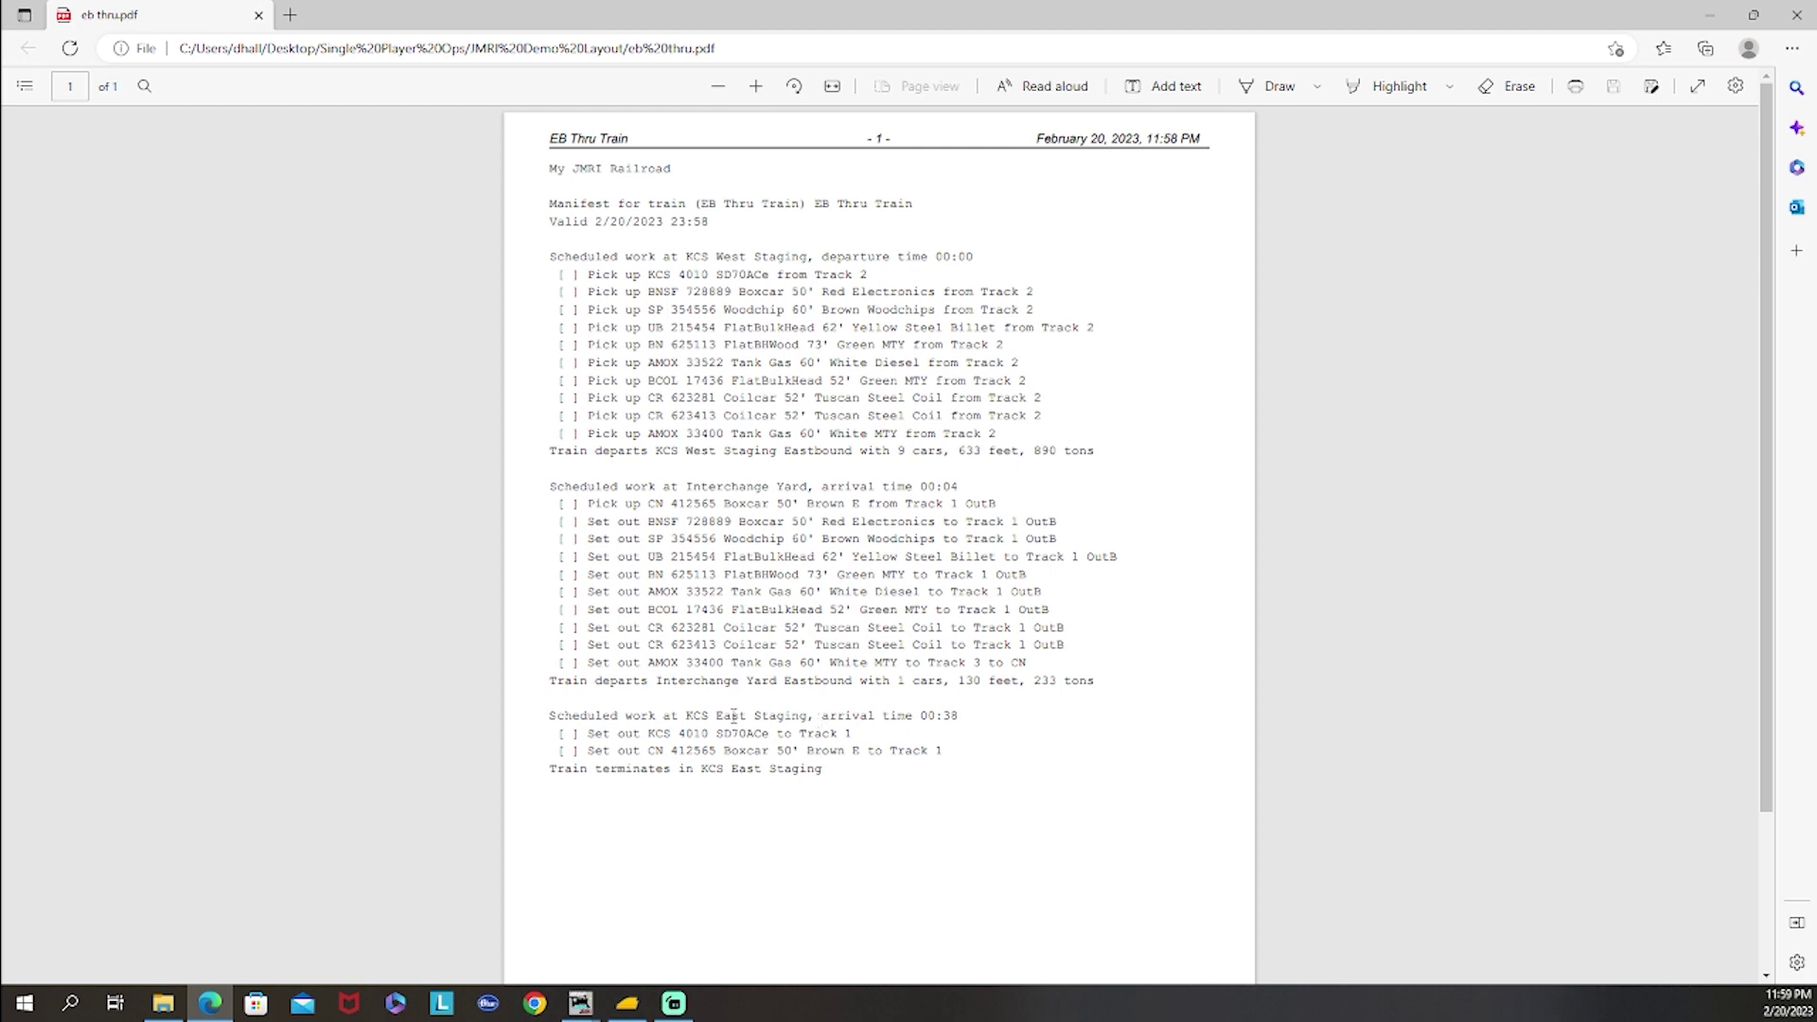
pyautogui.moveTo(688, 716); pyautogui.dragTo(815, 719)
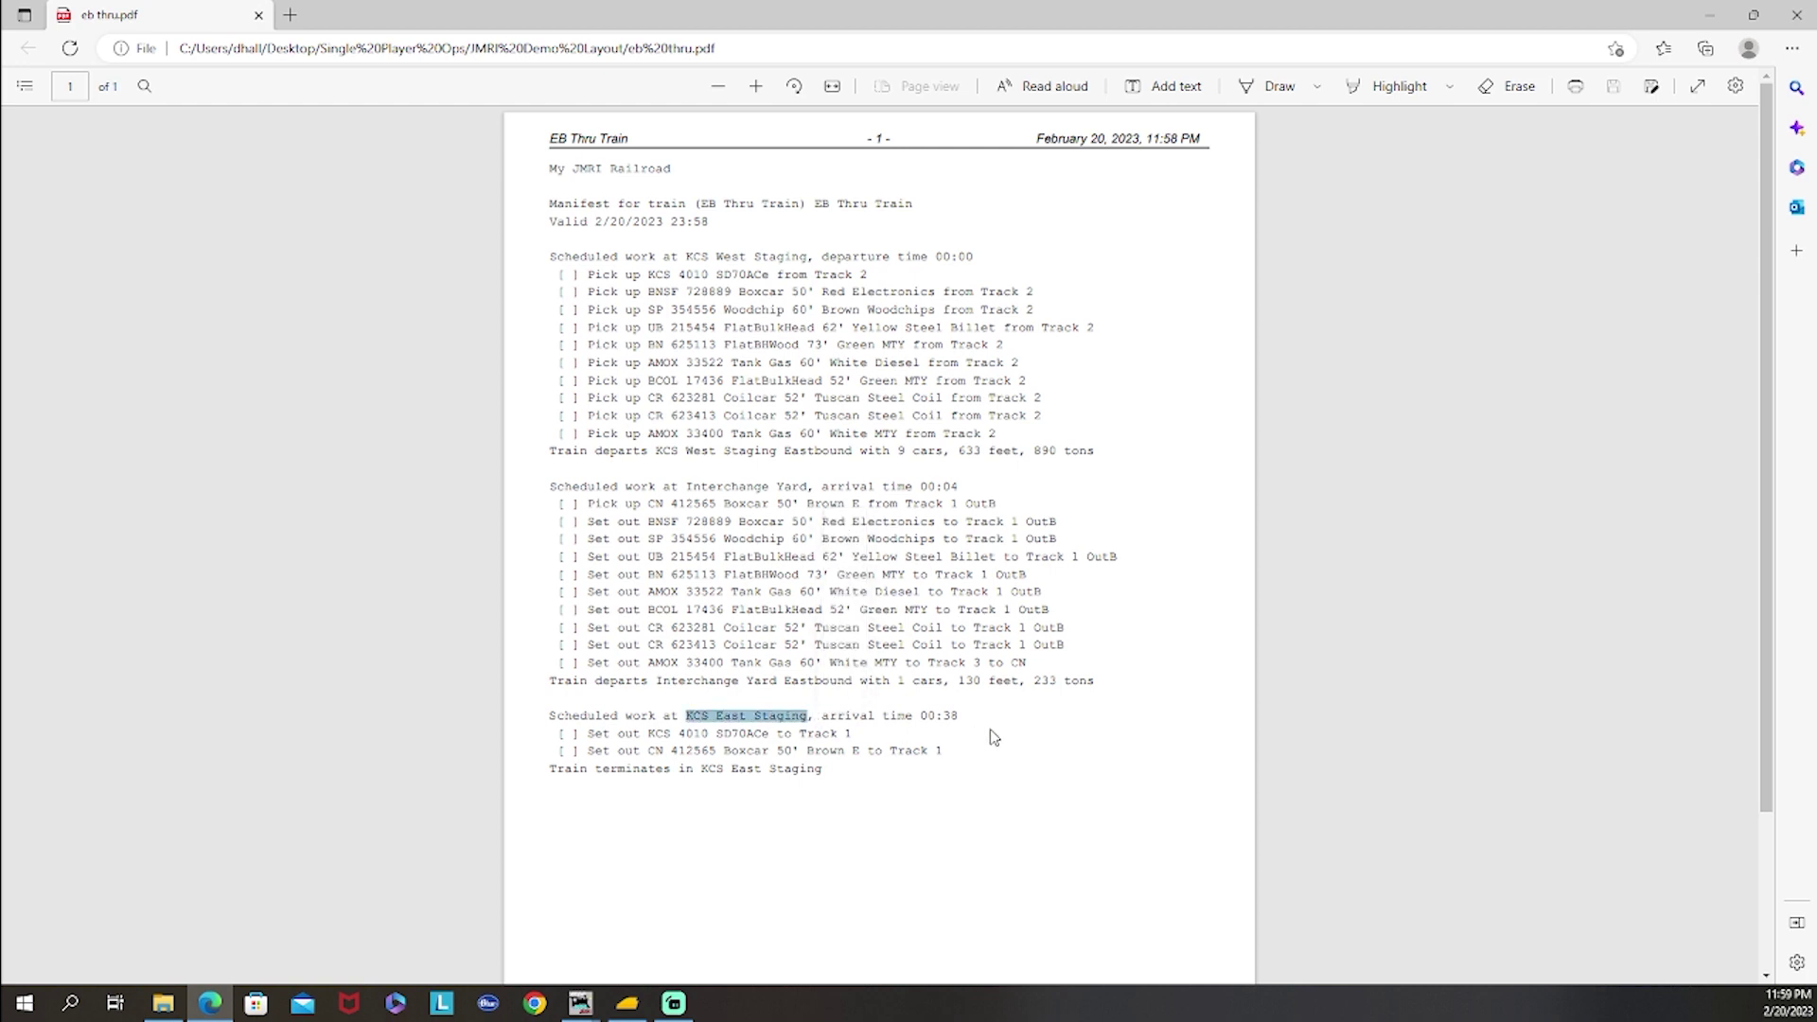
pyautogui.click(1164, 541)
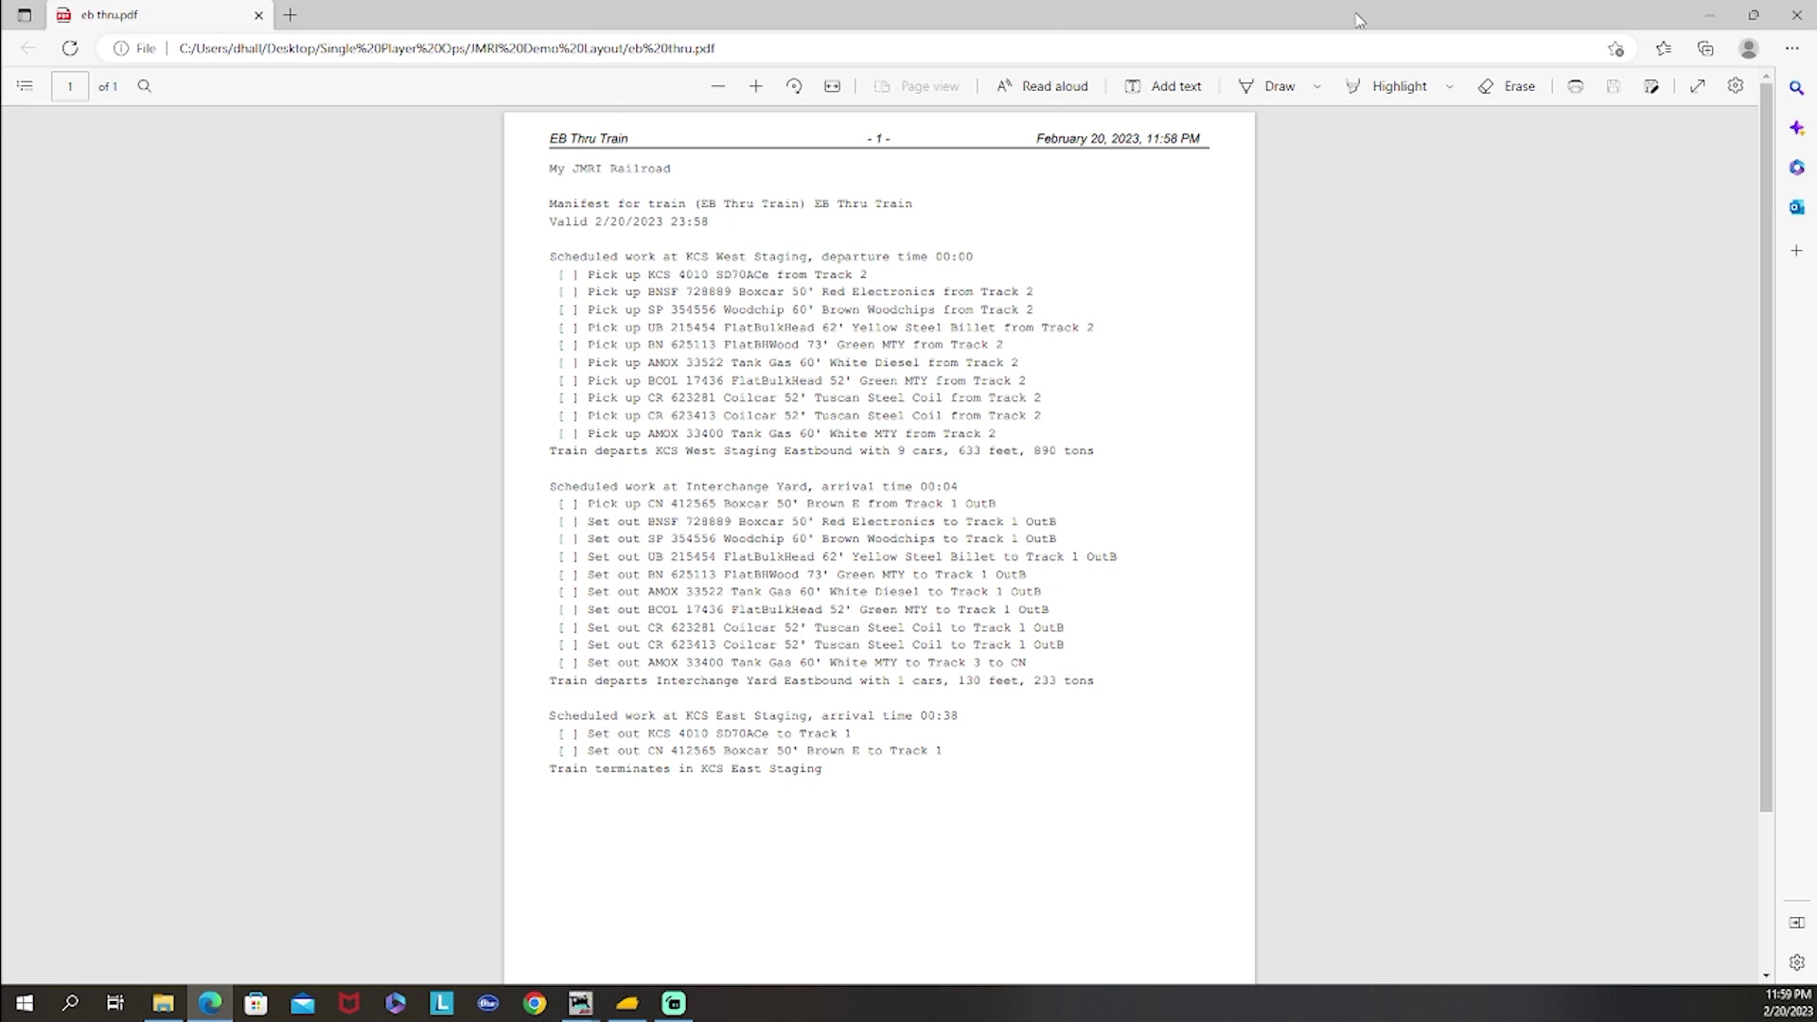
pyautogui.click(1709, 21)
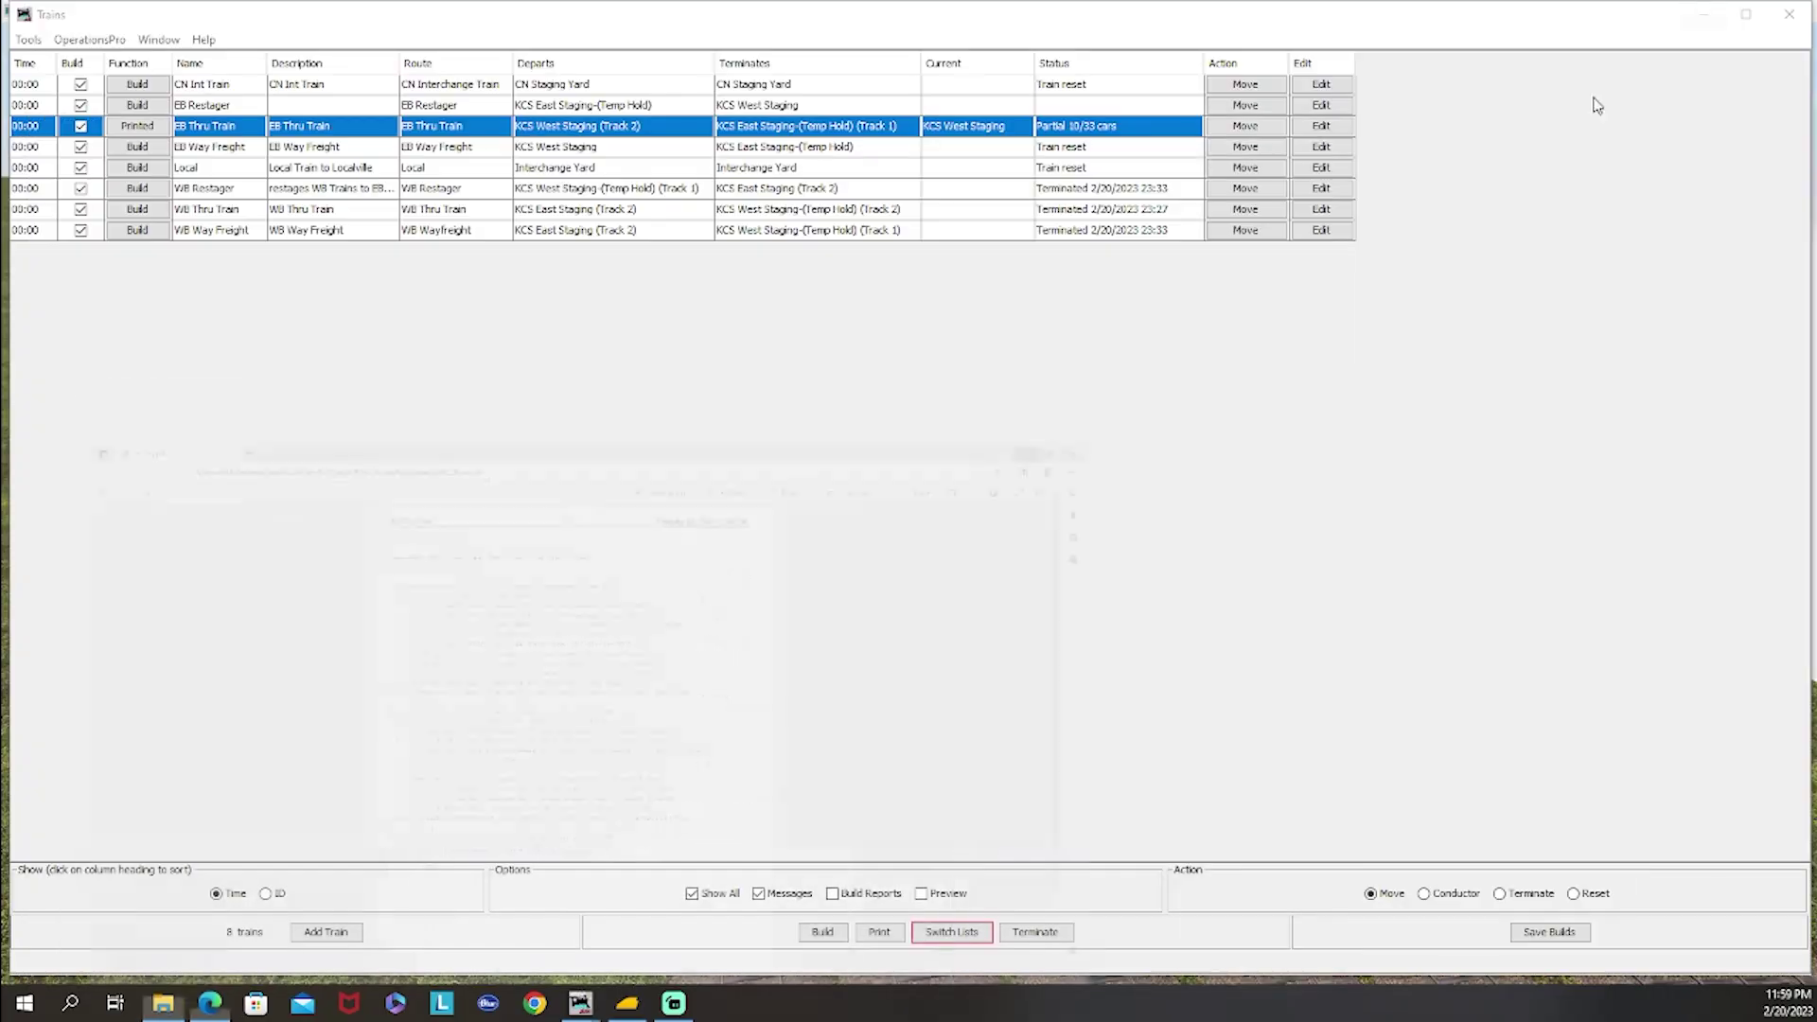
# Step: Review which cars are assigned to the EB Thru Train, with their locations and destinations, in the Cars list and close it
pyautogui.click(95, 44)
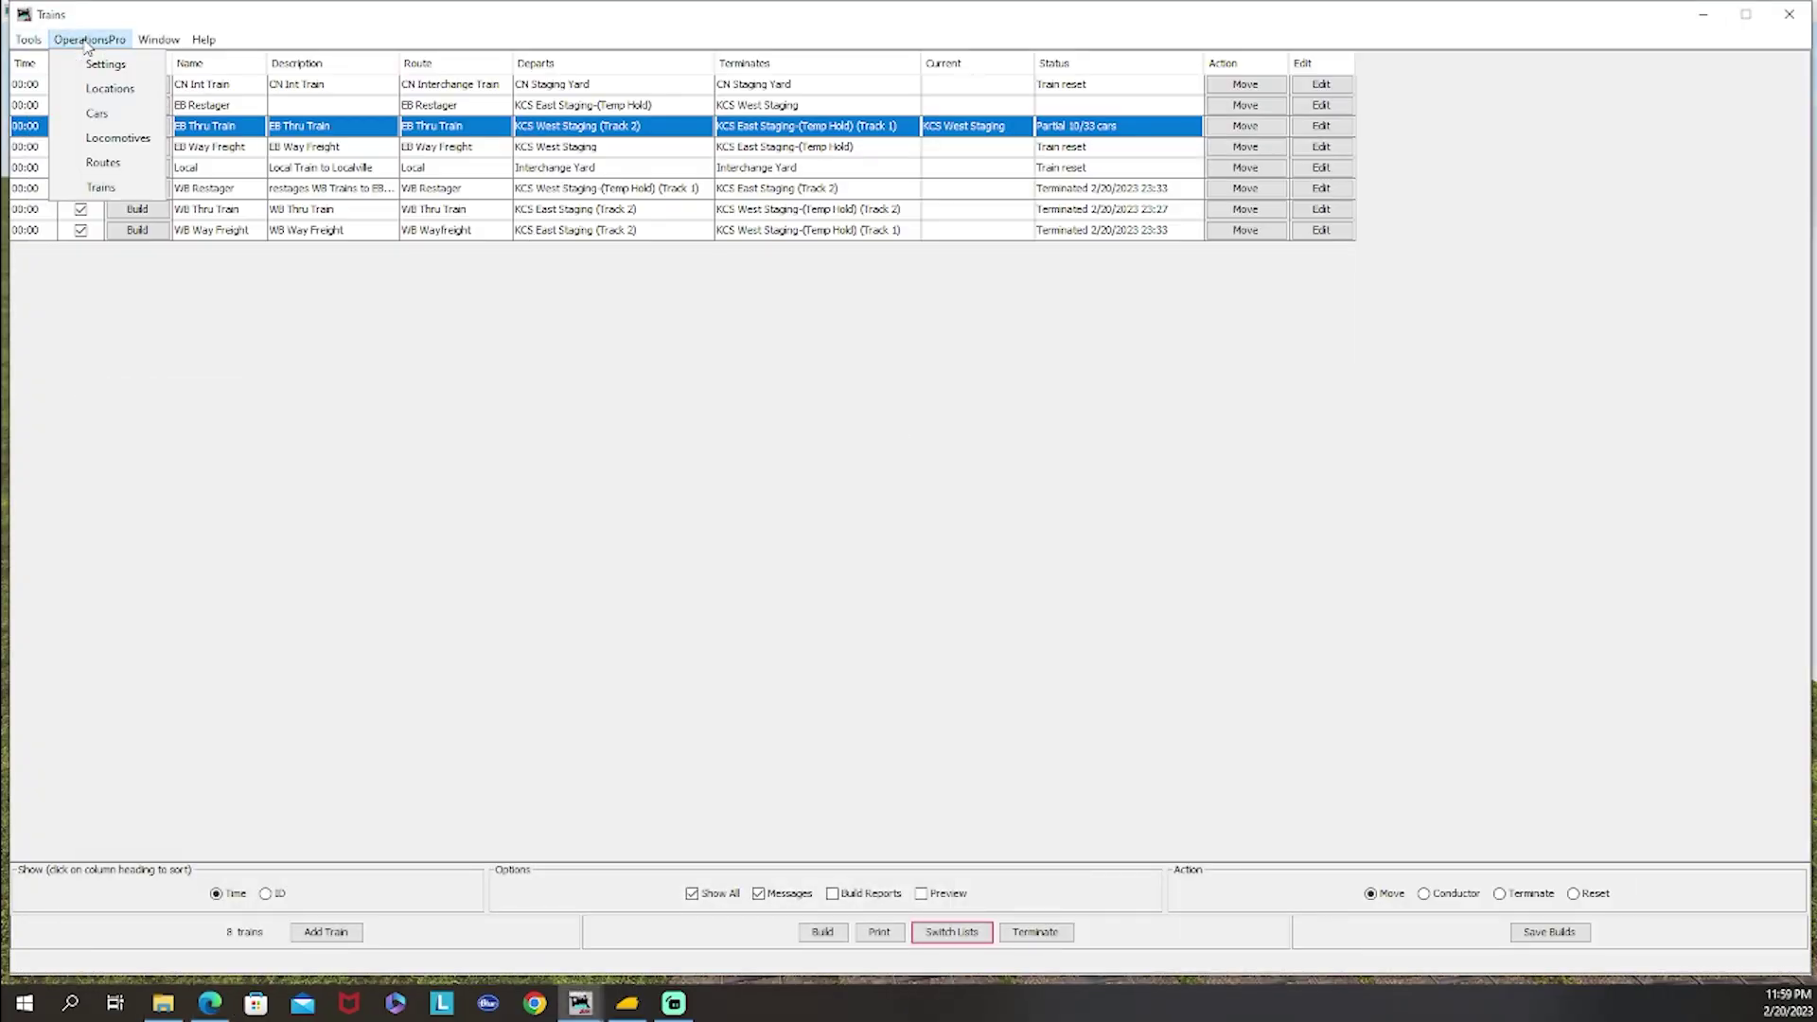
pyautogui.click(106, 115)
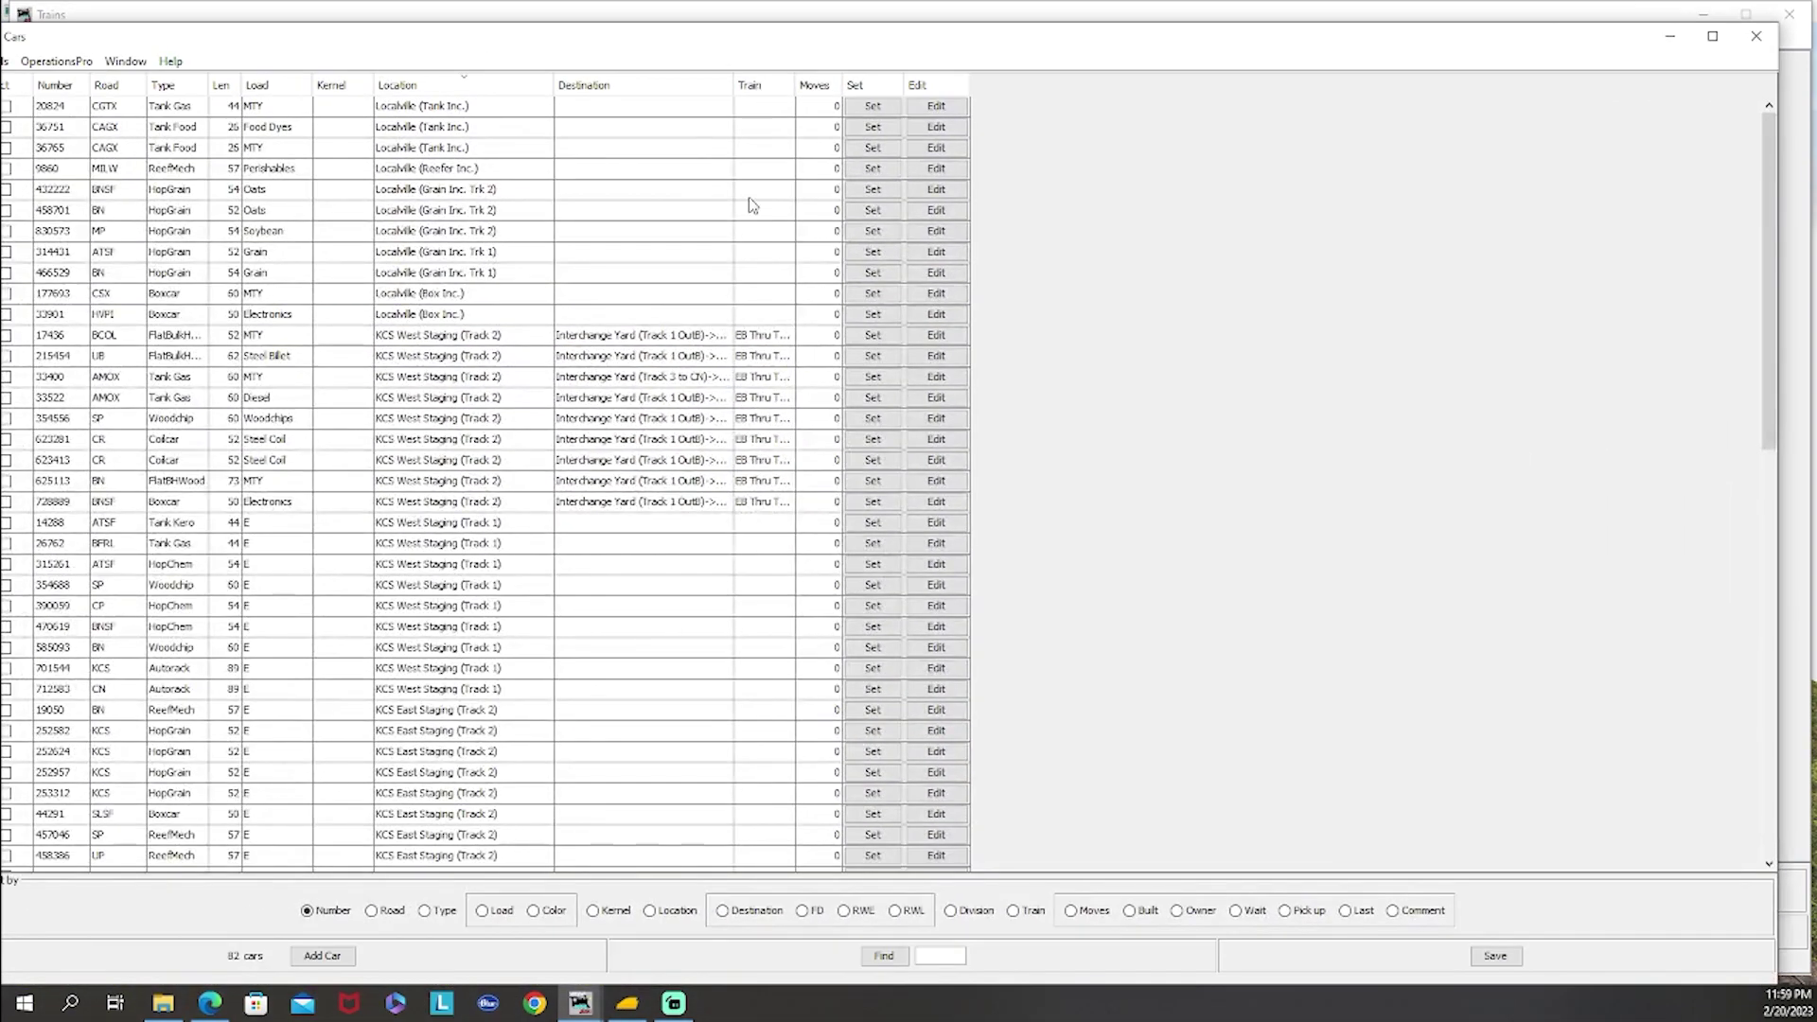
pyautogui.click(757, 335)
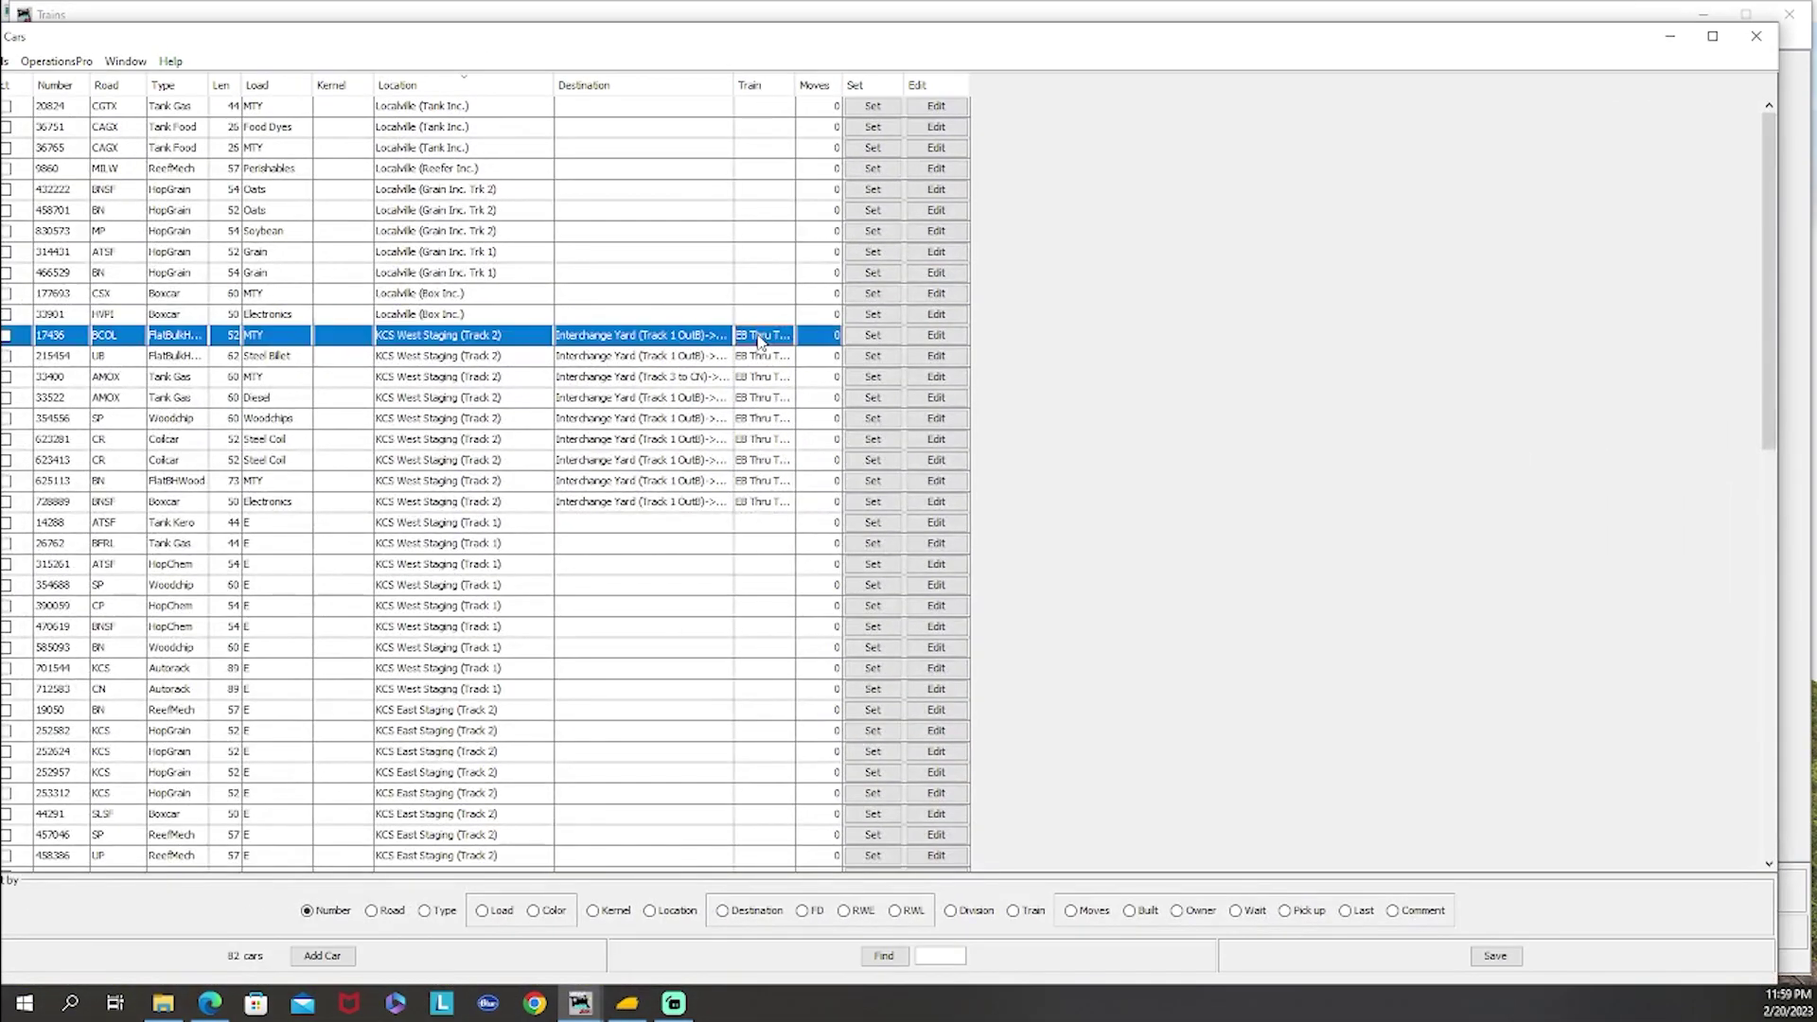
pyautogui.keyDown('shift'); pyautogui.click(757, 512); pyautogui.keyUp('shift')
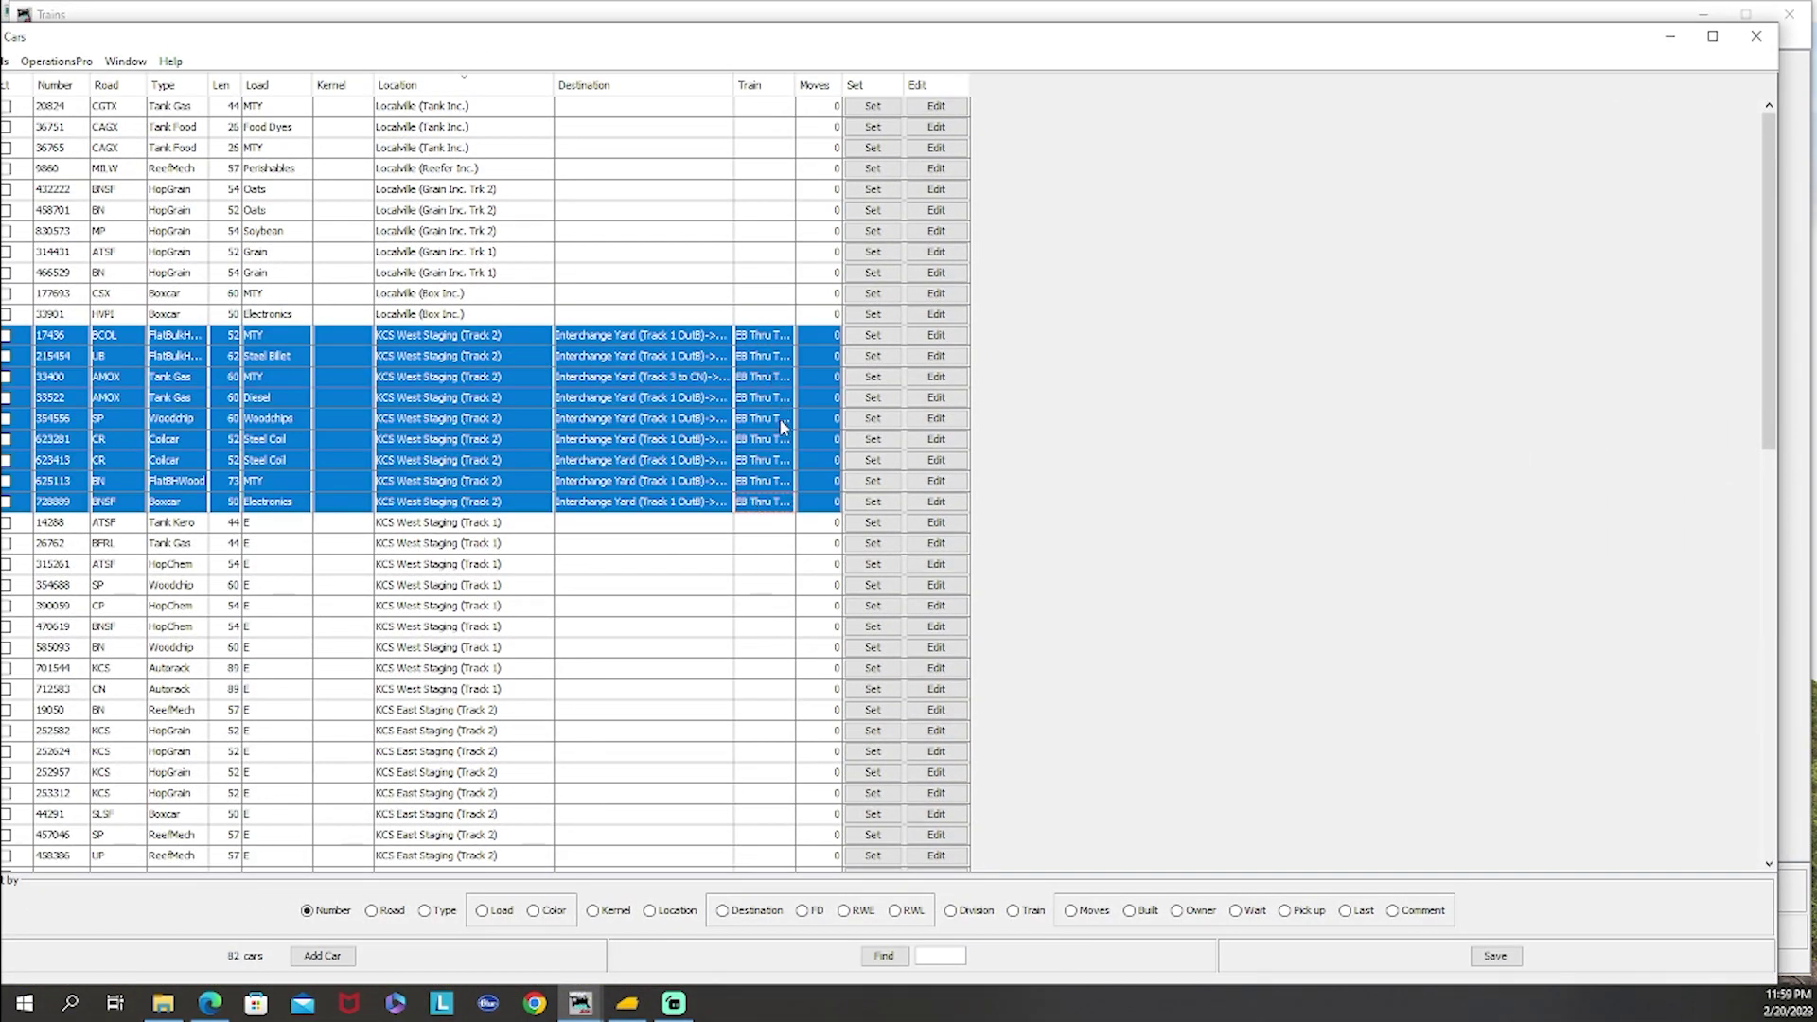
pyautogui.scroll(-15, 766, 410)
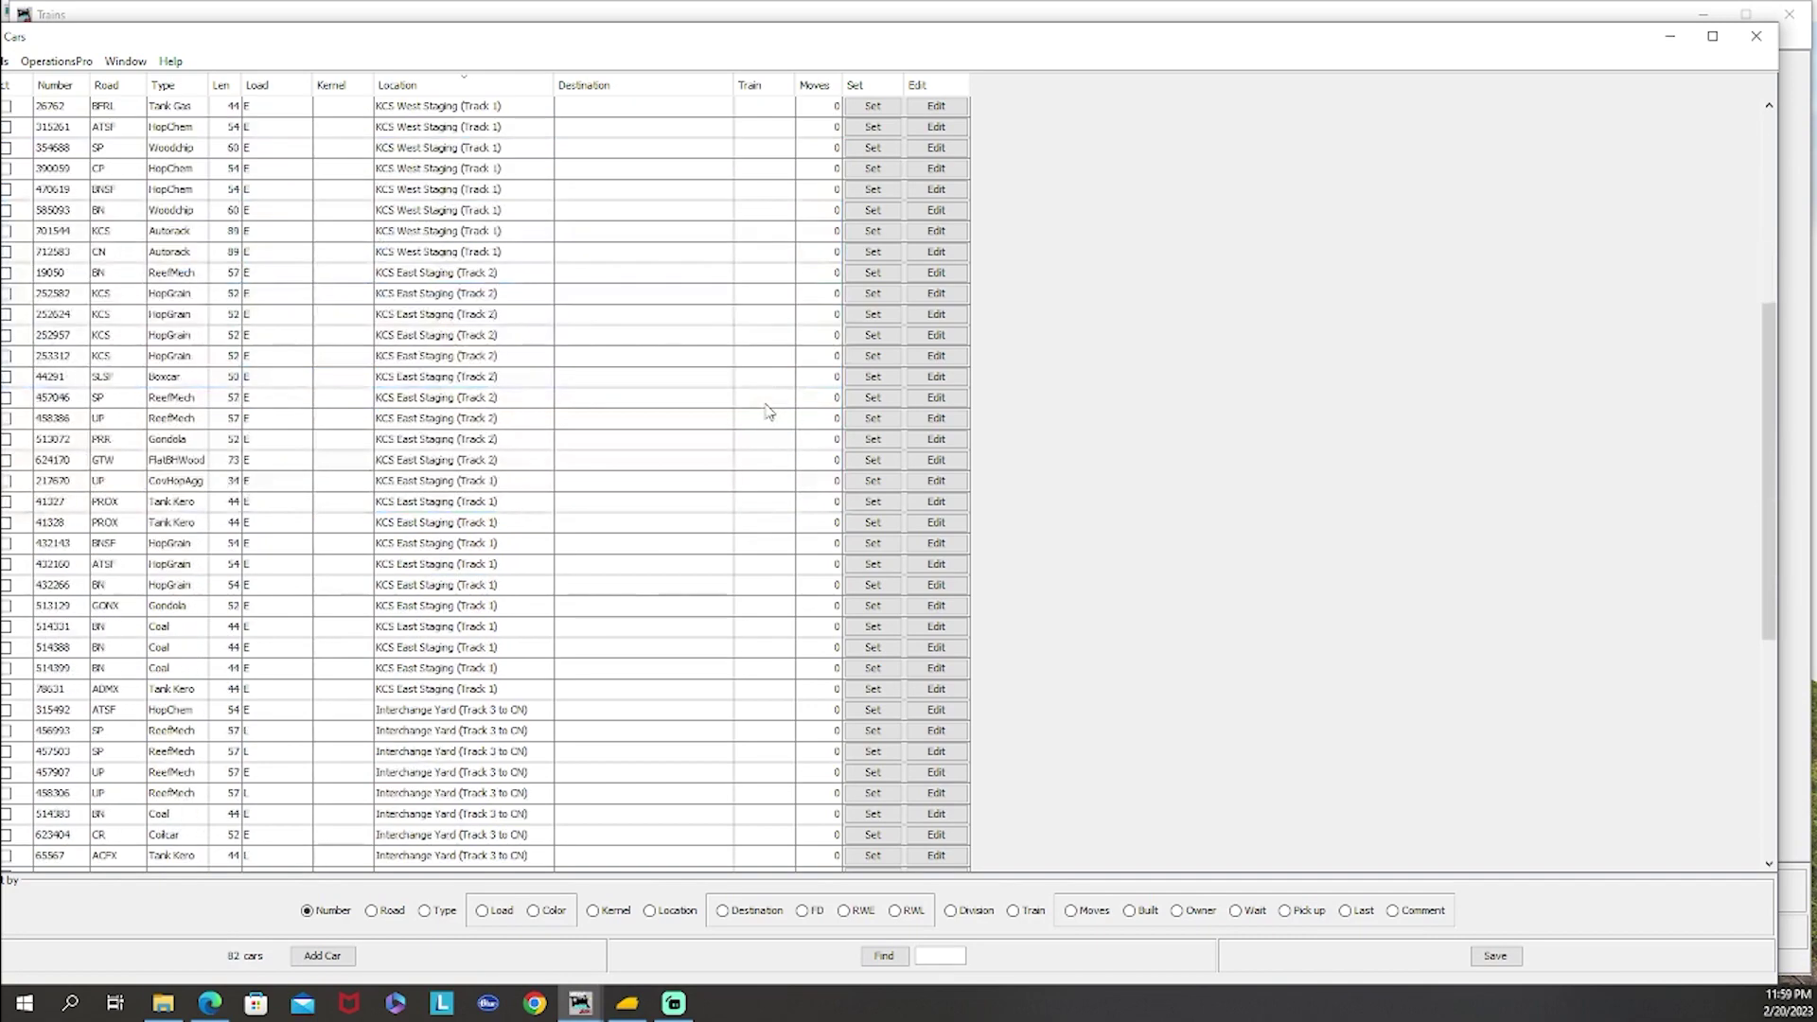
pyautogui.keyDown('ctrl'); pyautogui.click(769, 658); pyautogui.keyUp('ctrl')
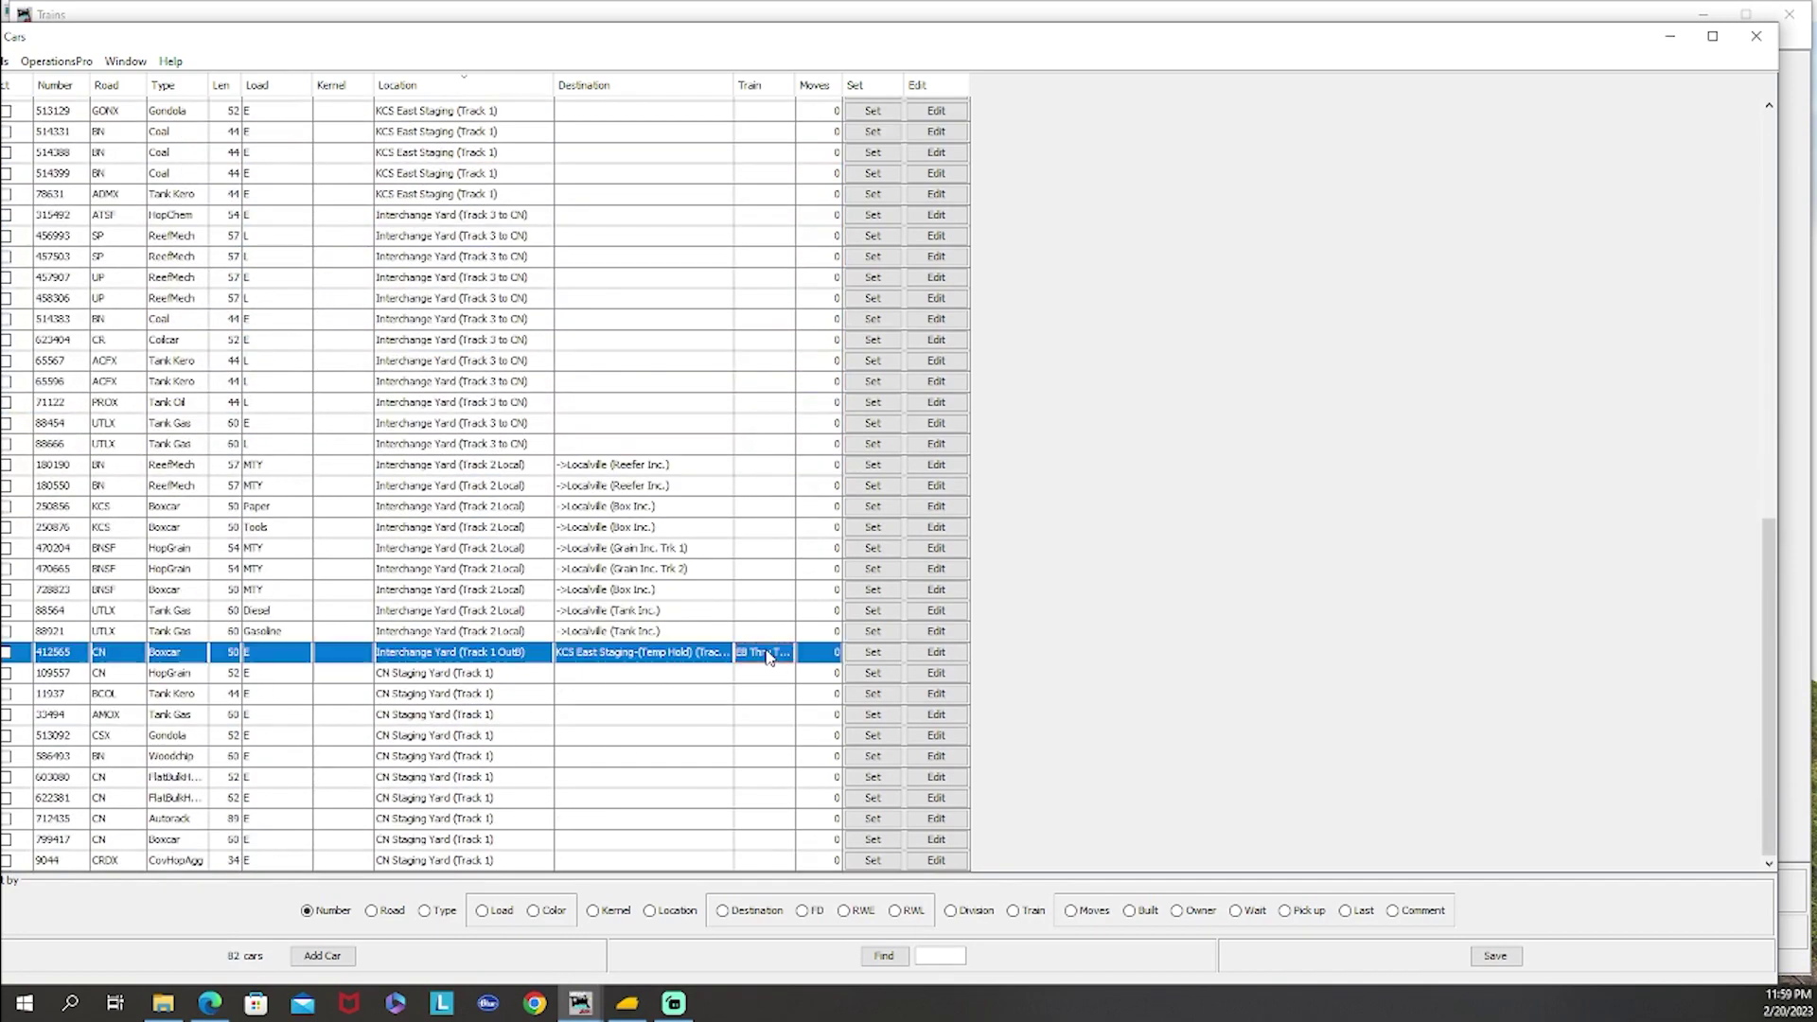
pyautogui.scroll(10, 755, 572)
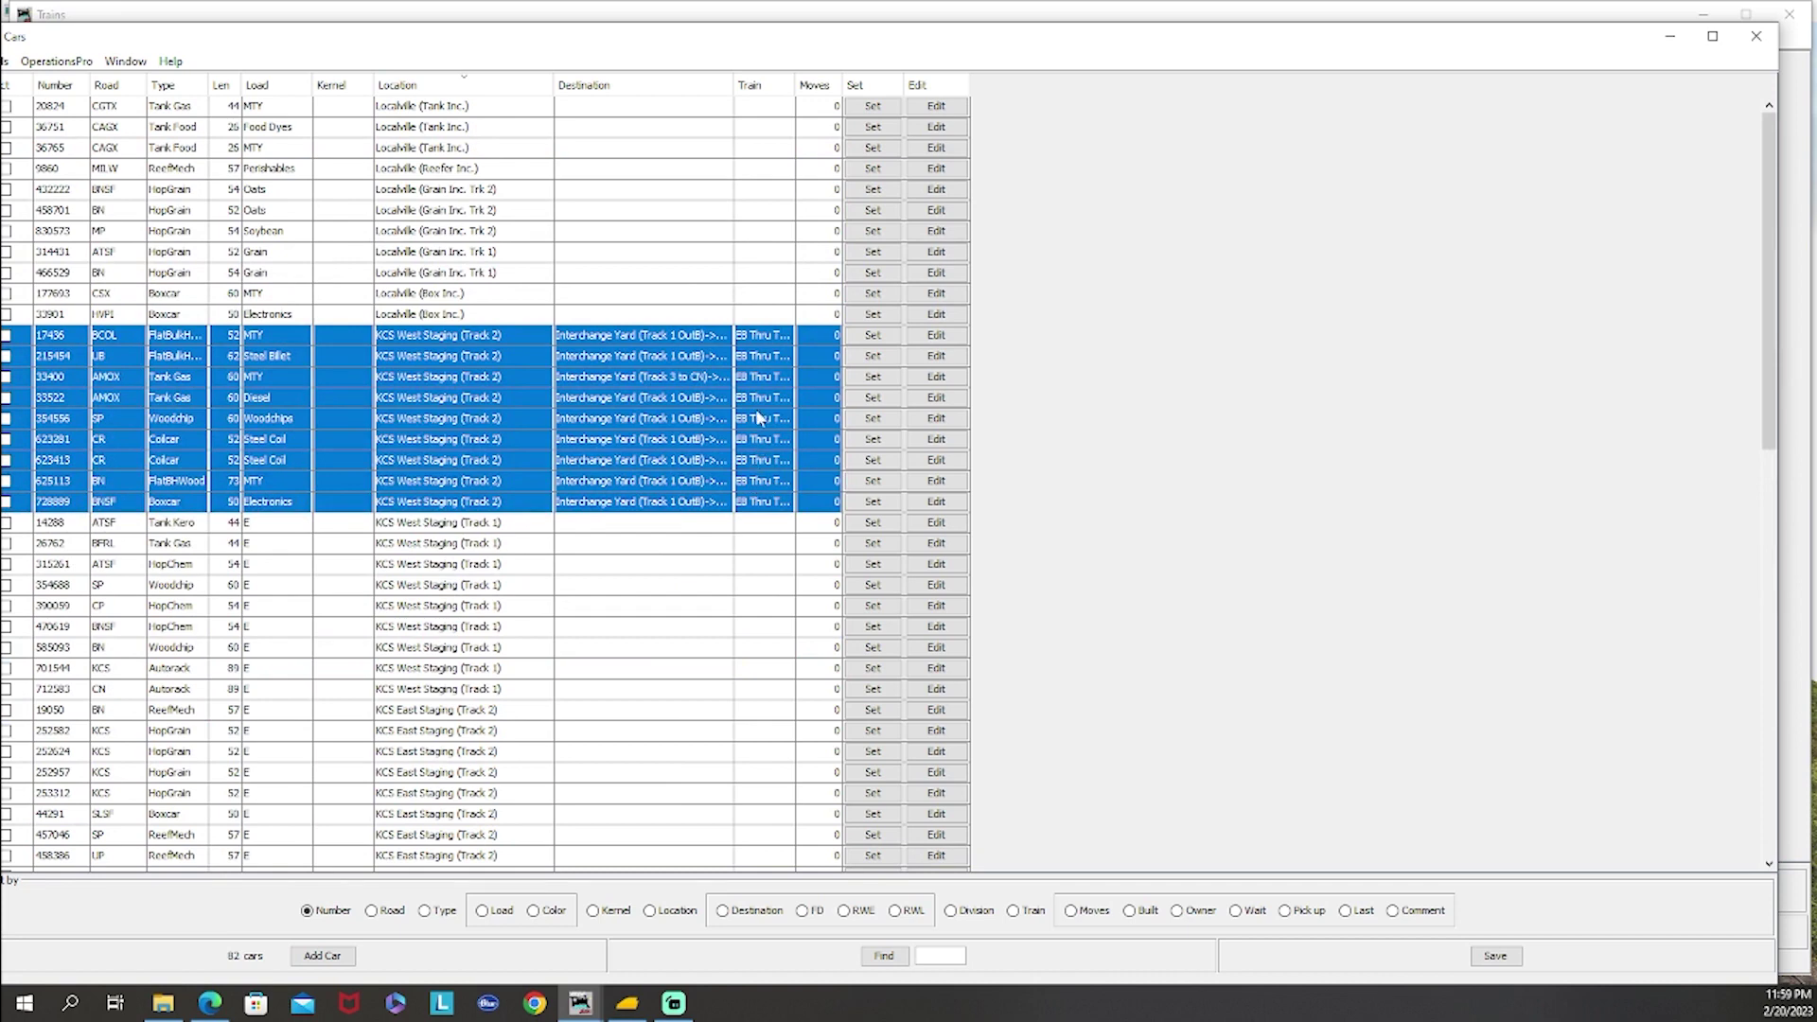
pyautogui.click(1755, 36)
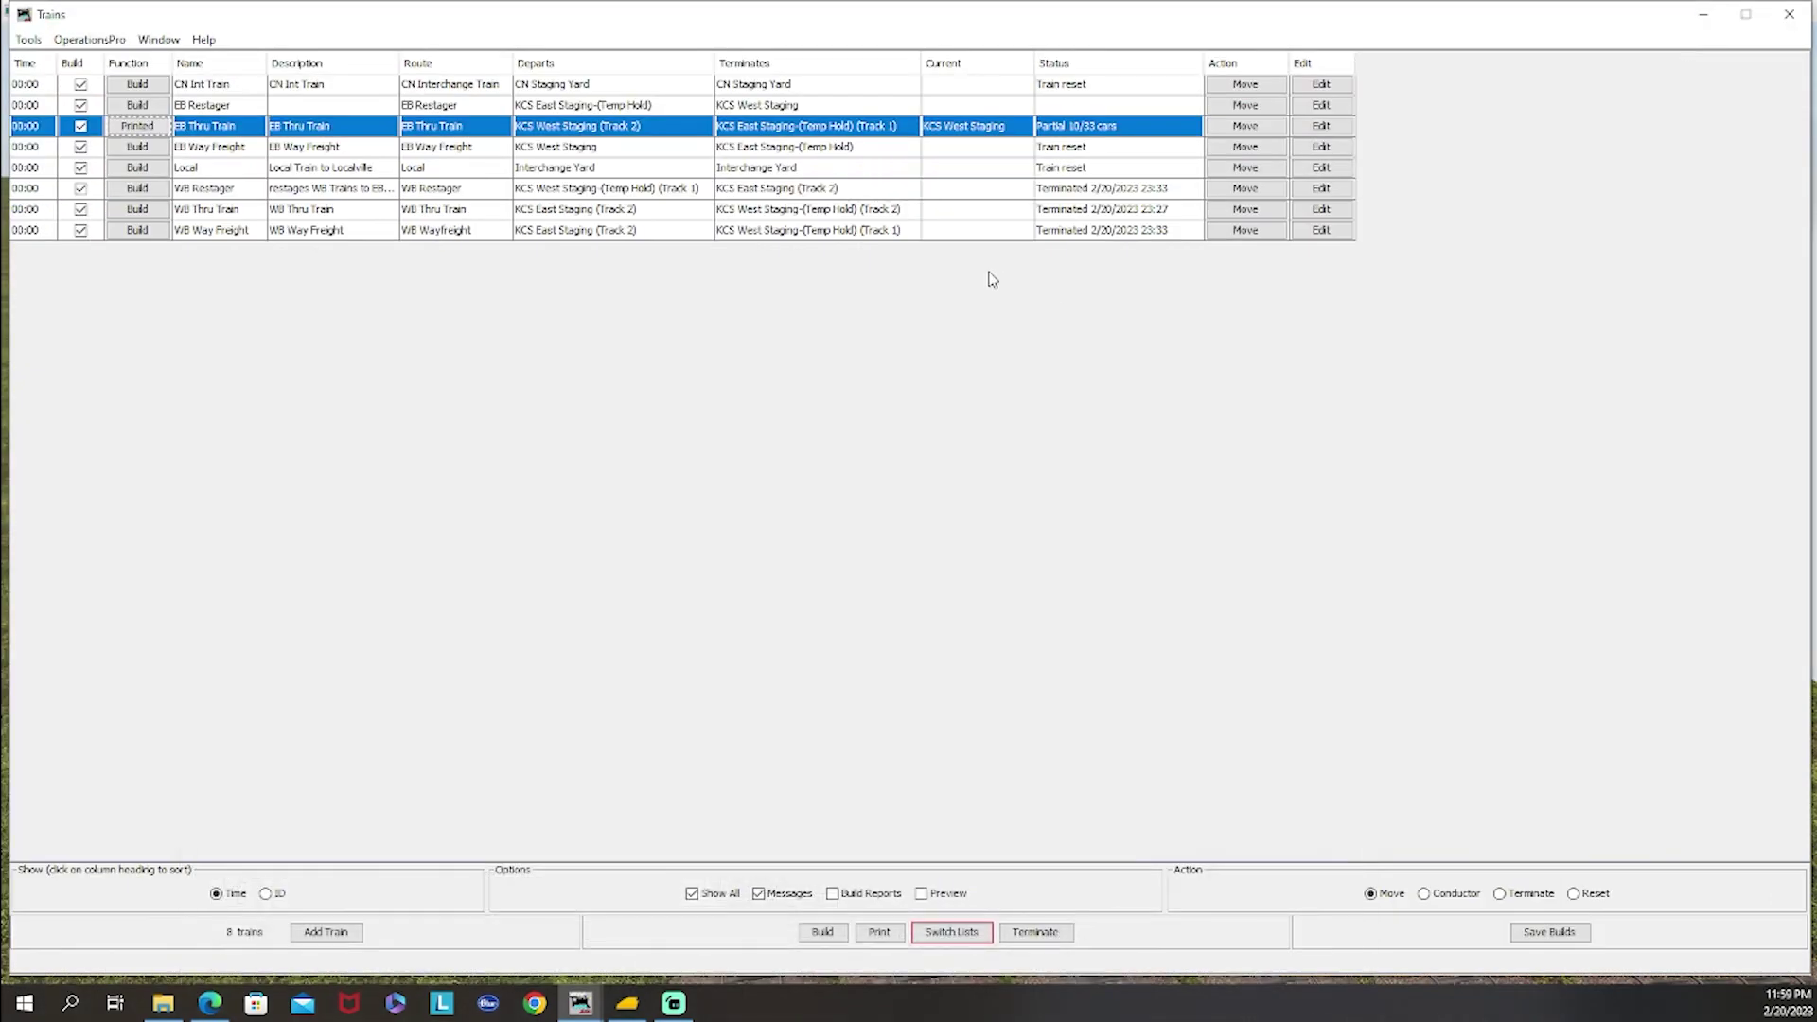
# Step: Move the EB Thru Train through Interchange Yard to KCS East Staging-(Temp Hold) and terminate it
pyautogui.click(1246, 127)
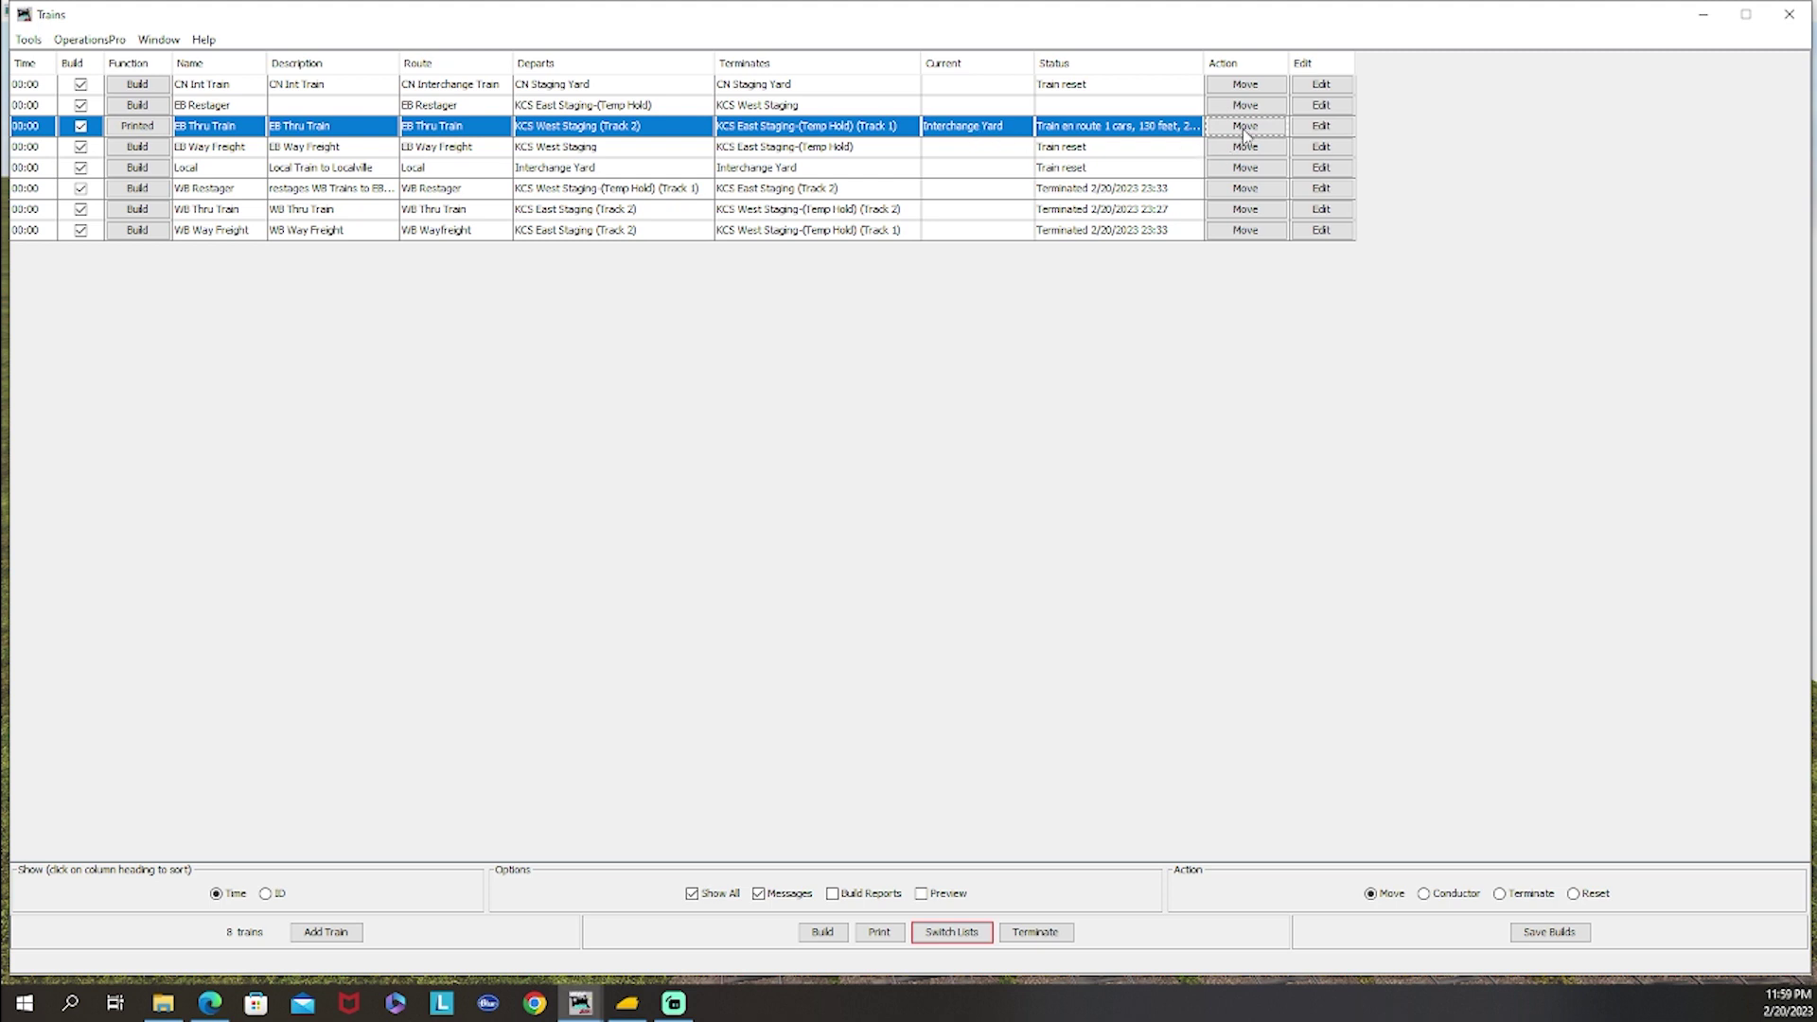
pyautogui.click(1245, 125)
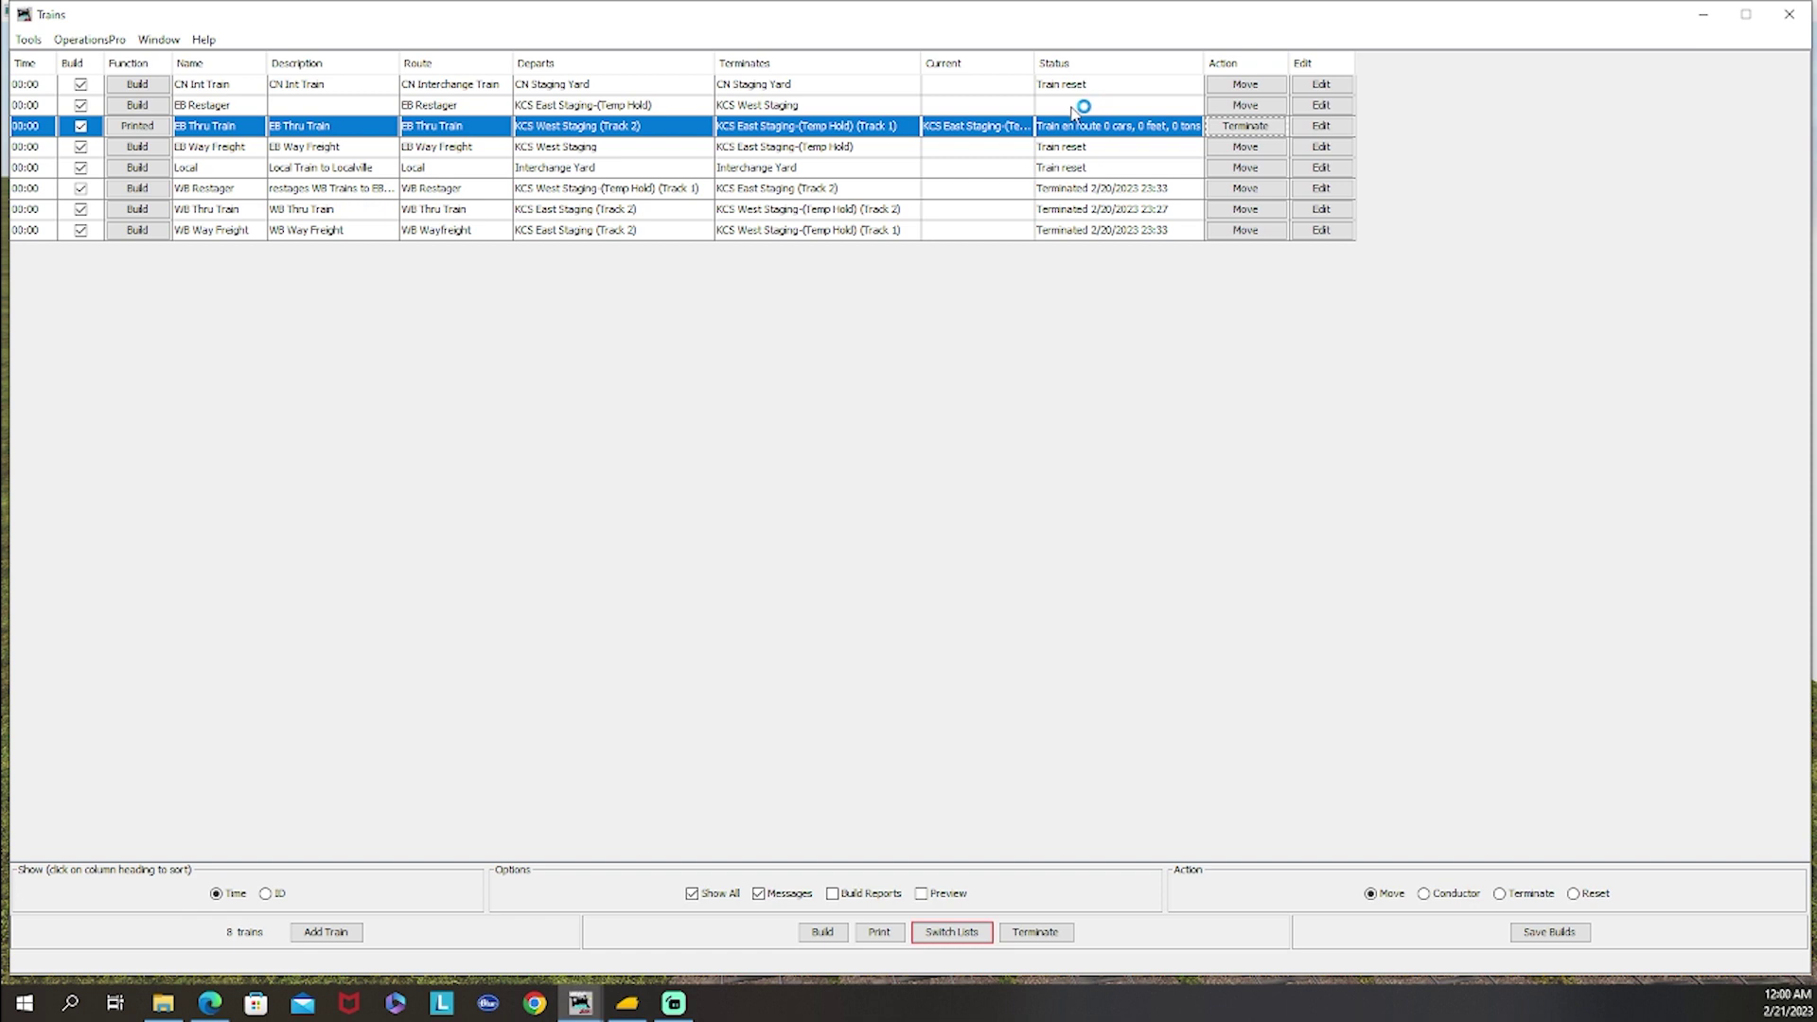
pyautogui.click(1247, 131)
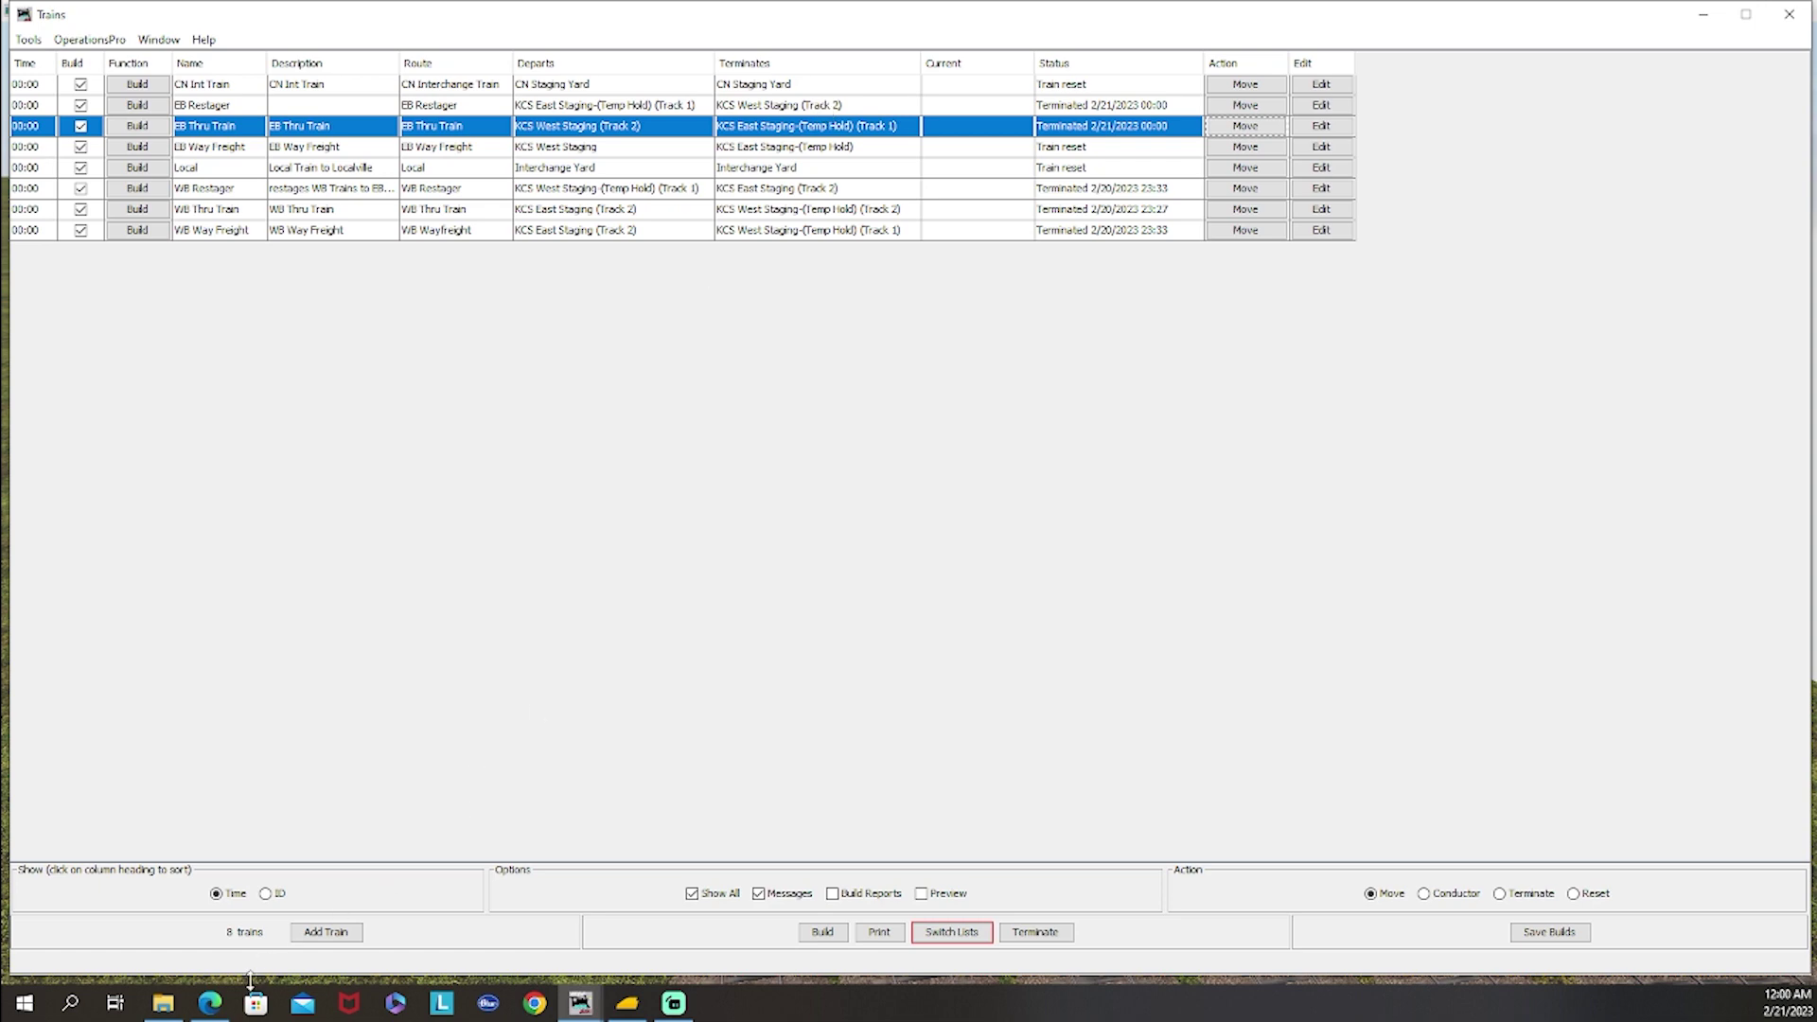
# Step: Check the CN 412565 boxcar's KCS East Staging set-out in the eb thru manifest, and minimize the PDF
pyautogui.click(209, 1003)
pyautogui.scroll(-2, 774, 748)
pyautogui.moveTo(589, 614); pyautogui.dragTo(946, 614)
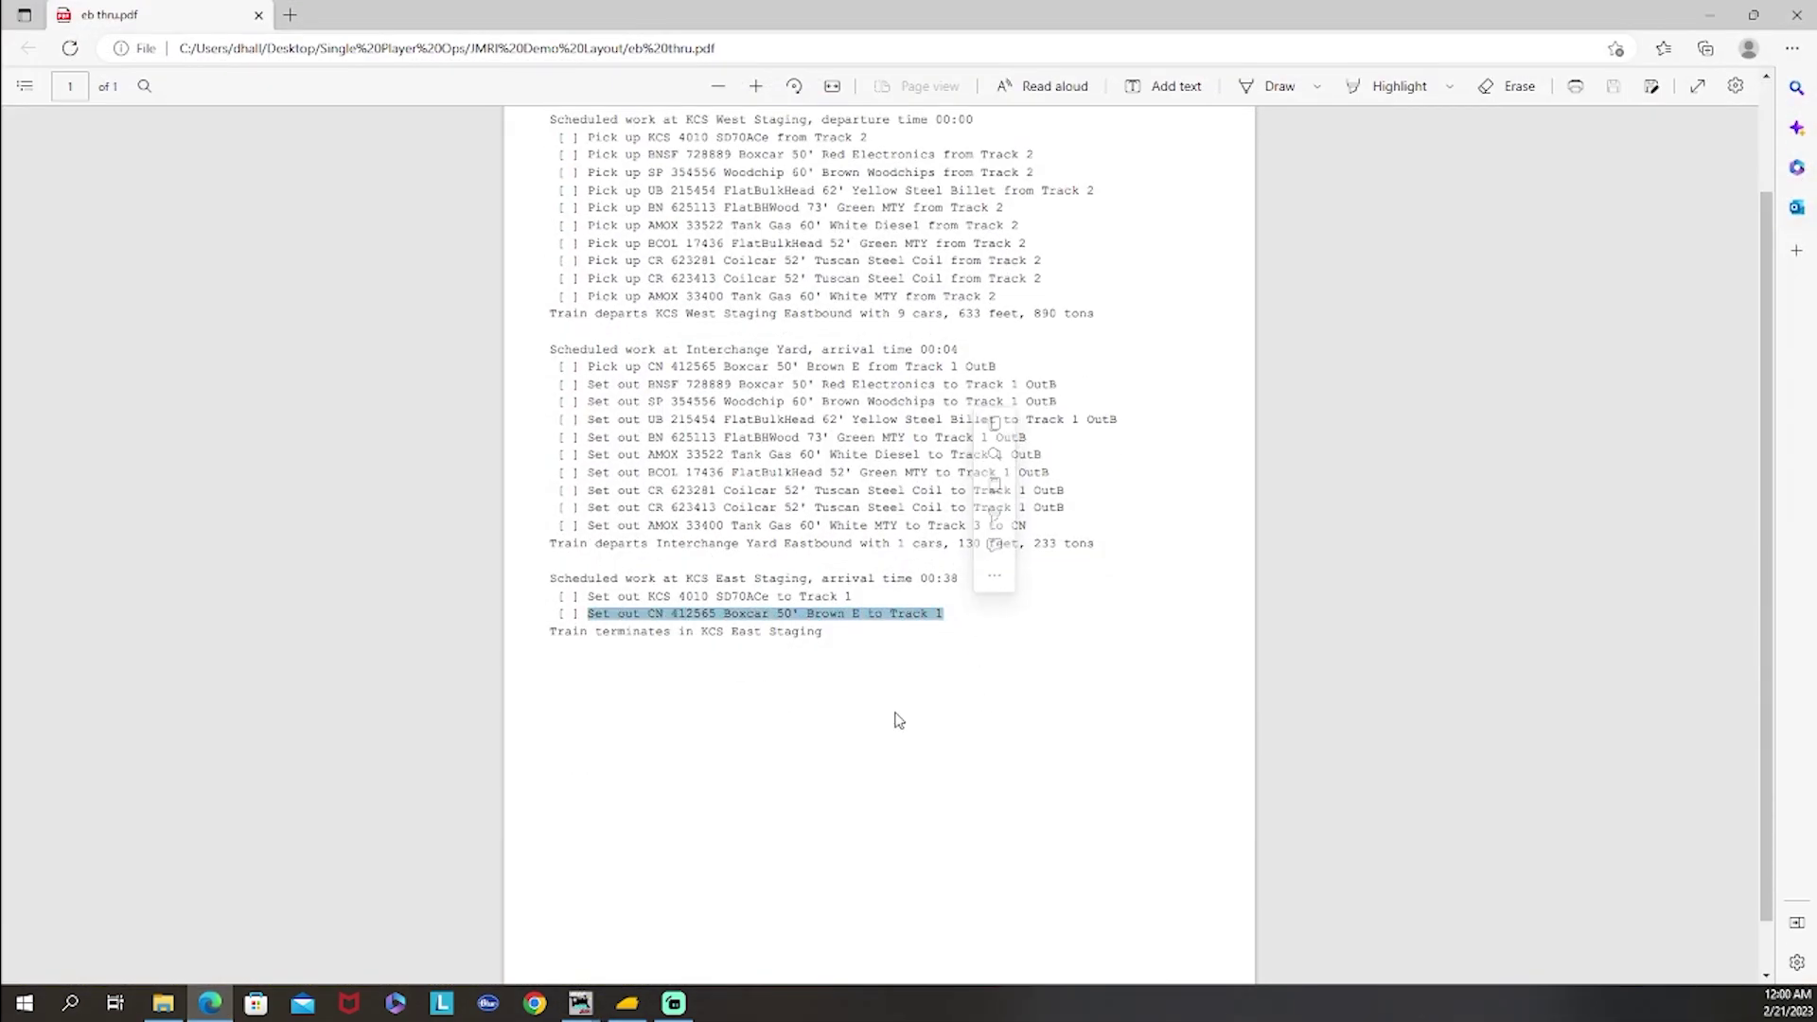
pyautogui.click(1707, 16)
# Step: Review the locations and destinations of the EB Thru Train's cars, including CN 412565, in the Cars list and minimize it
pyautogui.moveTo(585, 1009)
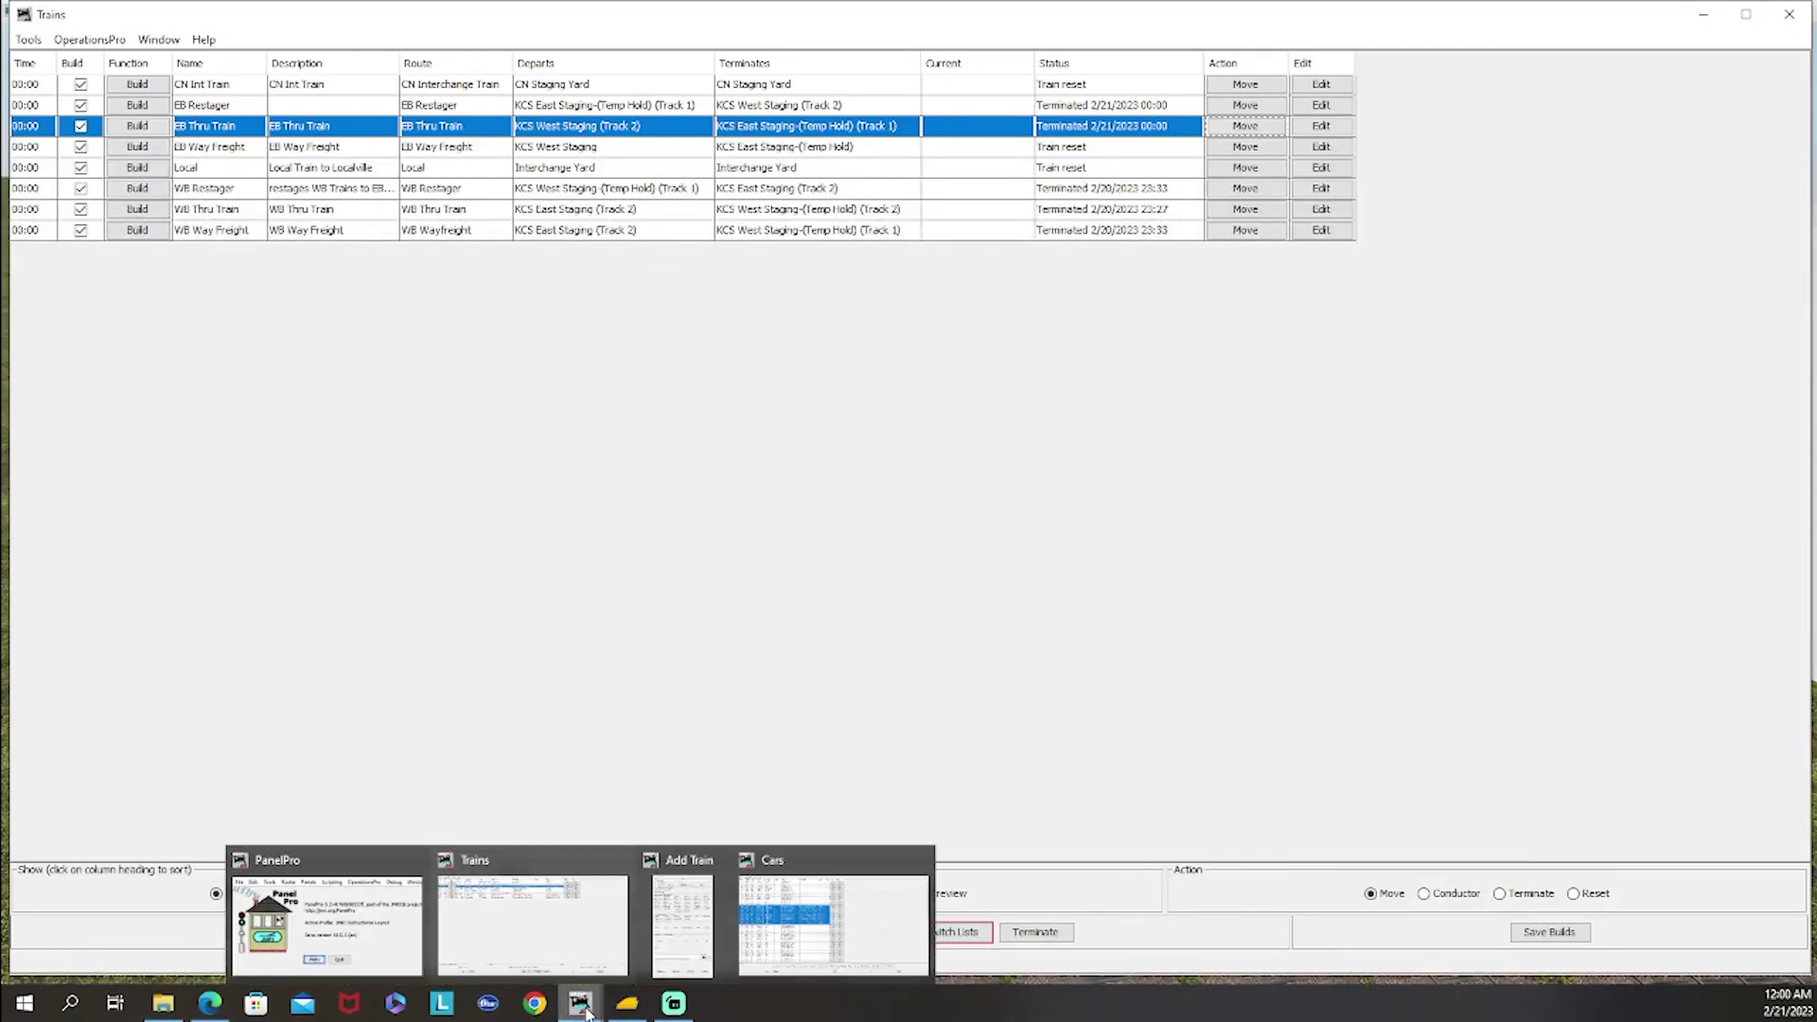
pyautogui.click(814, 923)
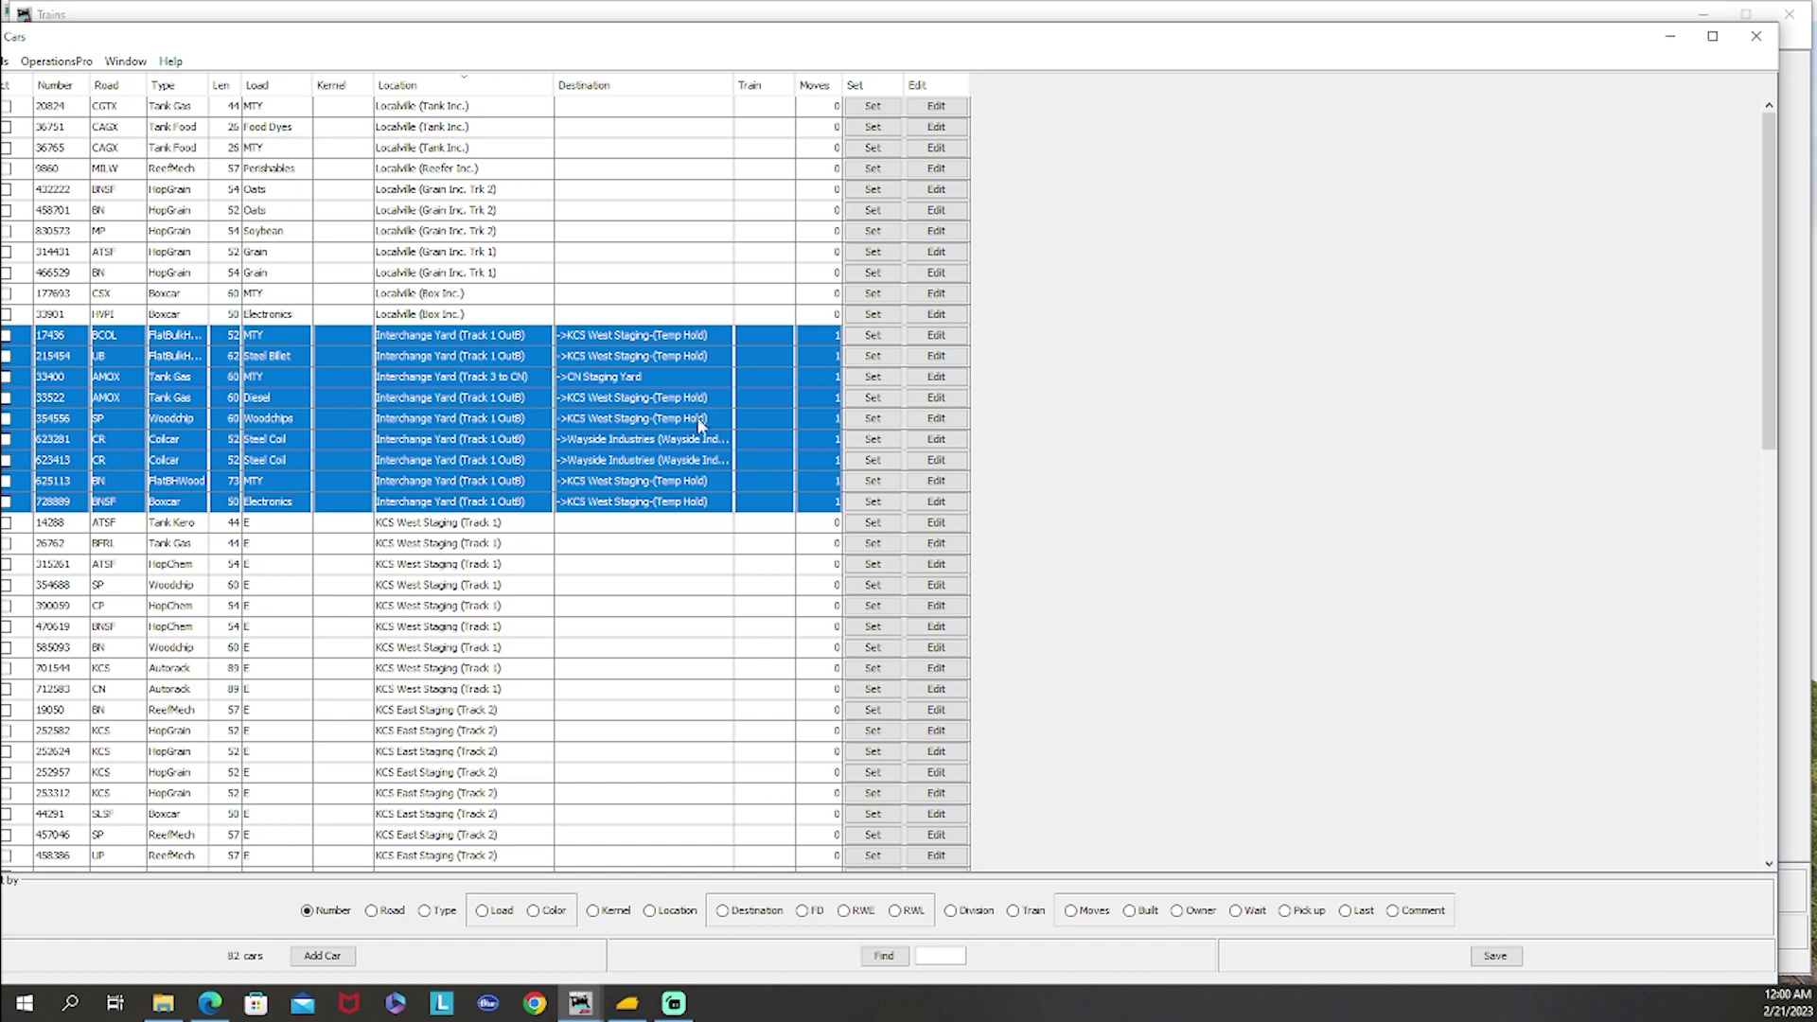
pyautogui.scroll(-15, 612, 470)
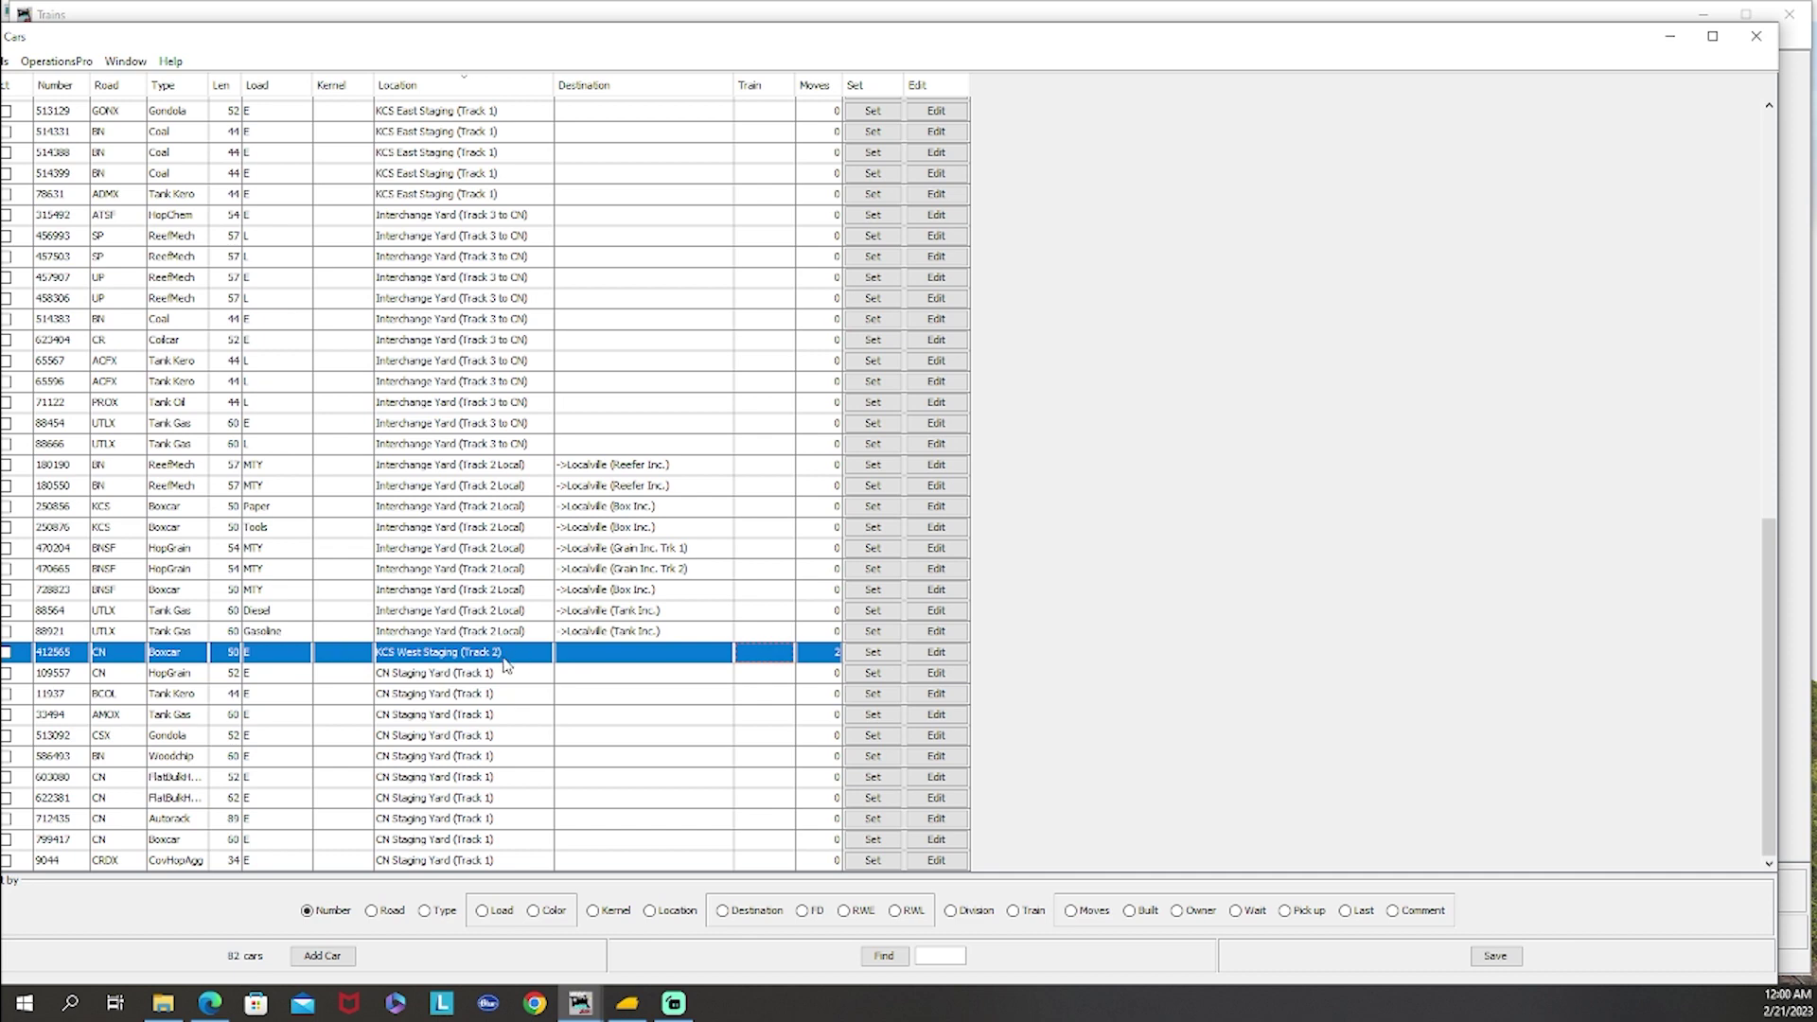
pyautogui.scroll(13, 515, 662)
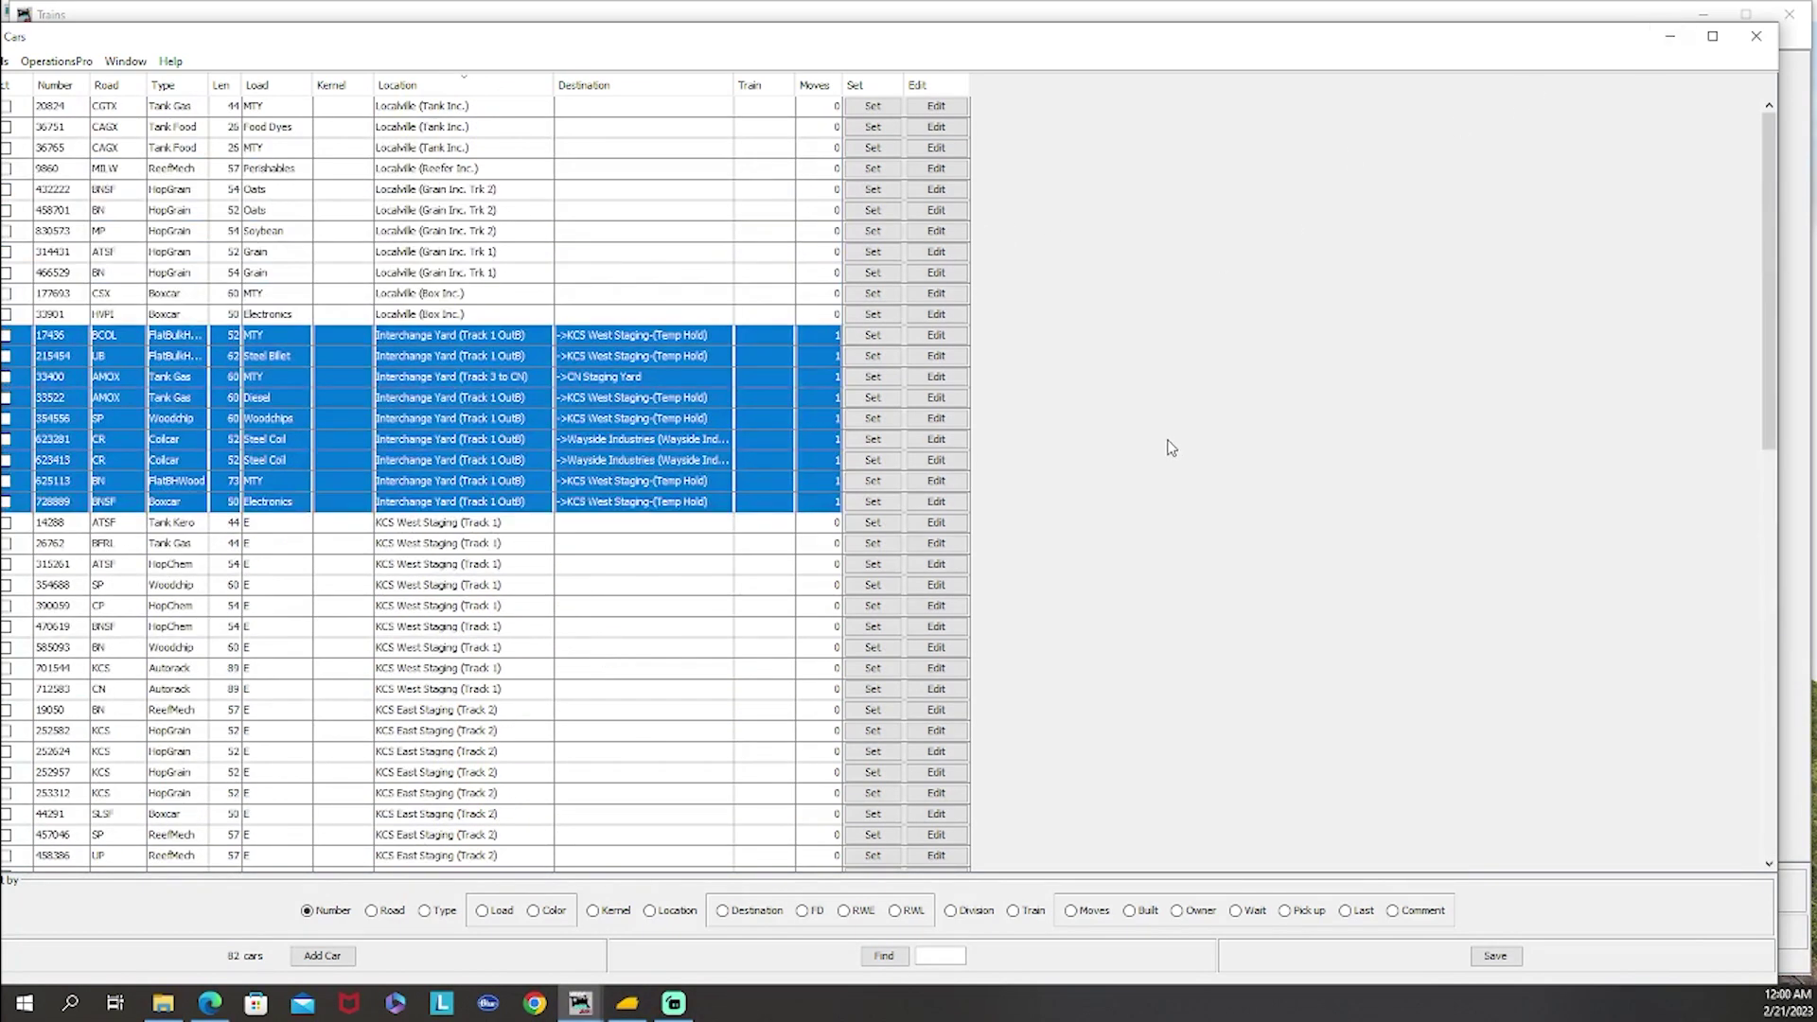
pyautogui.moveTo(118, 40); pyautogui.dragTo(150, 42)
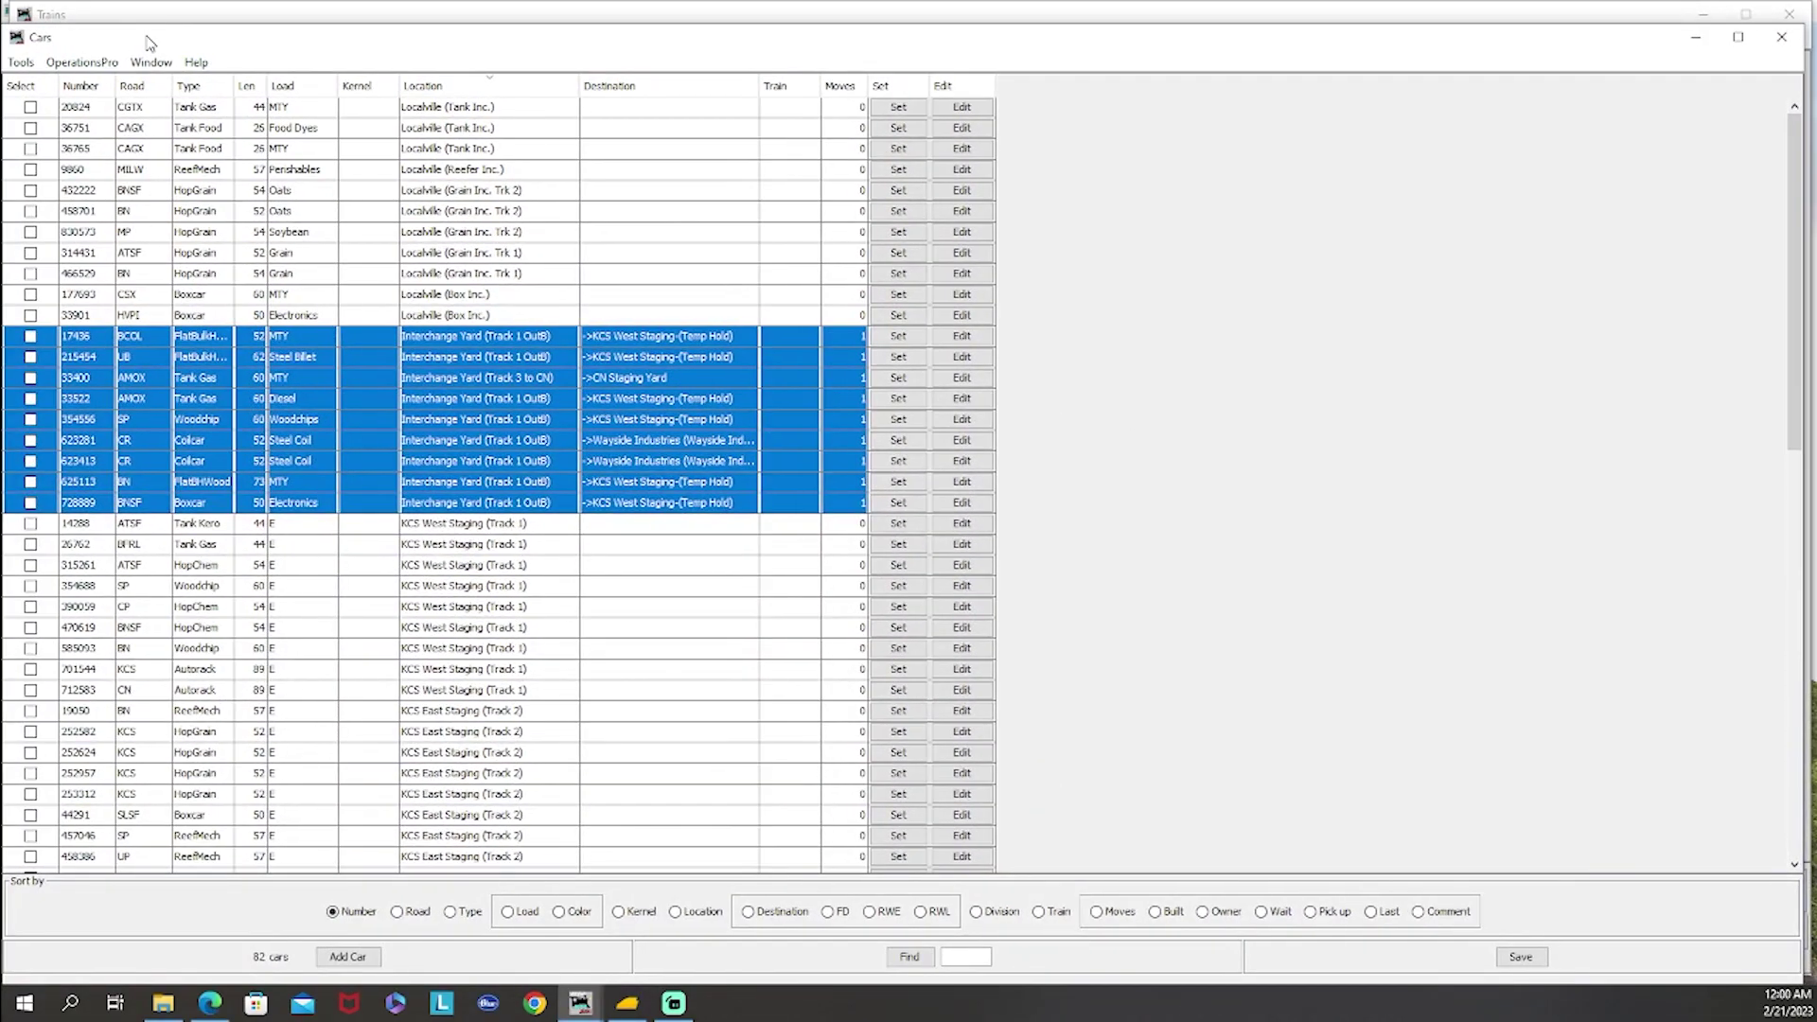
pyautogui.click(1696, 37)
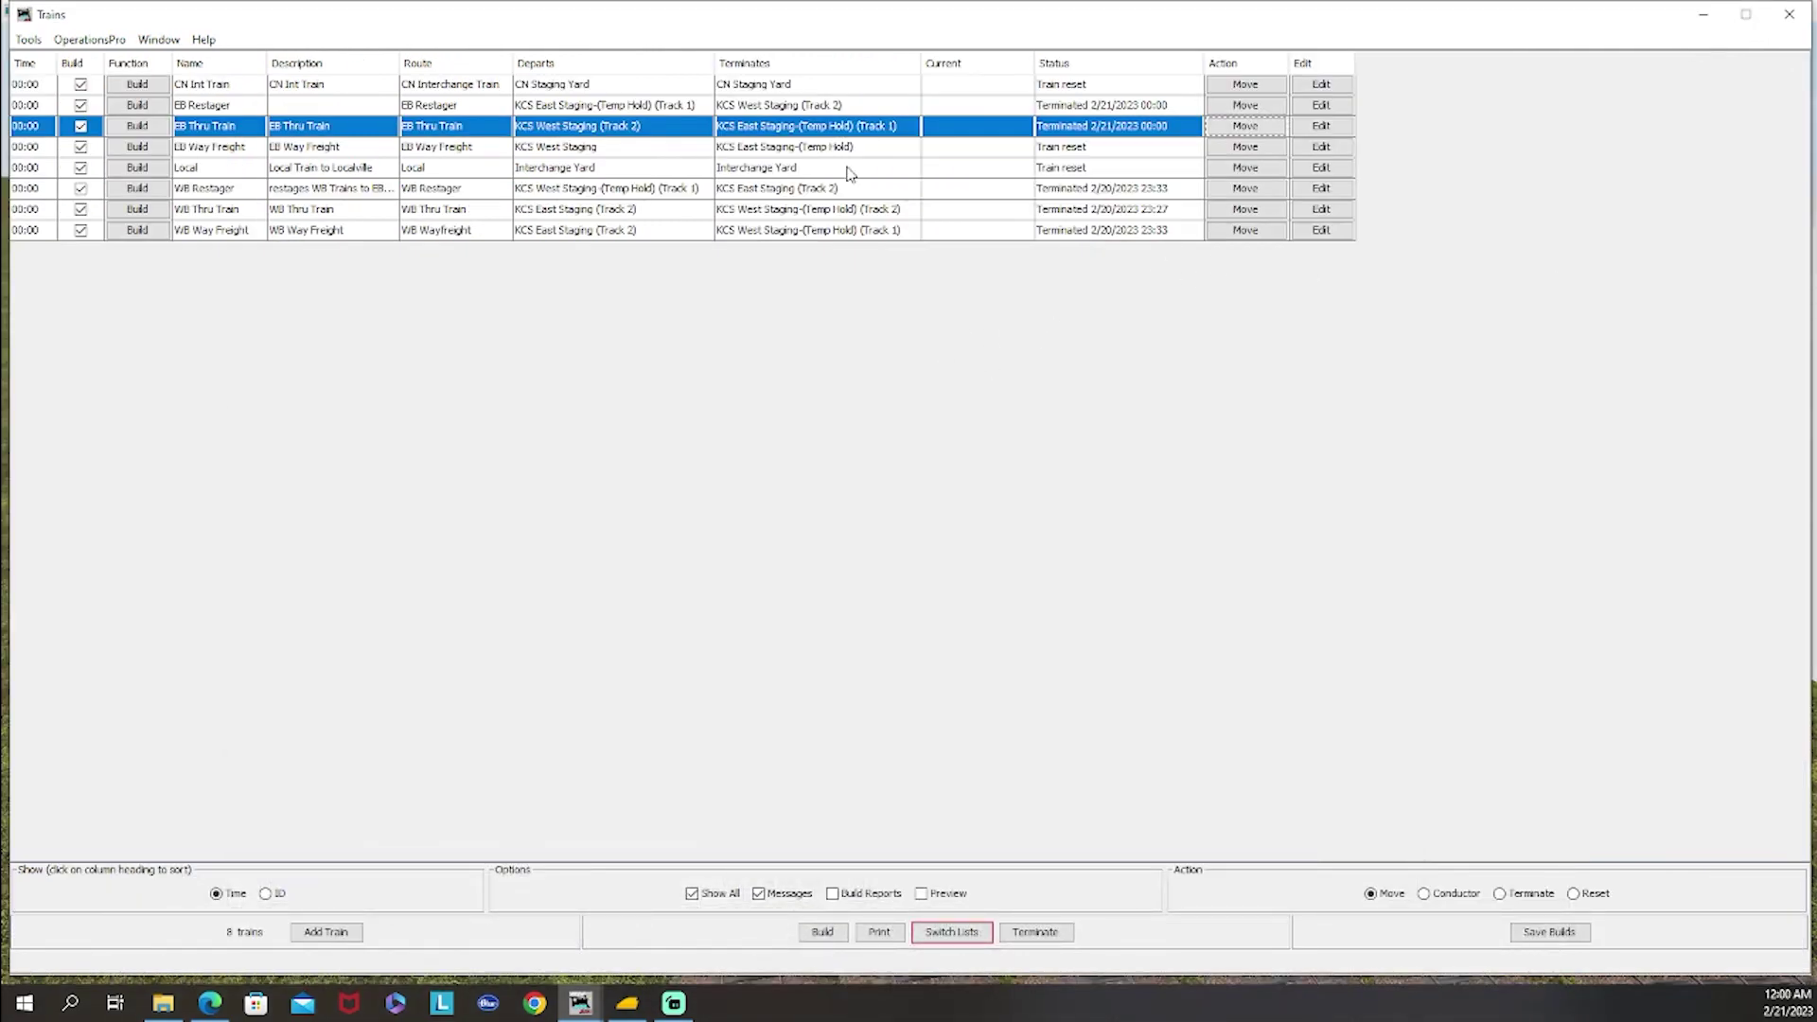
# Step: Build the EB Way Freight and print its manifest to PDF, replacing the existing eb way file, and close the eb thru PDF
pyautogui.click(151, 151)
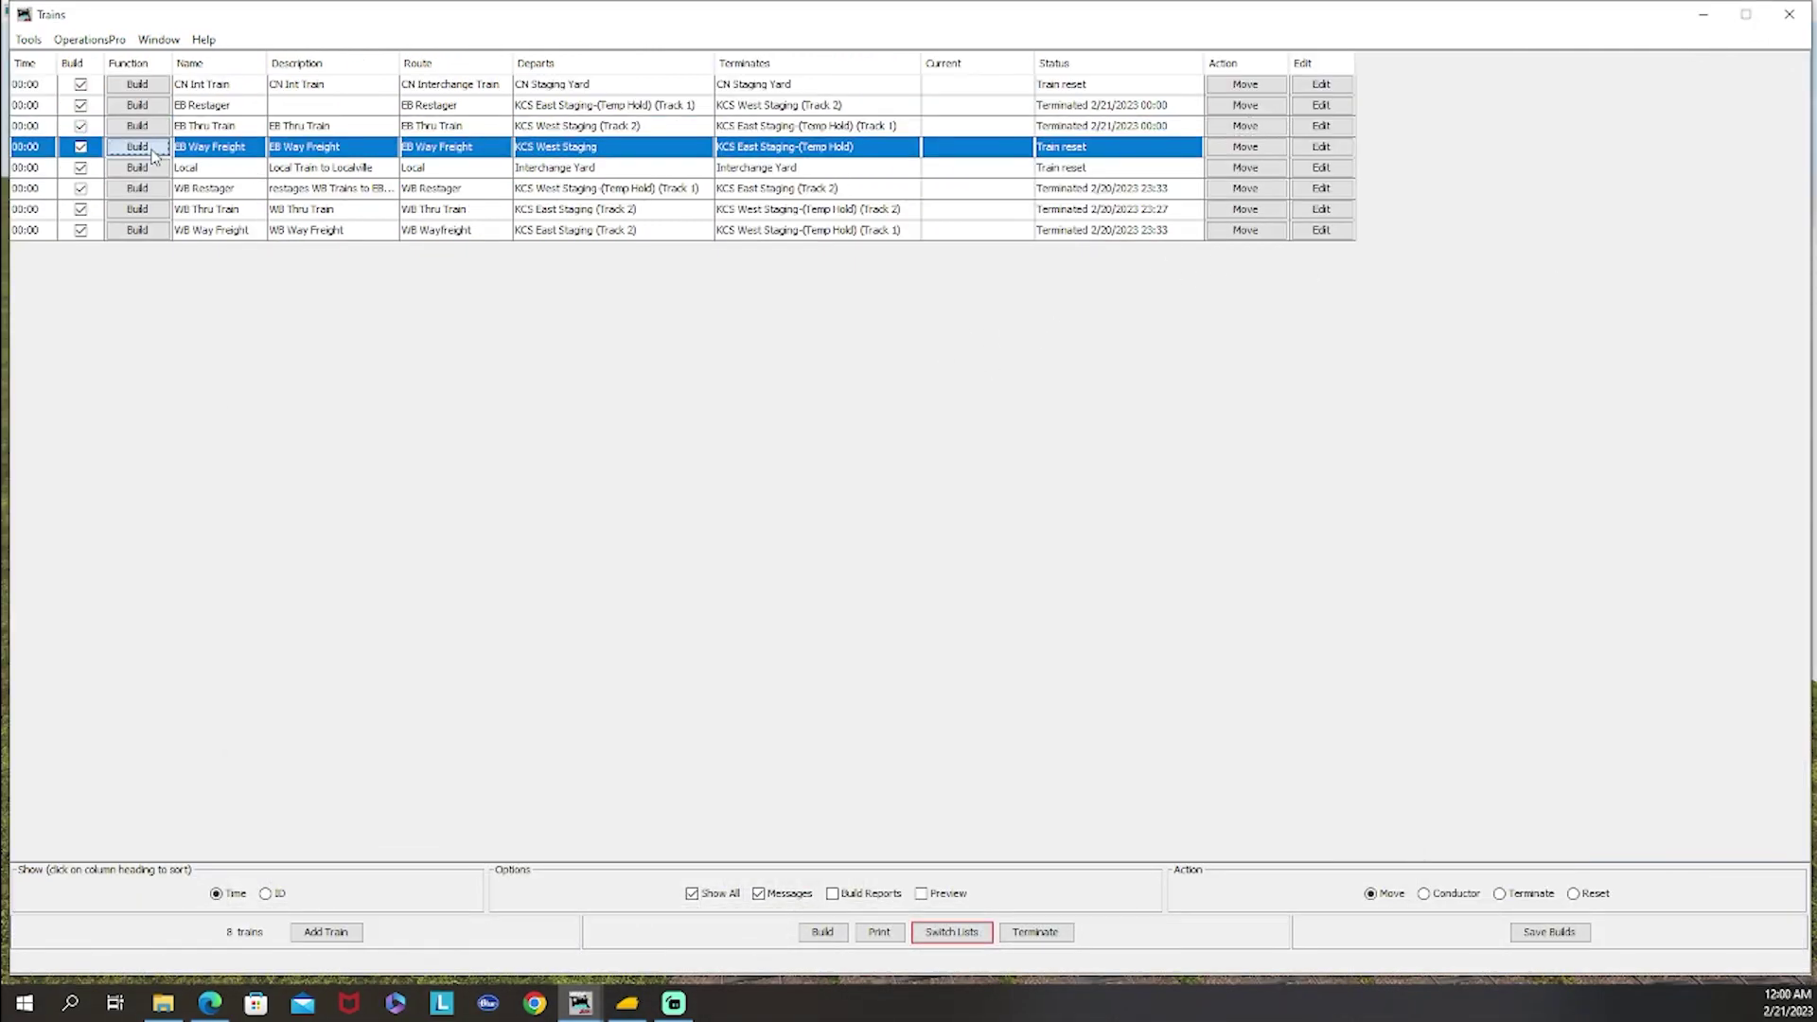
pyautogui.click(154, 151)
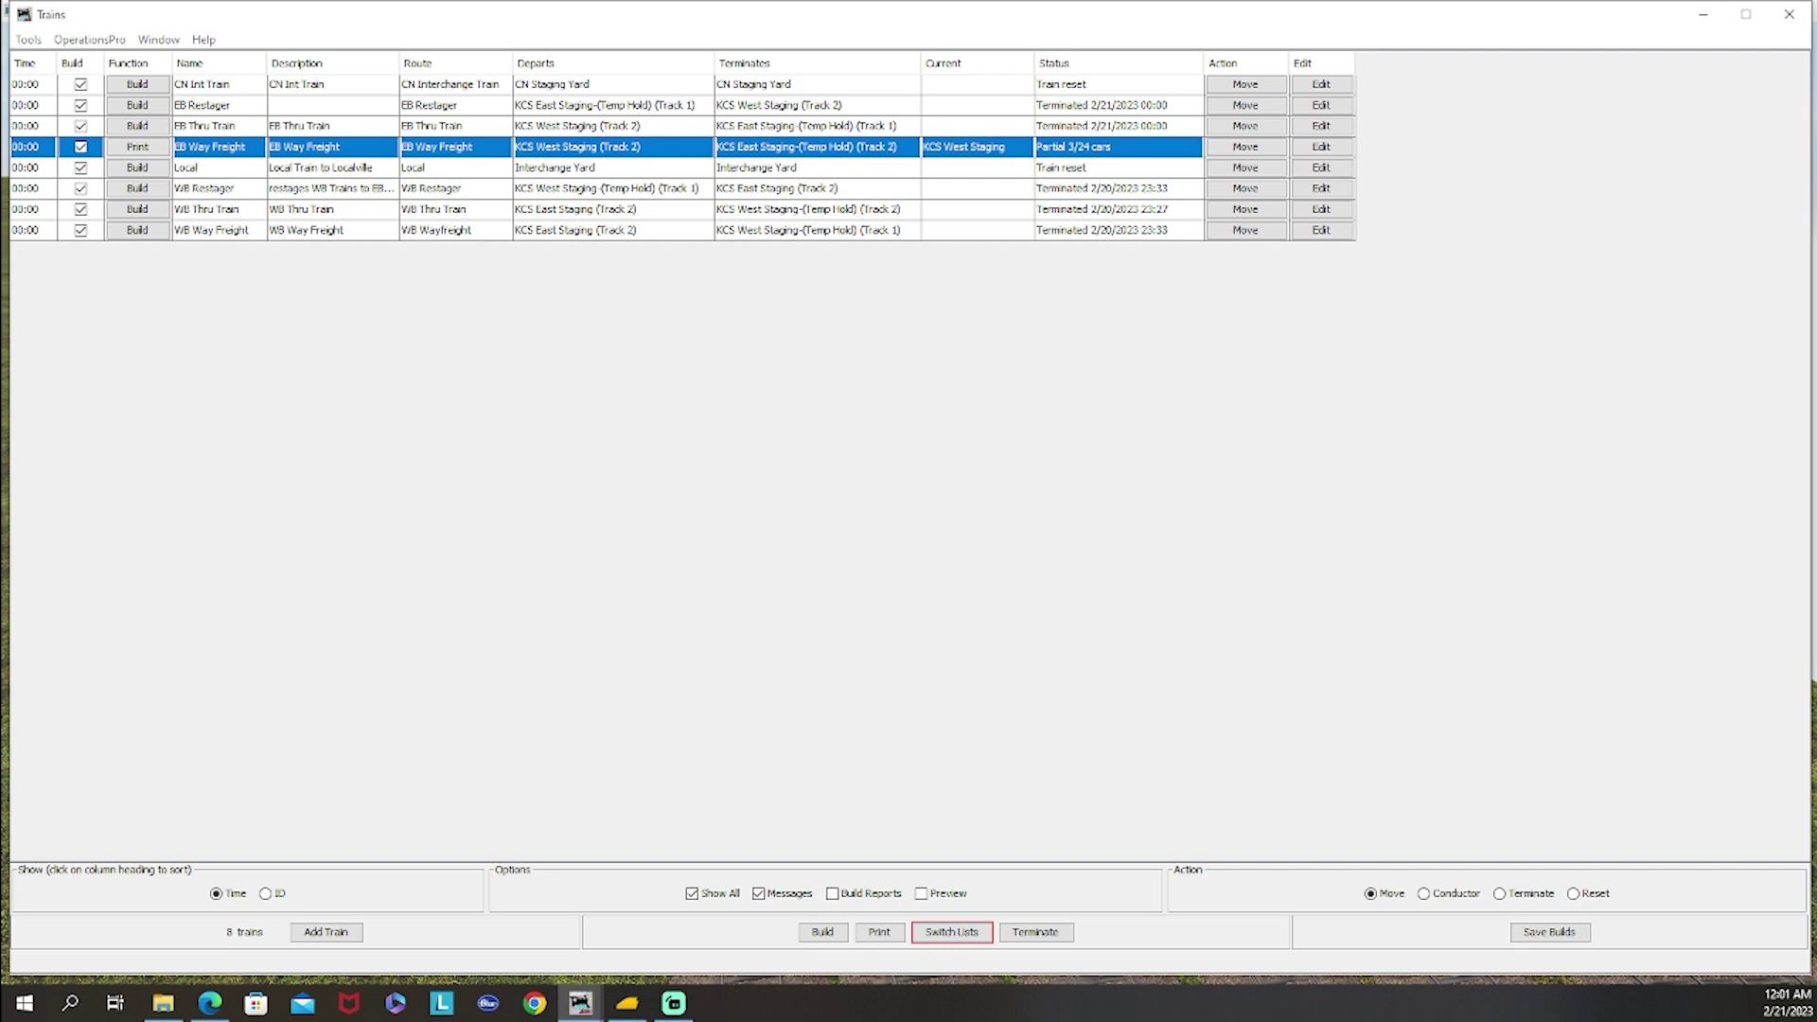
pyautogui.moveTo(433, 59); pyautogui.dragTo(845, 324)
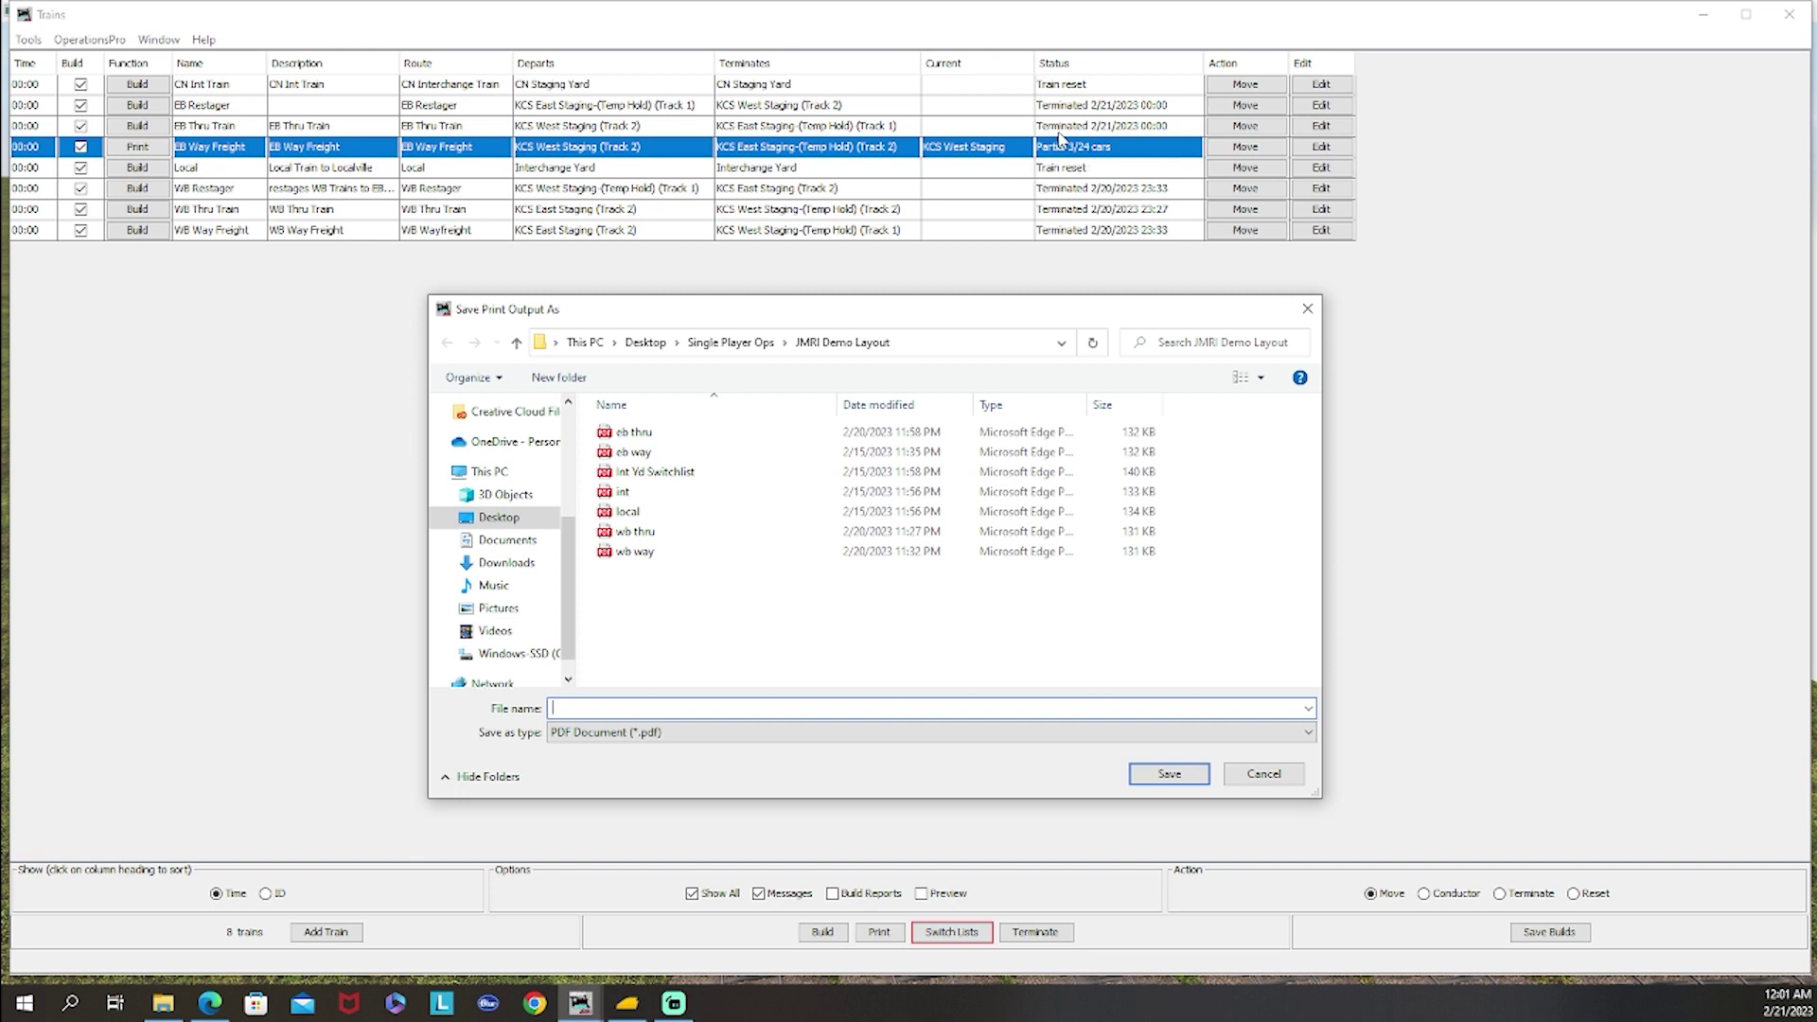
pyautogui.moveTo(866, 310); pyautogui.dragTo(865, 286)
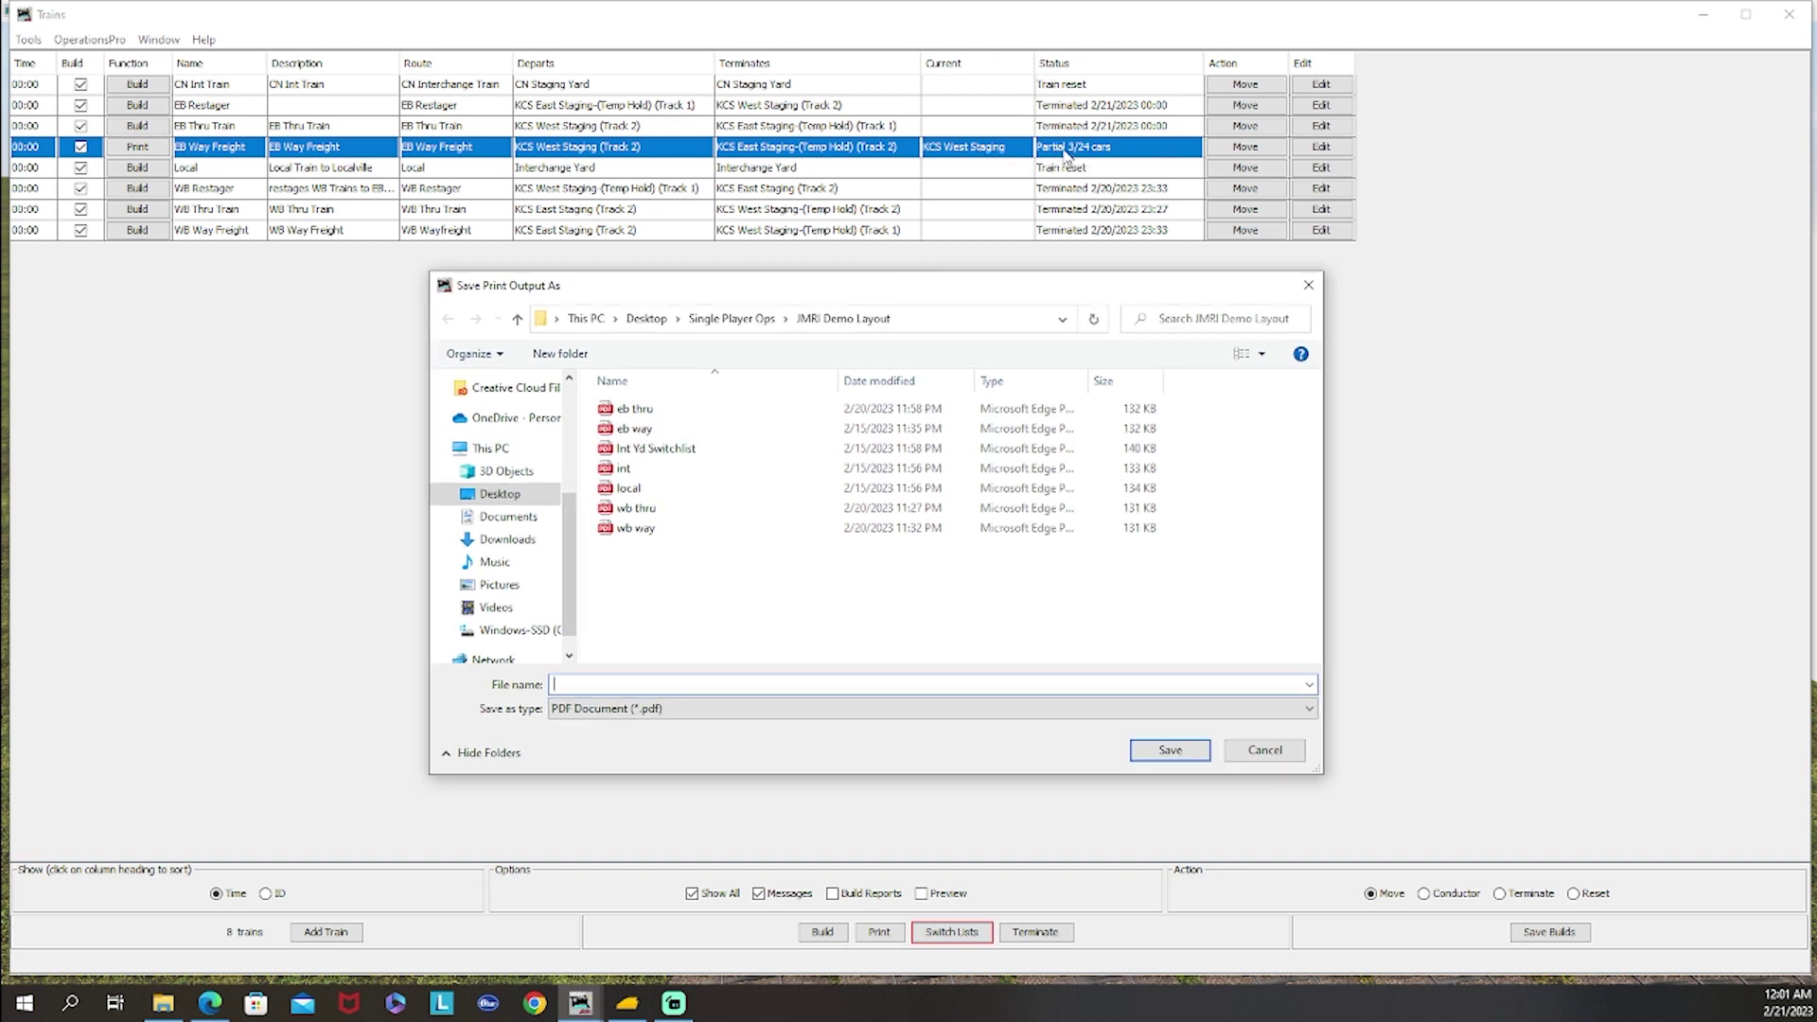
pyautogui.click(700, 434)
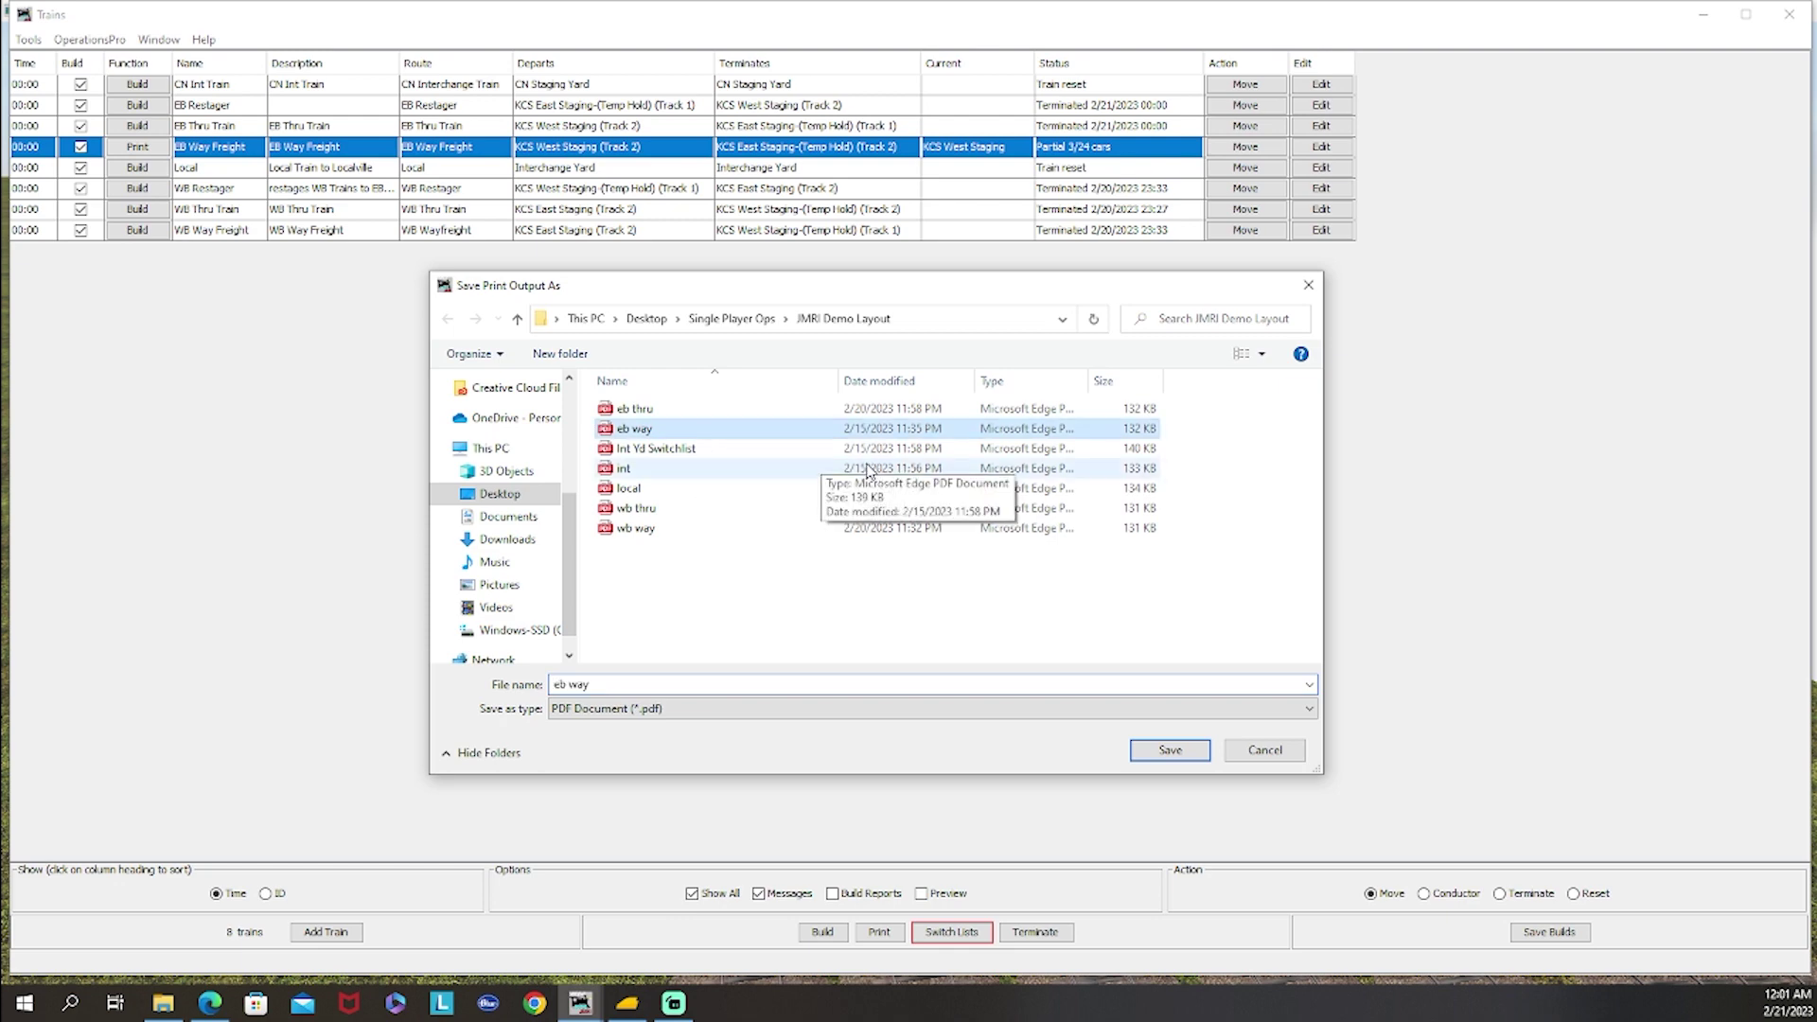
pyautogui.click(1149, 752)
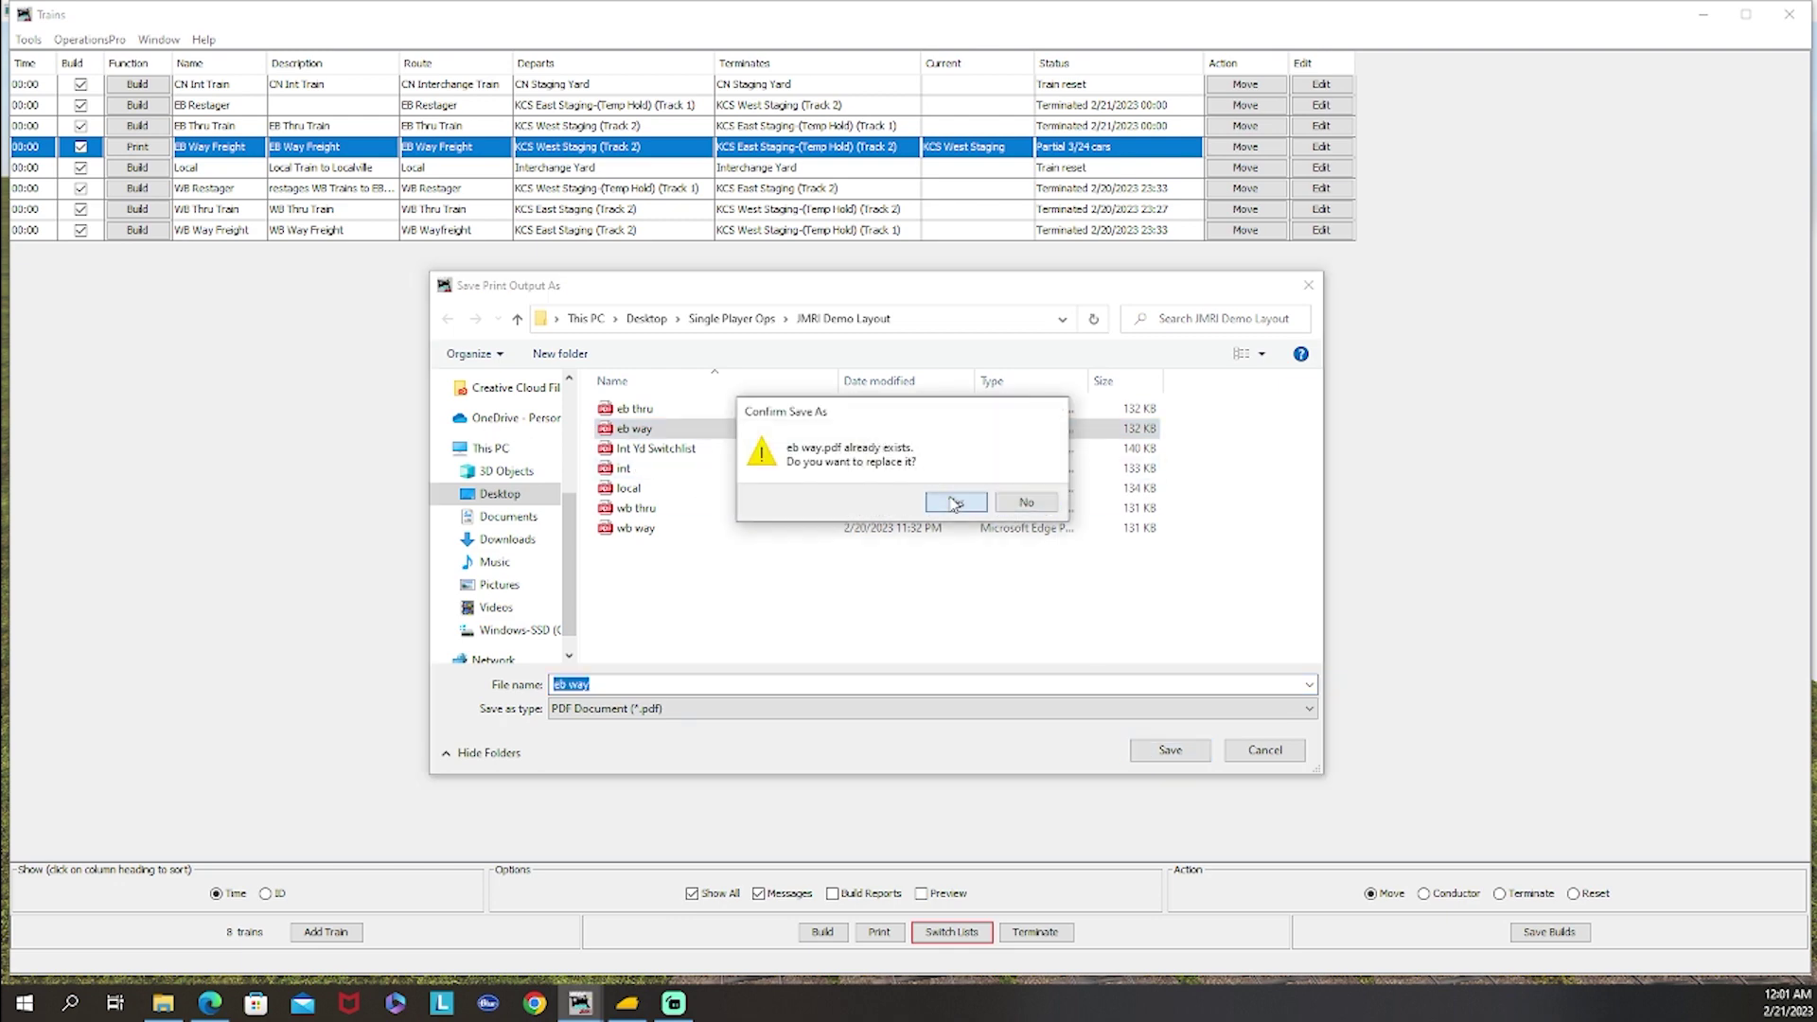
pyautogui.click(936, 499)
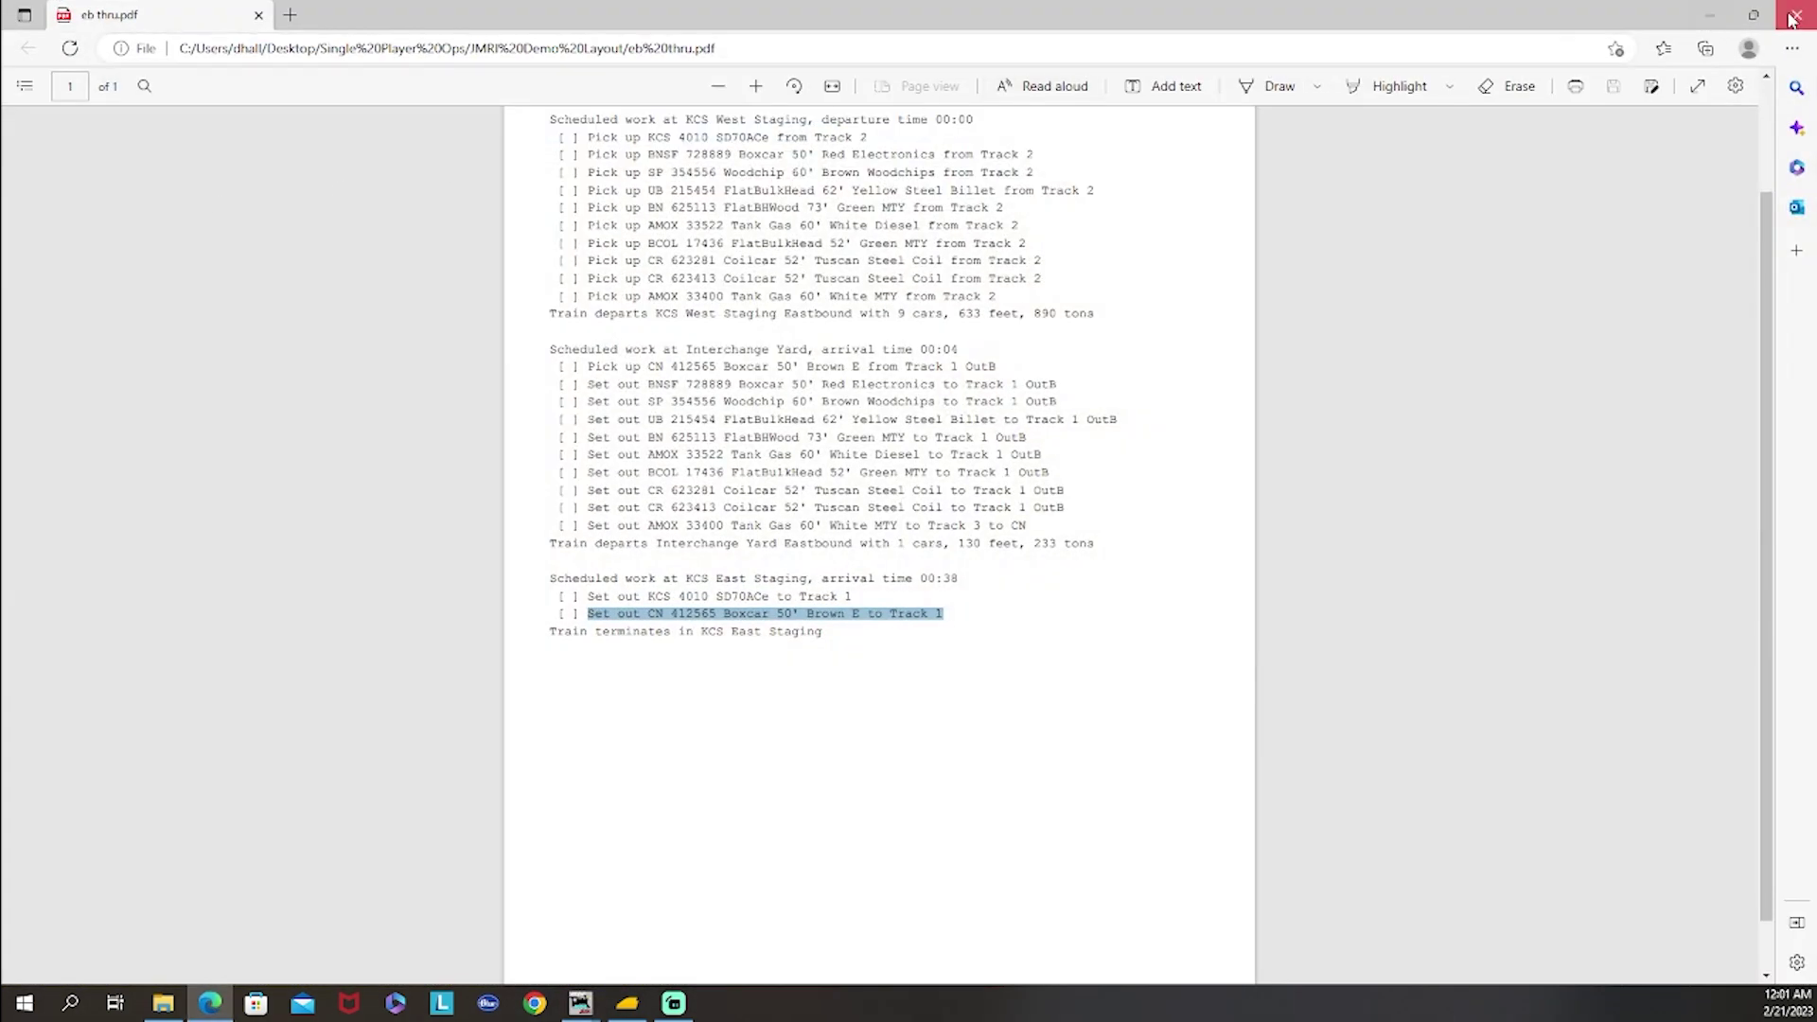
pyautogui.click(1795, 13)
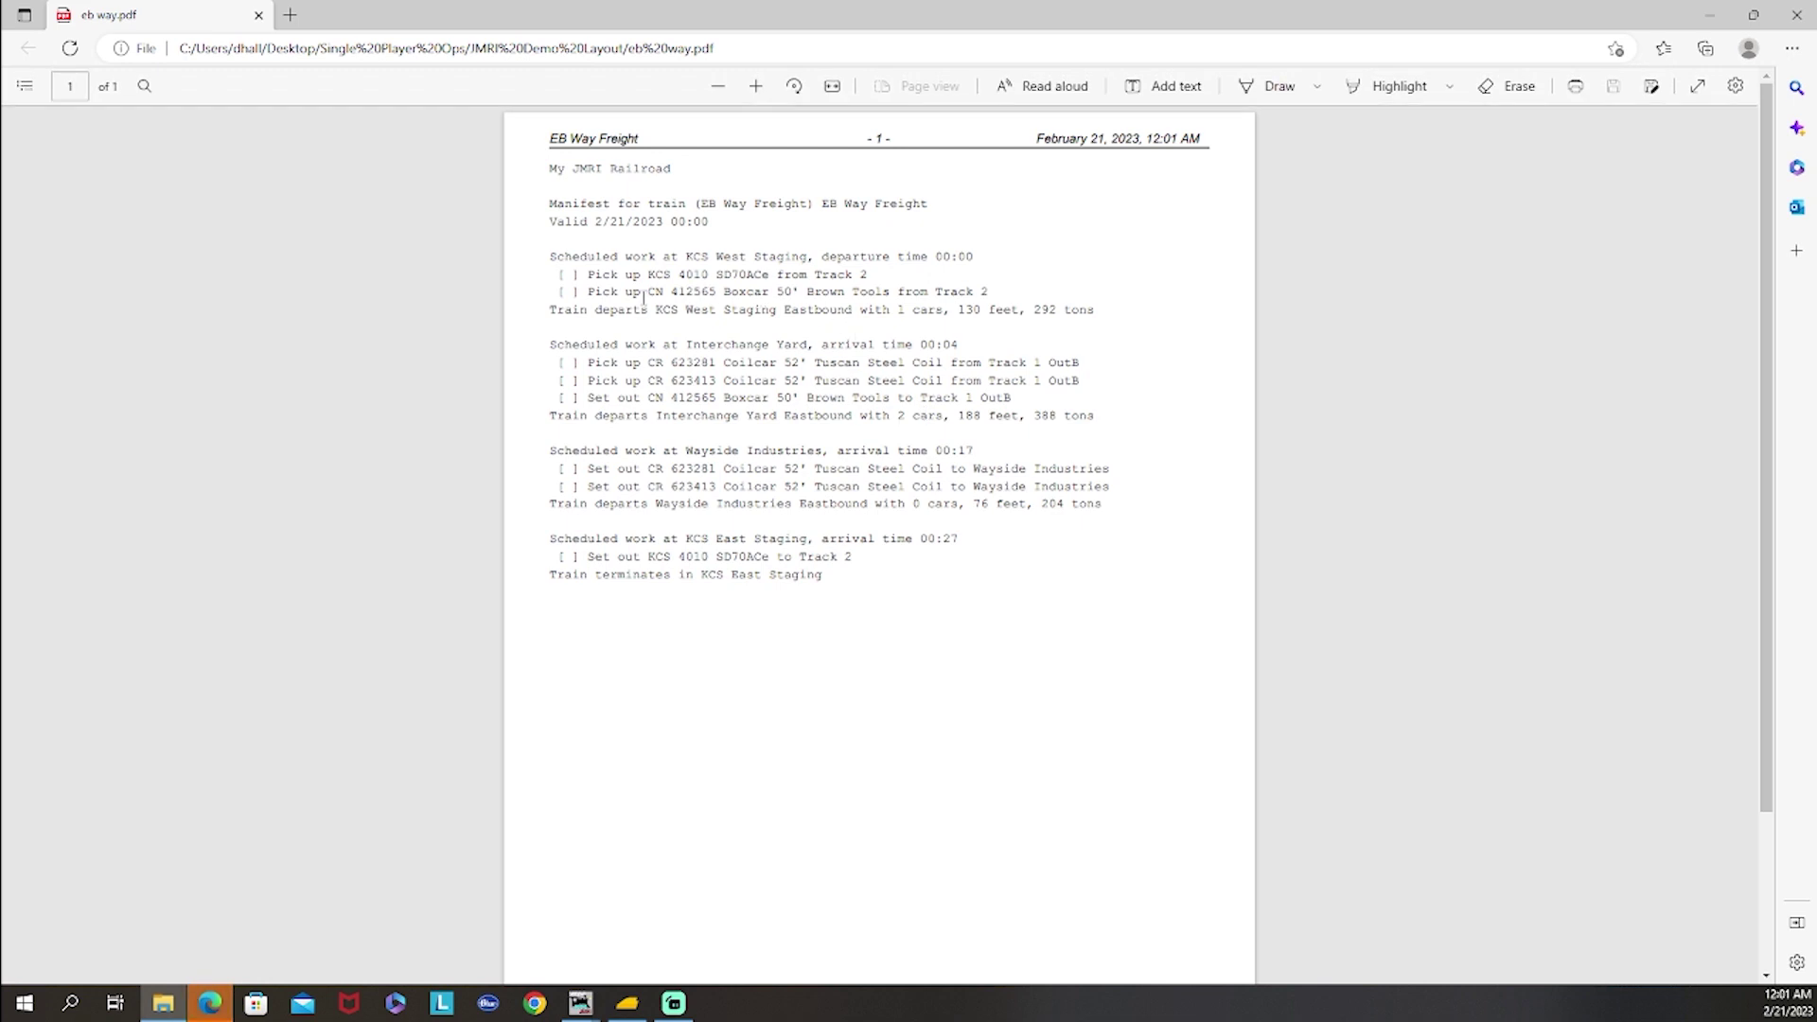
# Step: Examine the pickups at KCS West Staging in the EB Way Freight manifest
pyautogui.moveTo(613, 296); pyautogui.dragTo(1009, 293)
pyautogui.click(1115, 291)
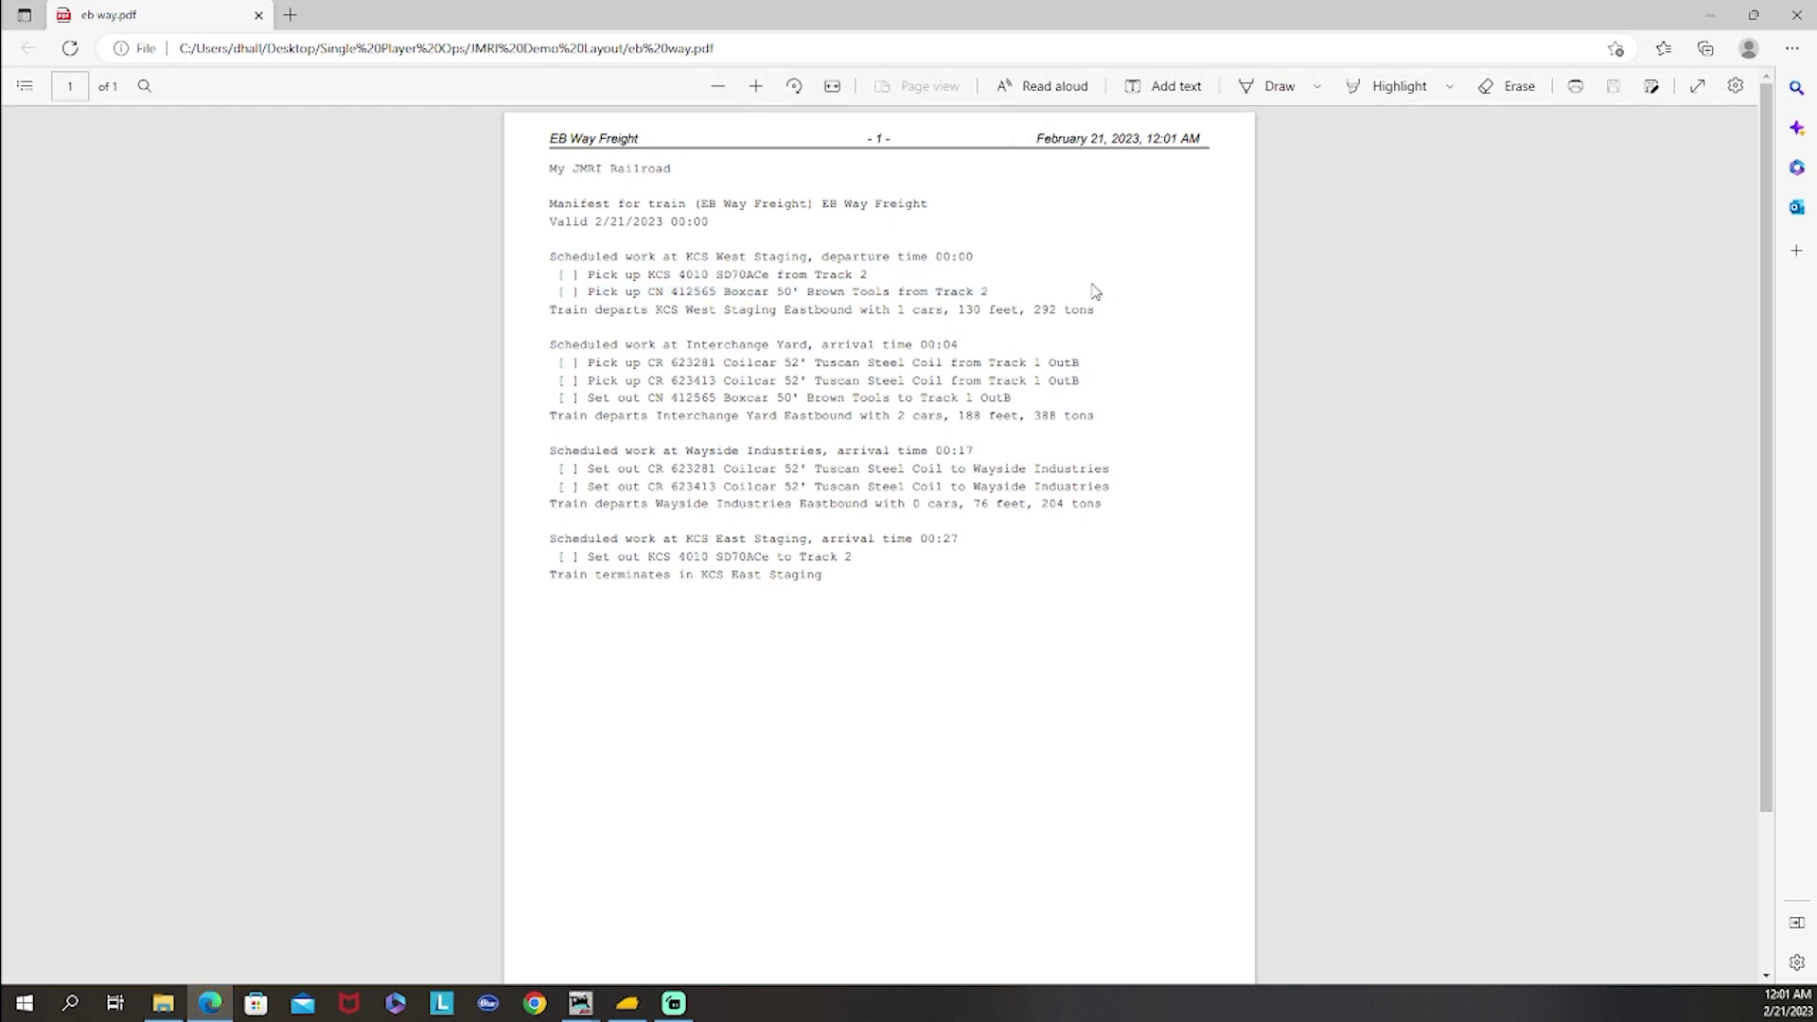
pyautogui.moveTo(576, 291); pyautogui.dragTo(989, 290)
pyautogui.click(1102, 288)
pyautogui.moveTo(993, 291)
pyautogui.mouseDown()
pyautogui.moveTo(639, 274)
pyautogui.moveTo(553, 291)
pyautogui.moveTo(991, 294)
pyautogui.mouseUp()
pyautogui.click(1071, 272)
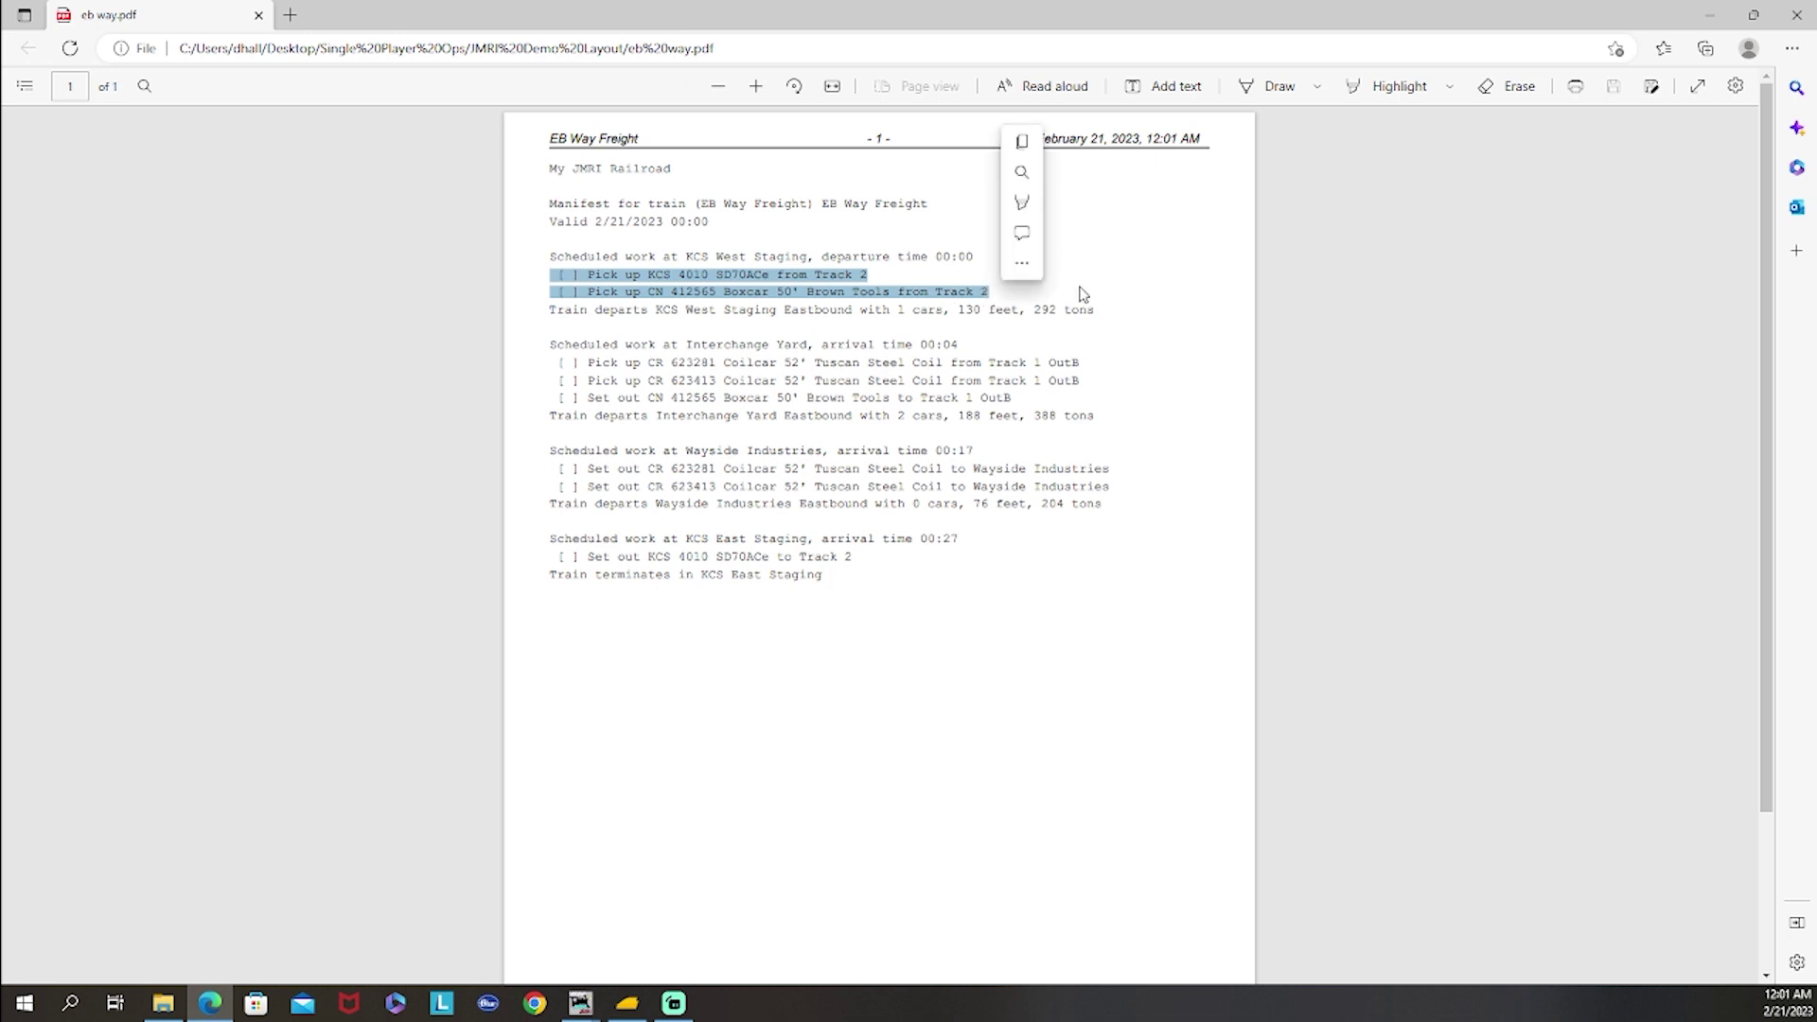
pyautogui.click(1093, 291)
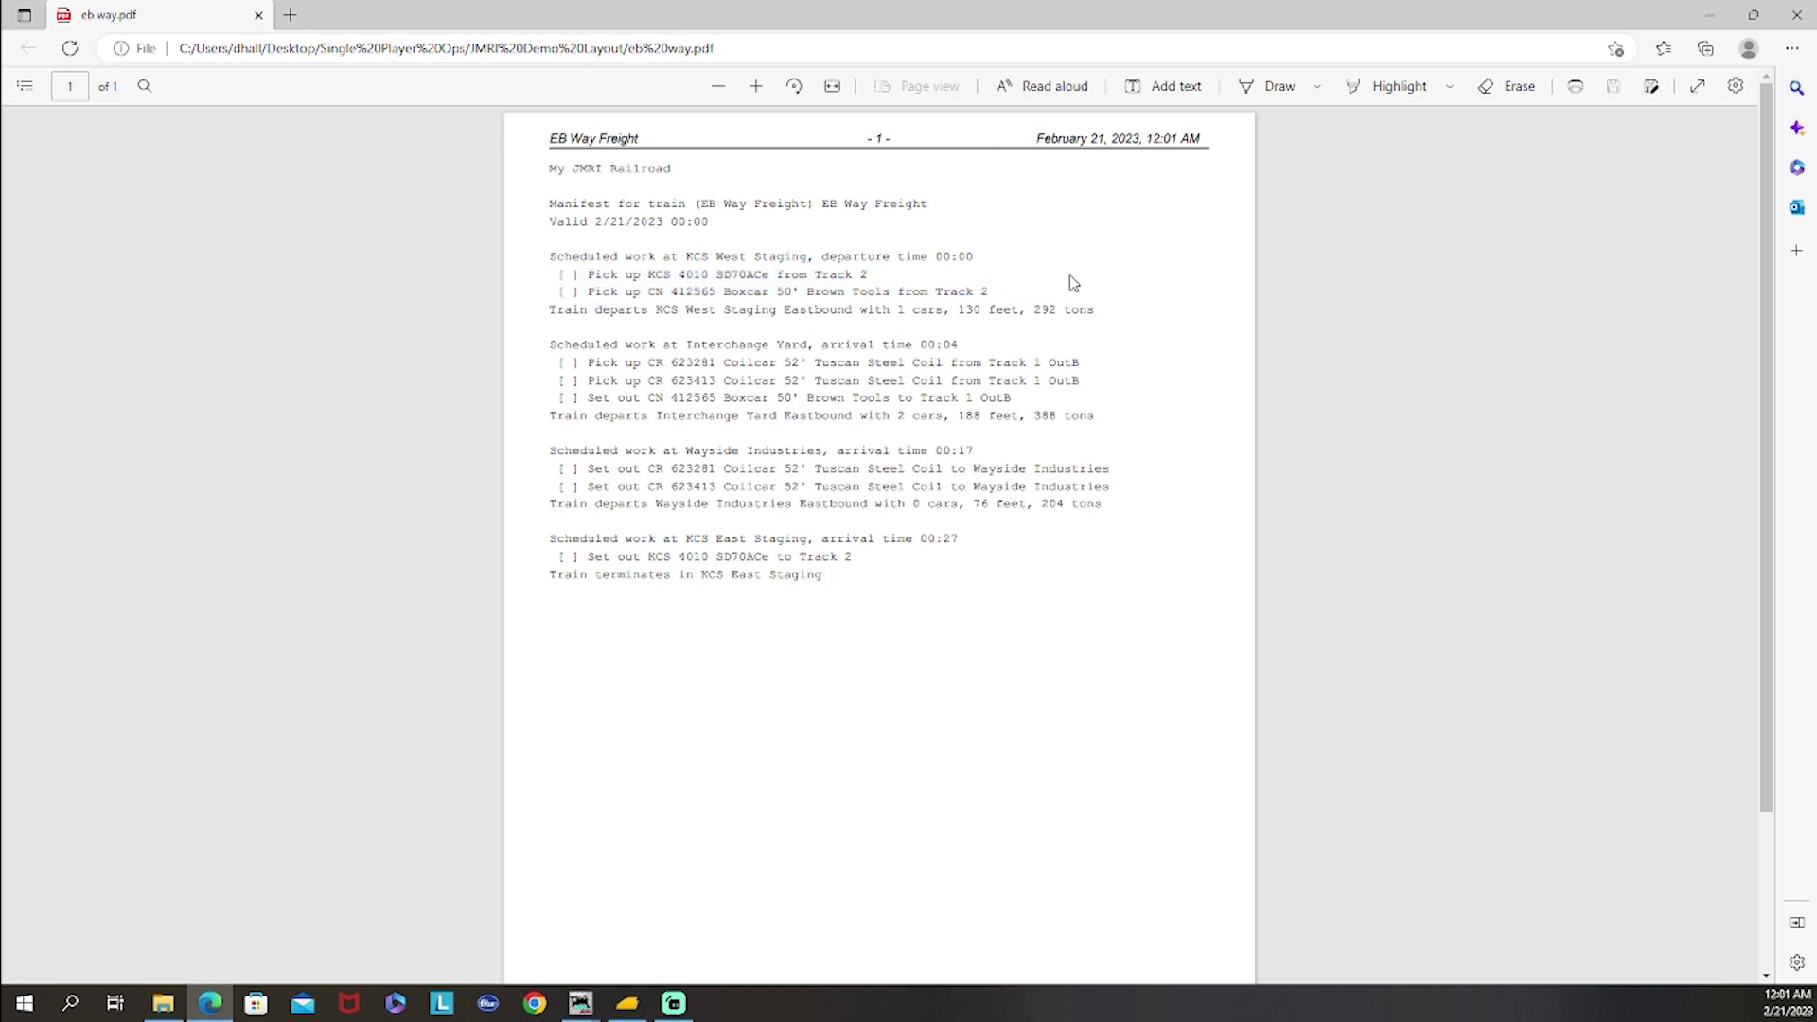
# Step: Examine the EB Way Freight manifest's coil car pickups and boxcar set-out at Interchange Yard
pyautogui.moveTo(565, 361); pyautogui.dragTo(1082, 381)
pyautogui.click(591, 443)
pyautogui.moveTo(561, 402); pyautogui.dragTo(1013, 399)
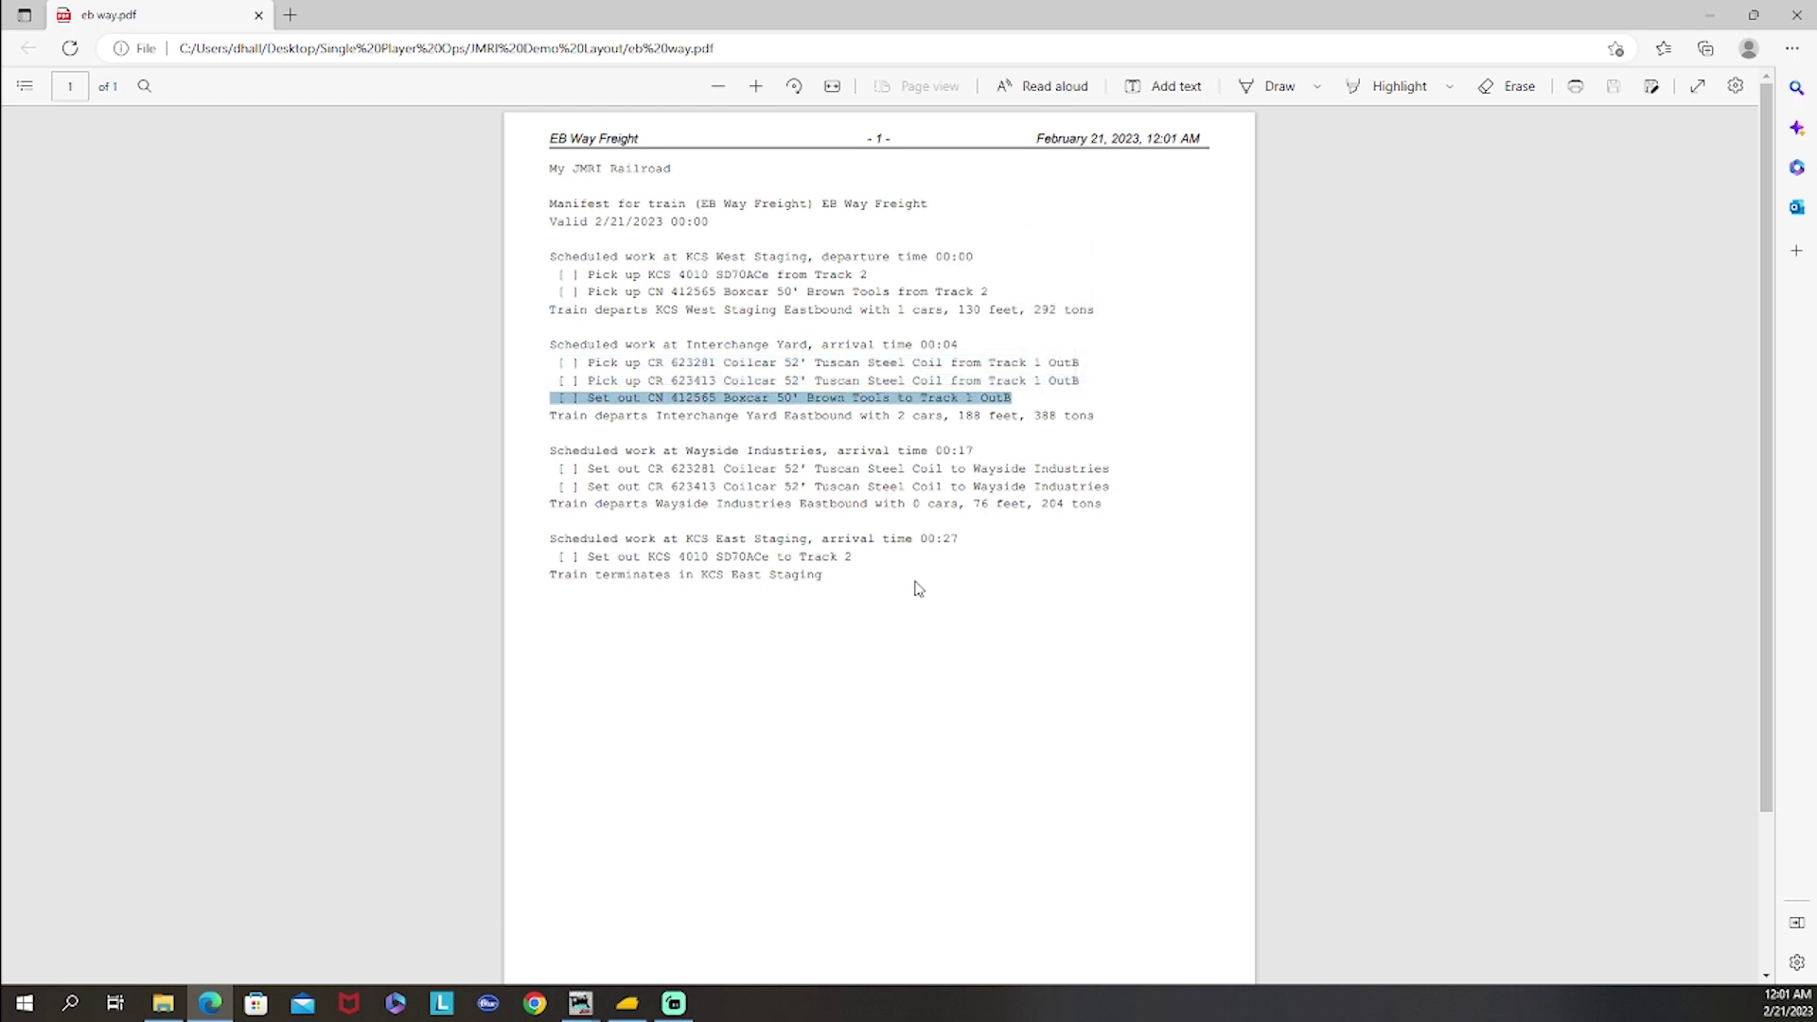
pyautogui.click(762, 523)
# Step: Check the manifest's set-outs at Wayside Industries and KCS East Staging, and minimize the PDF
pyautogui.moveTo(565, 470); pyautogui.dragTo(1022, 490)
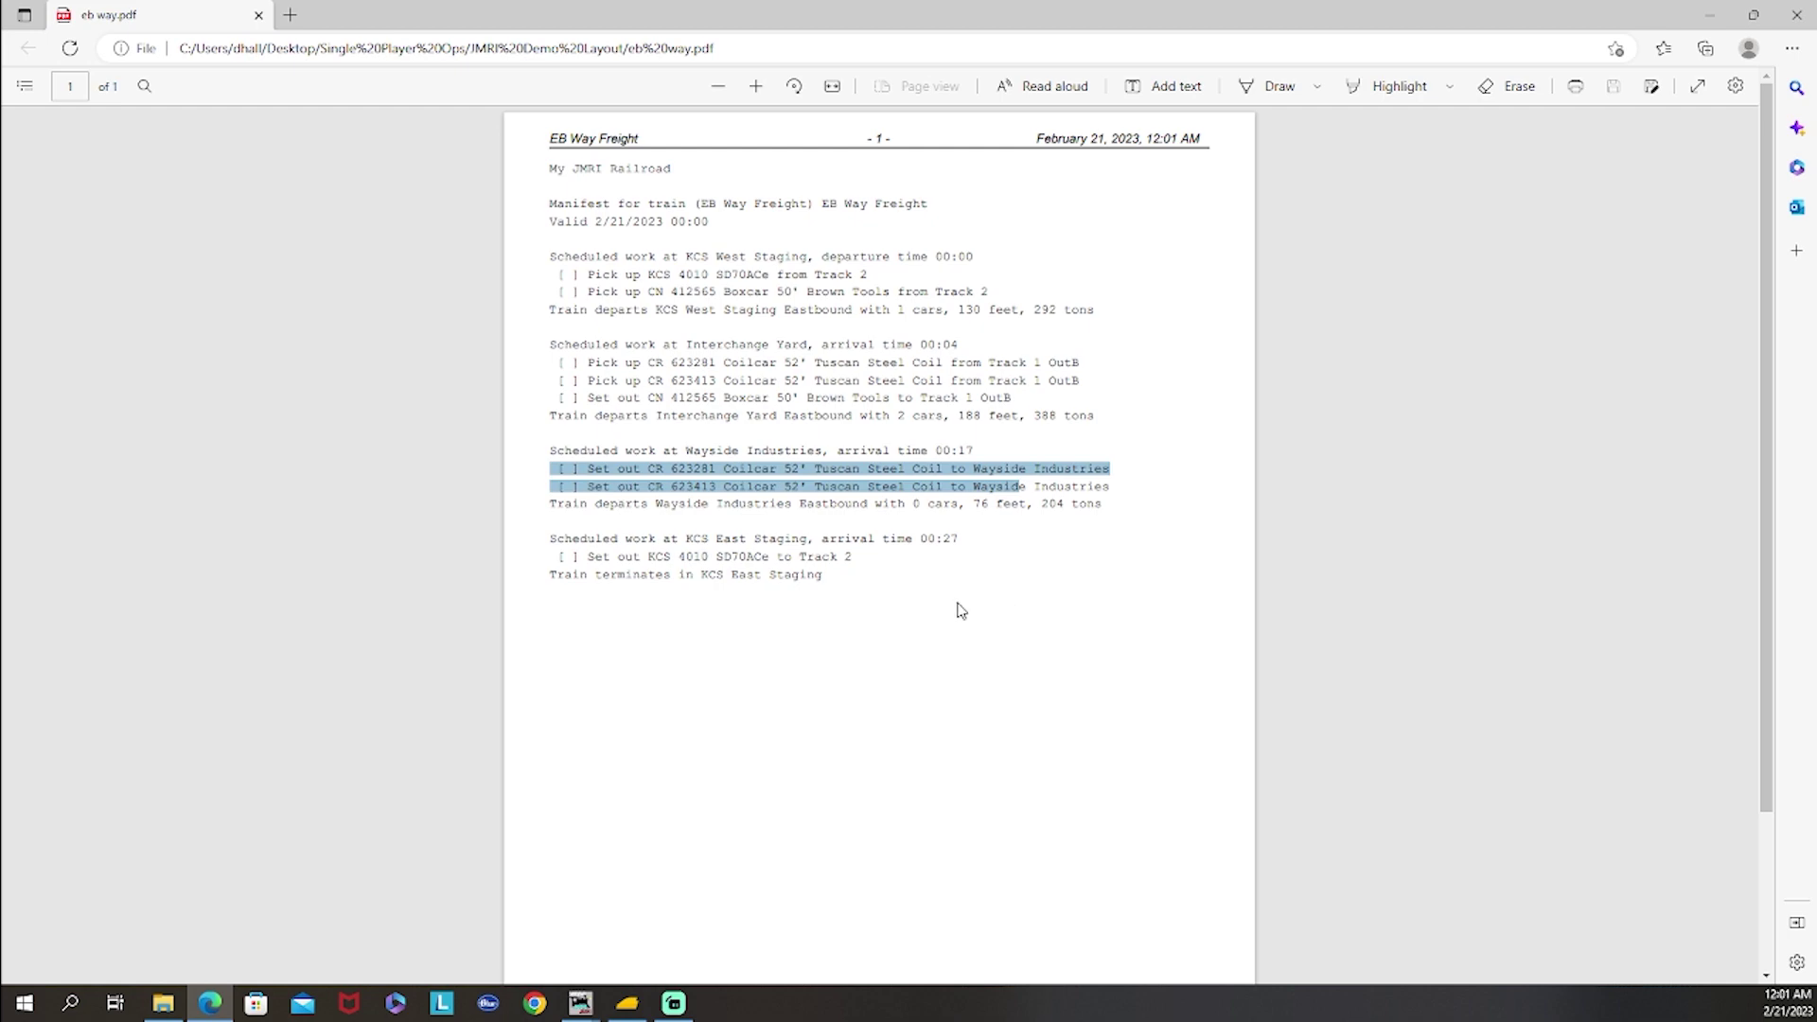
pyautogui.moveTo(557, 557); pyautogui.dragTo(889, 564)
pyautogui.click(899, 626)
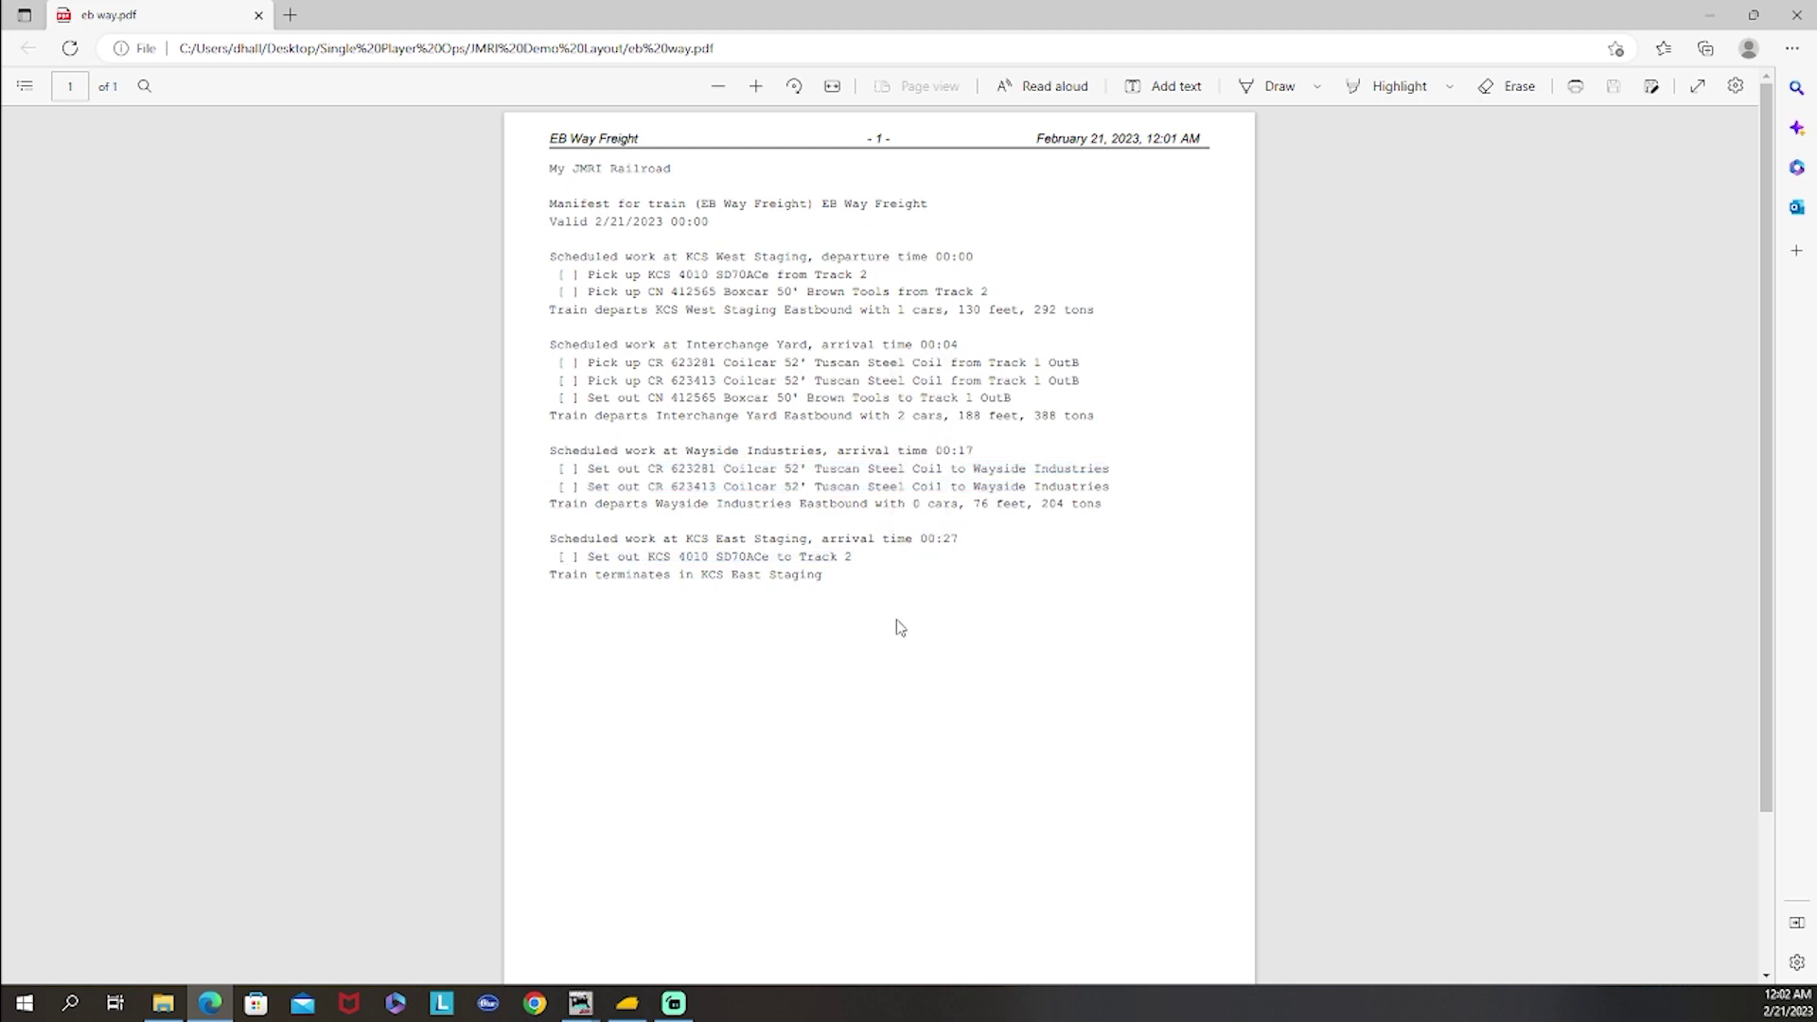
pyautogui.click(1716, 26)
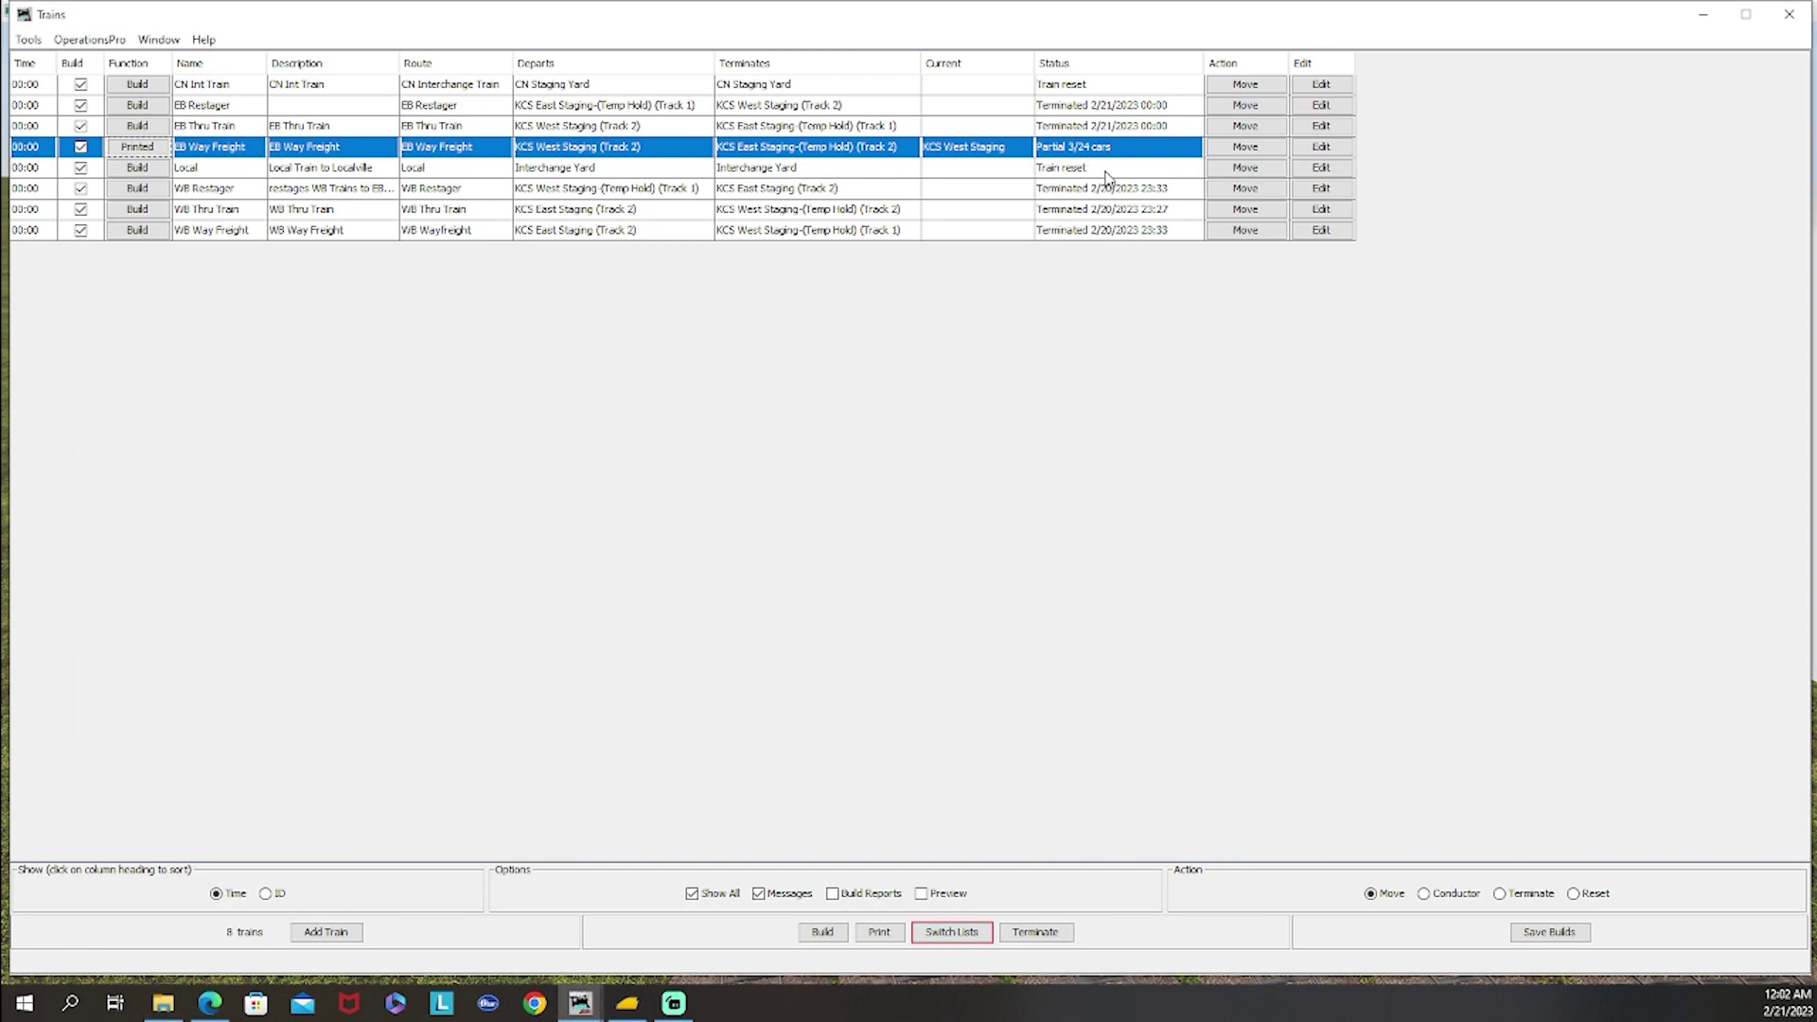
# Step: Move the EB Way Freight along its whole route, terminate it, and select the EB Restager in the Trains list
pyautogui.click(1246, 148)
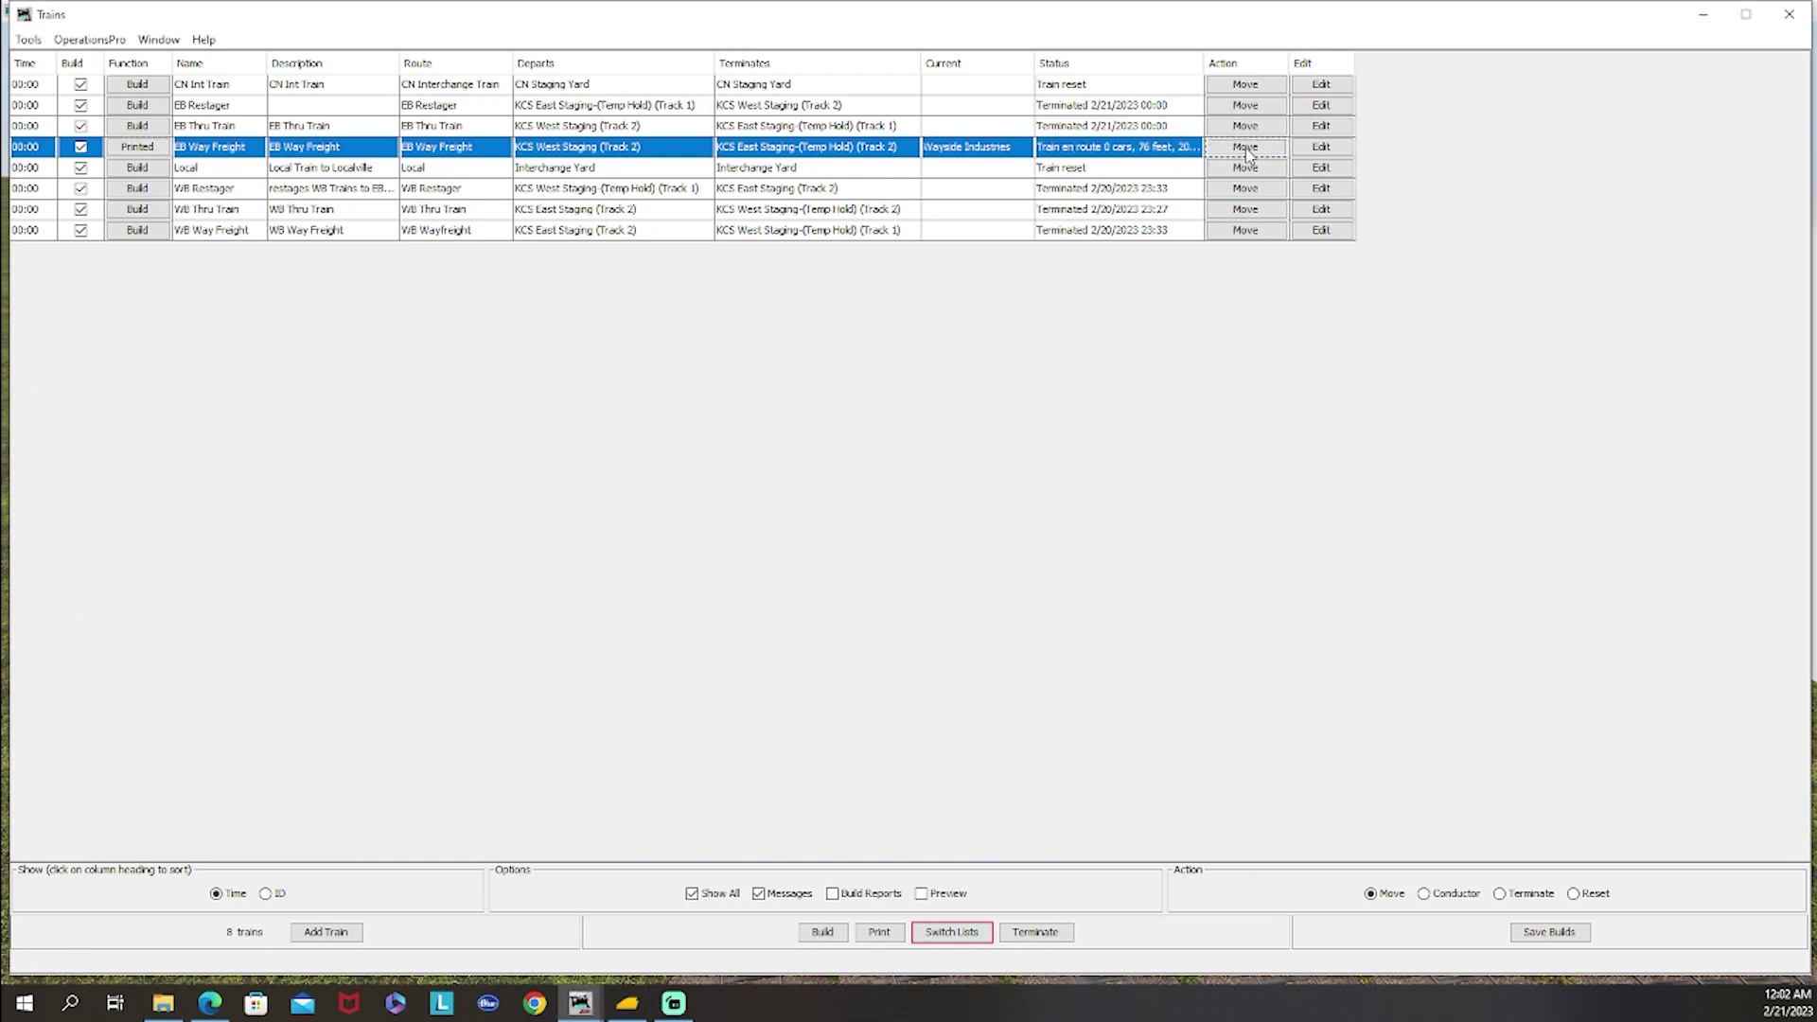
pyautogui.click(1246, 149)
pyautogui.click(1243, 149)
pyautogui.click(1121, 107)
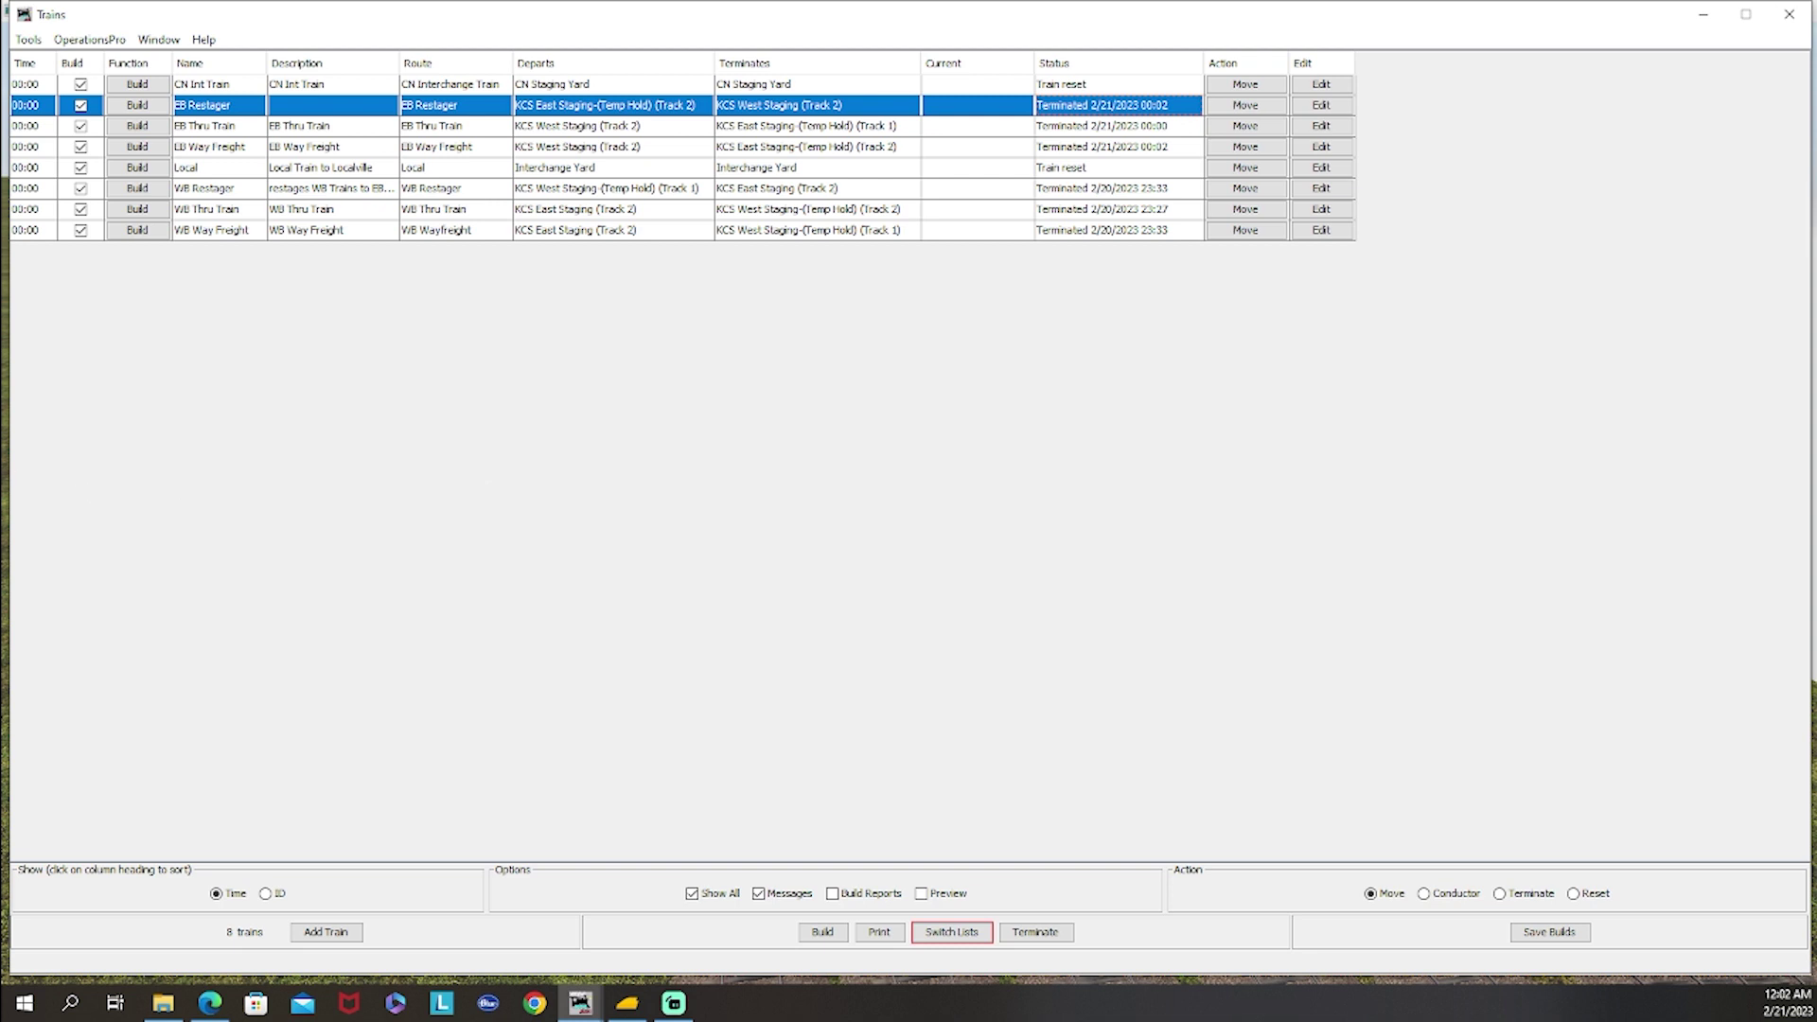
# Step: Switch to Trainz Railroad Simulator 2019, inspect the trains standing on the staging tracks, and return to the JMRI Trains list
pyautogui.hotkey('alt', 'Tab')
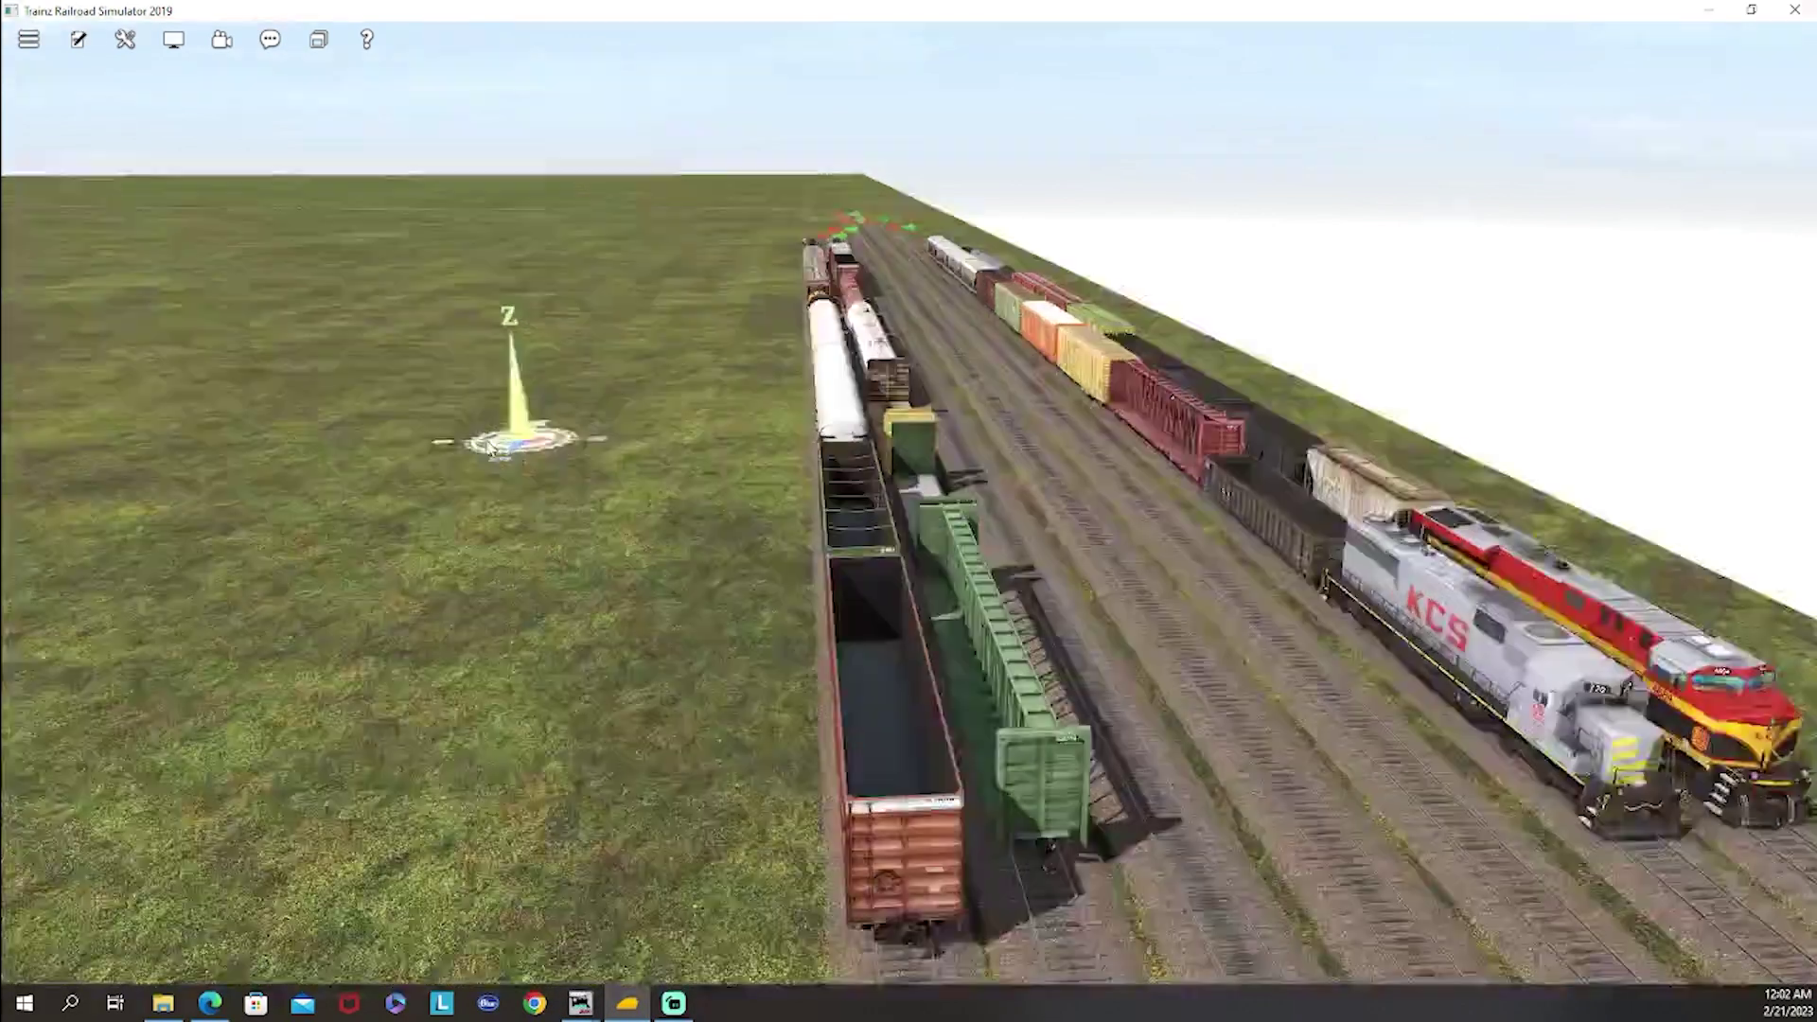
pyautogui.moveTo(492, 453)
pyautogui.mouseDown()
pyautogui.moveTo(756, 322)
pyautogui.moveTo(662, 350)
pyautogui.moveTo(845, 500)
pyautogui.moveTo(839, 417)
pyautogui.mouseUp()
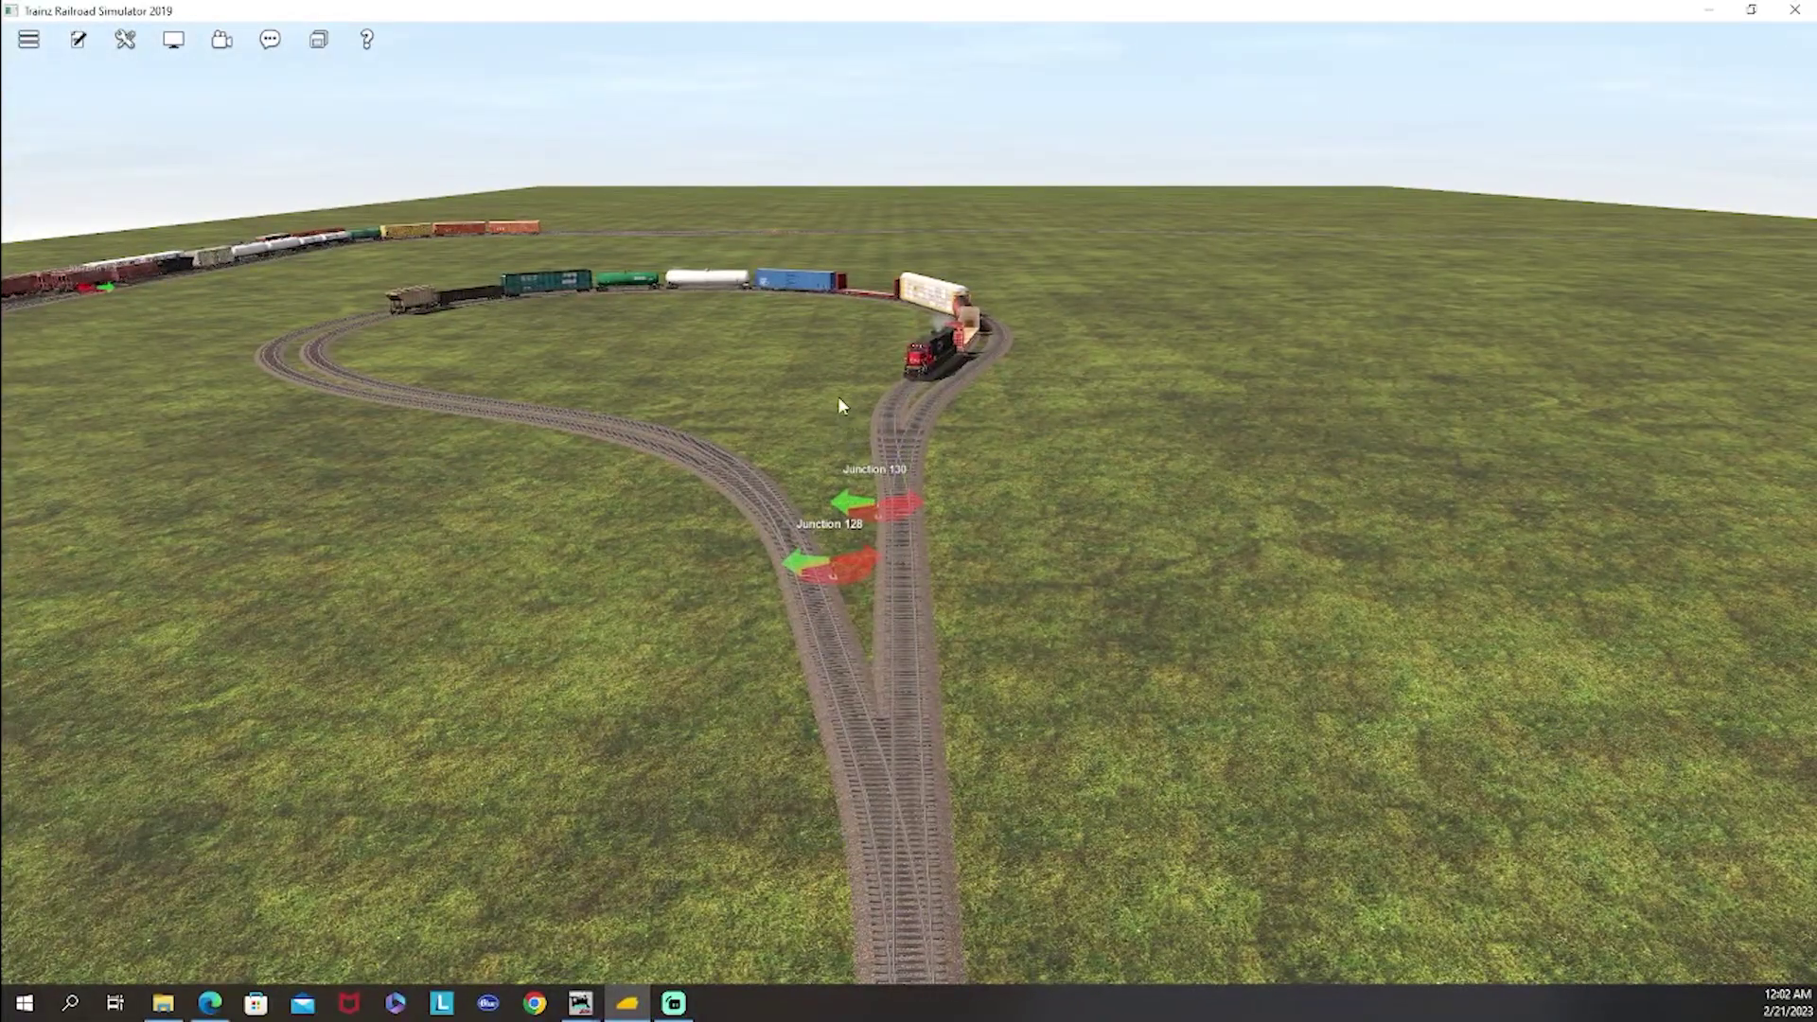
pyautogui.moveTo(843, 429)
pyautogui.mouseDown()
pyautogui.moveTo(985, 458)
pyautogui.moveTo(834, 504)
pyautogui.moveTo(1228, 420)
pyautogui.moveTo(1168, 393)
pyautogui.moveTo(1031, 464)
pyautogui.moveTo(951, 478)
pyautogui.moveTo(863, 467)
pyautogui.moveTo(837, 445)
pyautogui.mouseUp()
pyautogui.scroll(3, 837, 445)
pyautogui.scroll(5, 838, 450)
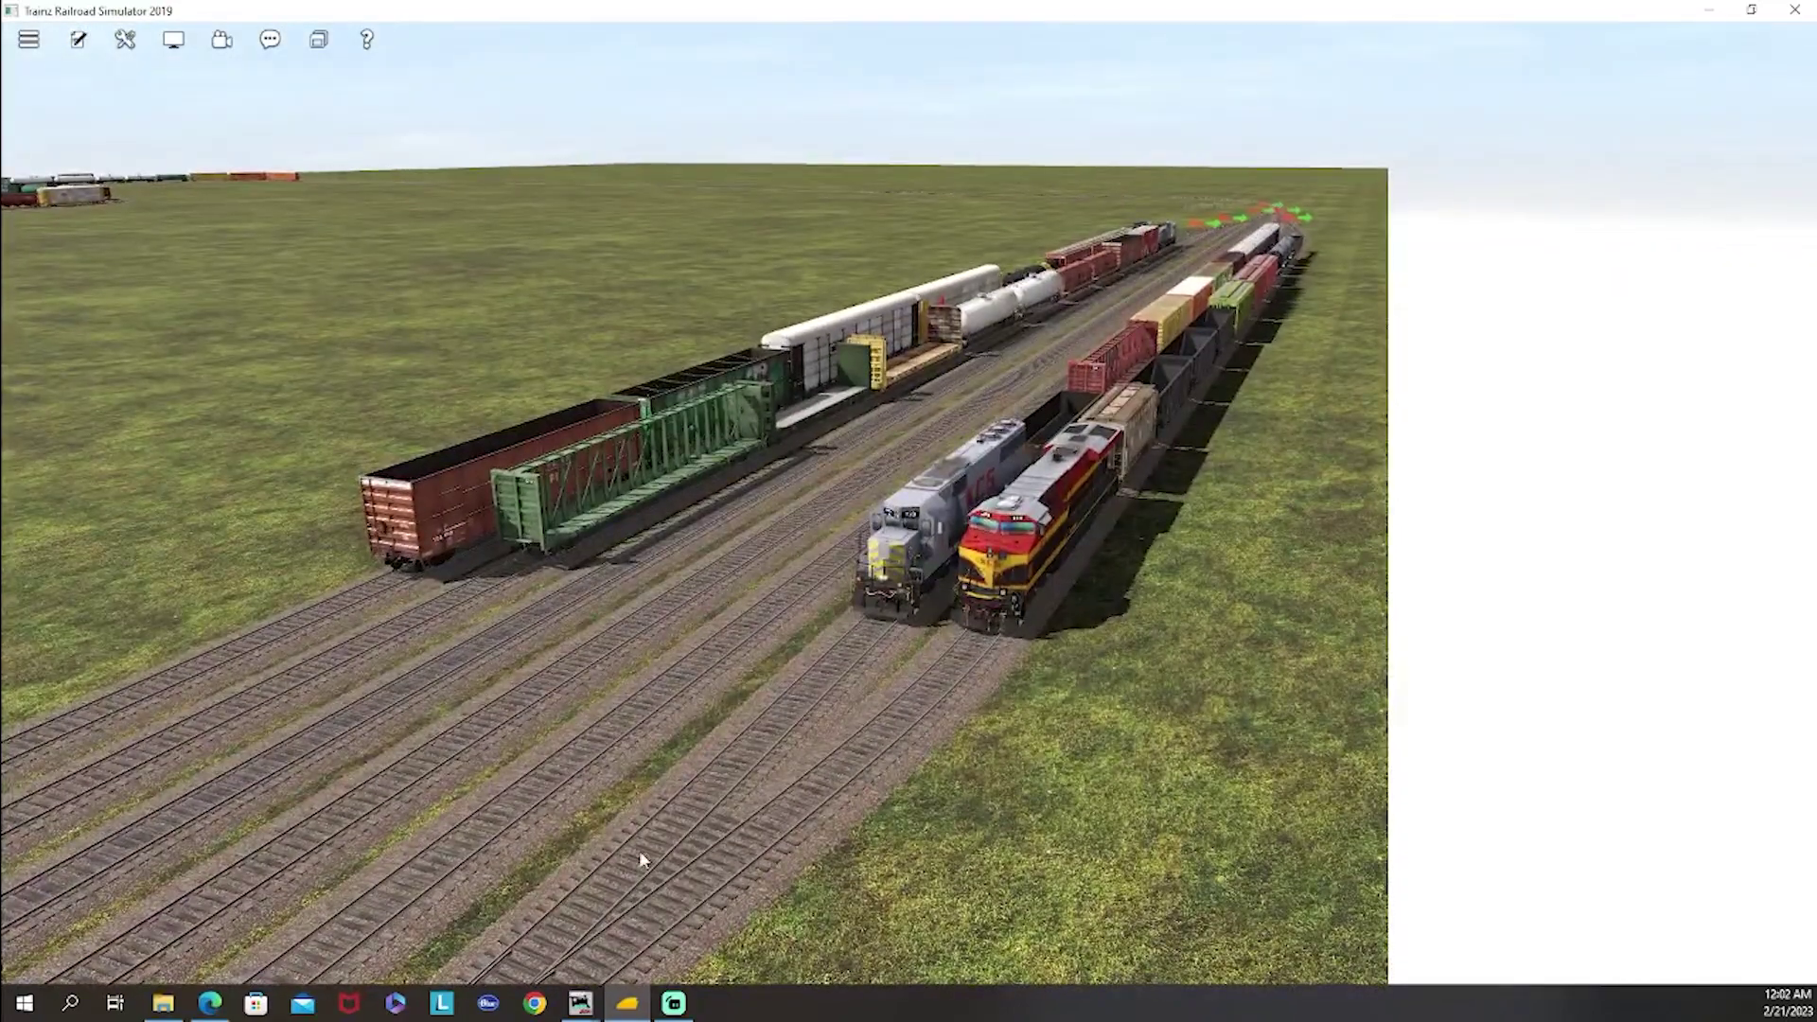
pyautogui.moveTo(580, 1002)
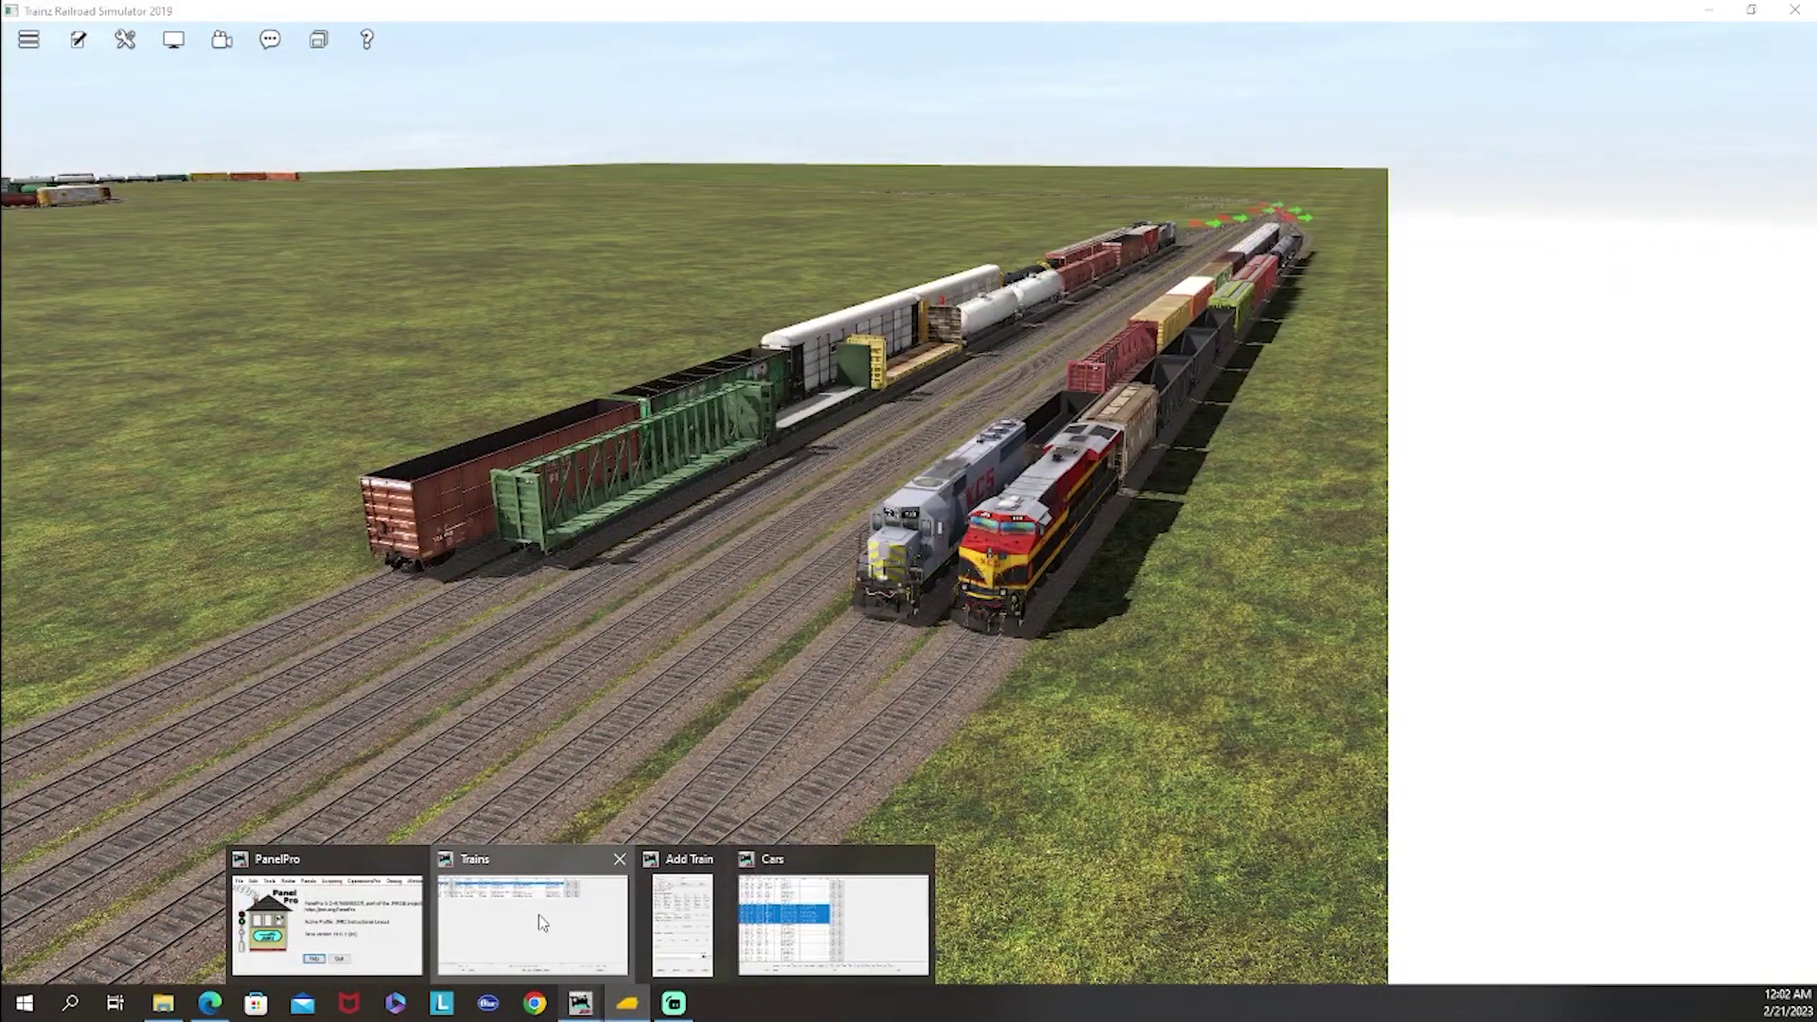
pyautogui.click(538, 914)
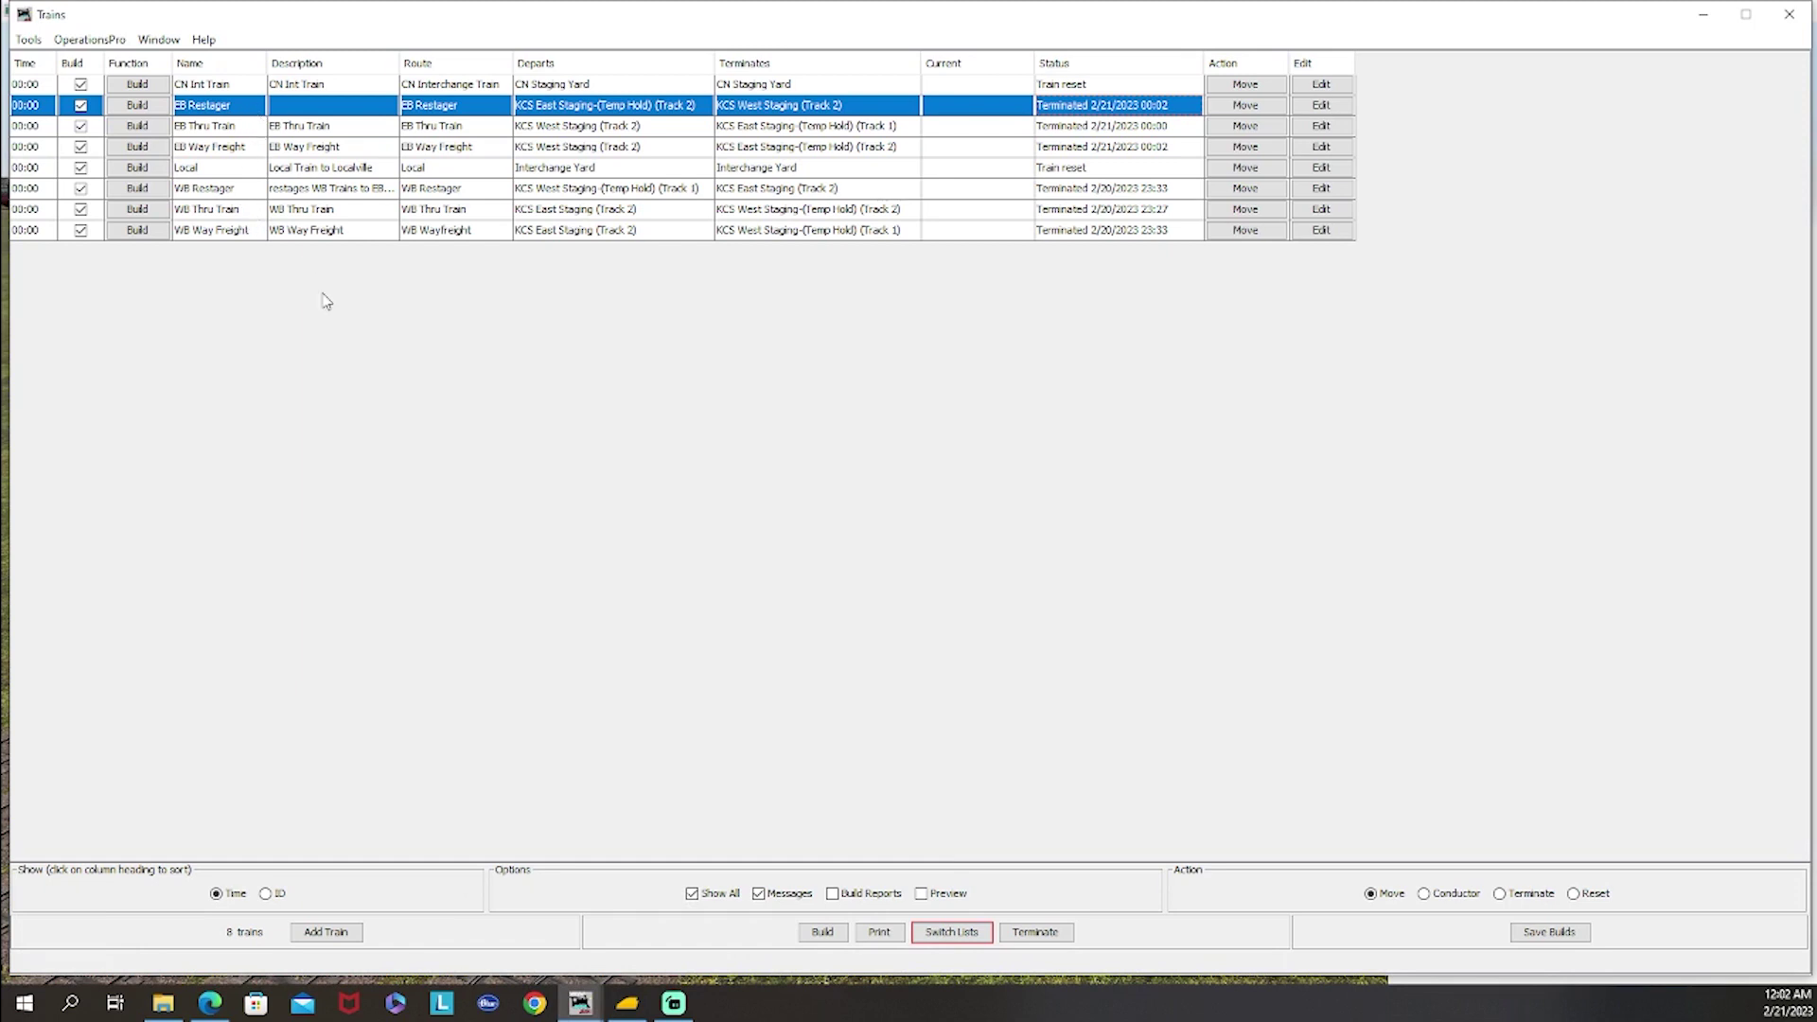